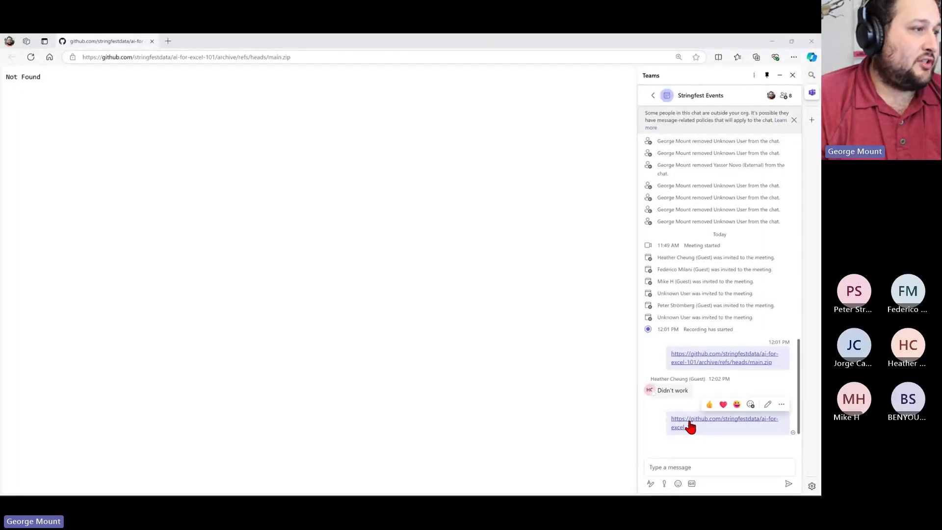
# Minimize the Edge window with the download list, then the second browser window
pyautogui.click(712, 359)
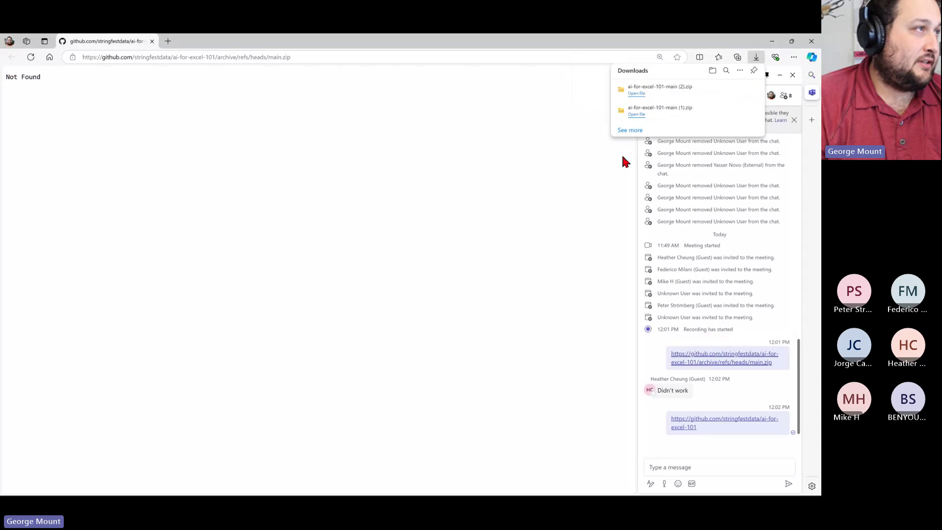
pyautogui.click(775, 39)
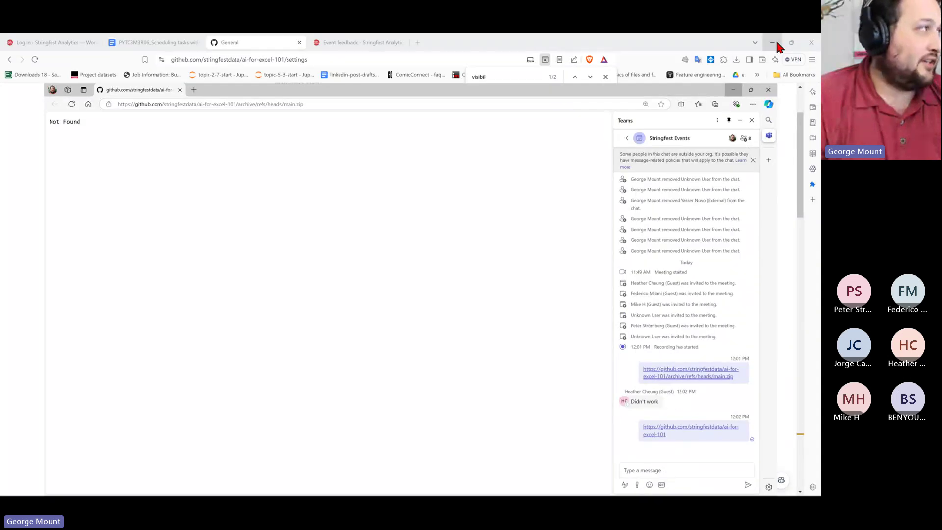
pyautogui.click(776, 42)
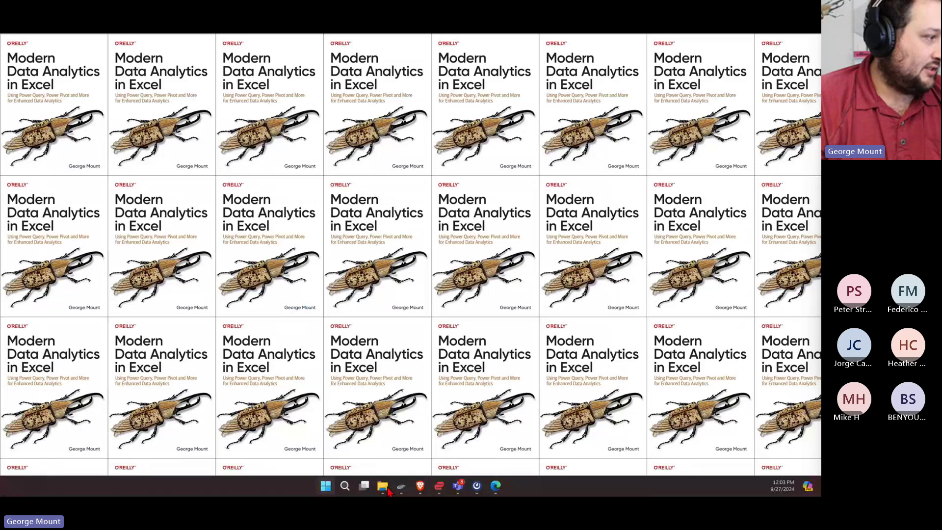
# Open ai-for-excel-101-slides.pptx from the nested ai-for-excel-101-main folders in Downloads
pyautogui.moveTo(386, 490)
pyautogui.click(417, 415)
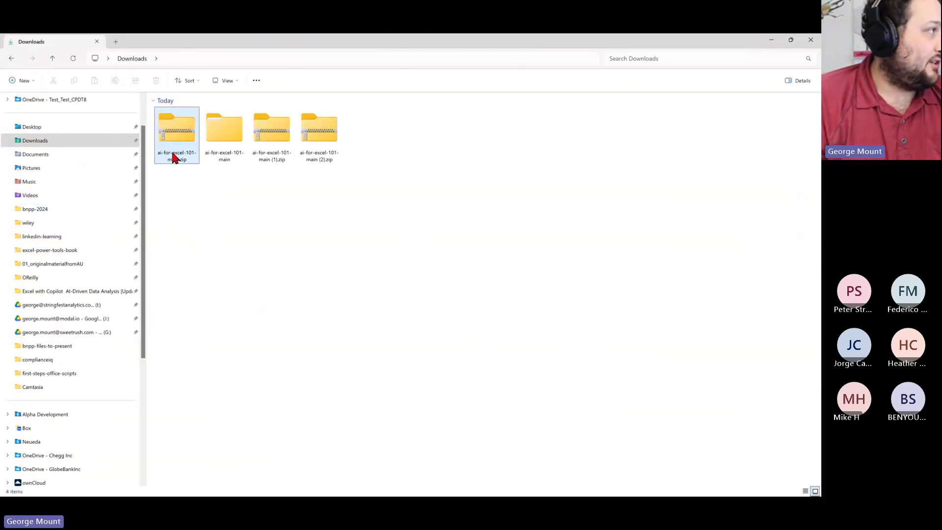
pyautogui.click(215, 147)
pyautogui.doubleClick(215, 148)
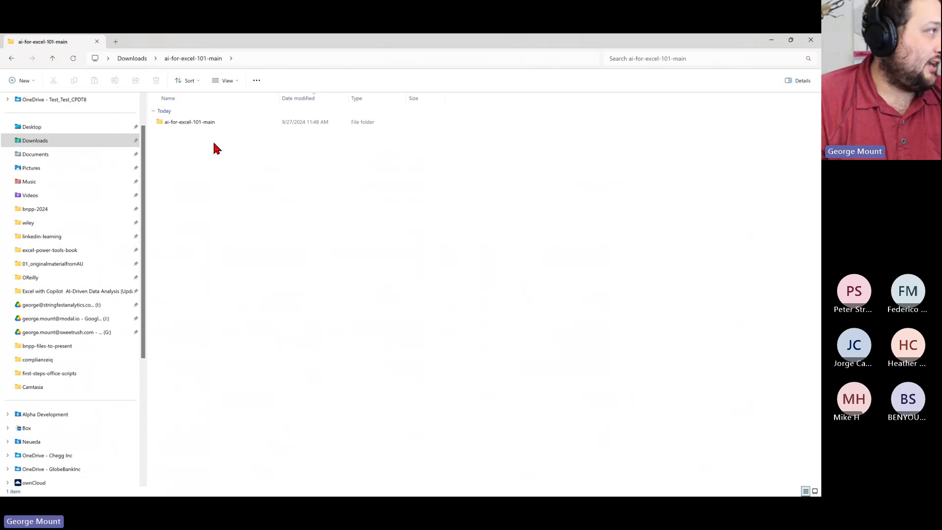
pyautogui.doubleClick(176, 121)
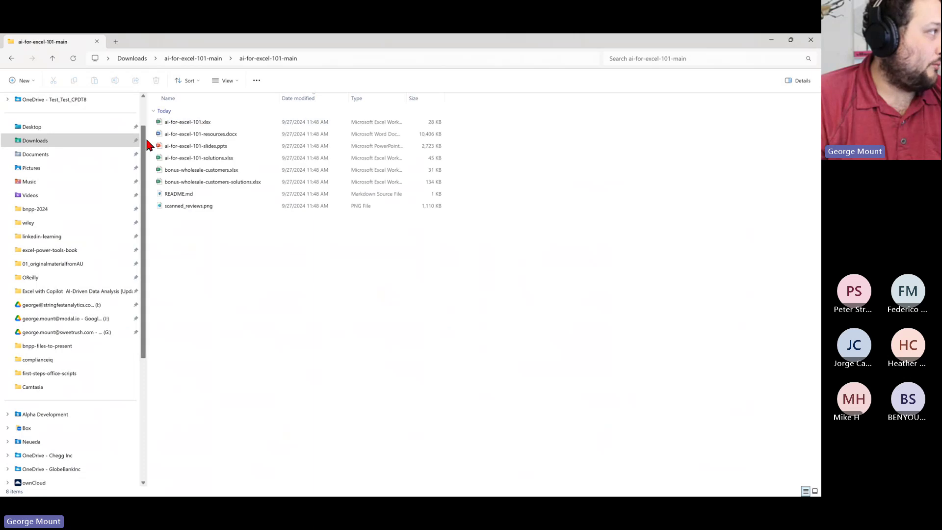
pyautogui.scroll(3, 277, 270)
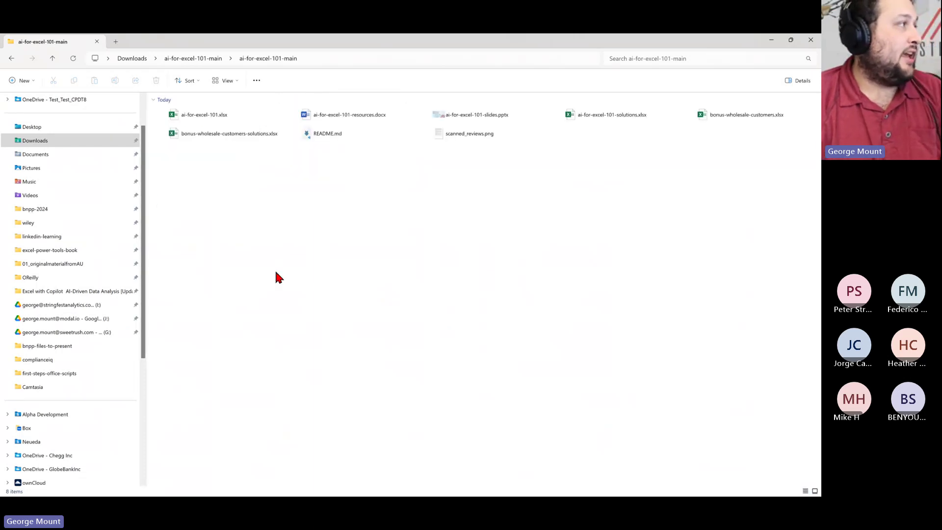
pyautogui.doubleClick(270, 156)
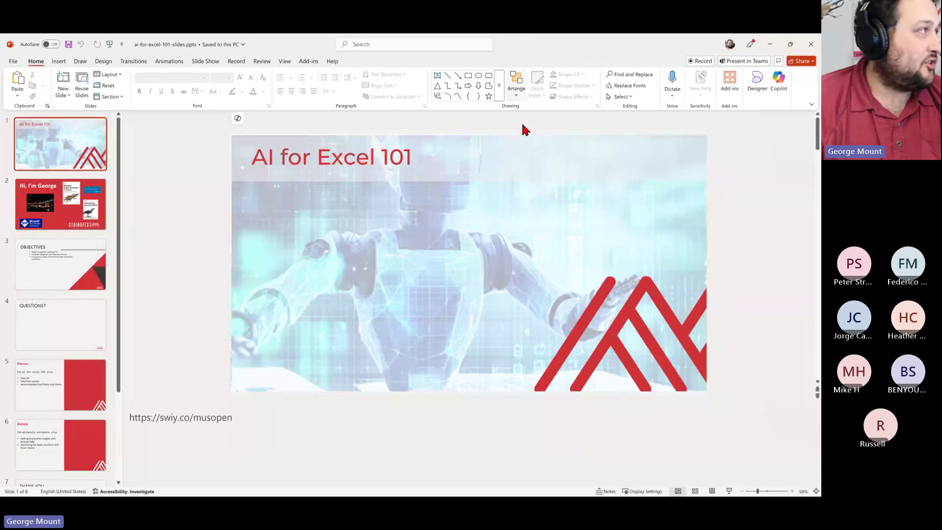
# Run the slide show from the current slide on 'Hi, I'm George', dismissing the subtitles notice
pyautogui.click(205, 61)
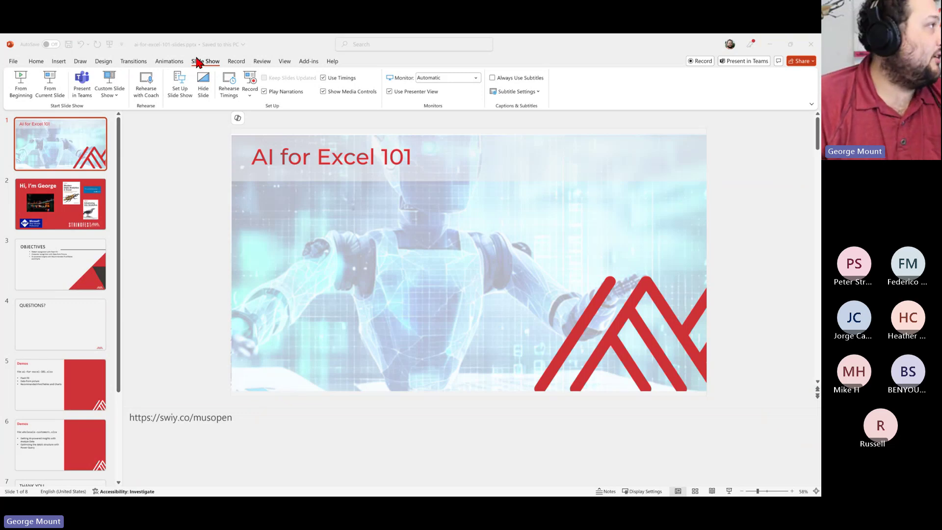
pyautogui.click(49, 88)
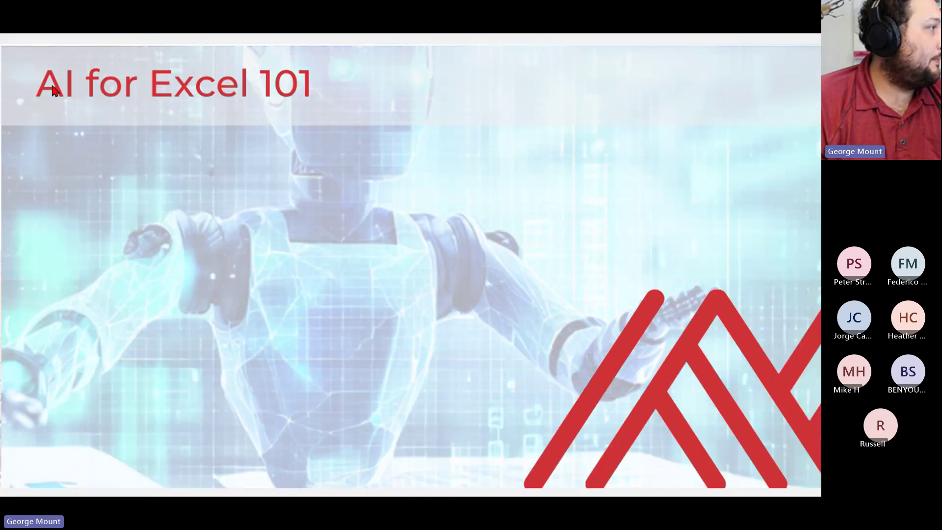
pyautogui.press('Right')
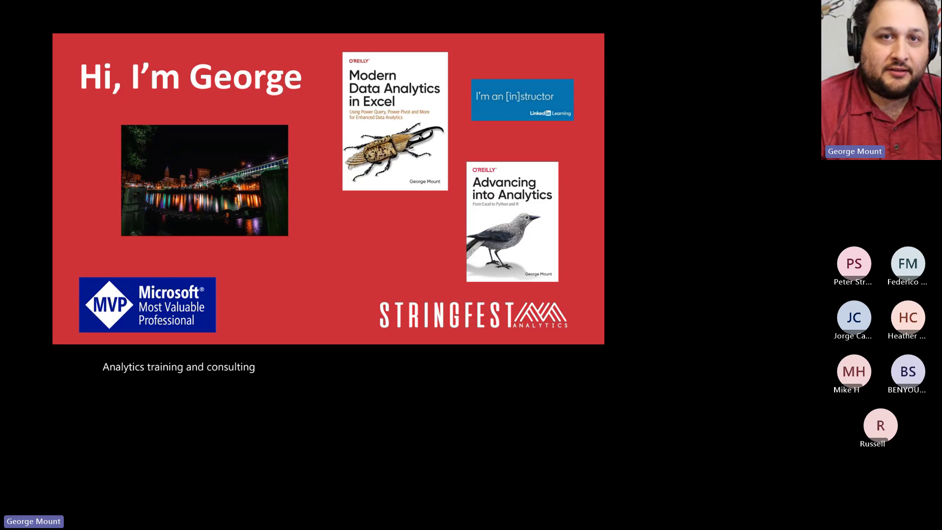
pyautogui.press('Escape')
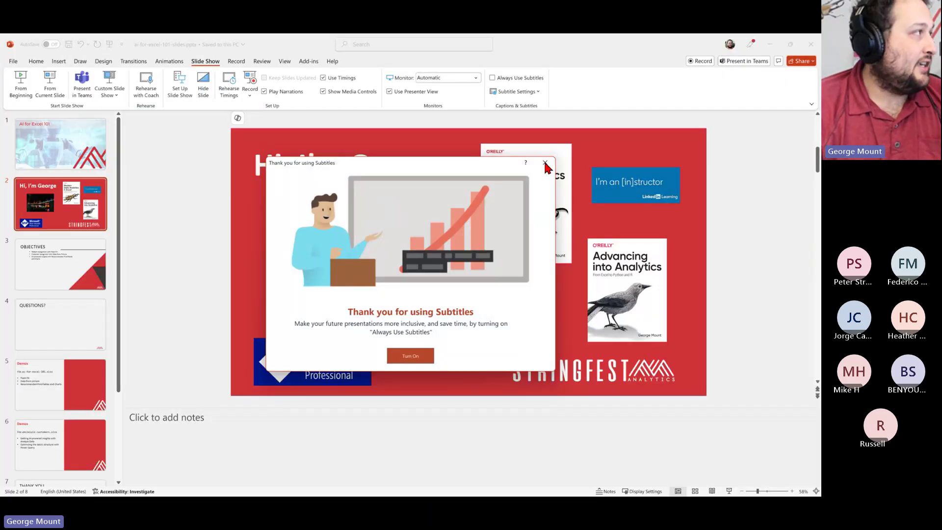
pyautogui.click(545, 162)
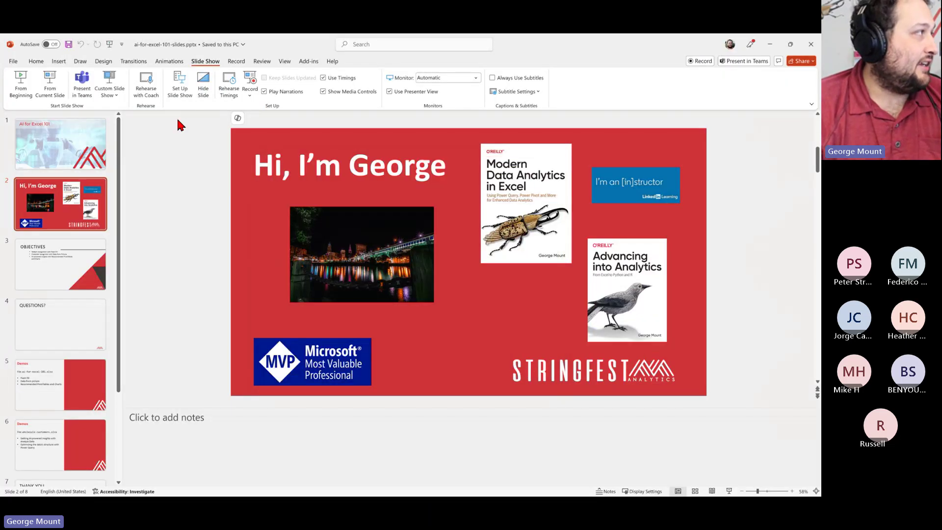
pyautogui.click(52, 89)
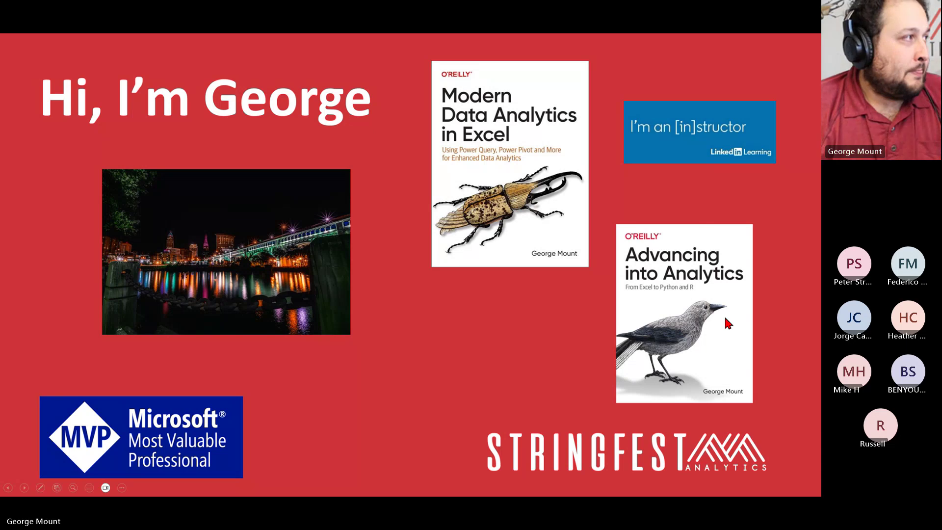
# Advance to the OBJECTIVES slide listing Flash Fill, Data from Picture and Recommended PivotTables
pyautogui.press('Right')
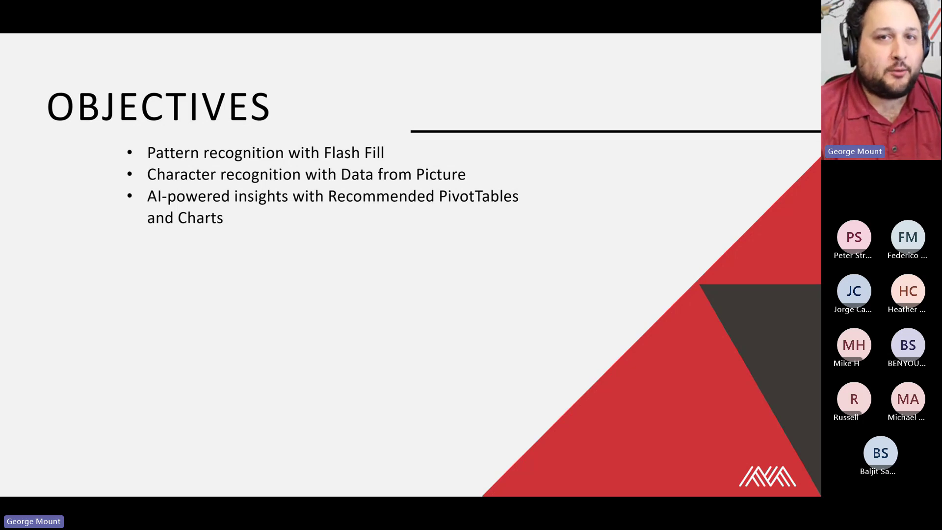
# Move through the QUESTIONS? slide to the Demos slide, then switch to the ai-for-excel-101-main folder
pyautogui.click(731, 314)
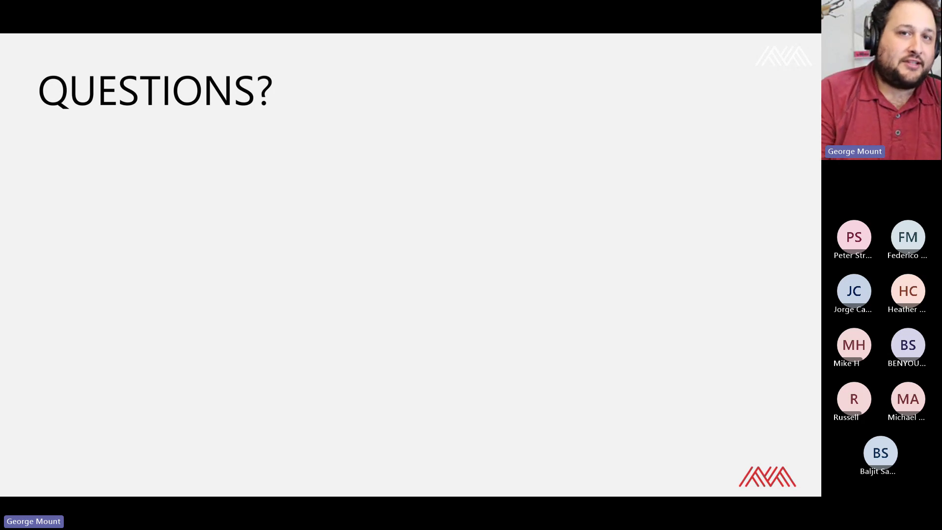
pyautogui.press('Left')
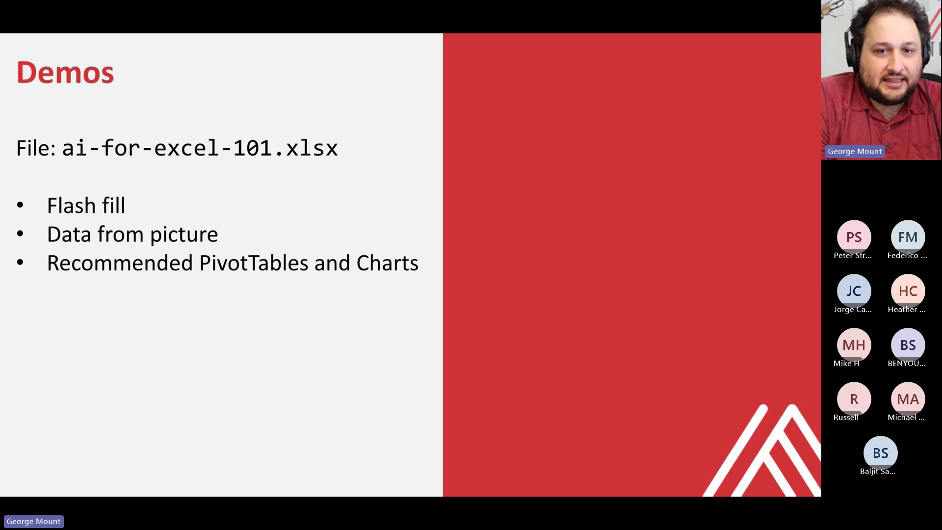
pyautogui.hotkey('alt', 'Tab')
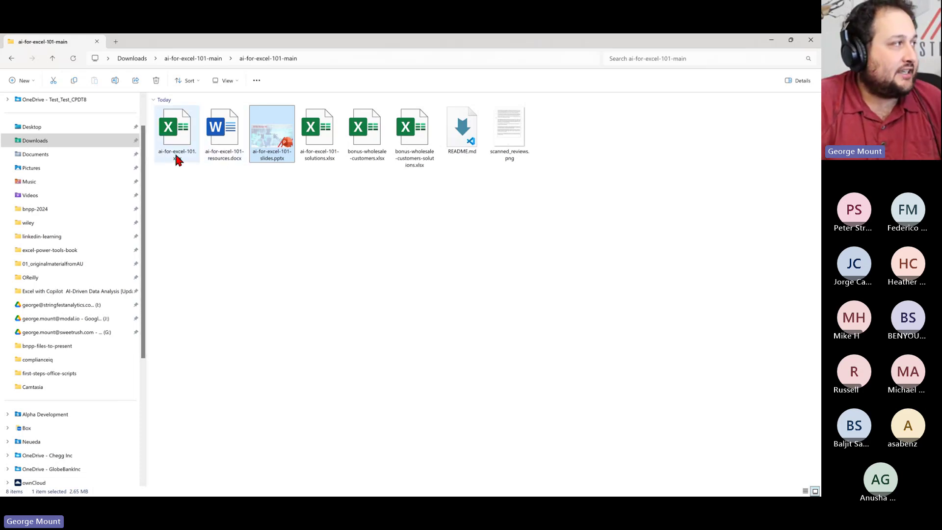
# Open ai-for-excel-101.xlsx with editing enabled, then return to the Demos slide show
pyautogui.click(174, 157)
pyautogui.press('Return')
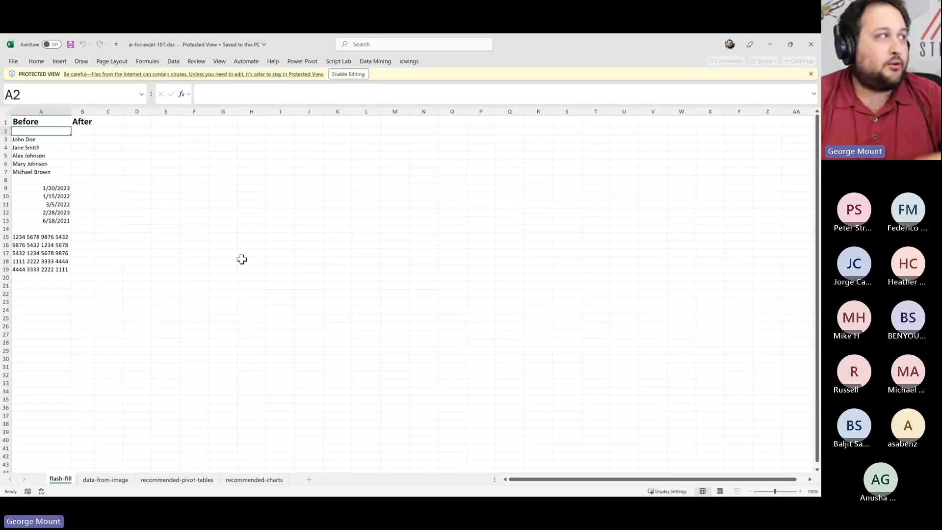
pyautogui.click(362, 73)
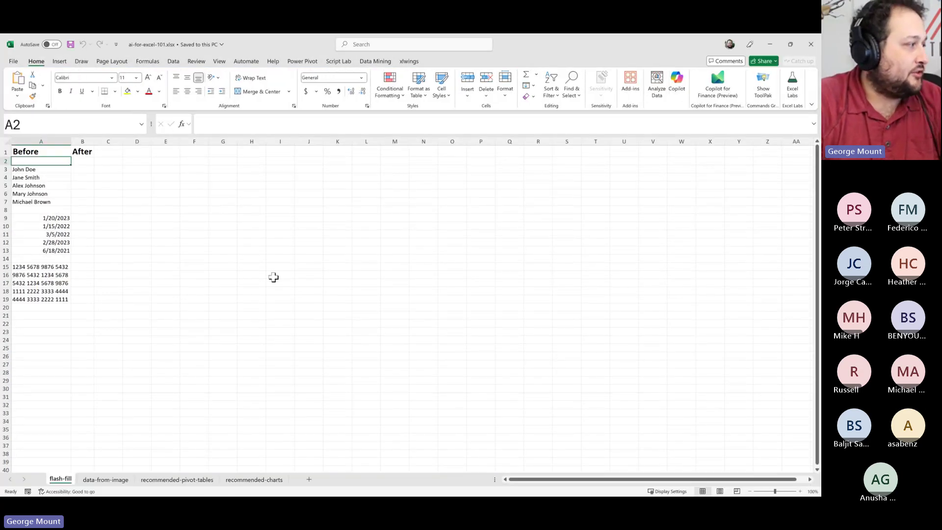
pyautogui.scroll(6, 274, 275)
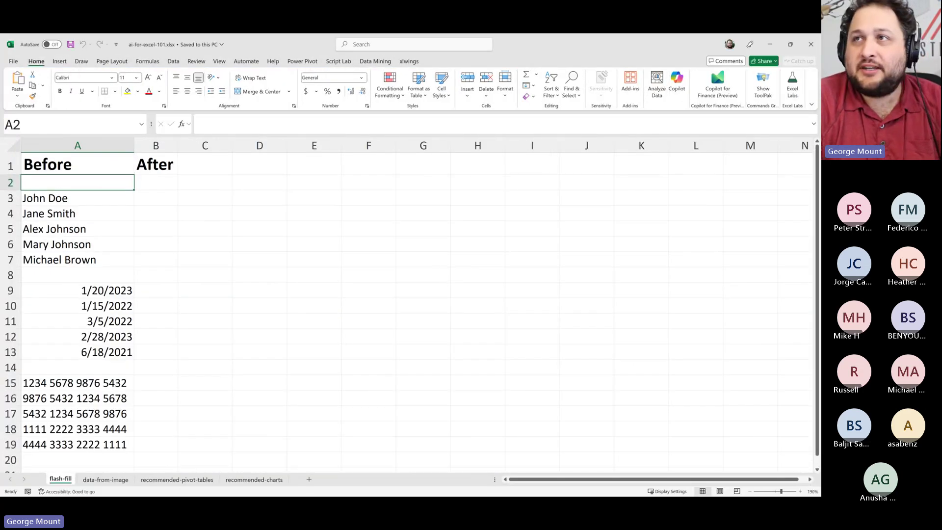
pyautogui.hotkey('alt', 'Tab')
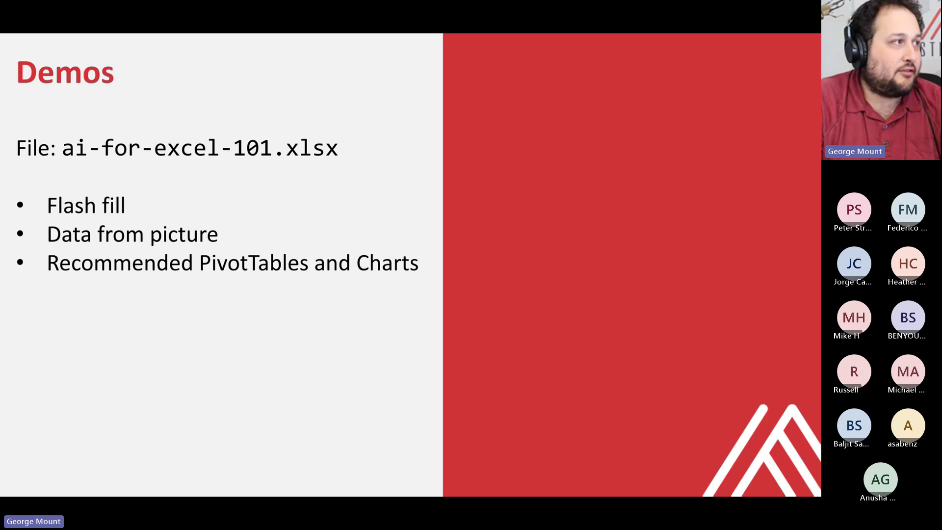
# Advance to the wholesale-customers.xlsx slide, exit the show and minimize PowerPoint
pyautogui.click(637, 194)
pyautogui.press('Escape')
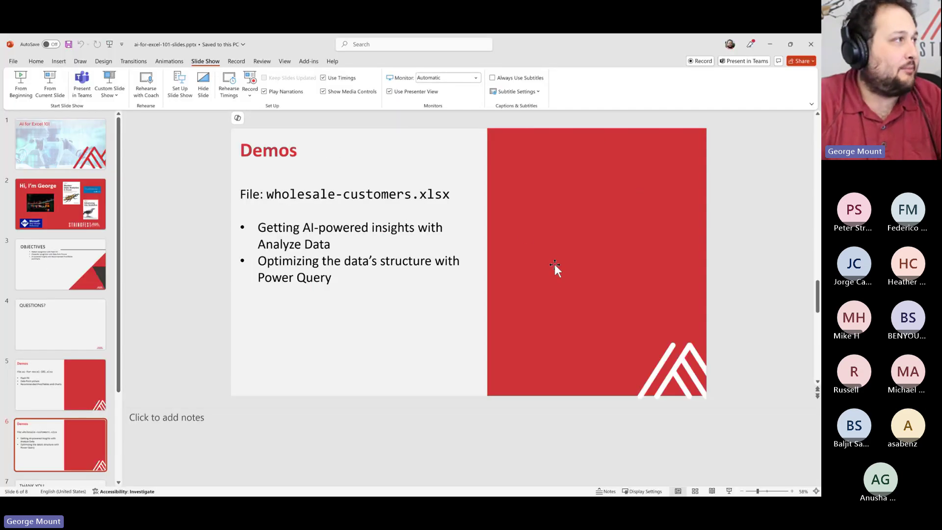
pyautogui.click(770, 44)
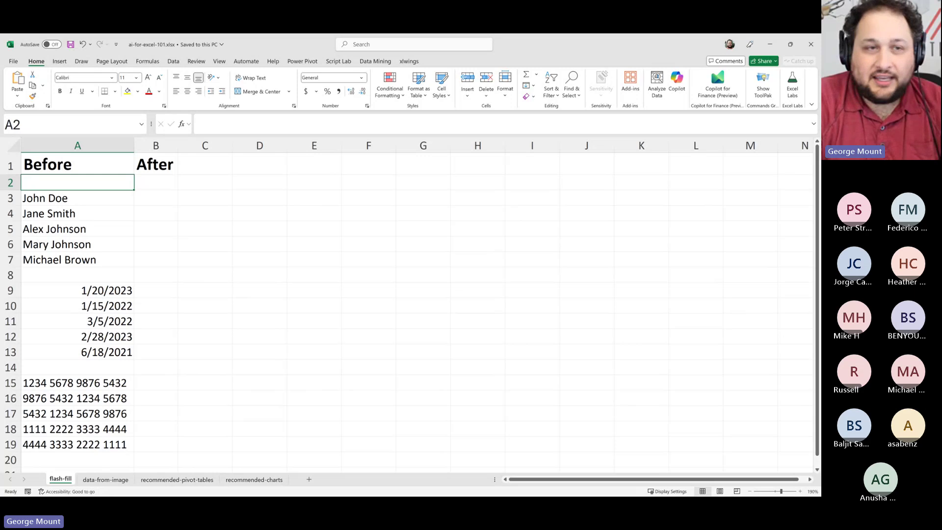
pyautogui.click(167, 243)
pyautogui.click(146, 199)
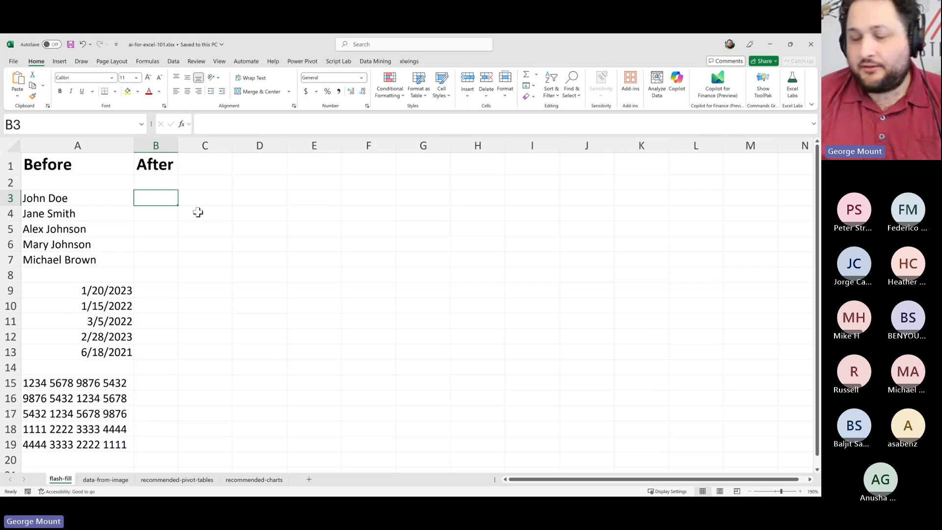
pyautogui.write('Jo')
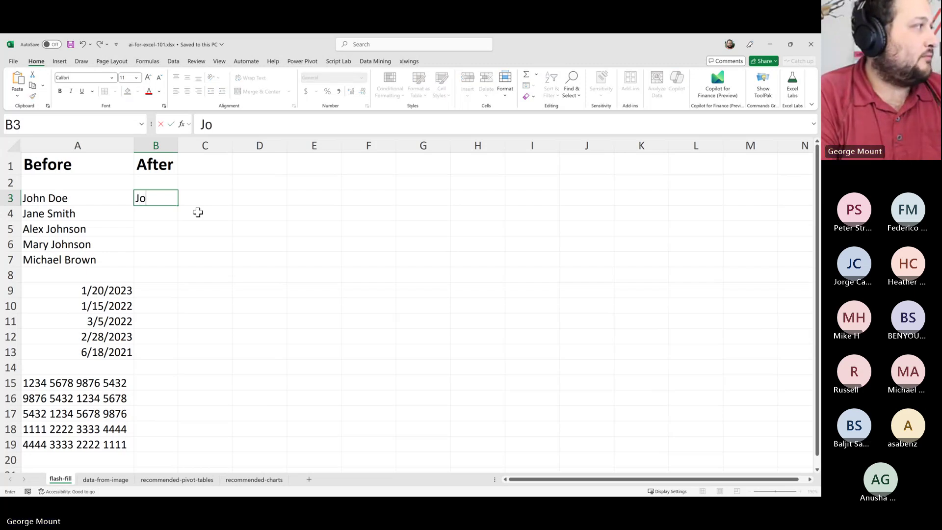
pyautogui.press('Escape')
pyautogui.press('Right')
pyautogui.press('Right')
pyautogui.press('Right')
pyautogui.write('Pa')
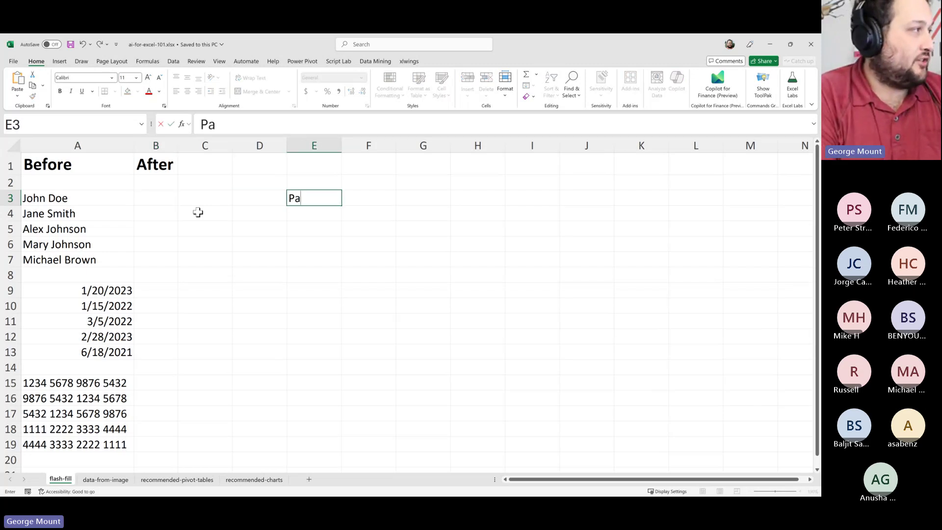
pyautogui.write('ttern recognition')
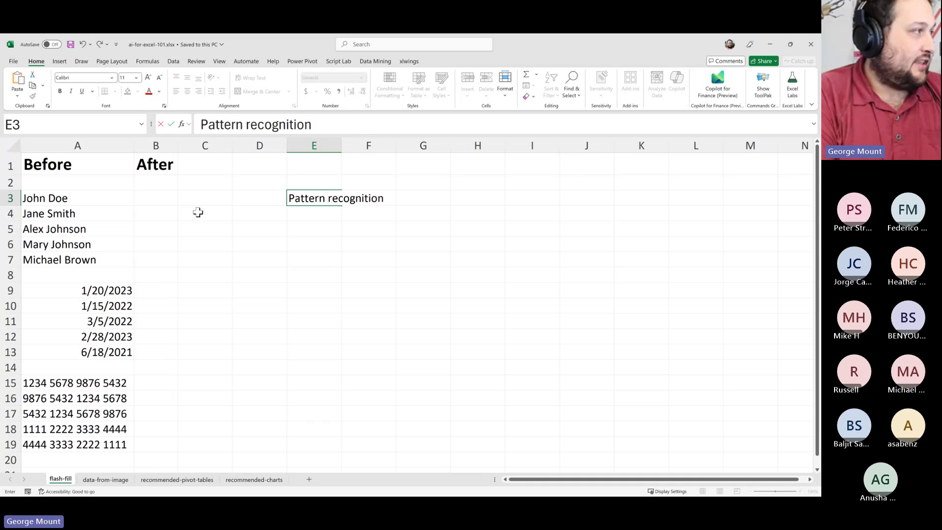
pyautogui.press('Return')
pyautogui.moveTo(30, 197); pyautogui.dragTo(54, 351)
pyautogui.click(86, 229)
pyautogui.click(83, 305)
pyautogui.click(80, 414)
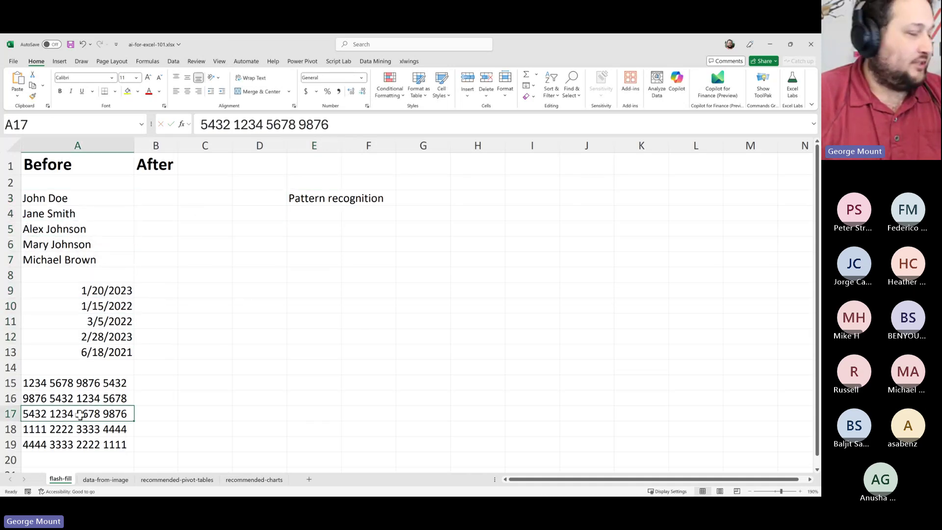
pyautogui.click(156, 197)
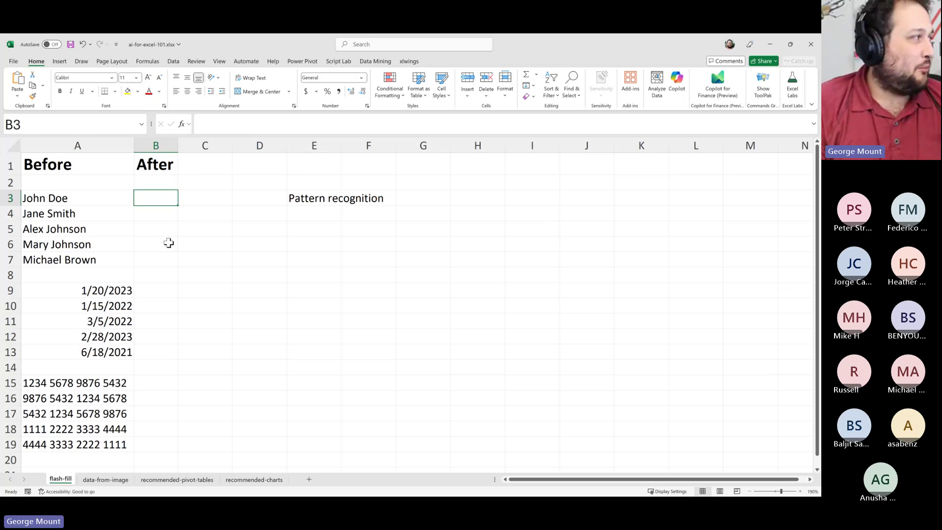
# Type John in B3 and try entering Jane in B4, cancelling the half-typed entries
pyautogui.write('J')
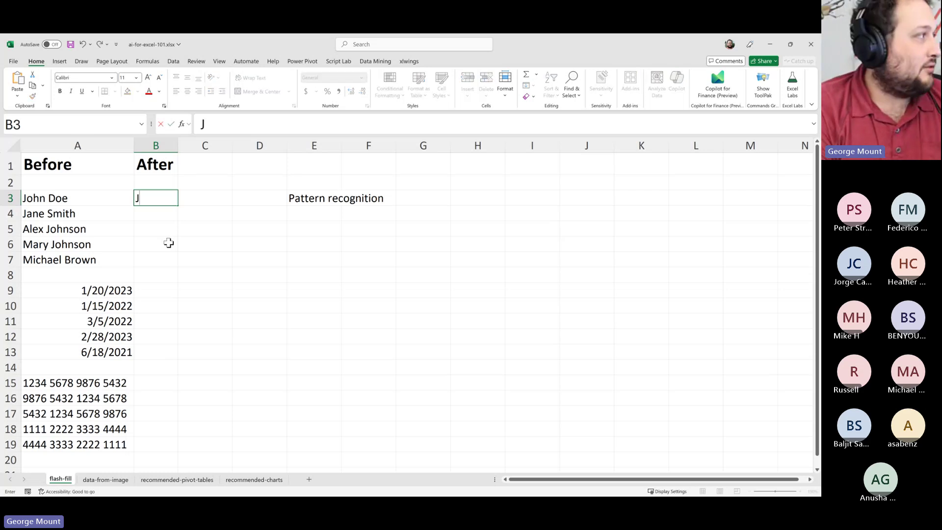
pyautogui.write('ohn')
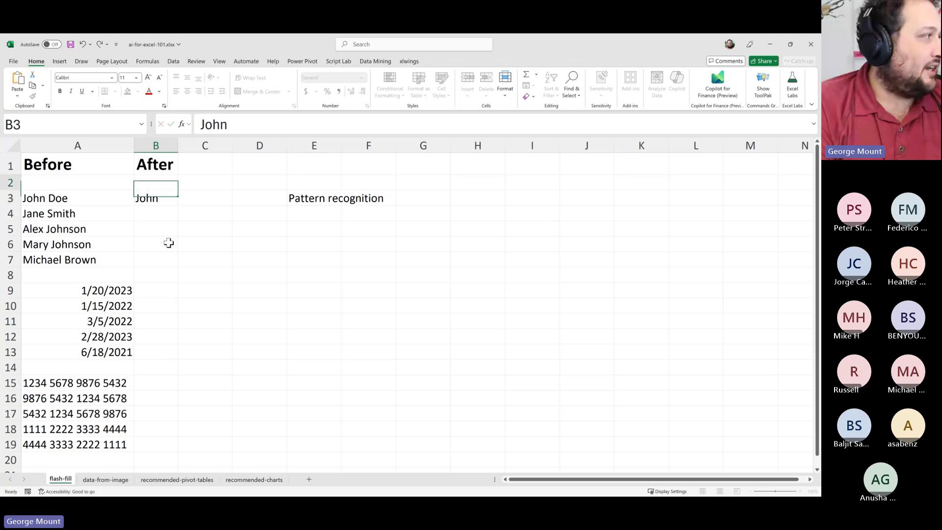
pyautogui.press('Up')
pyautogui.press('Down')
pyautogui.press('Down')
pyautogui.press('Up')
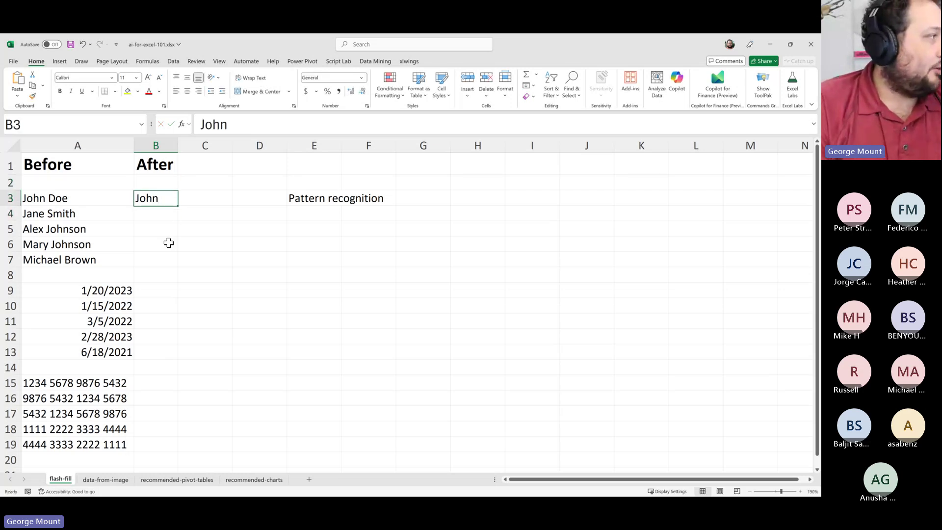
pyautogui.press('Left')
pyautogui.press('Right')
pyautogui.press('Down')
pyautogui.write('JH')
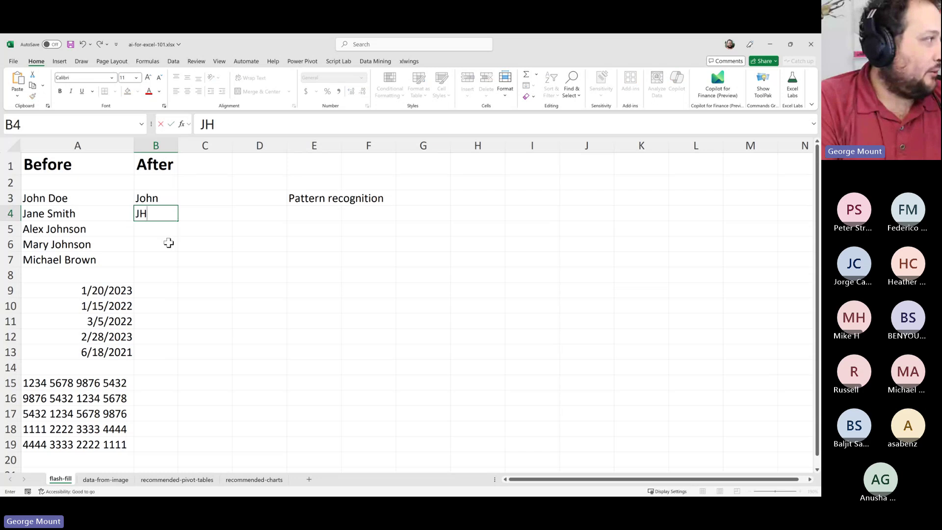
pyautogui.press('BackSpace')
pyautogui.write('ane')
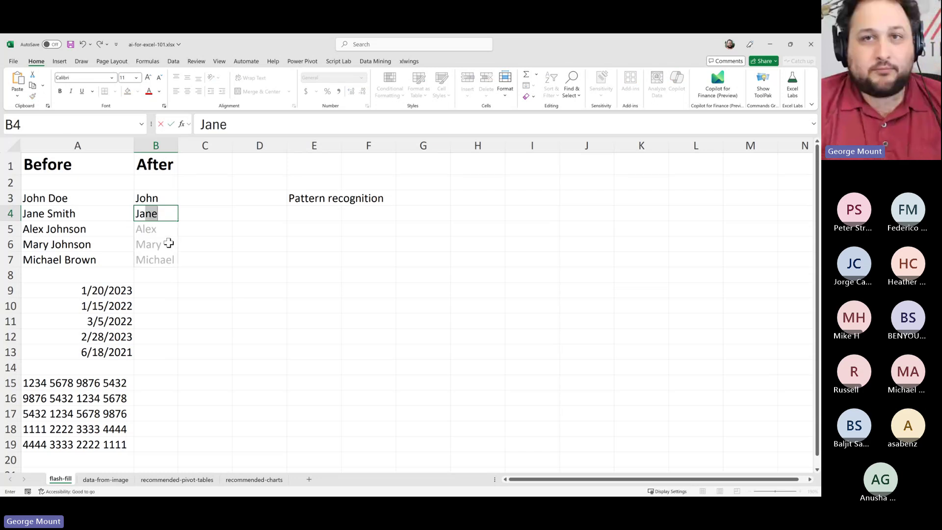
pyautogui.press('BackSpace')
pyautogui.press('BackSpace')
pyautogui.press('BackSpace')
pyautogui.press('BackSpace')
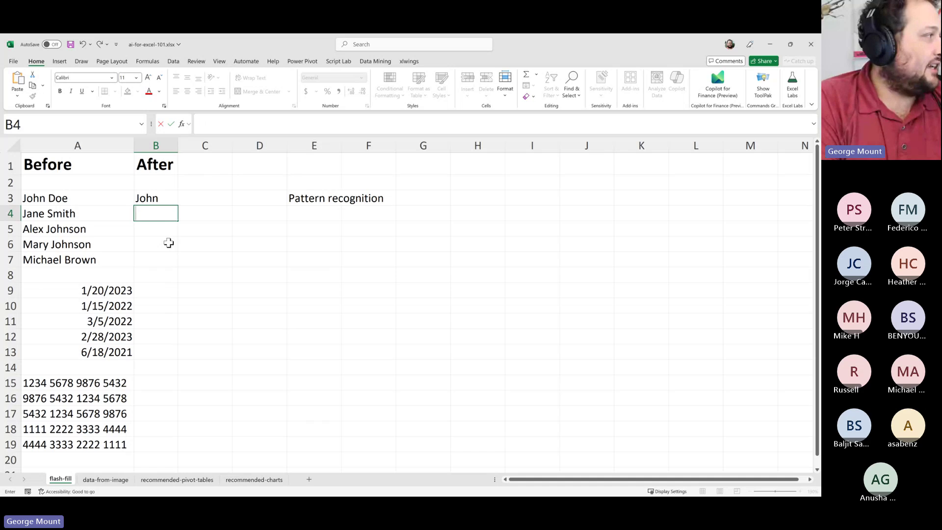
pyautogui.write('J')
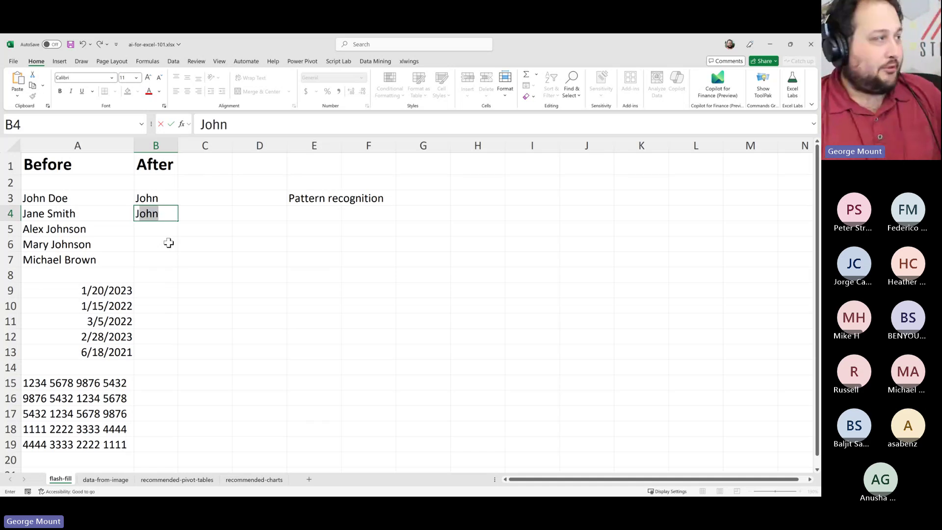
pyautogui.press('Escape')
pyautogui.press('Up')
pyautogui.press('Down')
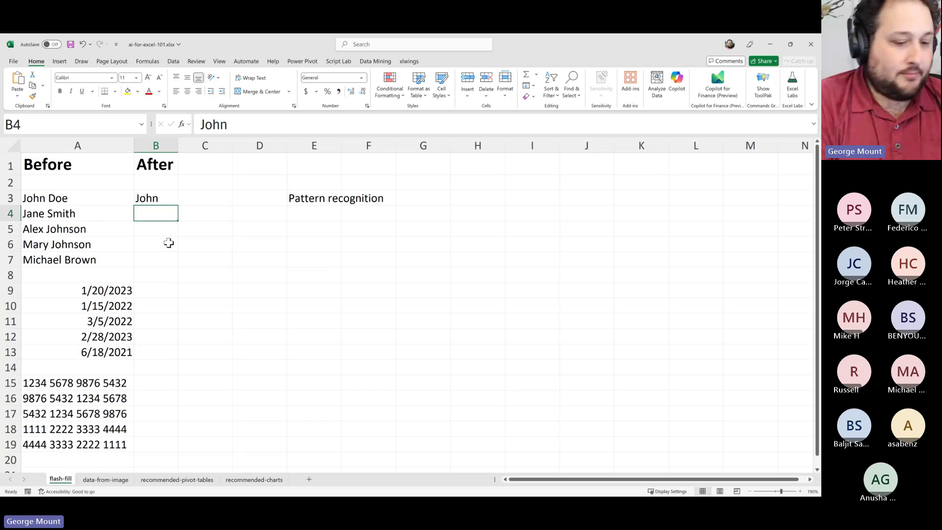
pyautogui.write('J')
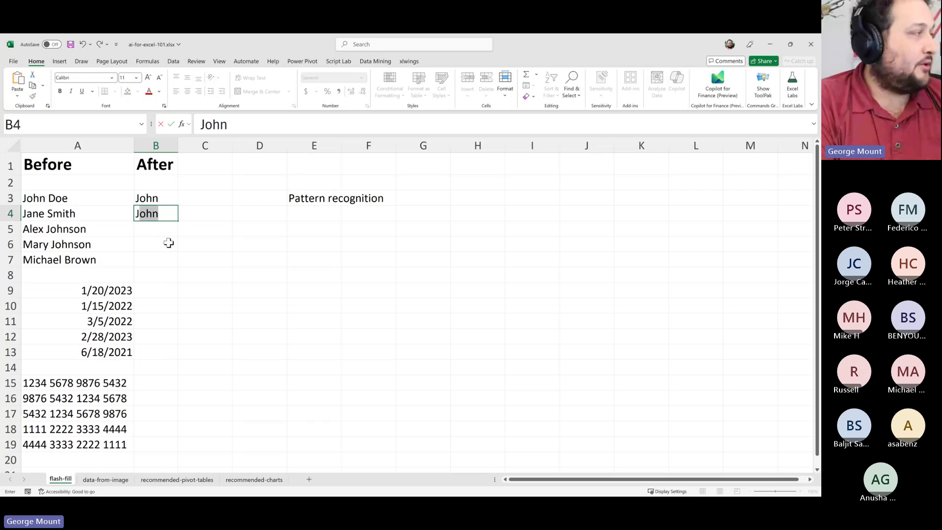
pyautogui.press('Escape')
pyautogui.press('Up')
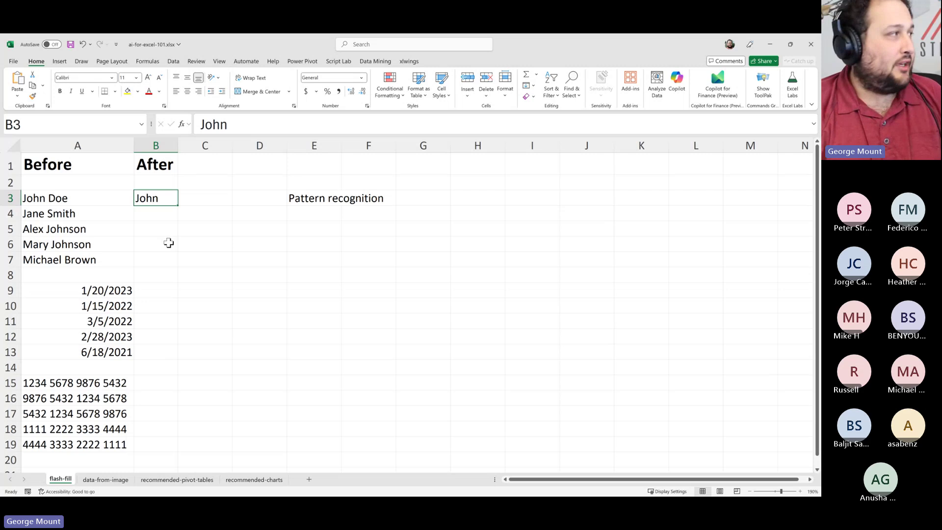
pyautogui.press('Down')
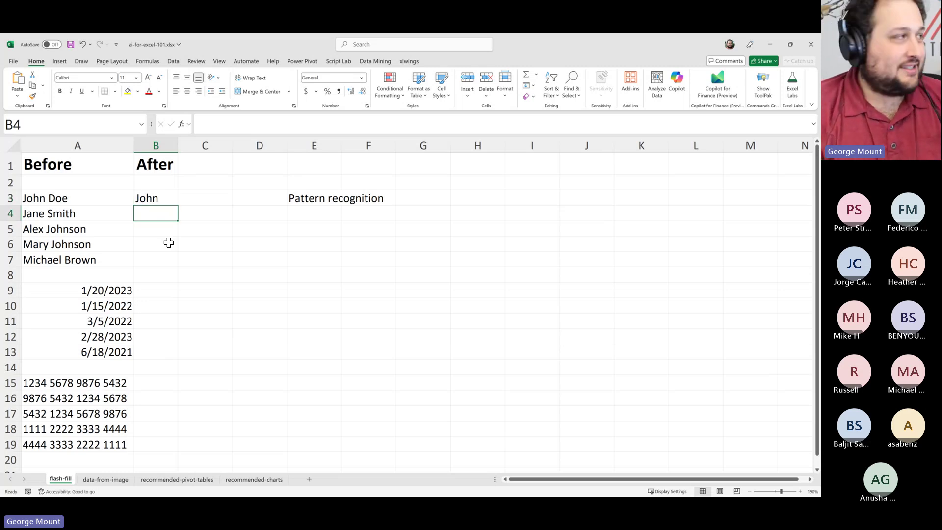
# Accept the suggested John in B4 and B5, then undo both unwanted entries
pyautogui.write('John')
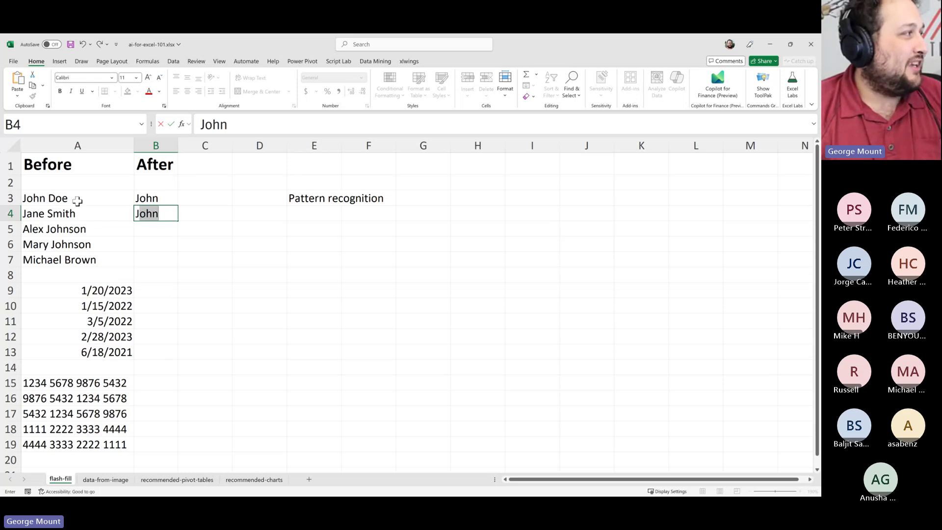
pyautogui.press('Return')
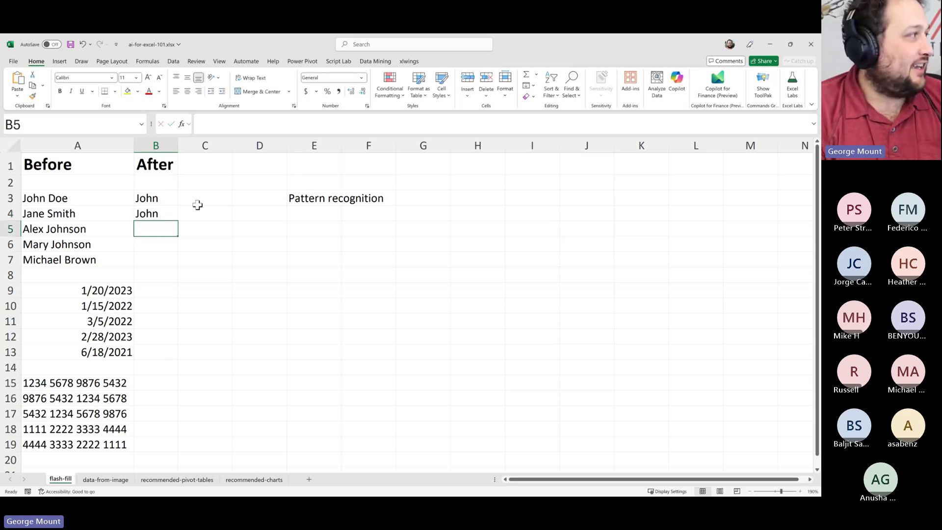
pyautogui.write('J')
pyautogui.press('Return')
pyautogui.press('Up')
pyautogui.press('Up')
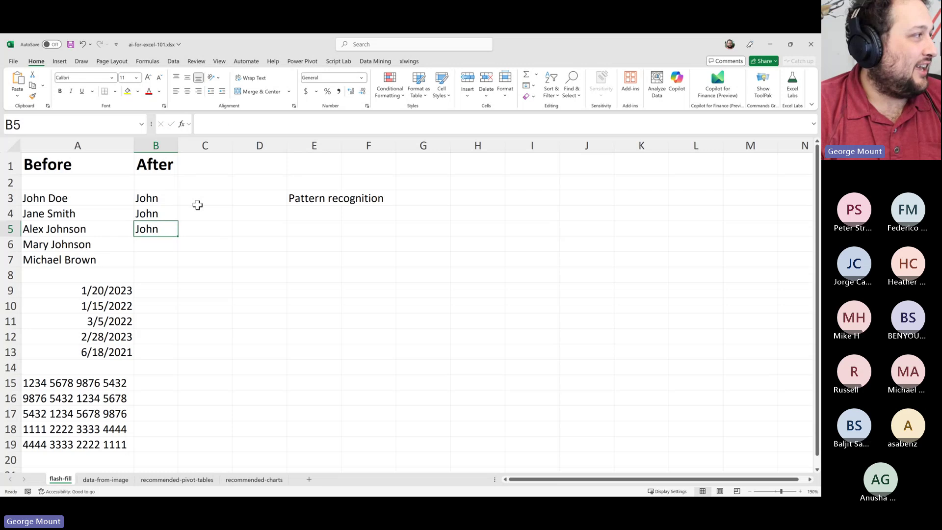
pyautogui.hotkey('ctrl', 'z')
pyautogui.press('Up')
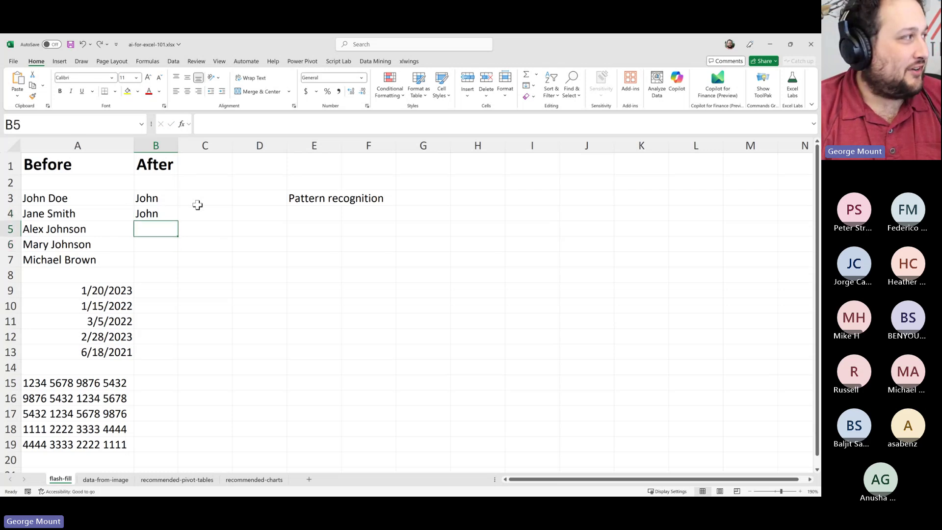
pyautogui.hotkey('ctrl', 'z')
# Re-enter John in B3 and Jane in B4 as first-name examples
pyautogui.press('Up')
pyautogui.press('Left')
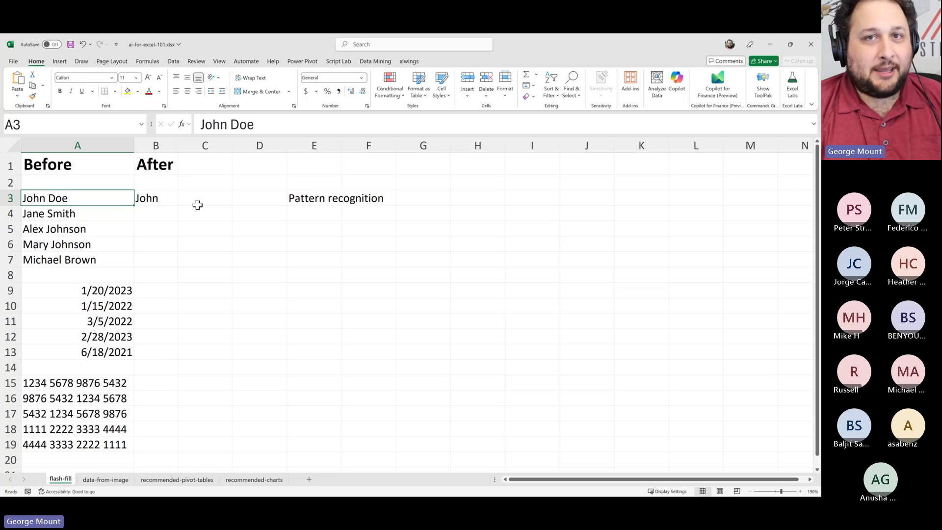
pyautogui.press('Right')
pyautogui.press('Down')
pyautogui.write('Jane')
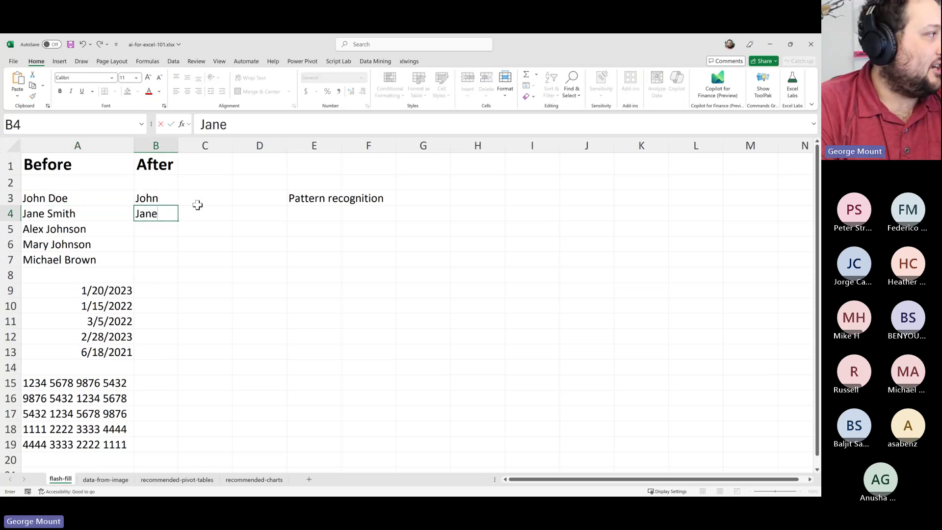
pyautogui.press('Return')
pyautogui.press('Up')
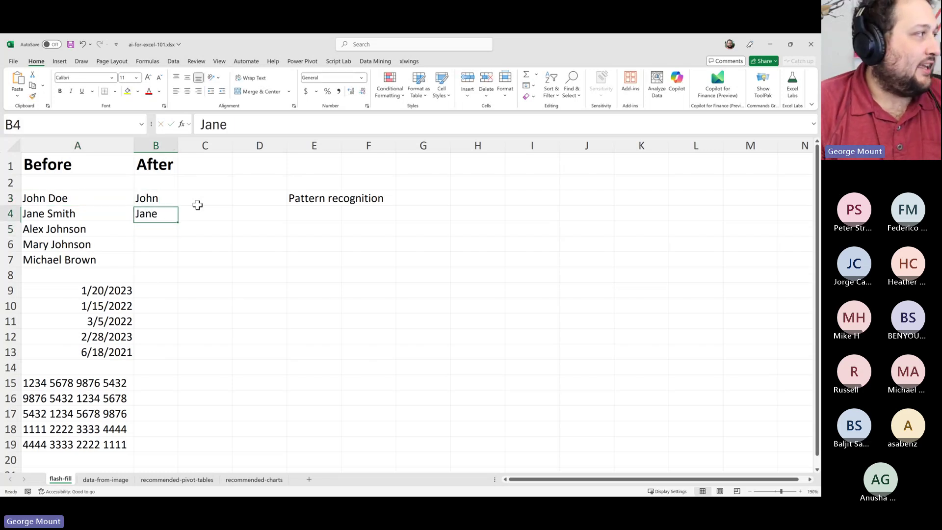
pyautogui.press('Delete')
pyautogui.press('Up')
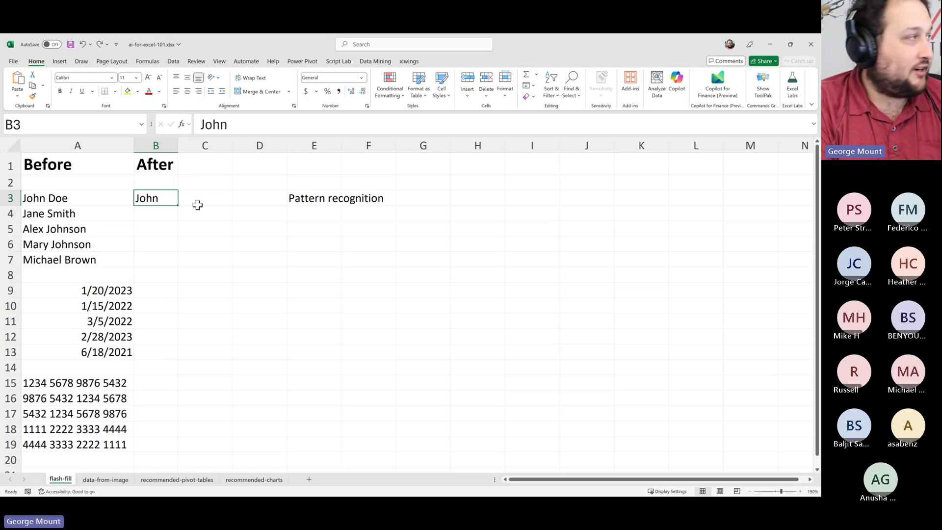
pyautogui.write('John')
pyautogui.press('Return')
pyautogui.write('J')
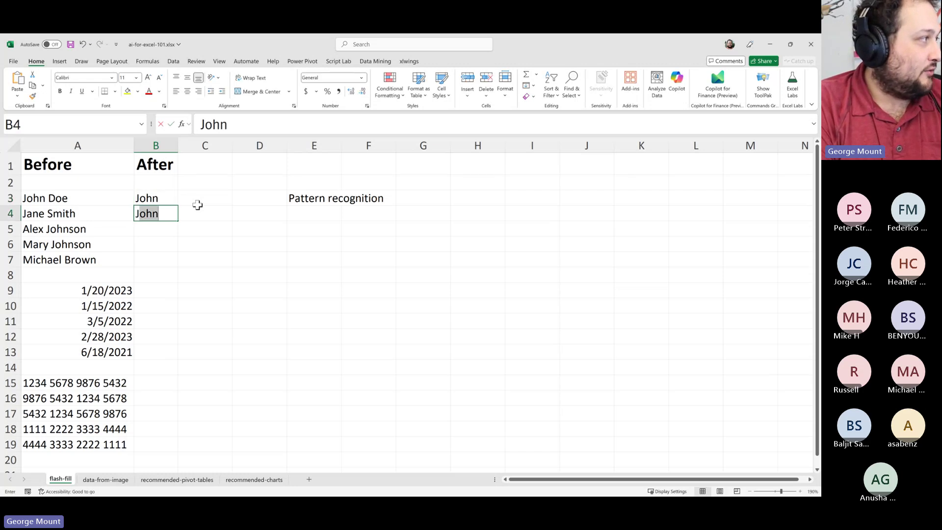
pyautogui.write('ane')
pyautogui.press('Return')
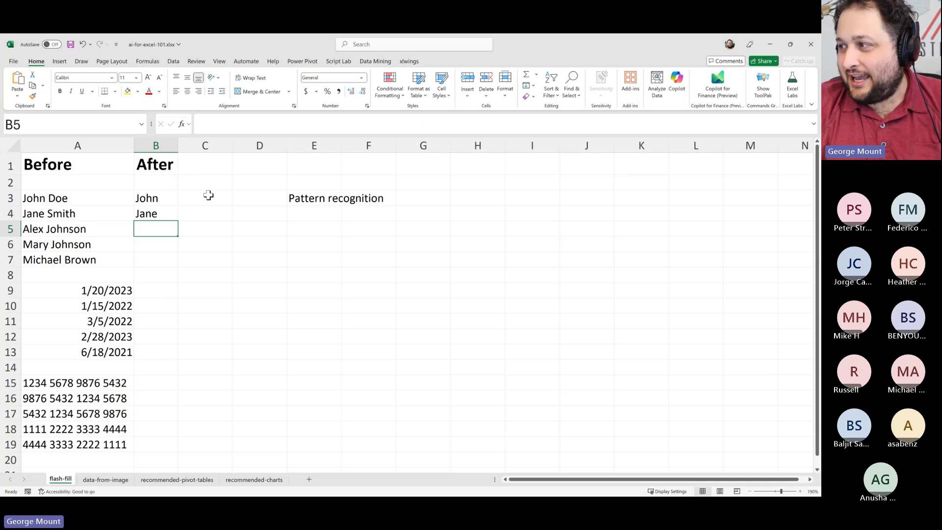
# Select the John and Jane examples in B3:B4
pyautogui.moveTo(172, 194); pyautogui.dragTo(170, 208)
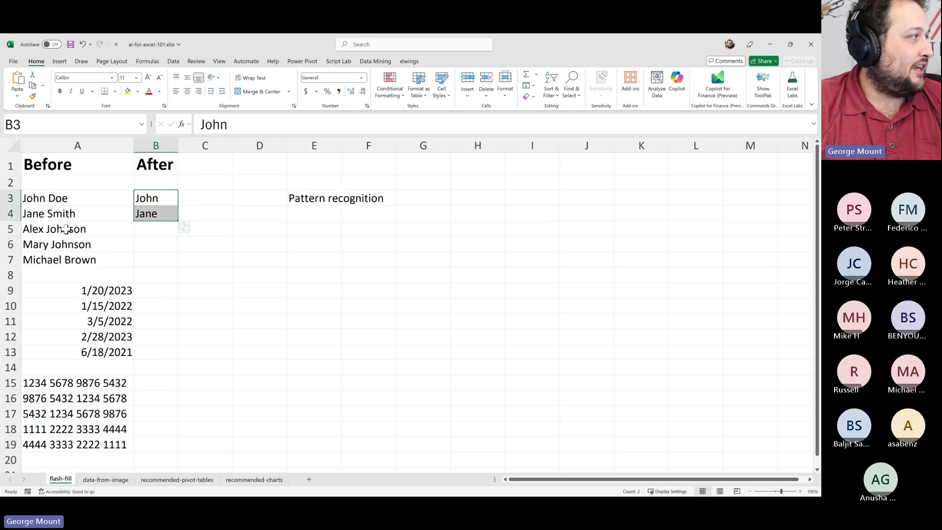
pyautogui.moveTo(138, 228); pyautogui.dragTo(156, 275)
pyautogui.moveTo(142, 199); pyautogui.dragTo(148, 211)
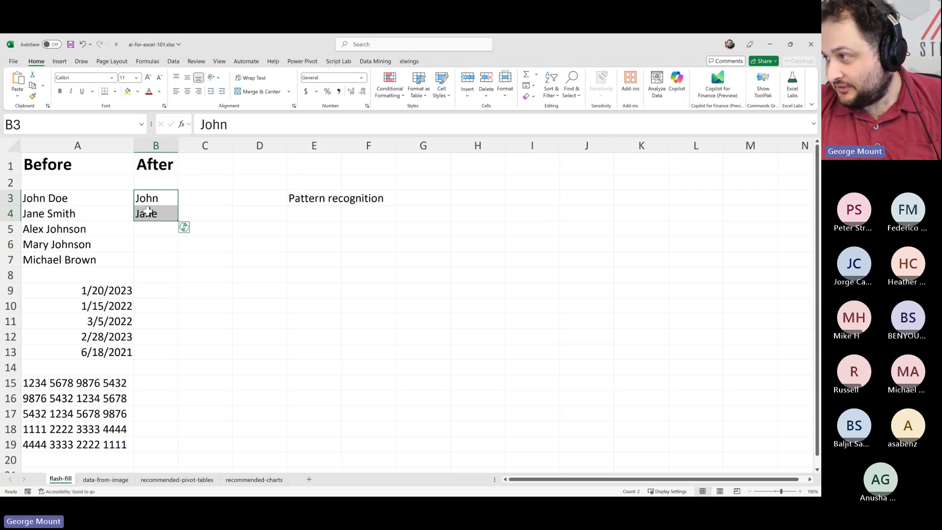
# Try Data > Flash Fill on the examples and on B5:B7, dismissing the no-pattern messages
pyautogui.click(173, 61)
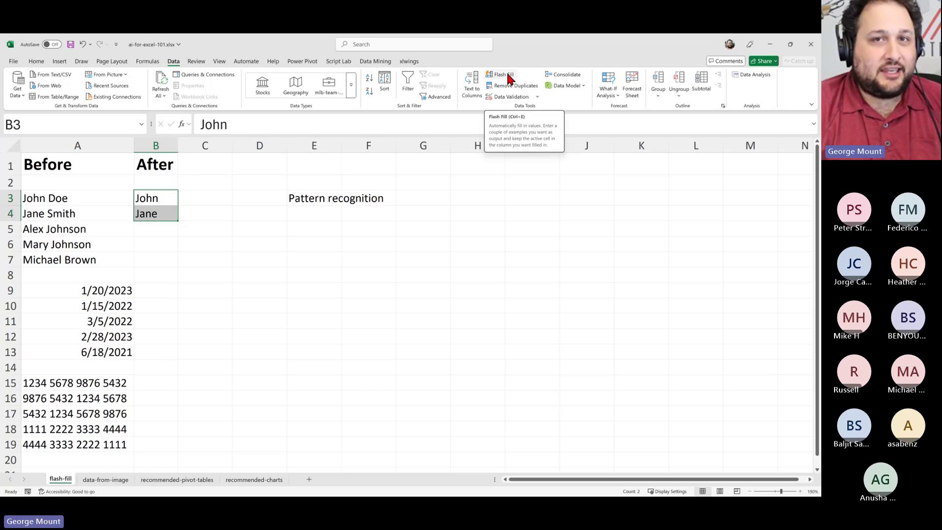
pyautogui.click(508, 76)
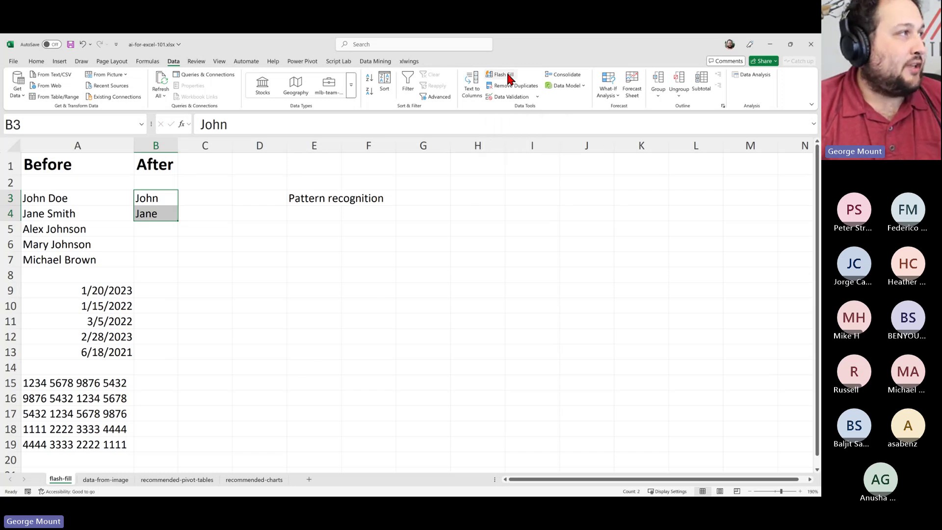
pyautogui.click(463, 308)
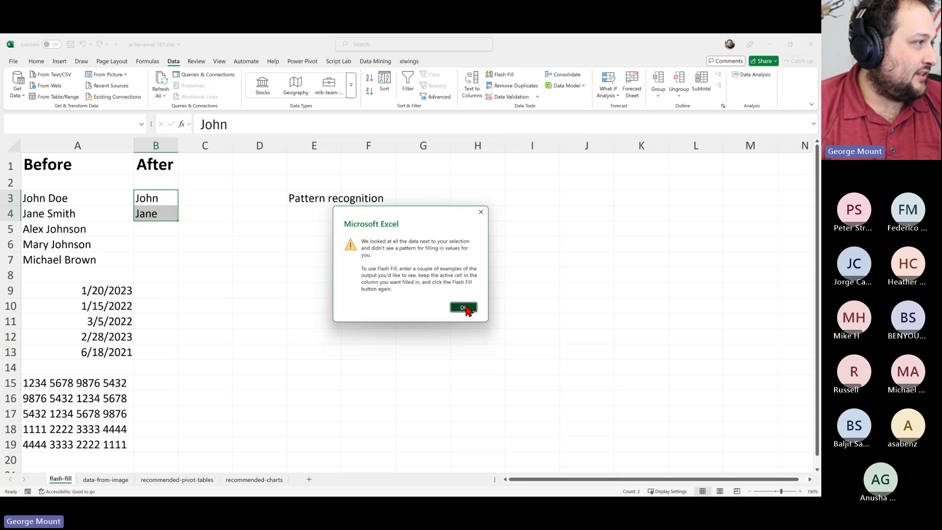
pyautogui.click(221, 227)
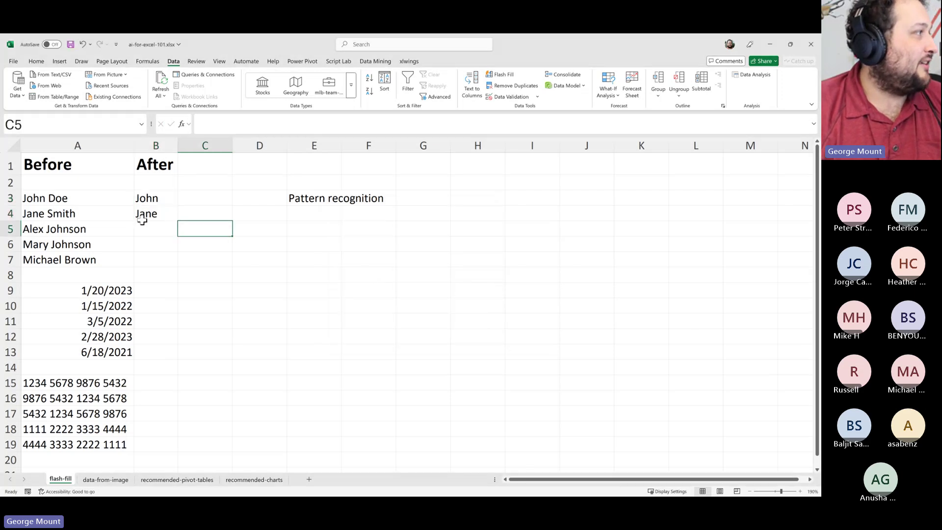
pyautogui.moveTo(148, 229); pyautogui.dragTo(155, 260)
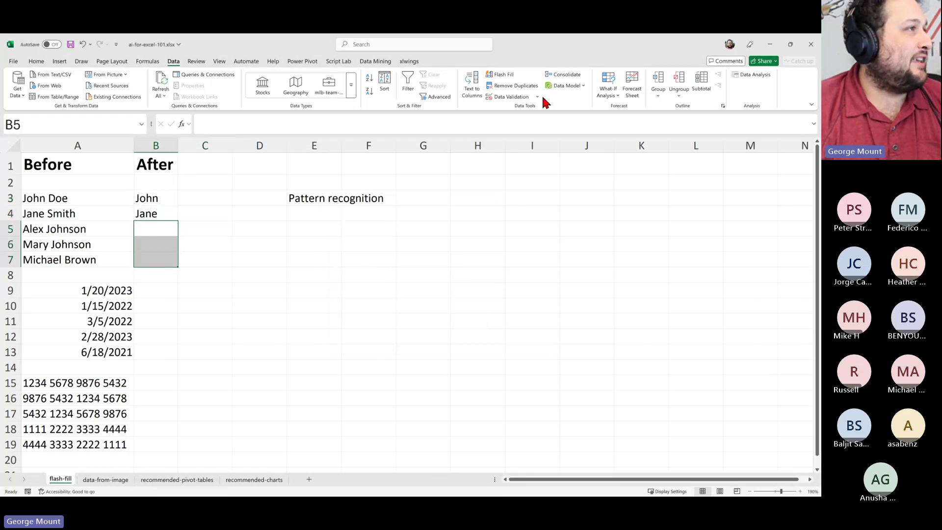
pyautogui.click(500, 78)
pyautogui.click(449, 308)
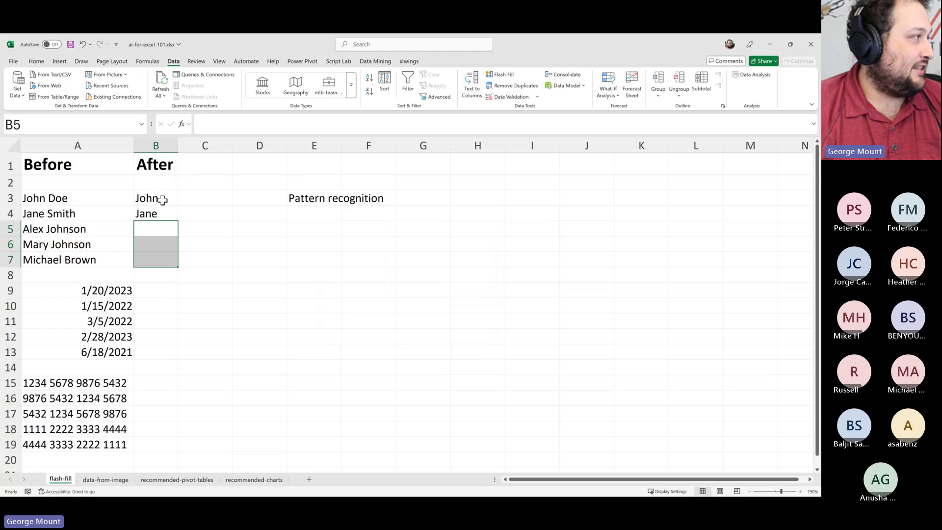
# Clear the names and retype John and Jane, accepting the suggested first names
pyautogui.moveTo(158, 198); pyautogui.dragTo(168, 233)
pyautogui.press('Delete')
pyautogui.press('Left')
pyautogui.press('Up')
pyautogui.press('Right')
pyautogui.press('Down')
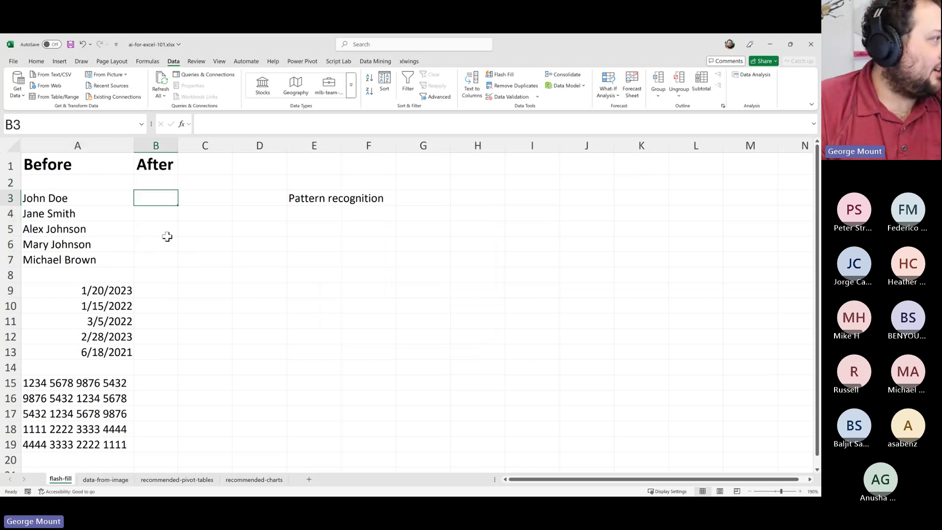
pyautogui.press('Down')
pyautogui.press('Up')
pyautogui.write('John')
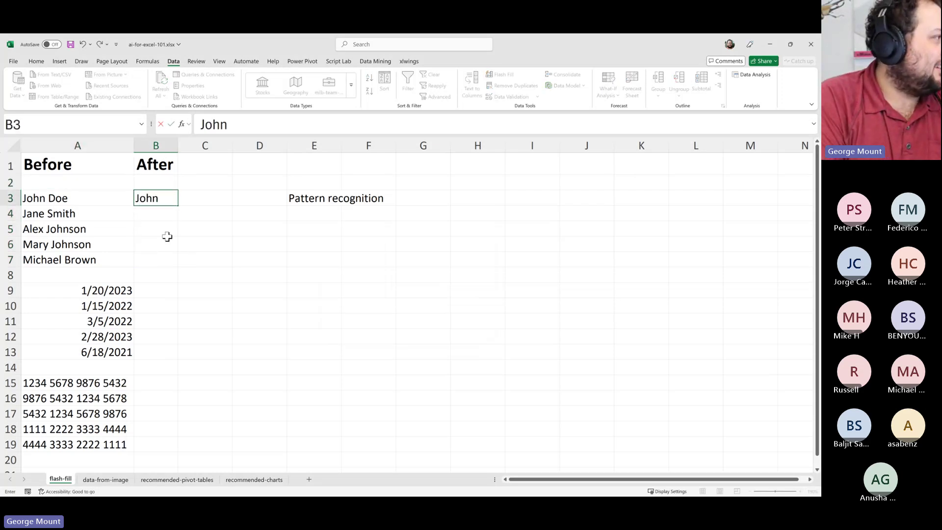
pyautogui.press('Return')
pyautogui.write('Jane')
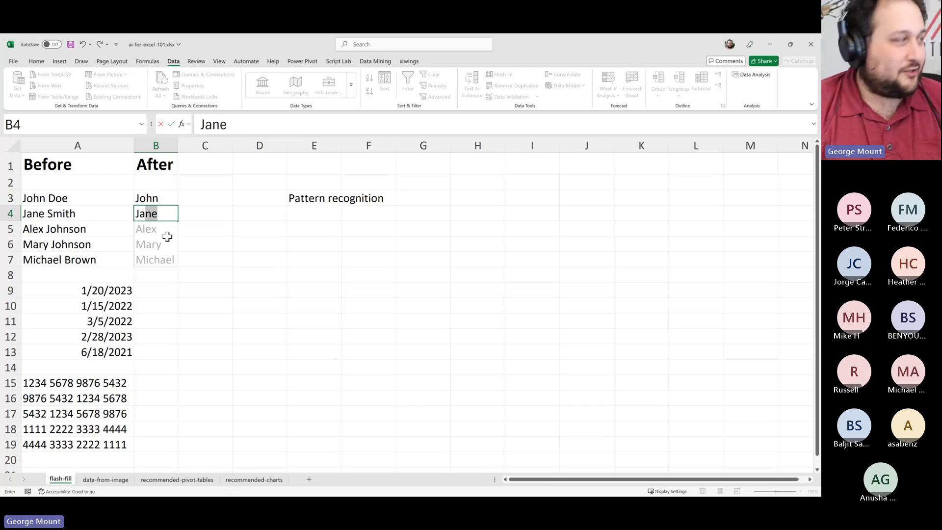
pyautogui.press('Return')
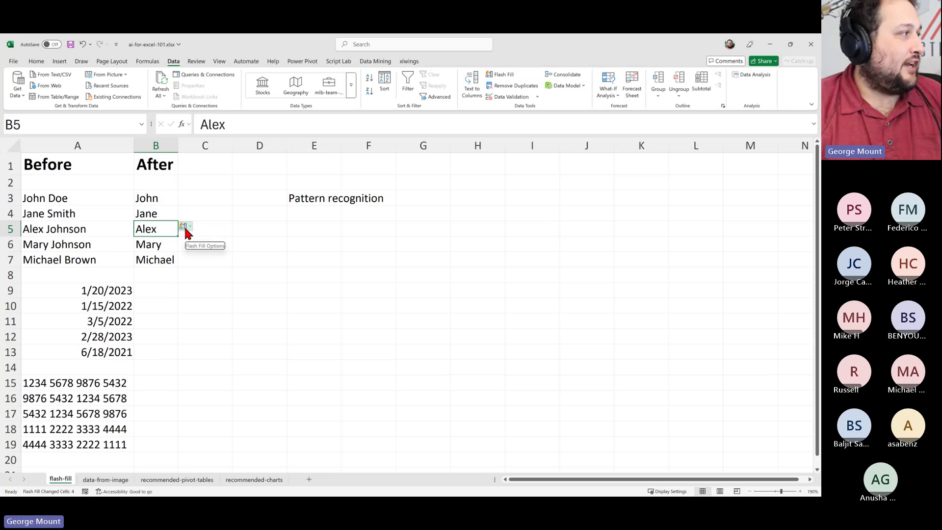
# Delete the automatically filled names Alex, Mary and Michael from B5:B7
pyautogui.click(186, 228)
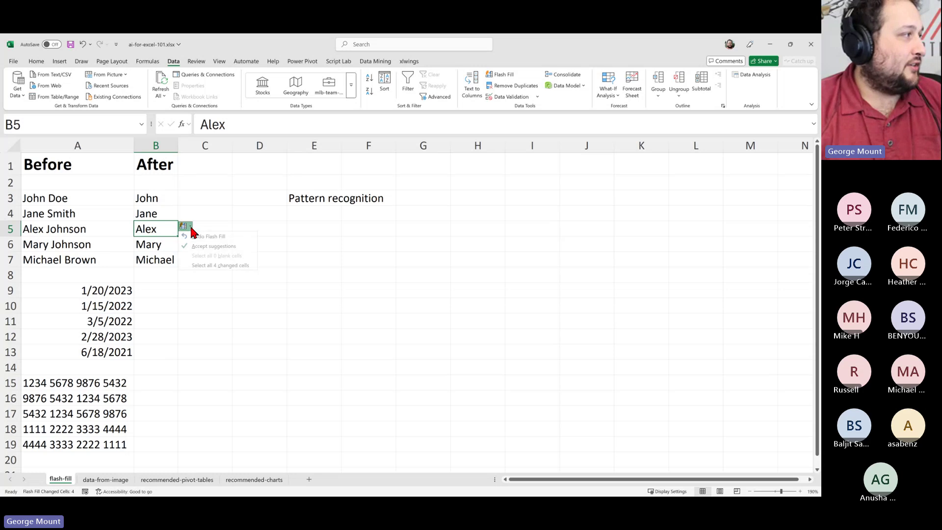
pyautogui.click(209, 245)
pyautogui.click(147, 211)
pyautogui.click(156, 230)
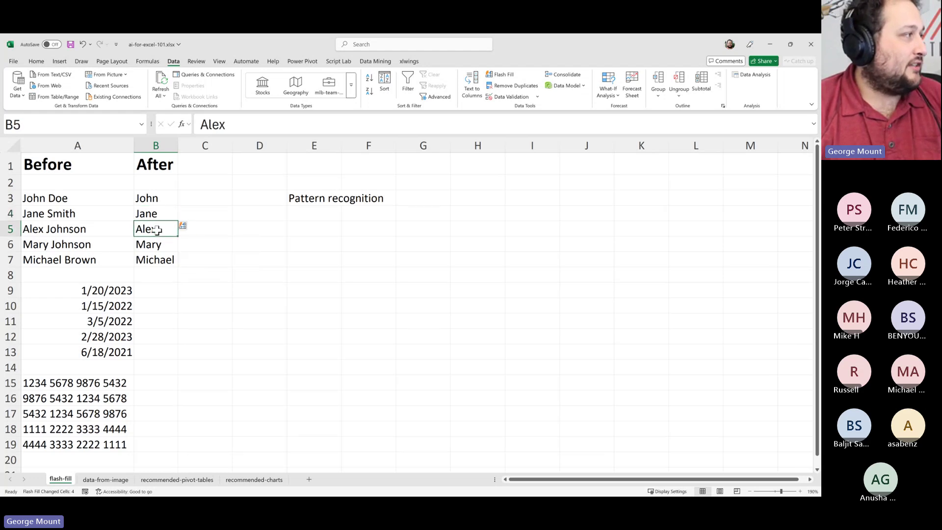
pyautogui.moveTo(164, 235); pyautogui.dragTo(162, 263)
pyautogui.press('Delete')
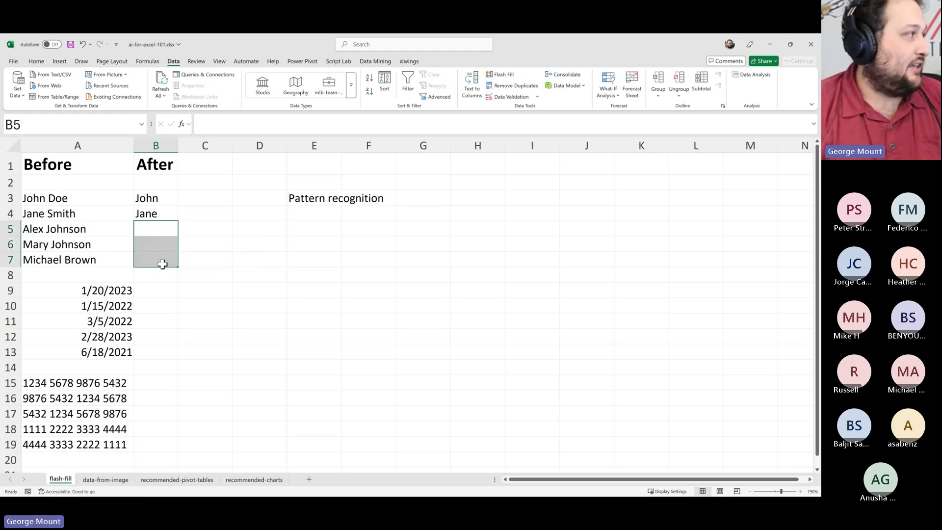
# Retry Flash Fill from the John and Jane examples, dismissing the no-pattern warnings
pyautogui.click(498, 75)
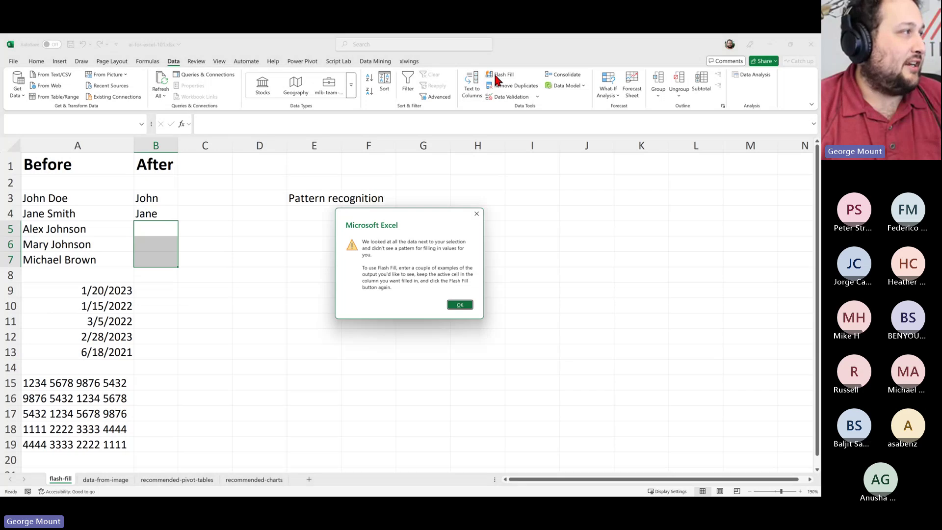
pyautogui.click(460, 305)
pyautogui.click(162, 205)
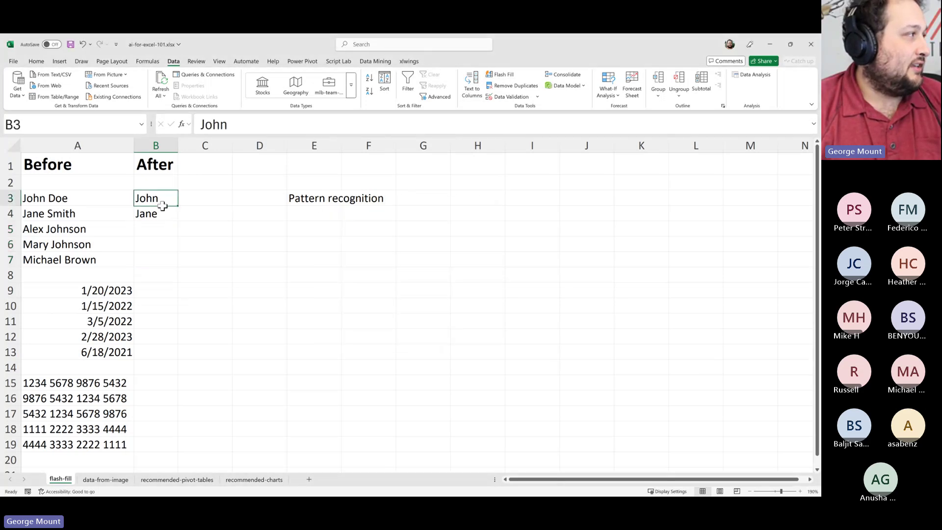
pyautogui.moveTo(162, 205); pyautogui.dragTo(161, 216)
pyautogui.click(498, 75)
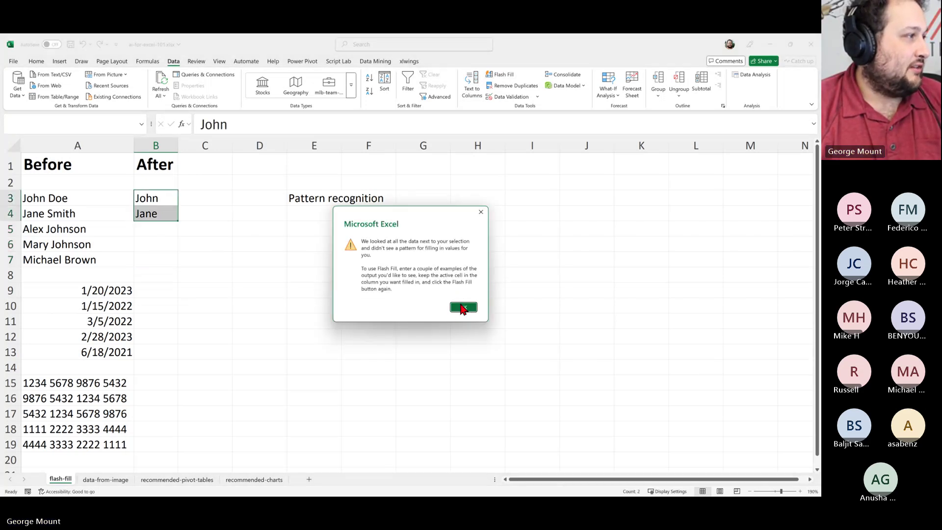
pyautogui.click(462, 308)
pyautogui.click(138, 227)
pyautogui.click(143, 293)
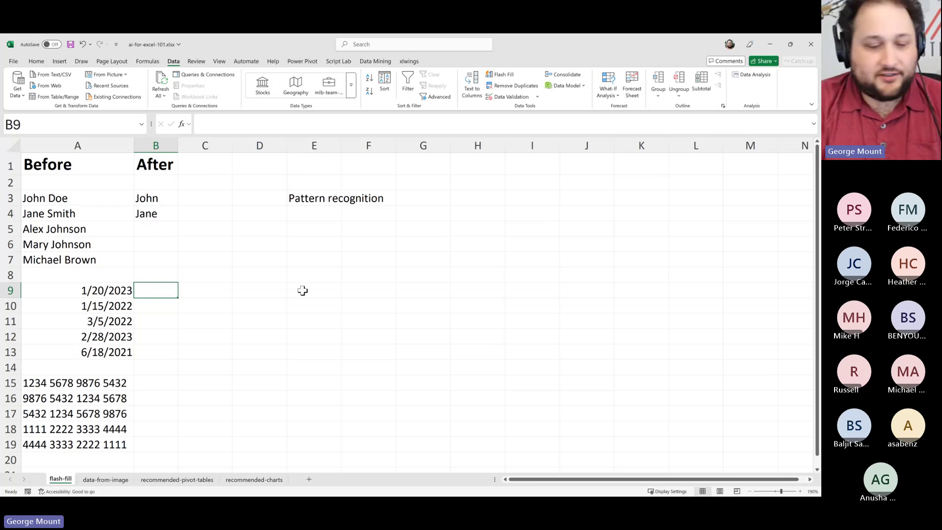
# Type 2023 in B9 and 2022 in B10, then undo the automatically filled years
pyautogui.write('202')
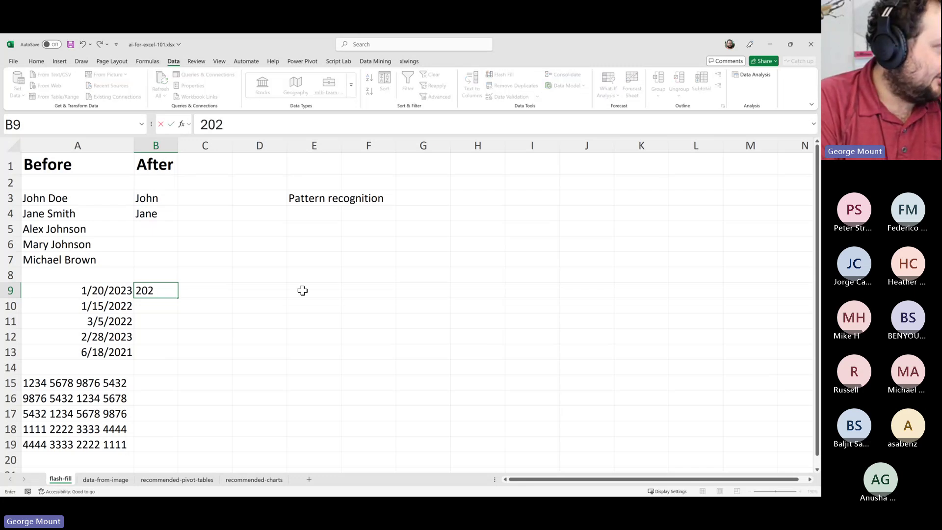
pyautogui.write('3')
pyautogui.press('Return')
pyautogui.write('2022')
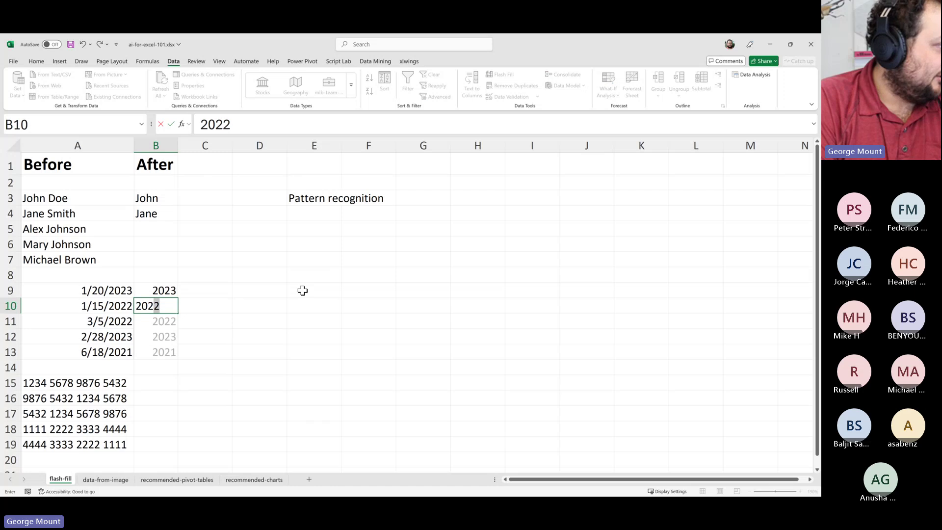
pyautogui.press('Return')
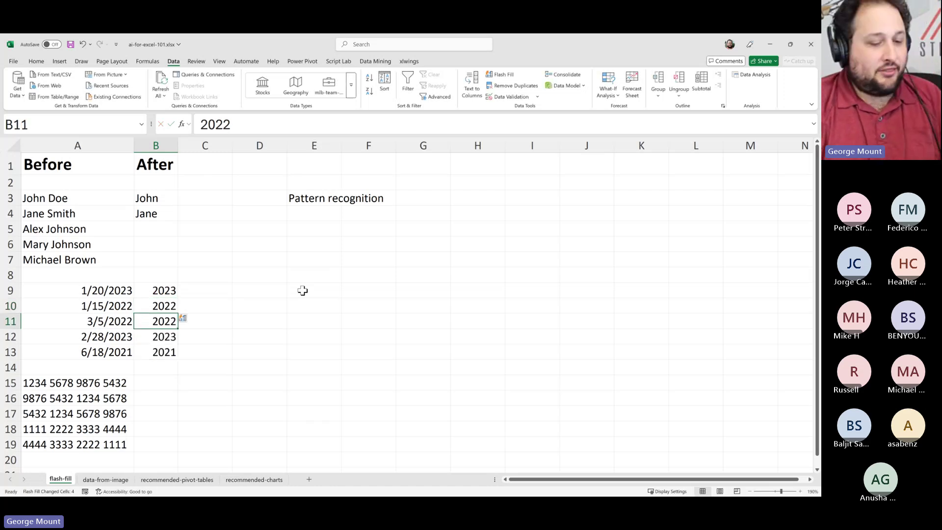
pyautogui.hotkey('ctrl', 'z')
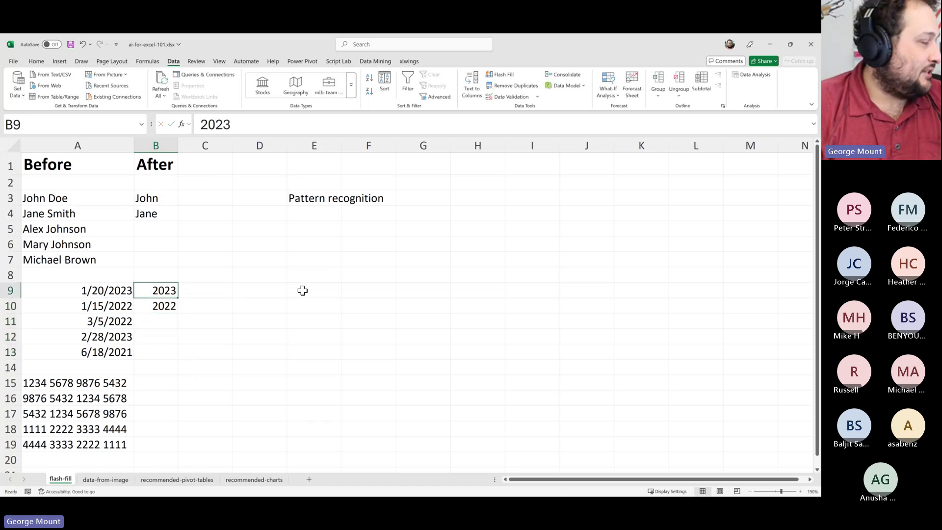
# Try Flash Fill from the selected years and on B11:B13, dismissing the no-pattern warnings
pyautogui.moveTo(164, 293); pyautogui.dragTo(166, 306)
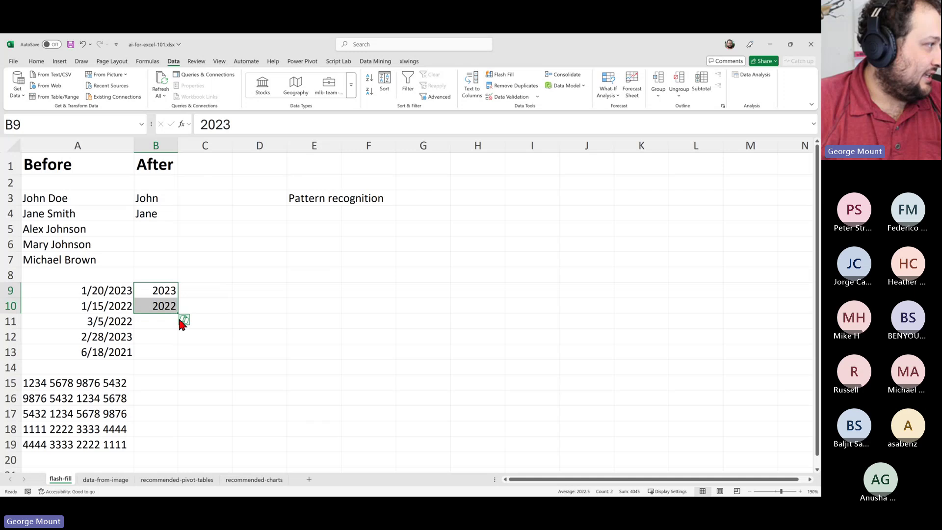
pyautogui.click(503, 76)
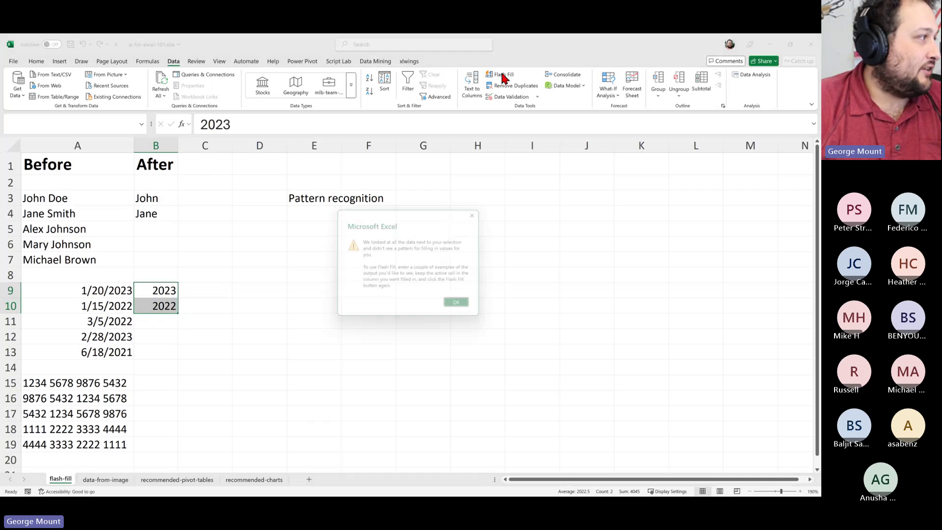
pyautogui.click(456, 302)
pyautogui.moveTo(156, 320); pyautogui.dragTo(152, 356)
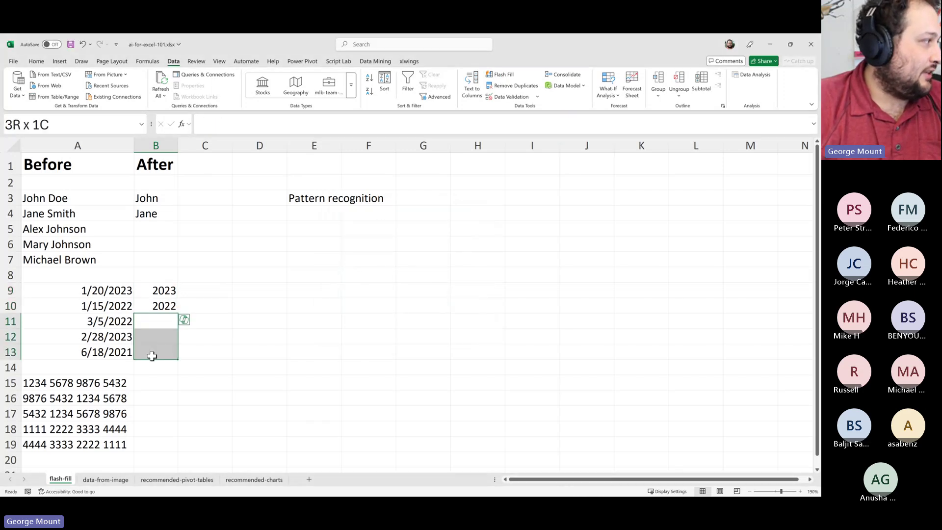
pyautogui.click(501, 74)
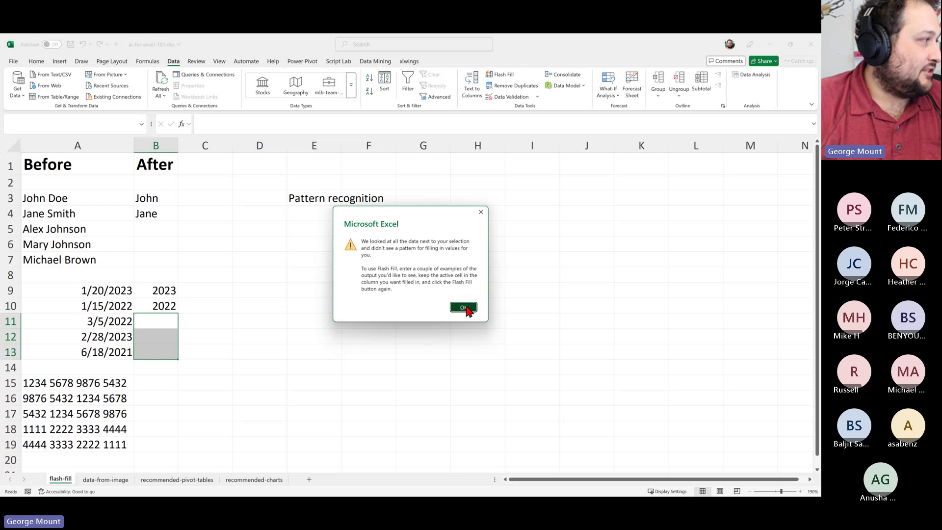
pyautogui.click(463, 307)
# Type 2022 in B11, then clear the typed years from B9:B11
pyautogui.click(183, 307)
pyautogui.click(158, 323)
pyautogui.write('2')
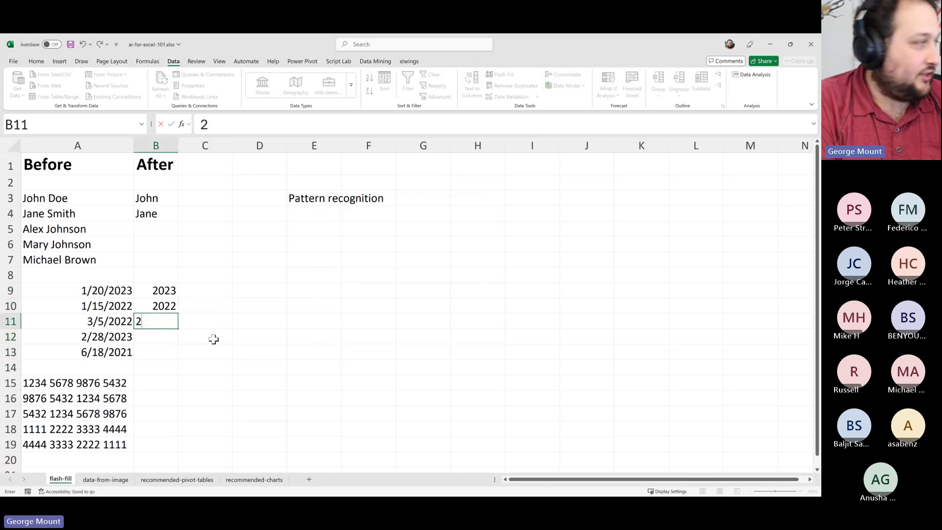
pyautogui.write('022')
pyautogui.hotkey('shift', 'Up')
pyautogui.hotkey('shift', 'Up')
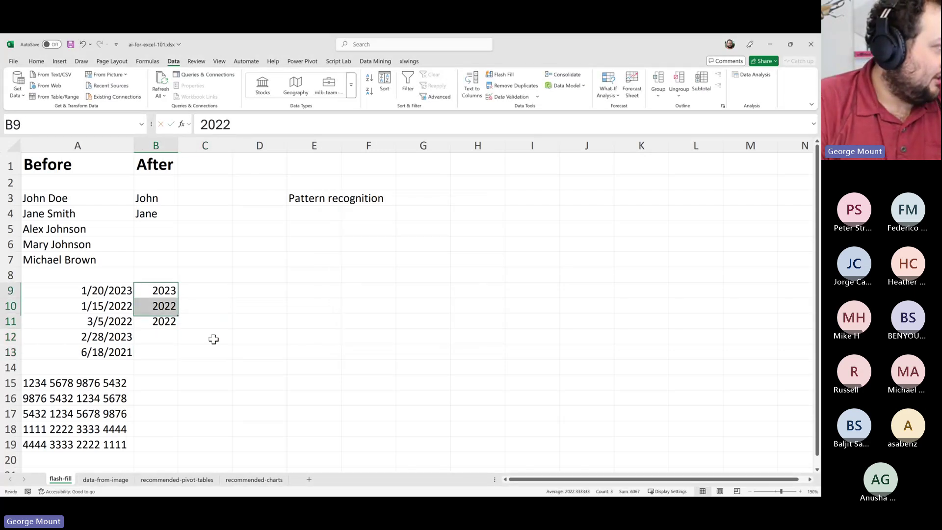
pyautogui.press('Delete')
pyautogui.press('Up')
pyautogui.press('Down')
# Retype 2023 and 2022, accepting Flash Fill's years 2022, 2023 and 2021 for B11:B13
pyautogui.write('20')
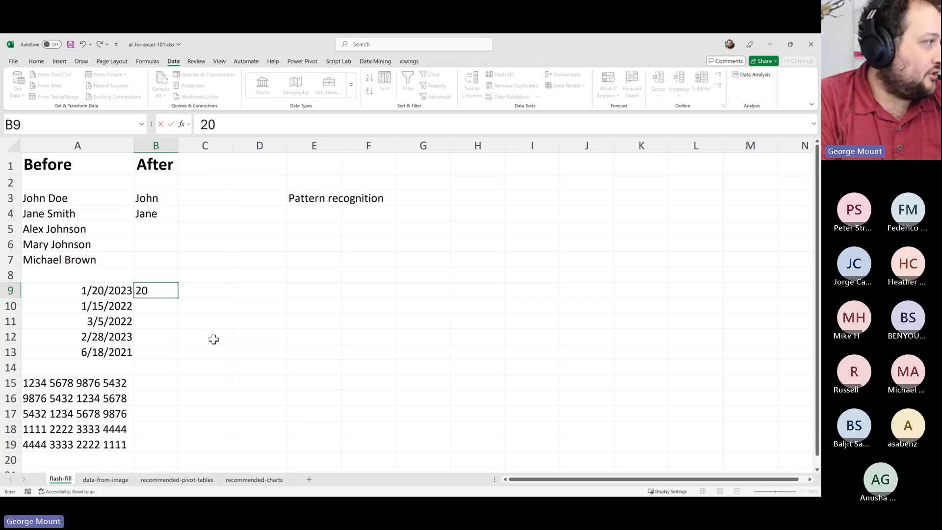
pyautogui.write('23')
pyautogui.press('Return')
pyautogui.write('2022')
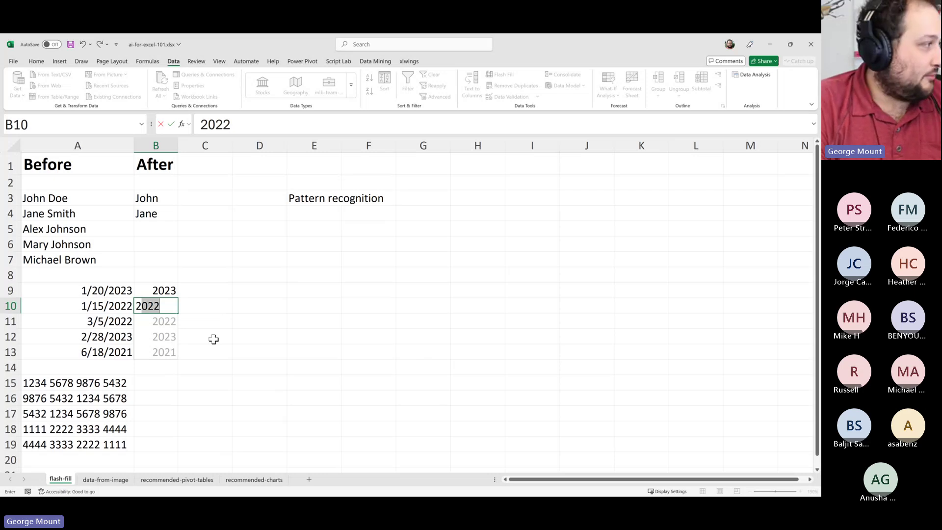
pyautogui.press('Return')
pyautogui.press('Down')
pyautogui.press('Down')
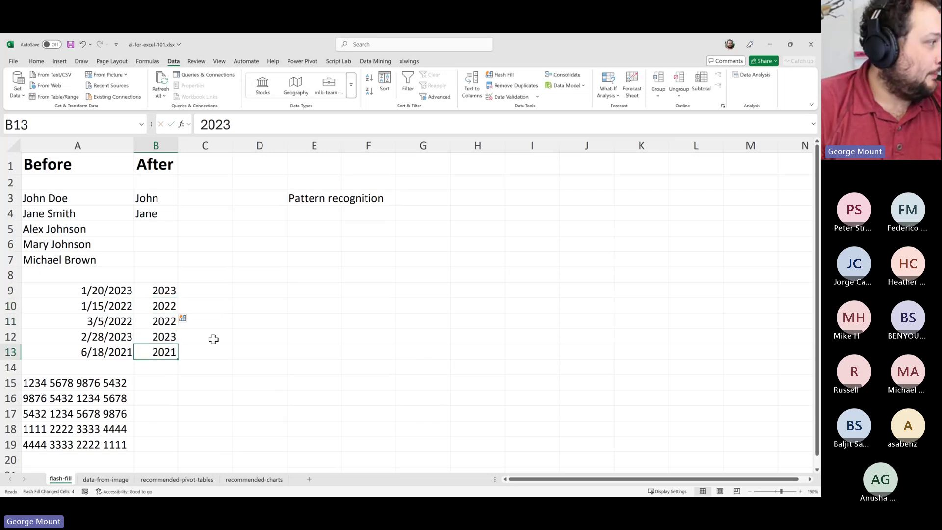
pyautogui.press('Up')
pyautogui.press('Down')
pyautogui.press('Down')
pyautogui.press('Down')
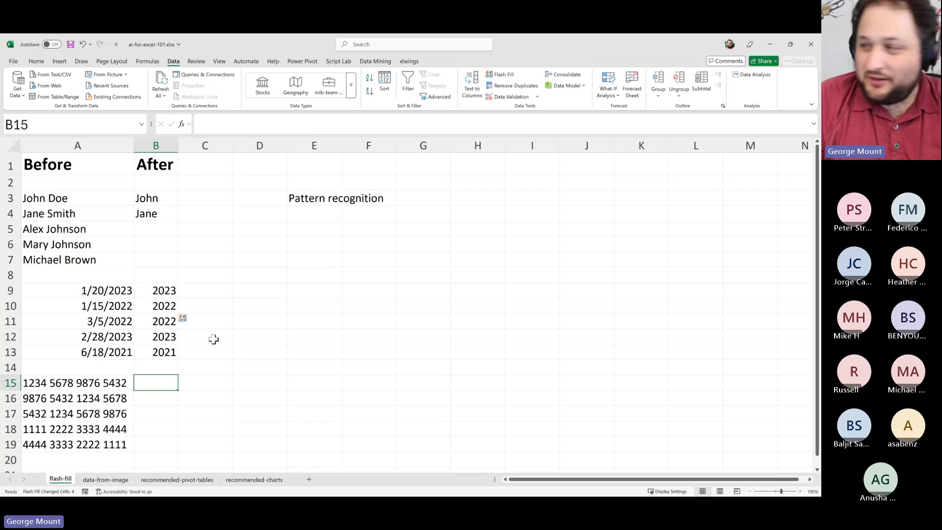
# Enter 5432 and 5678 as examples so Flash Fill completes 9876, 4444 and 1111
pyautogui.write('5')
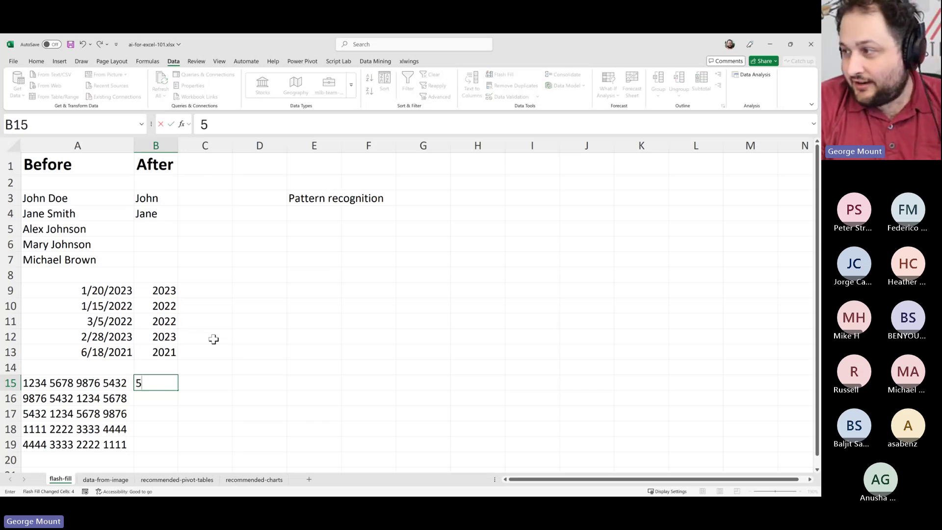
pyautogui.write('432')
pyautogui.press('Return')
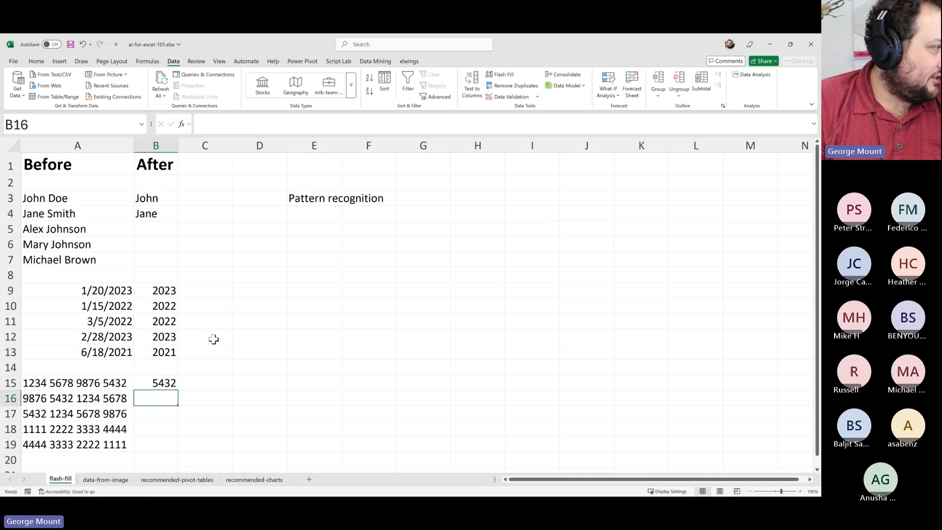
pyautogui.write('5678')
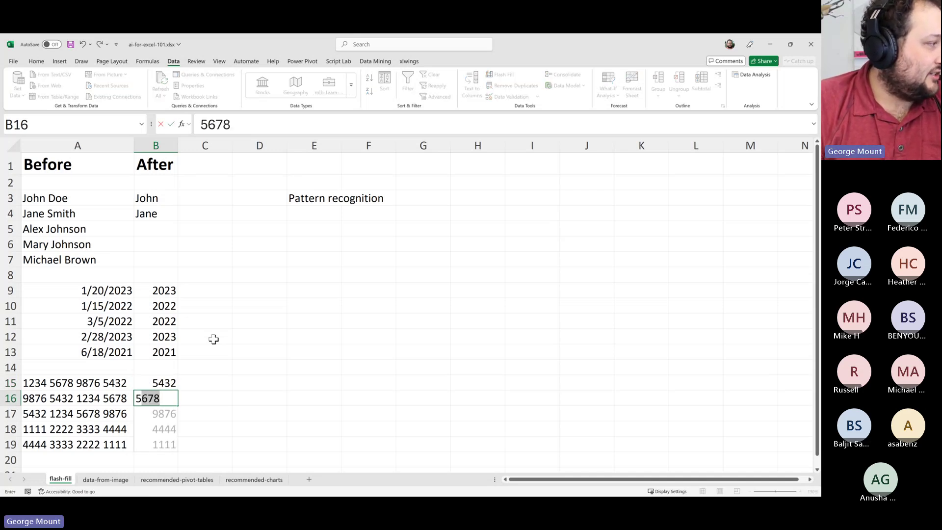
pyautogui.press('Return')
pyautogui.press('Up')
pyautogui.press('Up')
pyautogui.press('Up')
pyautogui.press('Up')
pyautogui.press('Up')
pyautogui.press('Up')
pyautogui.press('Up')
pyautogui.press('Up')
pyautogui.press('Up')
pyautogui.press('Up')
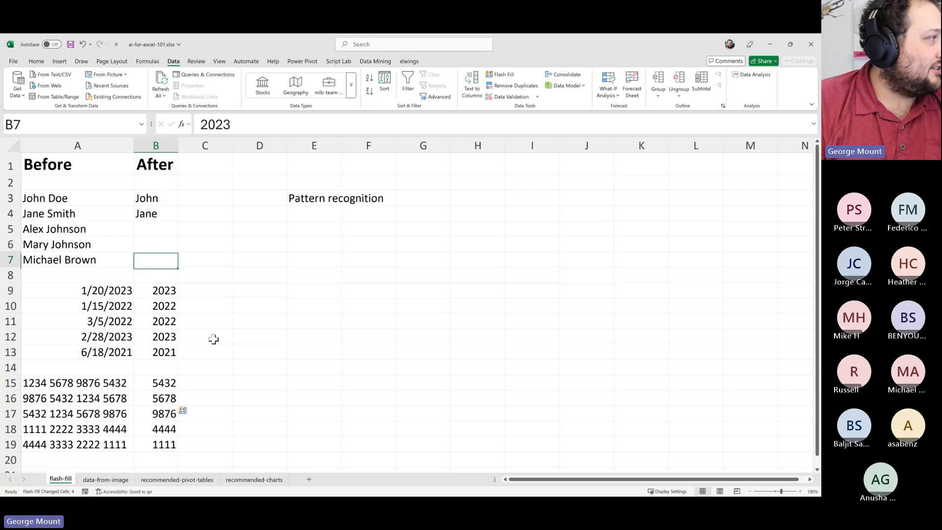
pyautogui.press('Up')
pyautogui.press('Up')
pyautogui.press('Up')
pyautogui.press('Up')
pyautogui.press('Right')
pyautogui.press('Down')
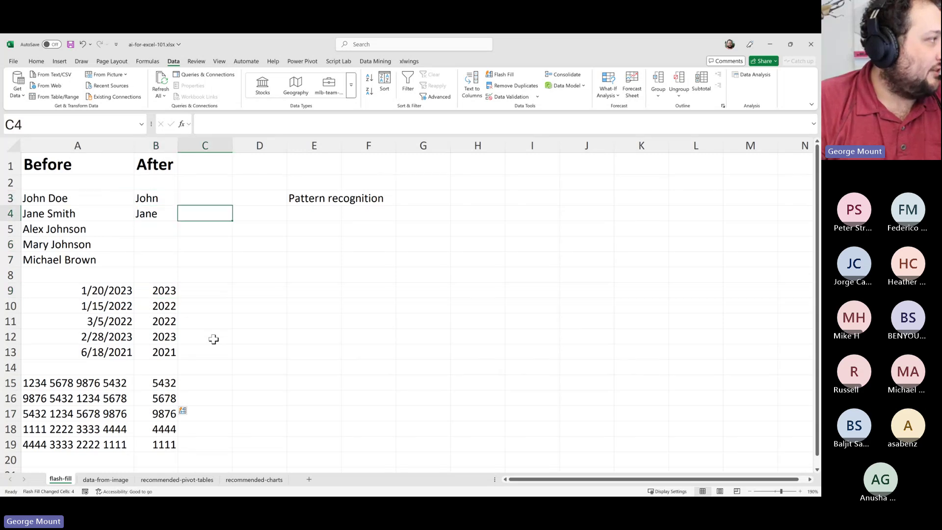
pyautogui.press('Left')
pyautogui.press('Up')
pyautogui.press('Down')
pyautogui.press('Left')
pyautogui.press('Up')
pyautogui.press('Right')
pyautogui.press('Down')
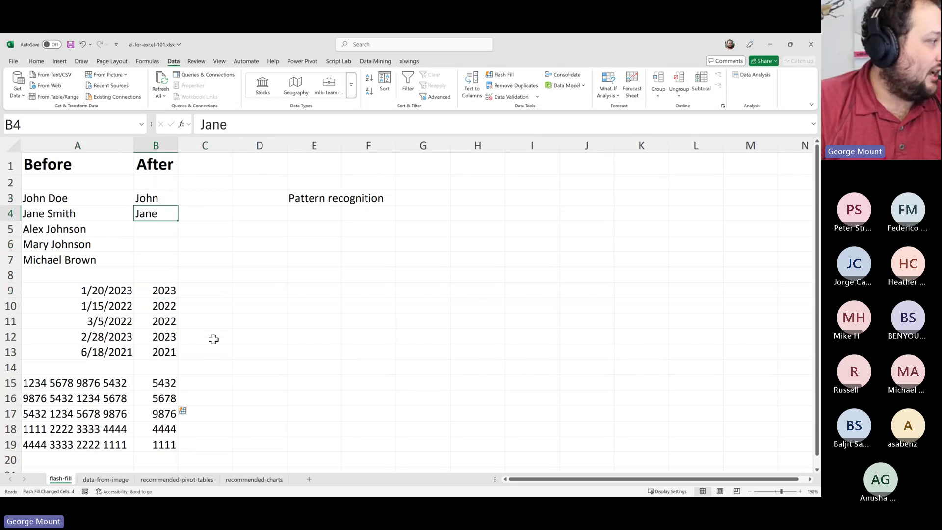
pyautogui.click(161, 382)
pyautogui.click(163, 412)
pyautogui.click(161, 398)
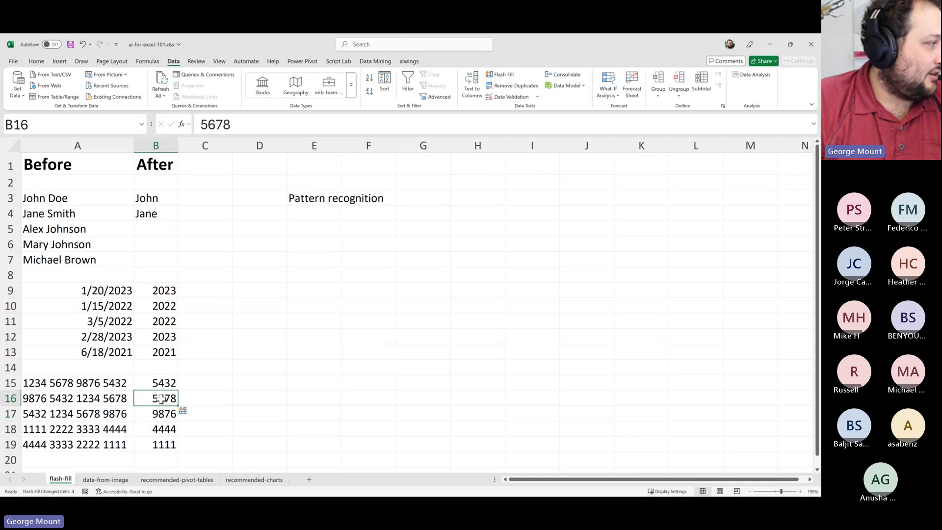
pyautogui.click(162, 382)
pyautogui.click(153, 396)
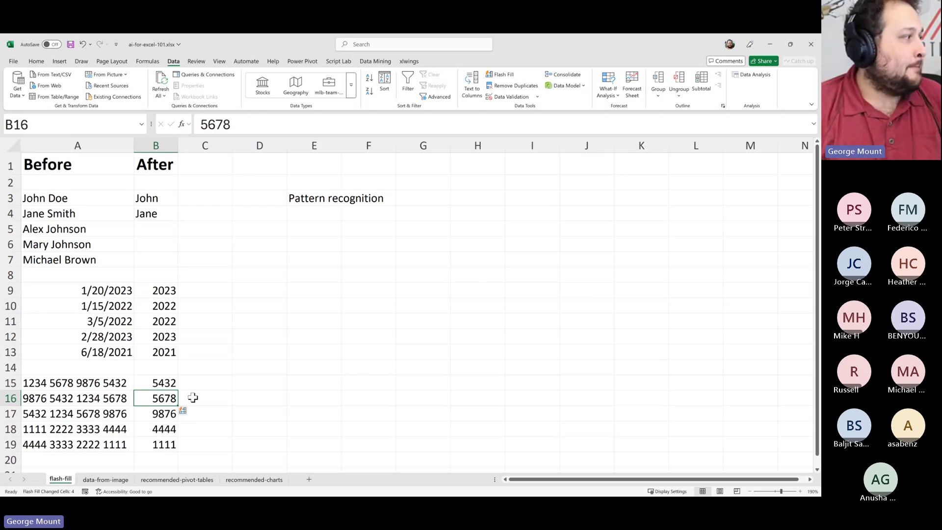
pyautogui.click(143, 213)
pyautogui.click(144, 196)
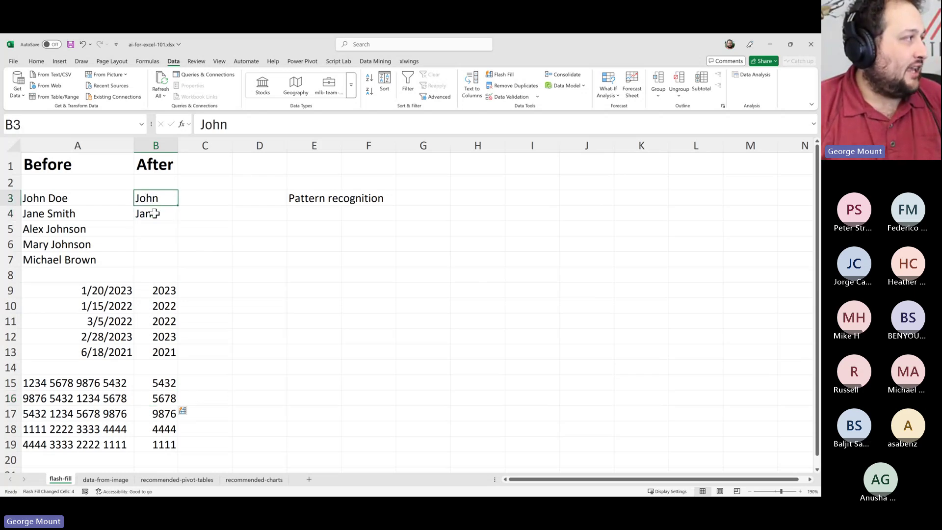
# Enter Jane in B4 as the second first-name example
pyautogui.click(155, 212)
pyautogui.doubleClick(155, 213)
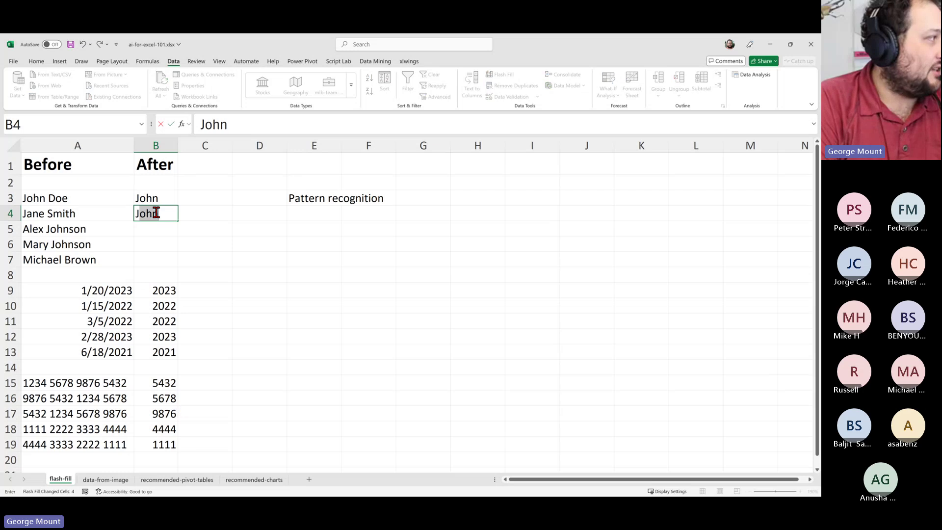
pyautogui.write('Jane')
pyautogui.press('Return')
pyautogui.press('Down')
pyautogui.press('Down')
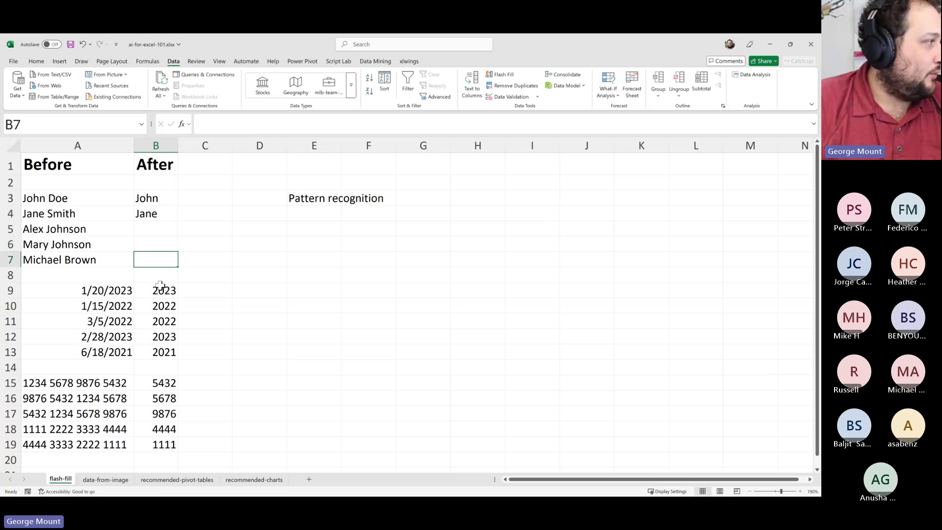
# Type the example years 2023 and 2022 in B9 and B10
pyautogui.click(162, 290)
pyautogui.write('2023')
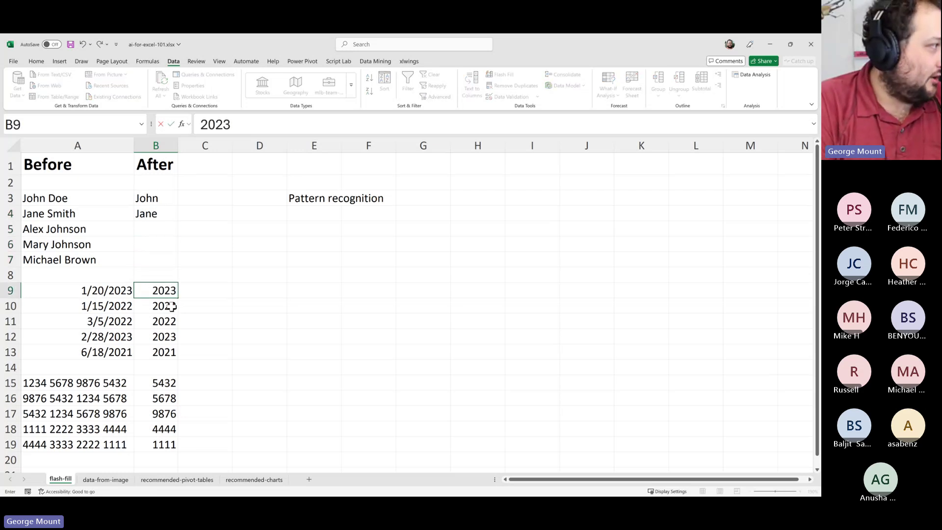
pyautogui.press('Return')
pyautogui.write('2022')
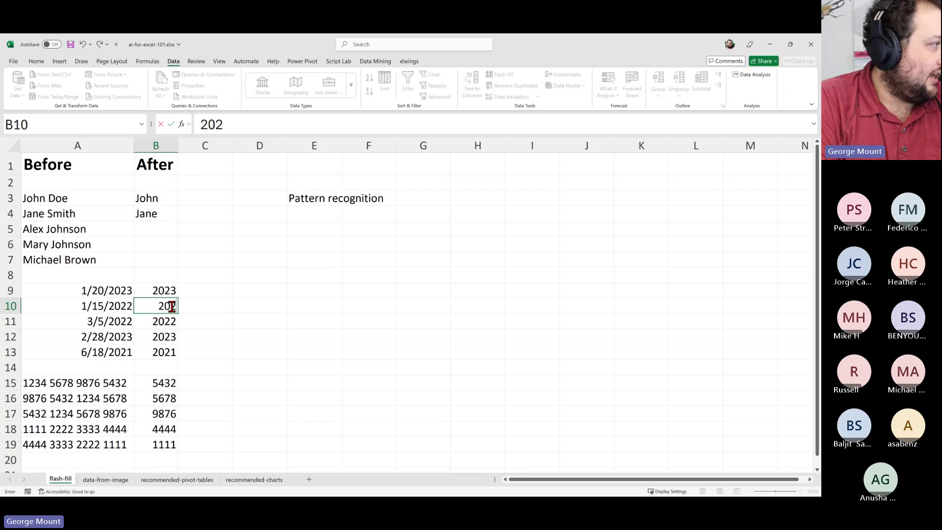
pyautogui.press('Return')
pyautogui.press('Return')
# Clear B9:B13 and re-enter 2023 and 2022 so Flash Fill supplies 2022, 2023, 2021
pyautogui.press('Up')
pyautogui.press('Up')
pyautogui.press('Up')
pyautogui.hotkey('shift', 'Up')
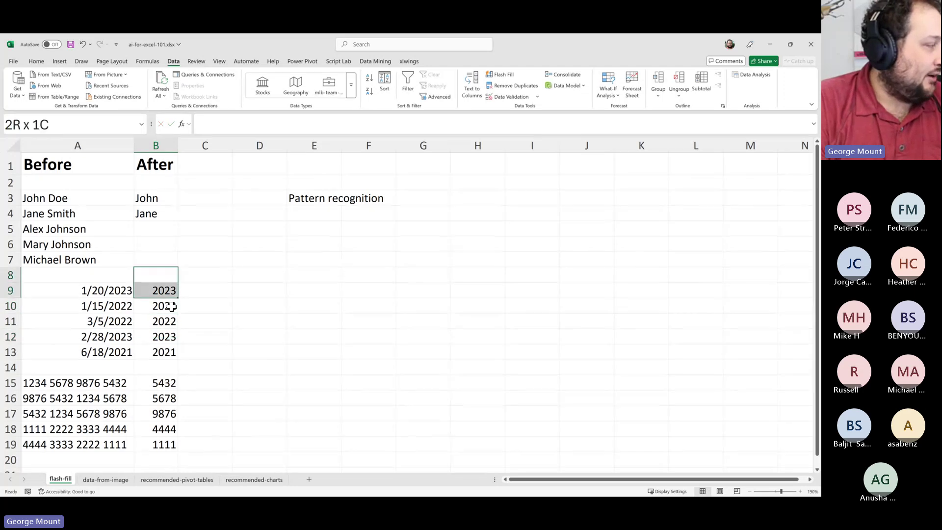
pyautogui.press('Up')
pyautogui.hotkey('shift', 'Down')
pyautogui.hotkey('shift', 'Down')
pyautogui.hotkey('shift', 'Down')
pyautogui.hotkey('shift', 'Down')
pyautogui.hotkey('shift', 'Down')
pyautogui.press('Delete')
pyautogui.press('Down')
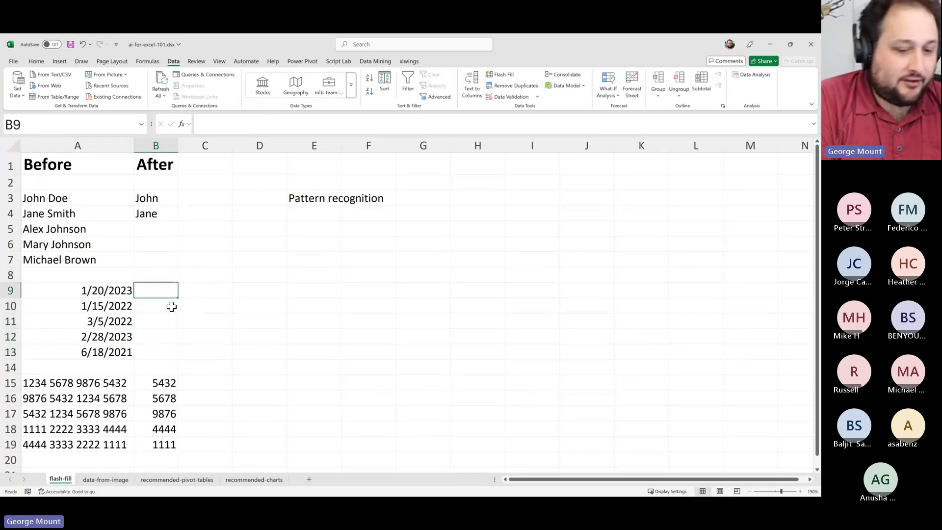
pyautogui.write('2023')
pyautogui.press('Return')
pyautogui.write('2022')
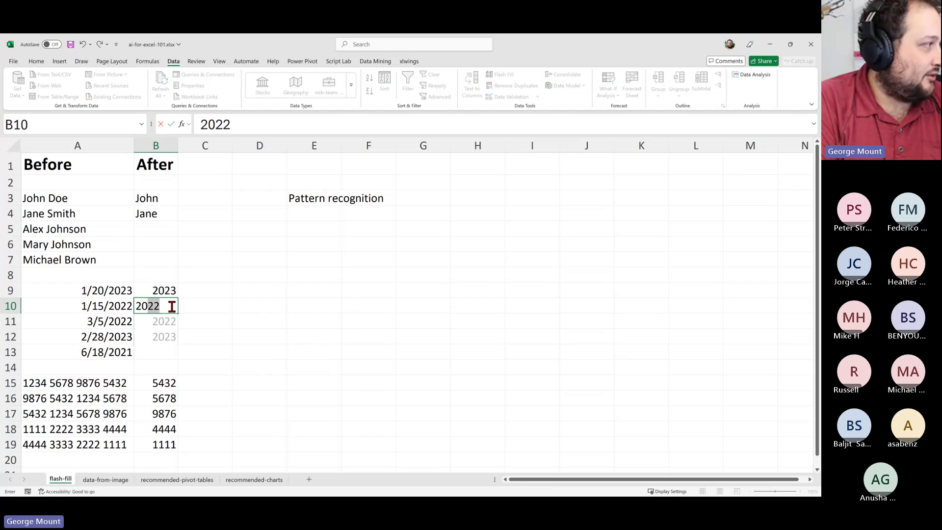
pyautogui.press('Return')
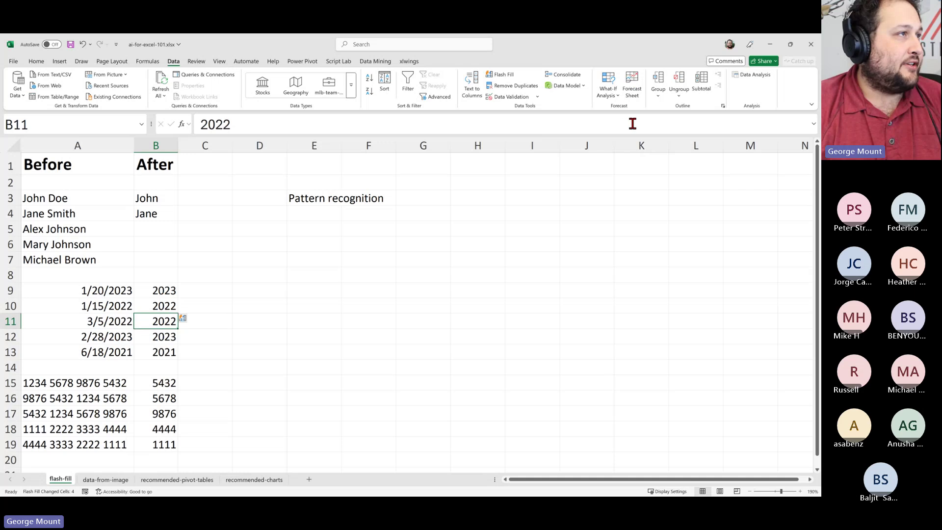
pyautogui.click(9, 62)
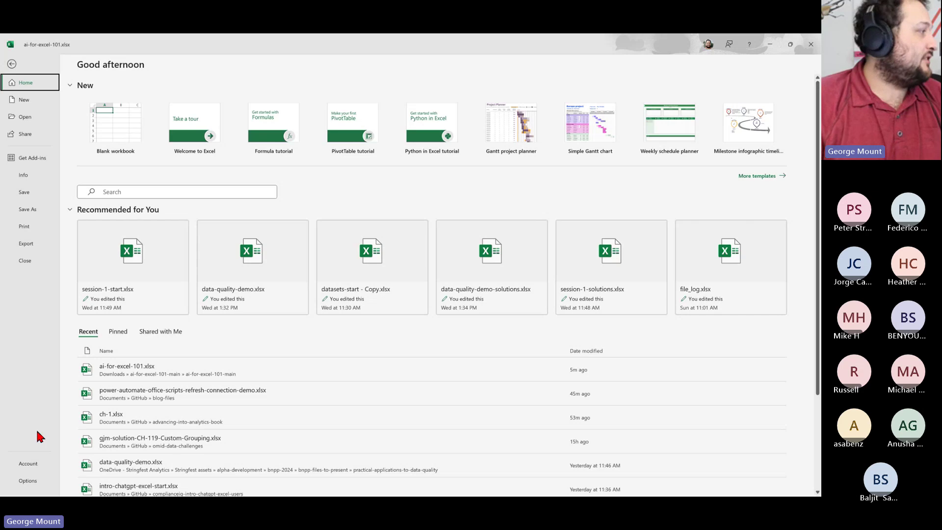
pyautogui.click(37, 478)
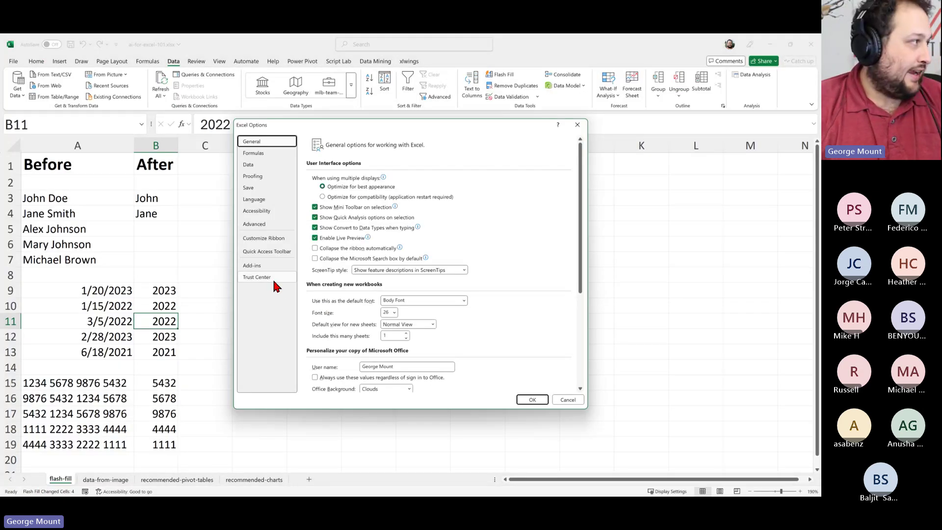
pyautogui.click(265, 224)
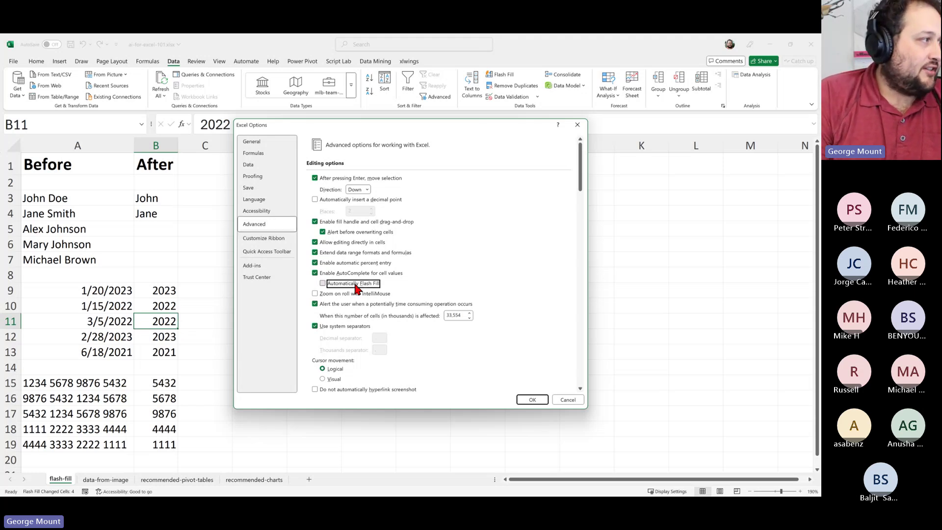
pyautogui.click(531, 400)
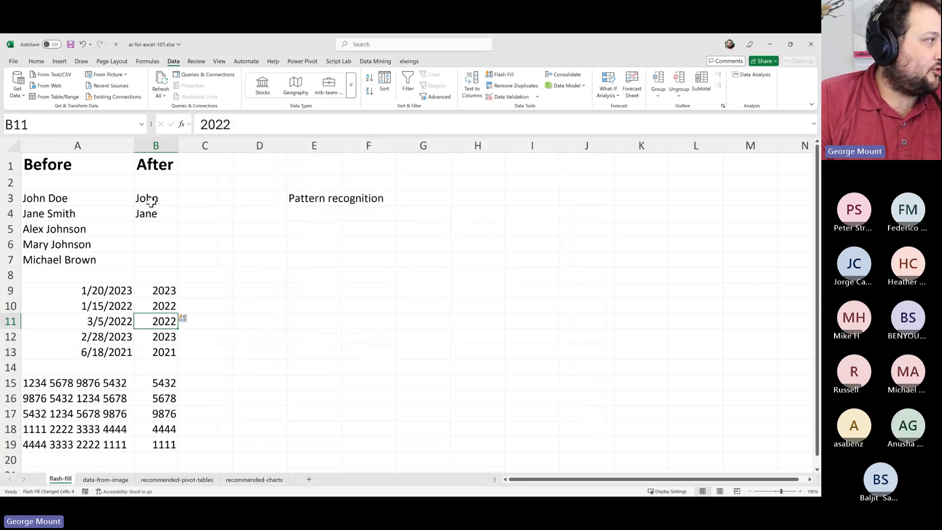
pyautogui.moveTo(147, 199); pyautogui.dragTo(153, 240)
# Insert three blank rows at rows 8–10 below the name list
pyautogui.click(167, 303)
pyautogui.moveTo(157, 290); pyautogui.dragTo(161, 342)
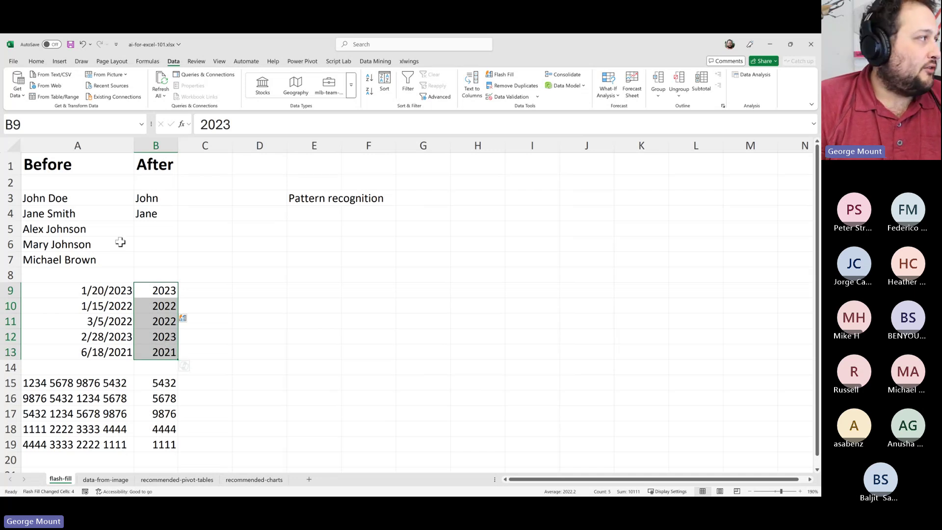
pyautogui.click(152, 233)
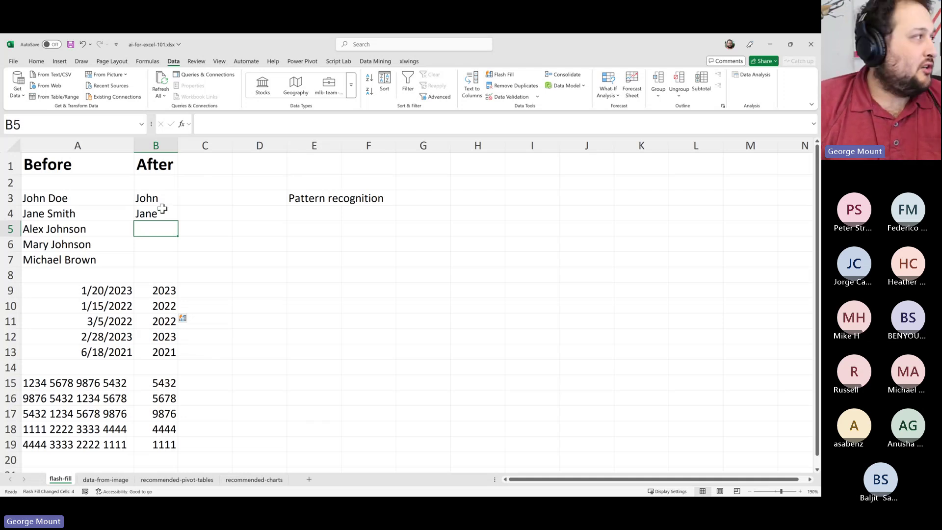
pyautogui.moveTo(153, 198); pyautogui.dragTo(156, 213)
pyautogui.click(162, 240)
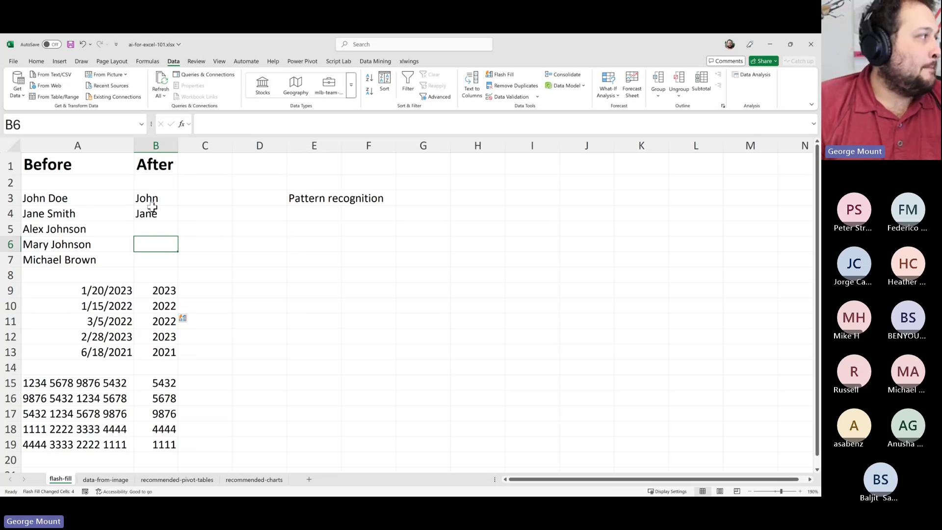
pyautogui.click(40, 263)
pyautogui.moveTo(10, 275); pyautogui.dragTo(10, 304)
pyautogui.rightClick(81, 290)
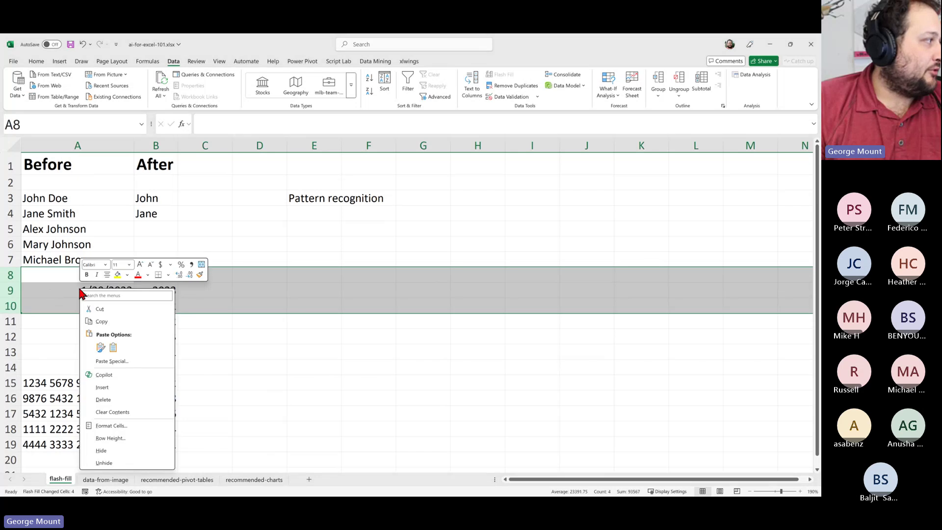
pyautogui.click(114, 388)
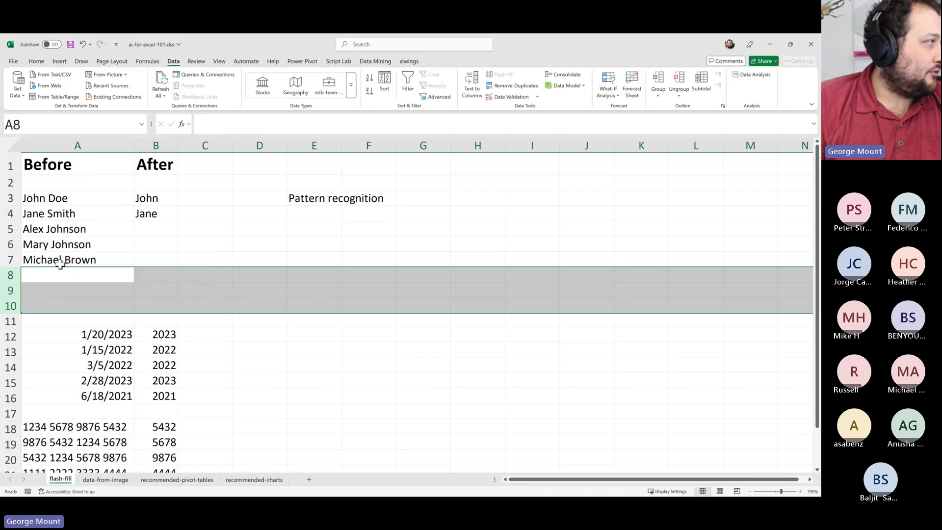
# Review the shifted names, the John and Jane examples and the Pattern recognition area
pyautogui.click(70, 244)
pyautogui.moveTo(138, 192); pyautogui.dragTo(151, 240)
pyautogui.click(59, 226)
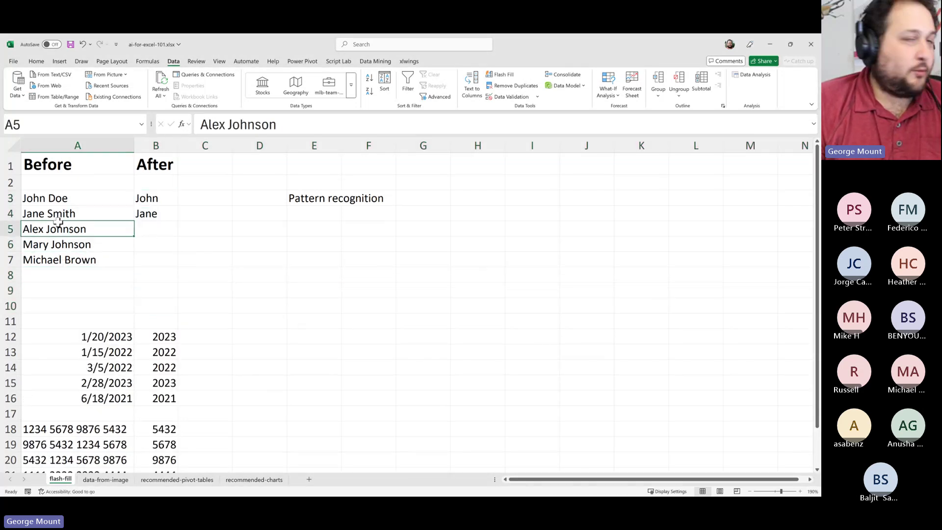
pyautogui.click(130, 211)
pyautogui.moveTo(154, 194); pyautogui.dragTo(159, 229)
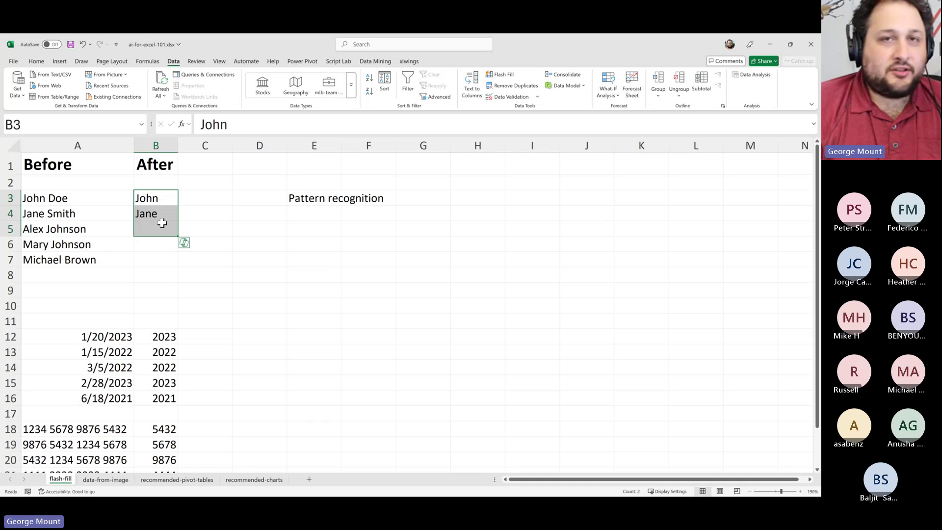
pyautogui.click(163, 217)
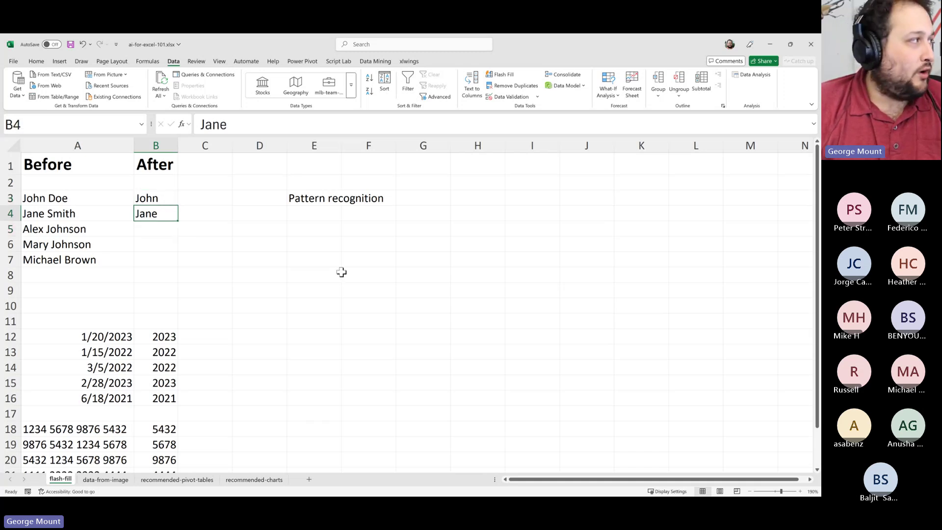
pyautogui.click(199, 226)
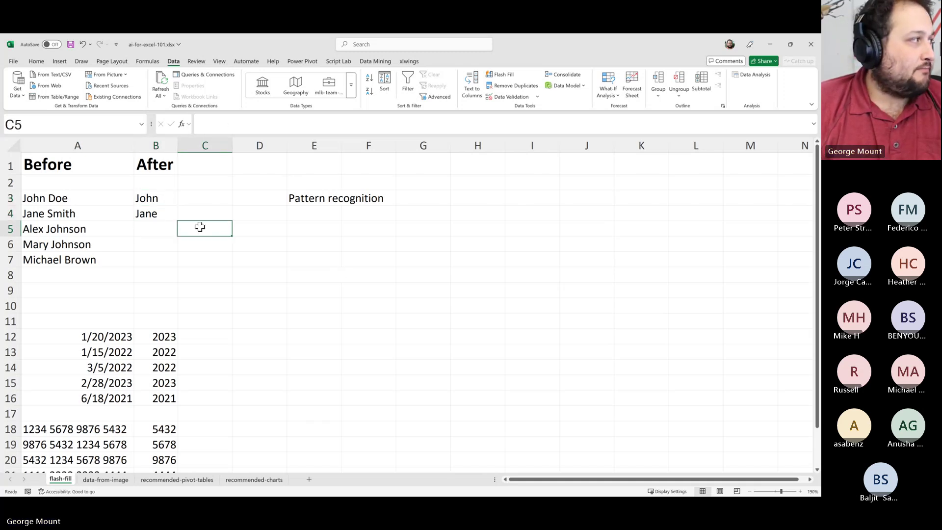
pyautogui.click(338, 225)
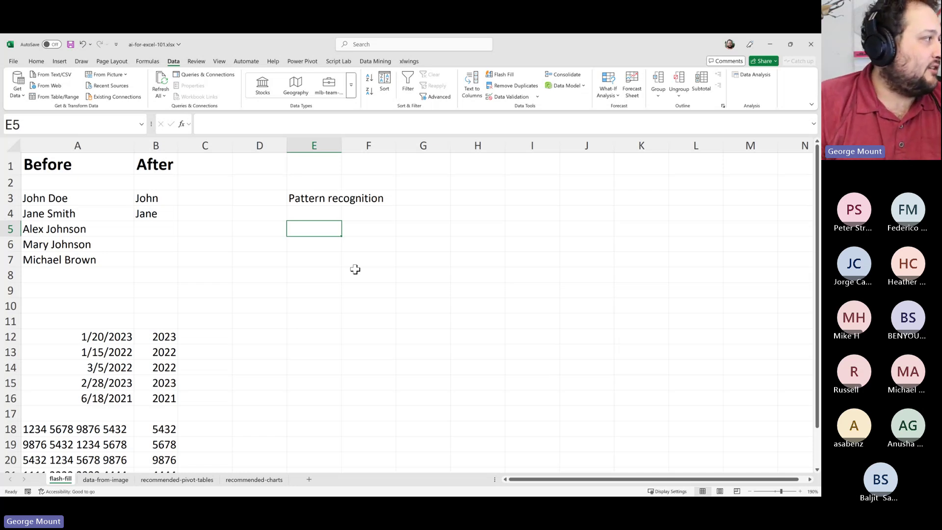
pyautogui.scroll(-2, 354, 269)
pyautogui.moveTo(108, 244); pyautogui.dragTo(164, 367)
pyautogui.click(95, 411)
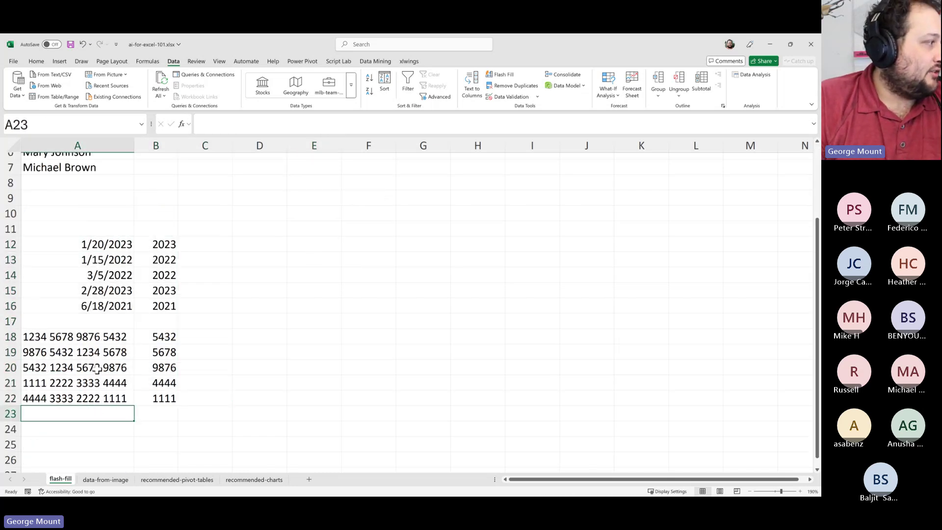
# Add Bob Smith in A8 below the last name
pyautogui.scroll(2, 98, 368)
pyautogui.click(61, 275)
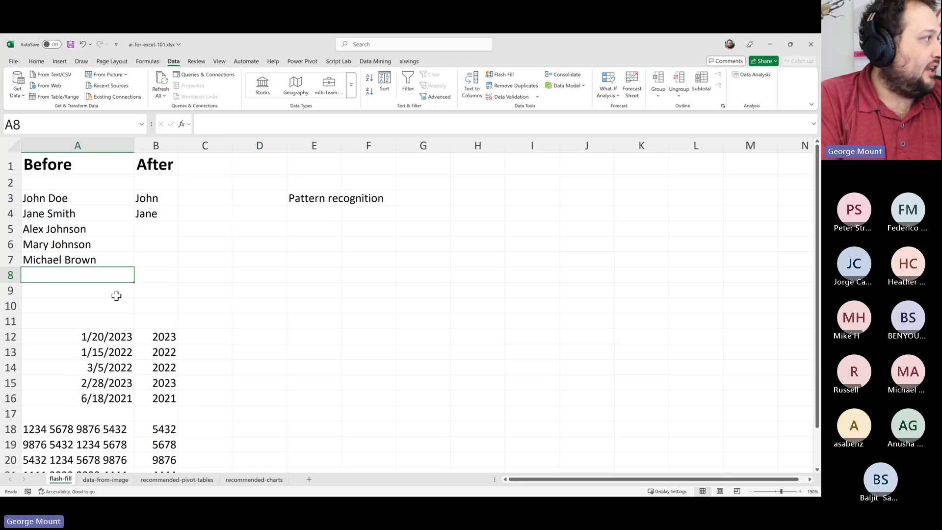
pyautogui.write('Bob Smit')
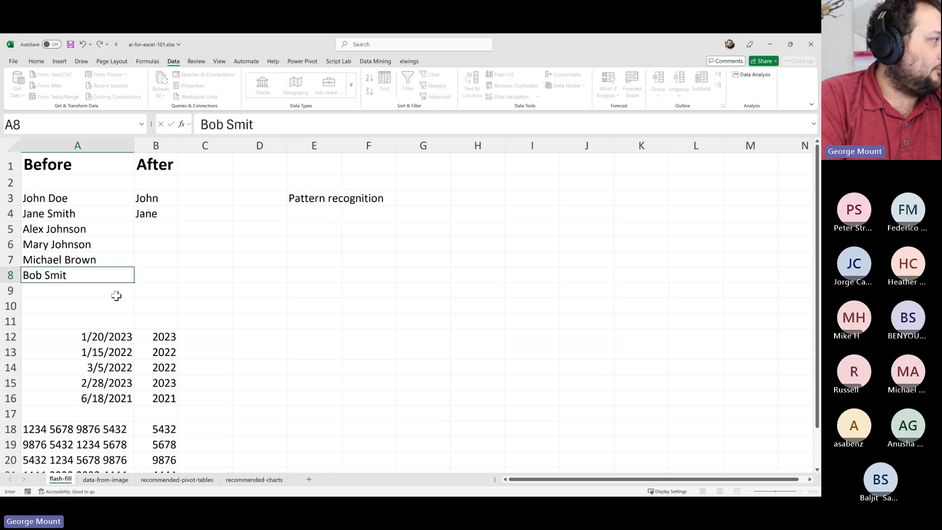
pyautogui.press('Right')
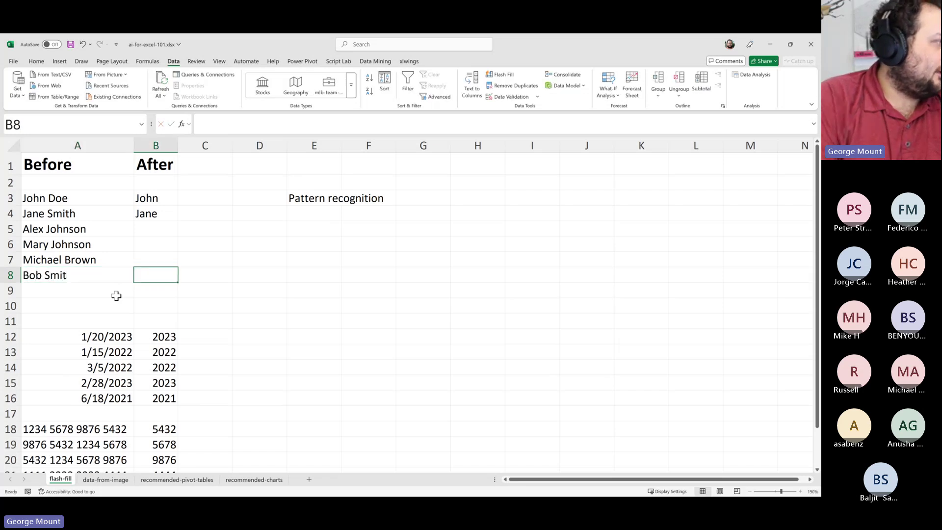
pyautogui.press('Left')
pyautogui.press('F2')
pyautogui.write('h')
pyautogui.press('Return')
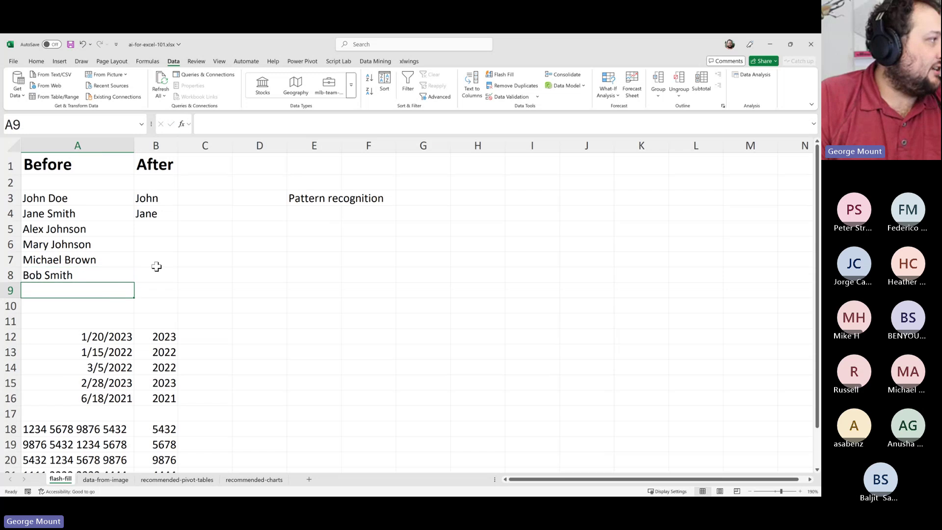
# Clear the John and Jane examples from the After column
pyautogui.moveTo(153, 198); pyautogui.dragTo(162, 210)
pyautogui.press('Delete')
pyautogui.press('Down')
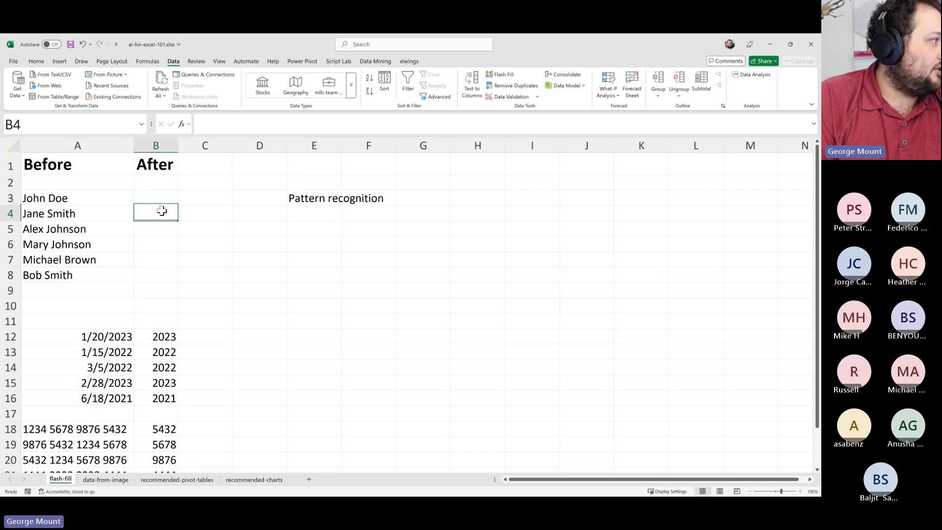
pyautogui.press('Down')
pyautogui.press('Down')
pyautogui.press('Down')
pyautogui.press('Up')
pyautogui.press('Up')
pyautogui.press('Up')
pyautogui.press('Down')
pyautogui.press('Down')
pyautogui.press('Up')
pyautogui.press('Up')
pyautogui.press('Up')
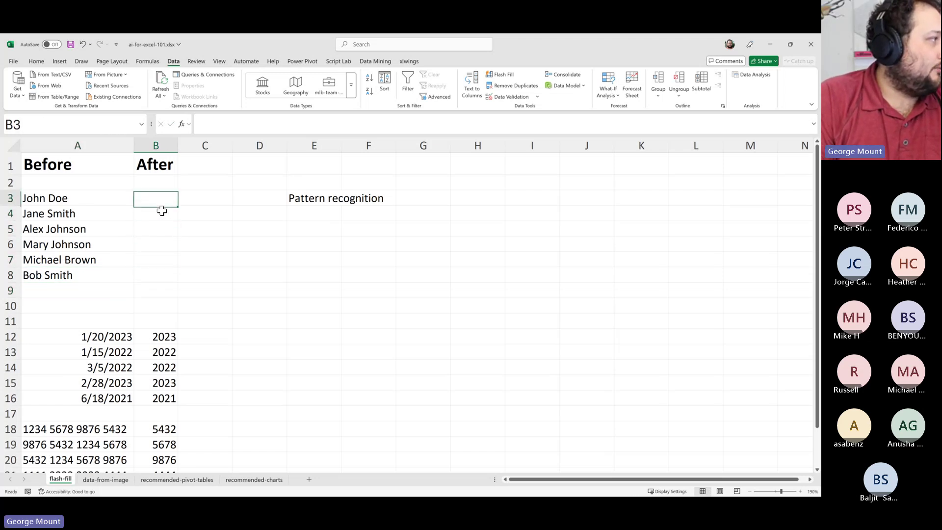
pyautogui.press('Down')
pyautogui.press('Left')
pyautogui.press('Up')
pyautogui.press('Right')
pyautogui.press('Down')
pyautogui.press('Down')
pyautogui.press('Down')
pyautogui.press('Down')
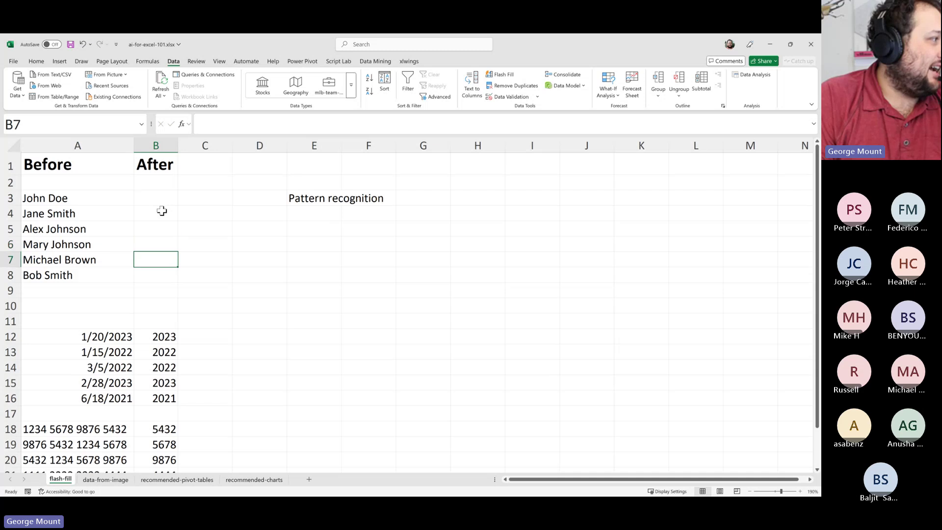
pyautogui.press('Down')
# Copy the last card number from A22 into A23
pyautogui.scroll(-3, 77, 269)
pyautogui.click(78, 273)
pyautogui.click(84, 368)
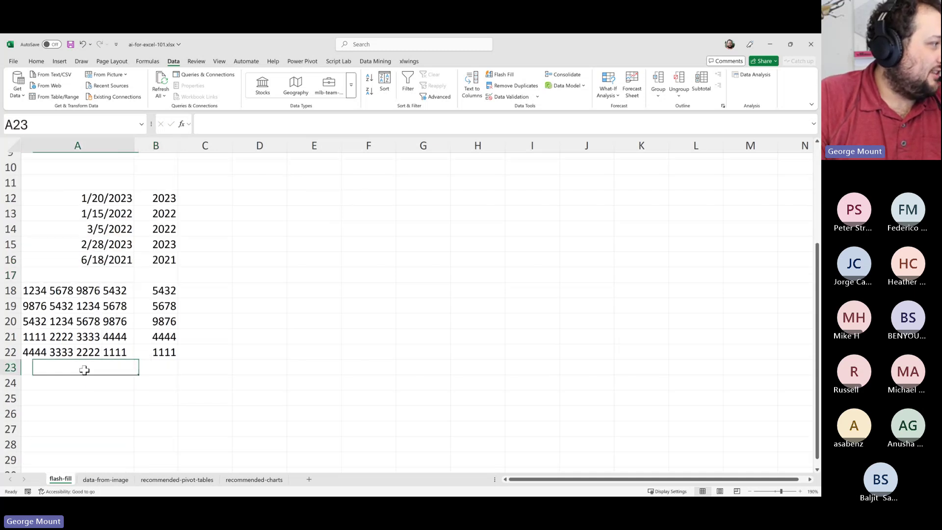
pyautogui.press('Up')
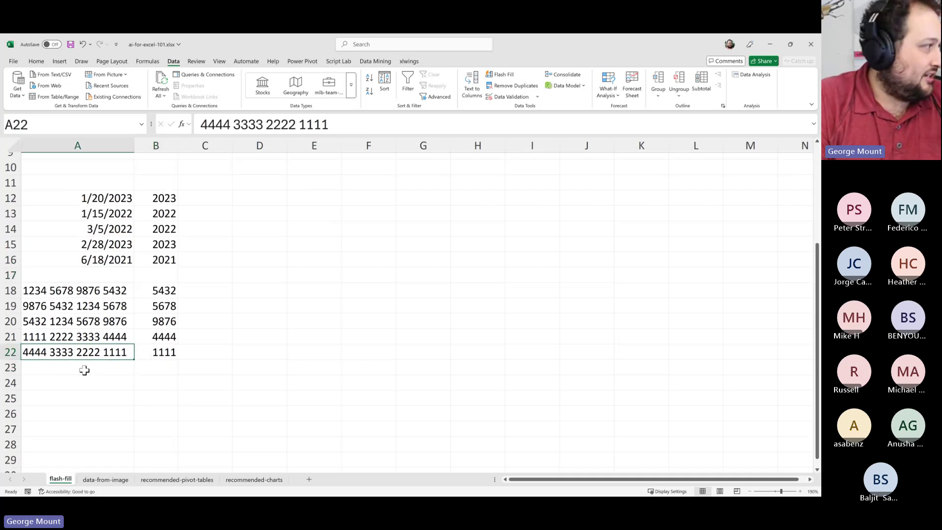
pyautogui.hotkey('ctrl', 'c')
pyautogui.press('Down')
pyautogui.hotkey('ctrl', 'v')
# Check the result cells beside the newly pasted card number
pyautogui.hotkey('ctrl', 'Right')
pyautogui.press('Up')
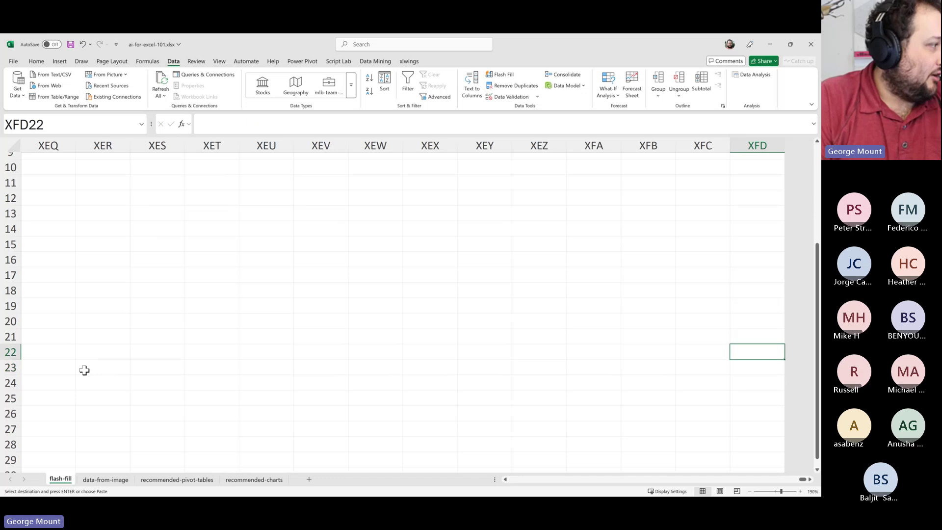
pyautogui.hotkey('ctrl', 'Left')
pyautogui.press('Left')
pyautogui.press('Right')
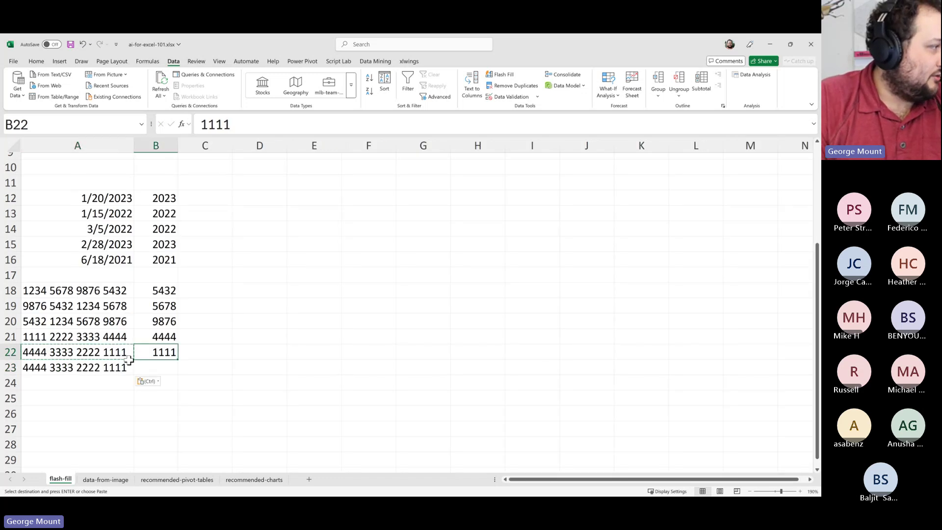
pyautogui.click(157, 363)
pyautogui.moveTo(158, 355); pyautogui.dragTo(164, 364)
pyautogui.click(163, 363)
# Enter Flash fill two rows below the Pattern recognition heading
pyautogui.scroll(3, 185, 321)
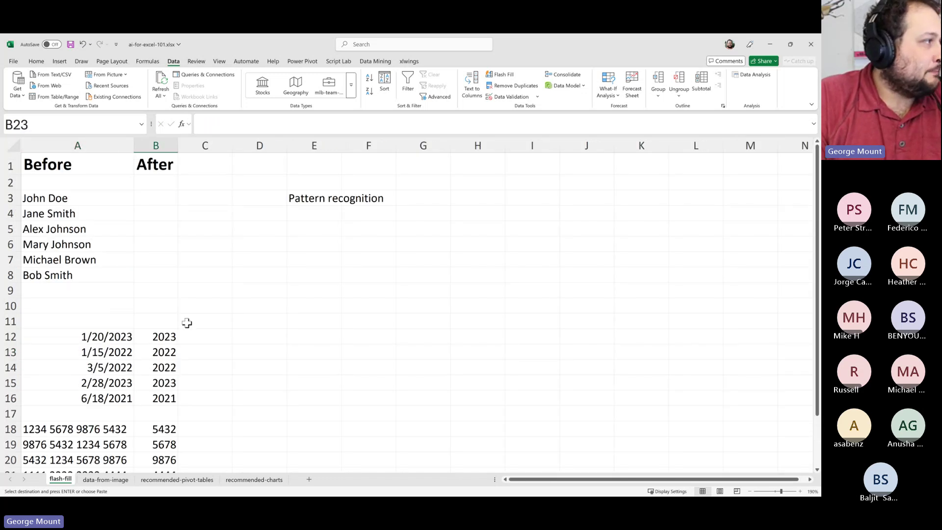
pyautogui.click(312, 227)
pyautogui.click(310, 215)
pyautogui.click(320, 227)
pyautogui.write('Fla')
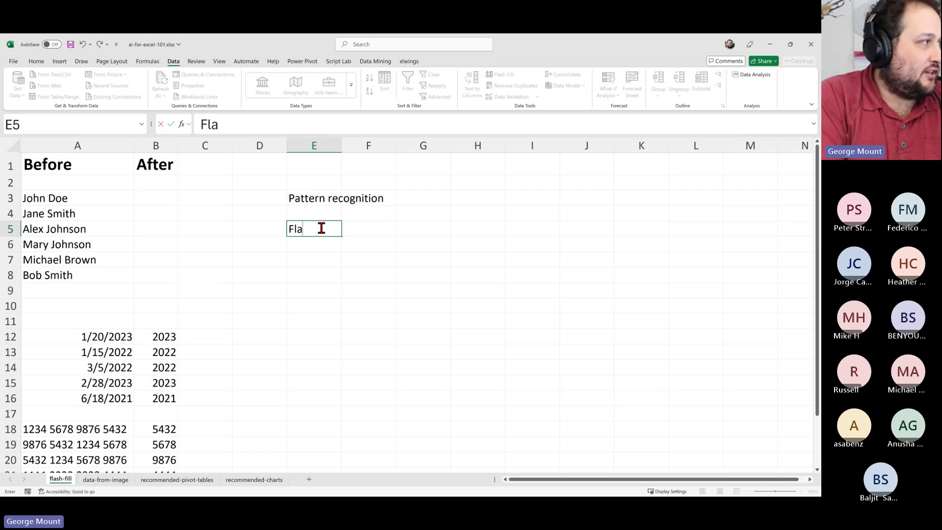
pyautogui.write('sh fill')
pyautogui.press('Return')
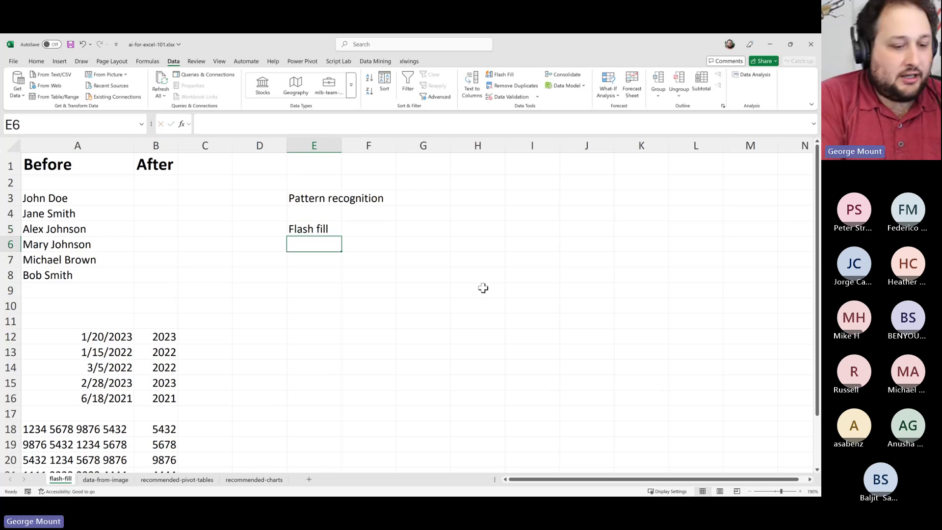
# Add 'Column from Examples in Power Query' and 'Formula by Example (Excel Online)' beneath it
pyautogui.write('DCol')
pyautogui.press('BackSpace')
pyautogui.press('BackSpace')
pyautogui.press('BackSpace')
pyautogui.press('BackSpace')
pyautogui.write('Col')
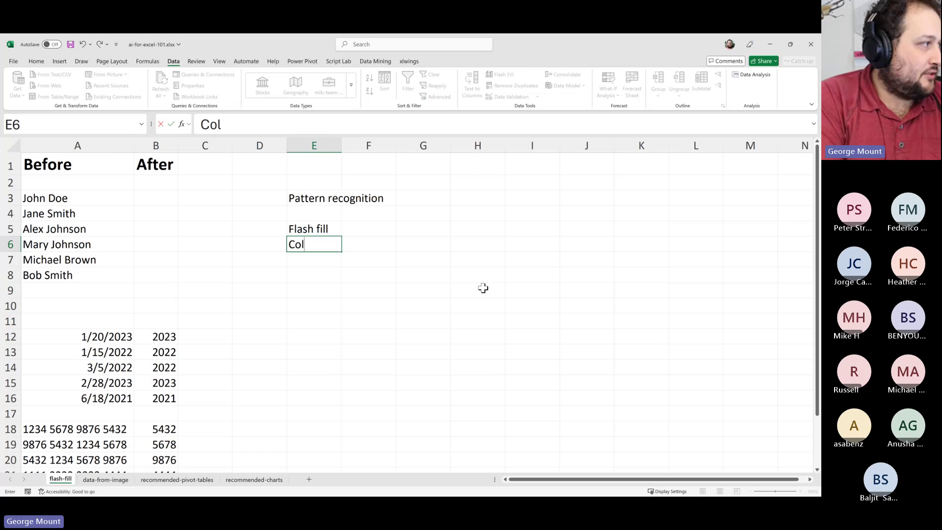
pyautogui.write('umn from Examples ')
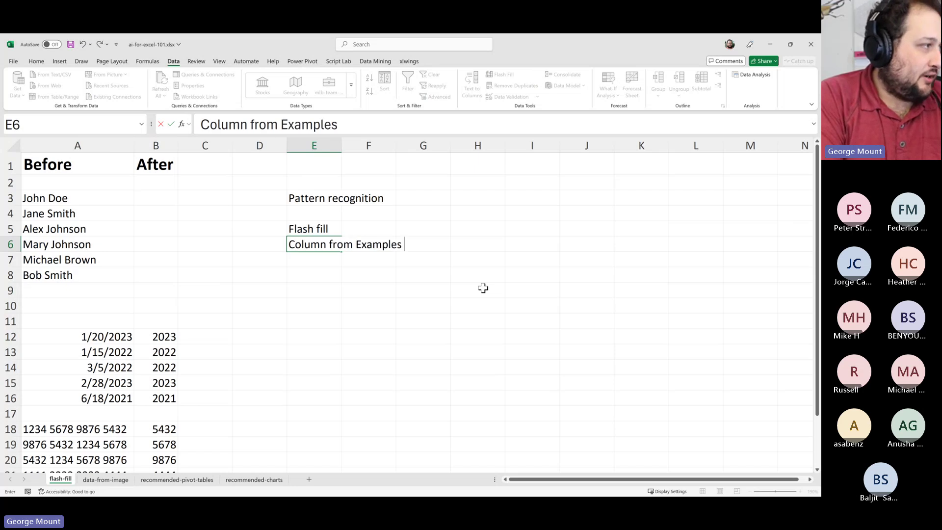
pyautogui.write('in Power Query')
pyautogui.press('Return')
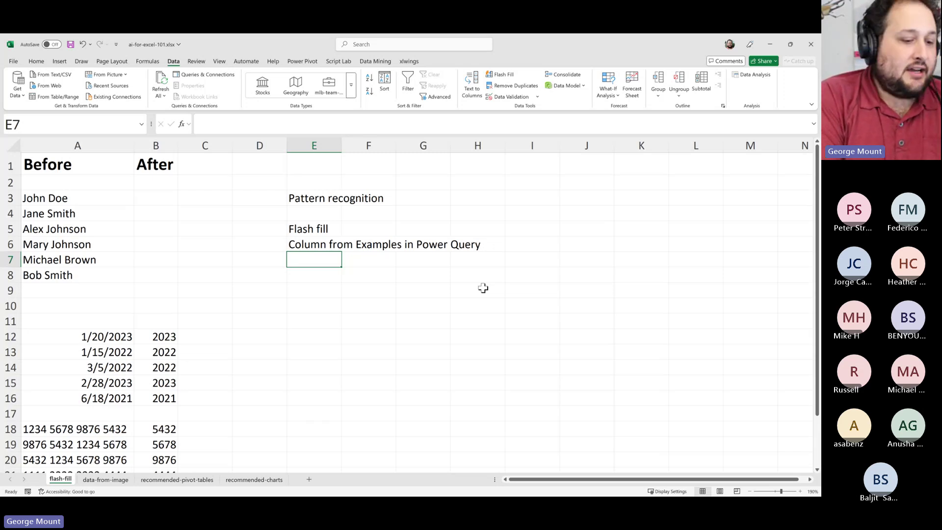
pyautogui.write('Formula by')
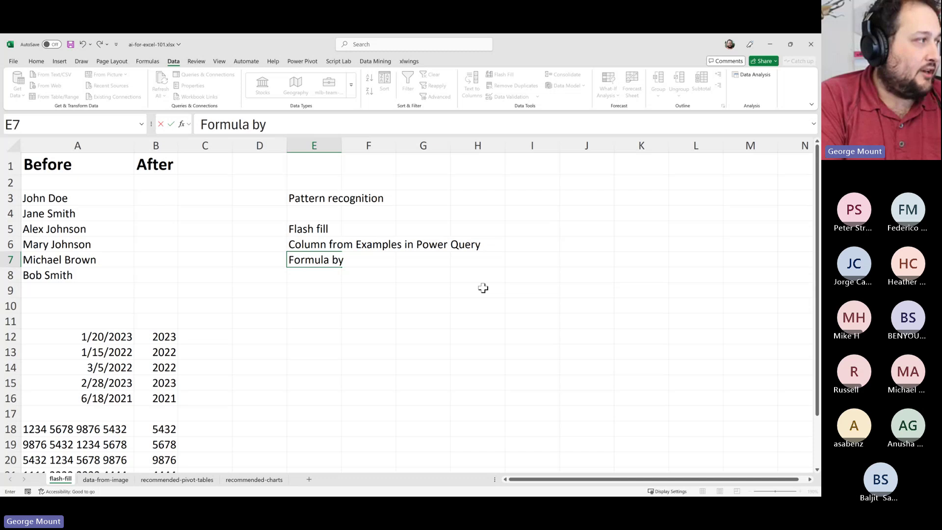
pyautogui.write(' Example (Excel ')
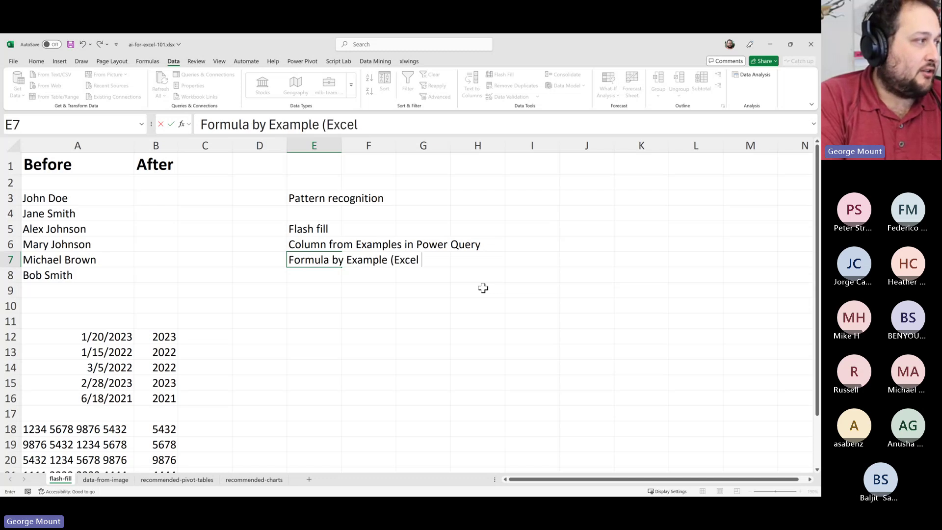
pyautogui.write('Online)')
pyautogui.press('Return')
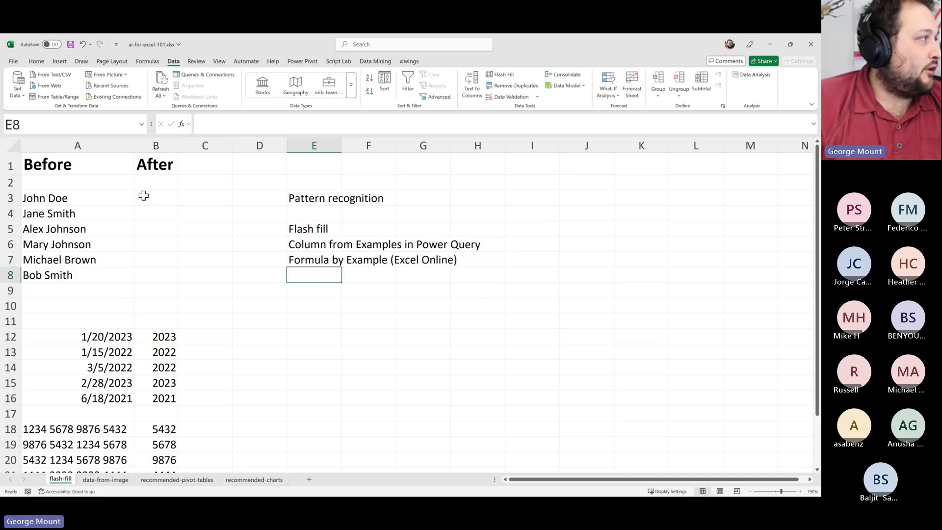
# Select the Column from Examples and Formula by Example label cells to review them
pyautogui.moveTo(147, 182); pyautogui.dragTo(147, 260)
pyautogui.click(78, 214)
pyautogui.click(369, 260)
pyautogui.moveTo(289, 243); pyautogui.dragTo(491, 244)
pyautogui.click(525, 246)
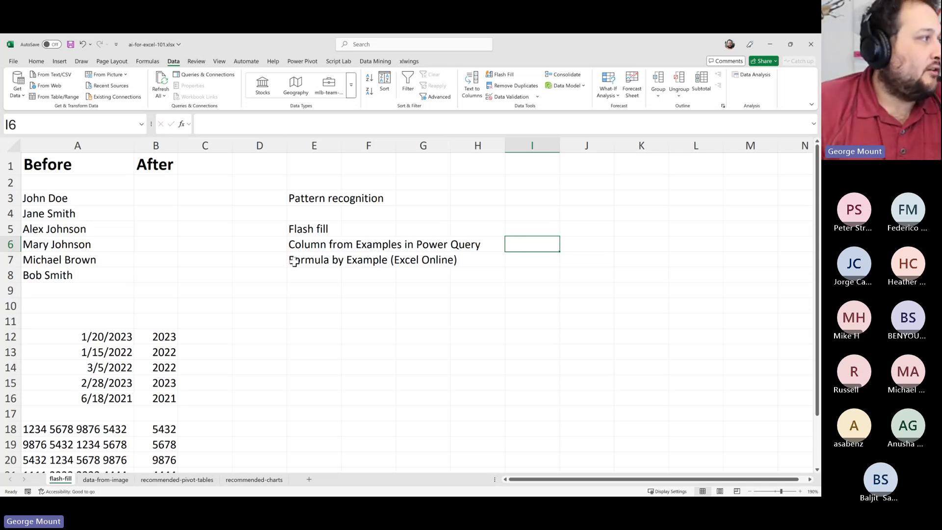
pyautogui.moveTo(294, 258); pyautogui.dragTo(427, 260)
pyautogui.click(484, 264)
pyautogui.moveTo(296, 259); pyautogui.dragTo(434, 261)
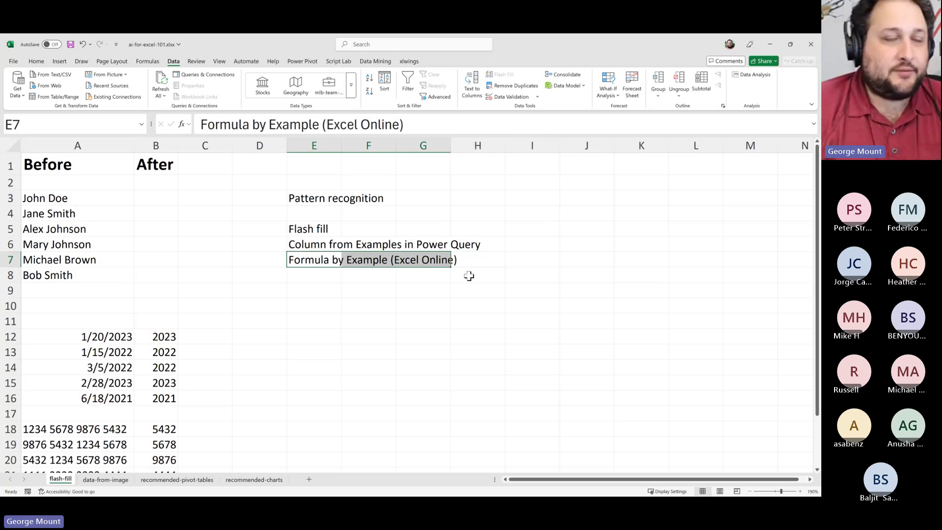
pyautogui.click(435, 300)
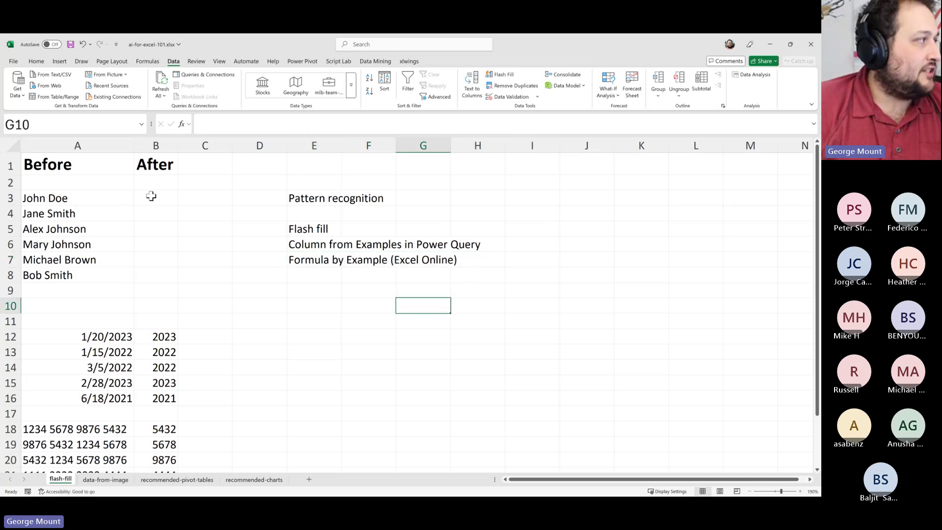
pyautogui.moveTo(147, 322); pyautogui.dragTo(157, 383)
# Enter =UPPER(A3) in B3 giving JOHN DOE and fill it down through B8
pyautogui.click(156, 343)
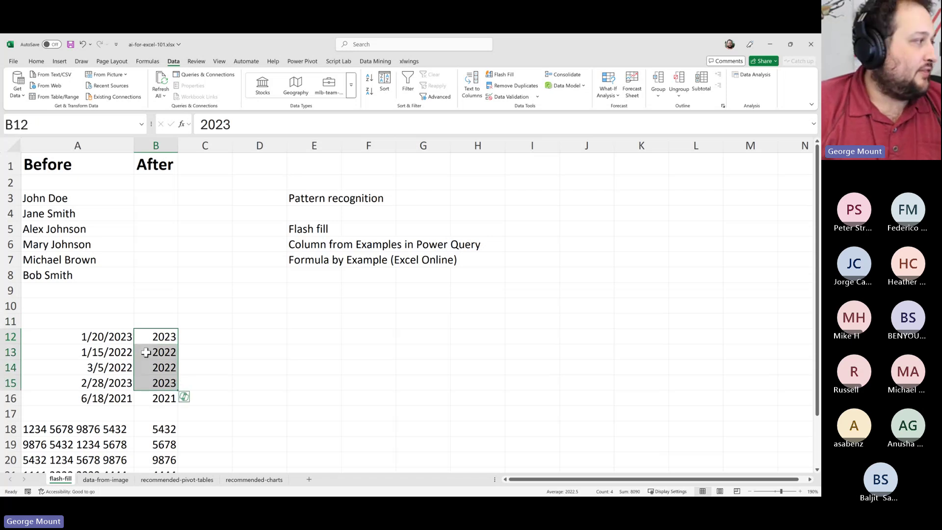
pyautogui.click(146, 352)
pyautogui.click(152, 244)
pyautogui.click(152, 196)
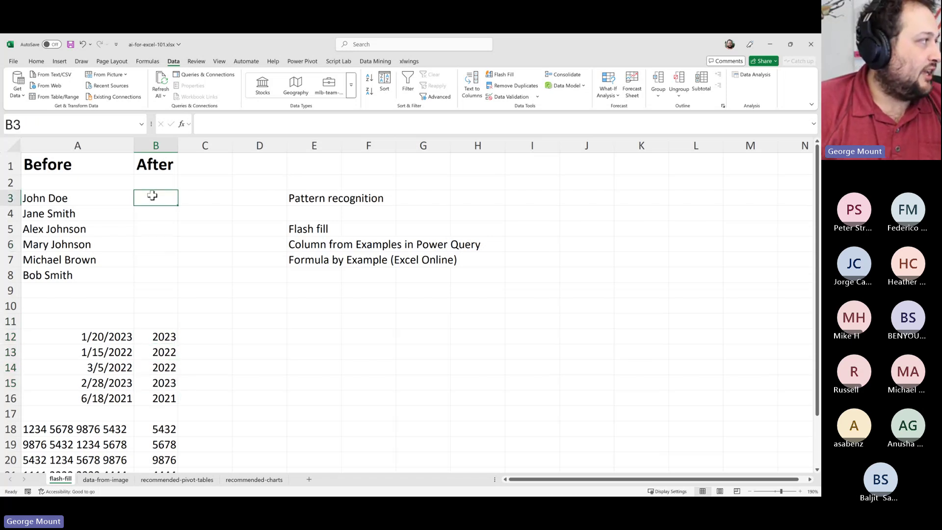
pyautogui.write('=s')
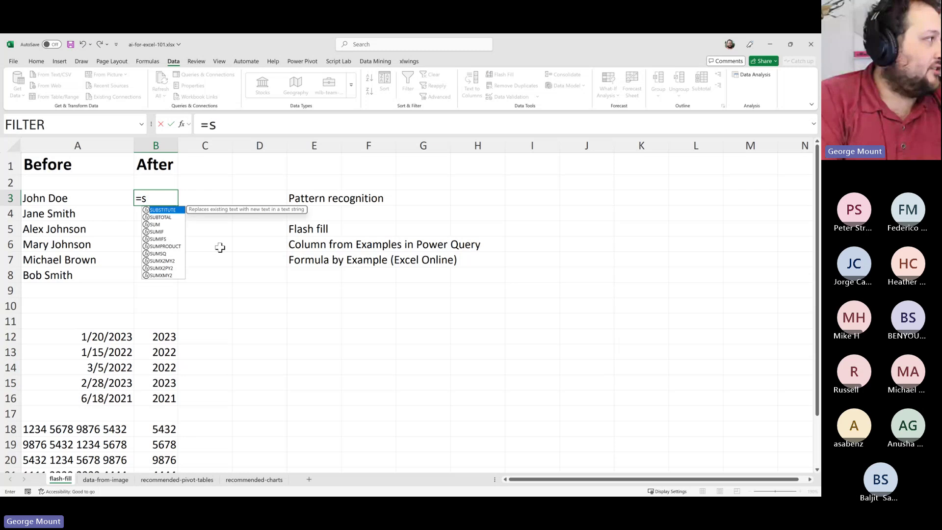
pyautogui.press('BackSpace')
pyautogui.write('up')
pyautogui.press('Tab')
pyautogui.press('Left')
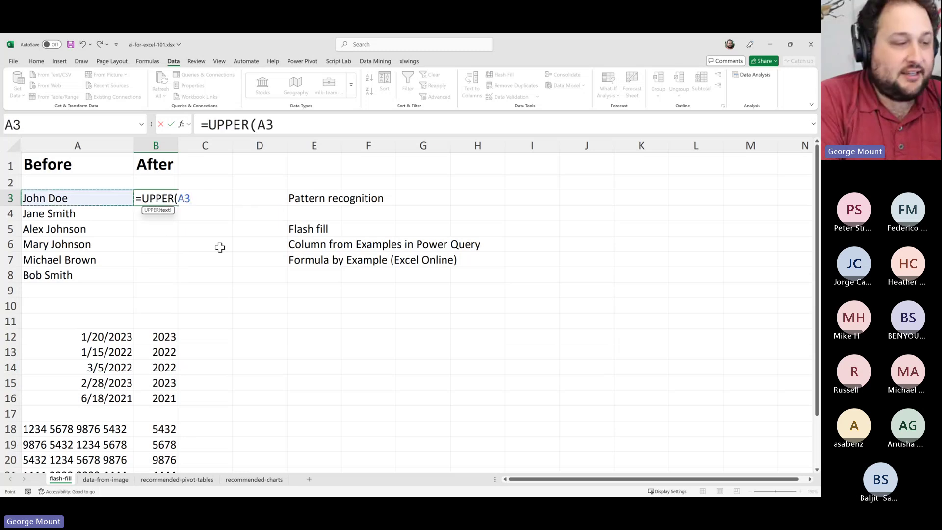
pyautogui.press('Return')
pyautogui.click(175, 201)
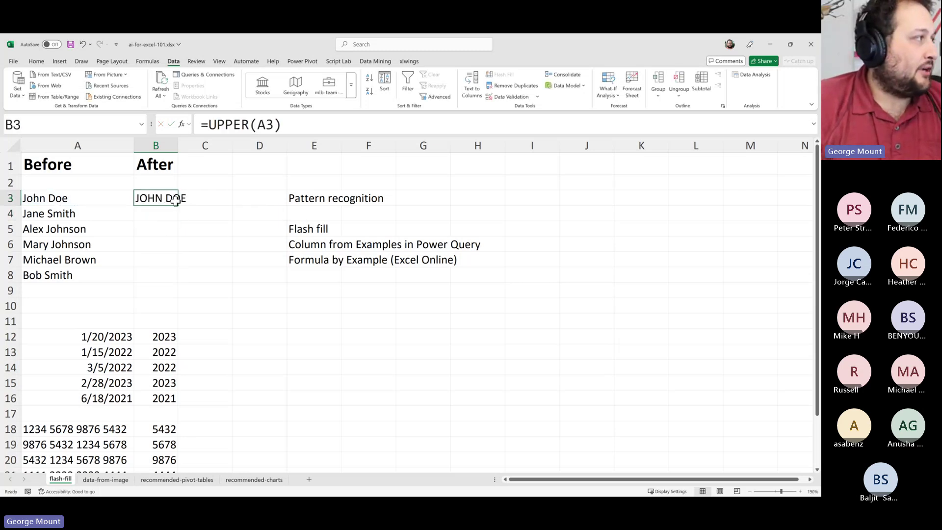
pyautogui.doubleClick(175, 201)
pyautogui.click(59, 289)
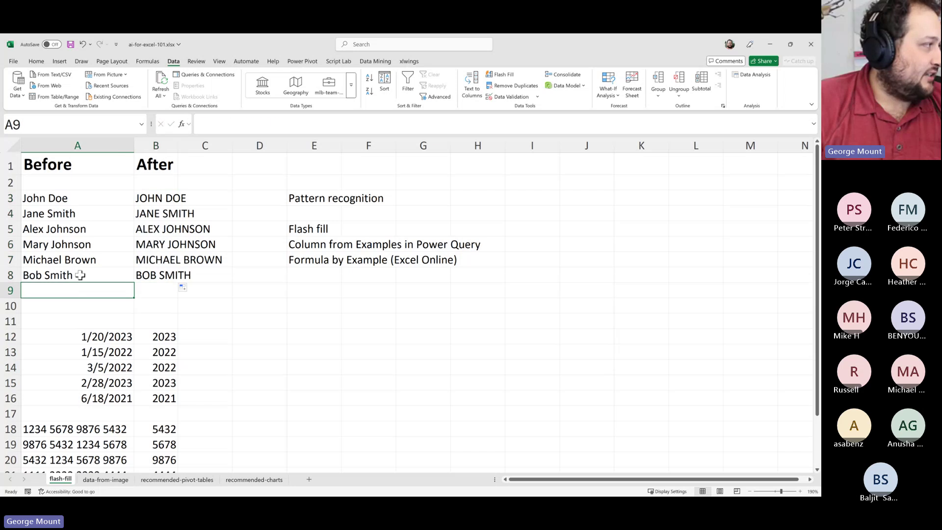
# Delete and retype Bob Smith in A8, confirming B8 returns to BOB SMITH
pyautogui.click(80, 276)
pyautogui.press('Delete')
pyautogui.press('Right')
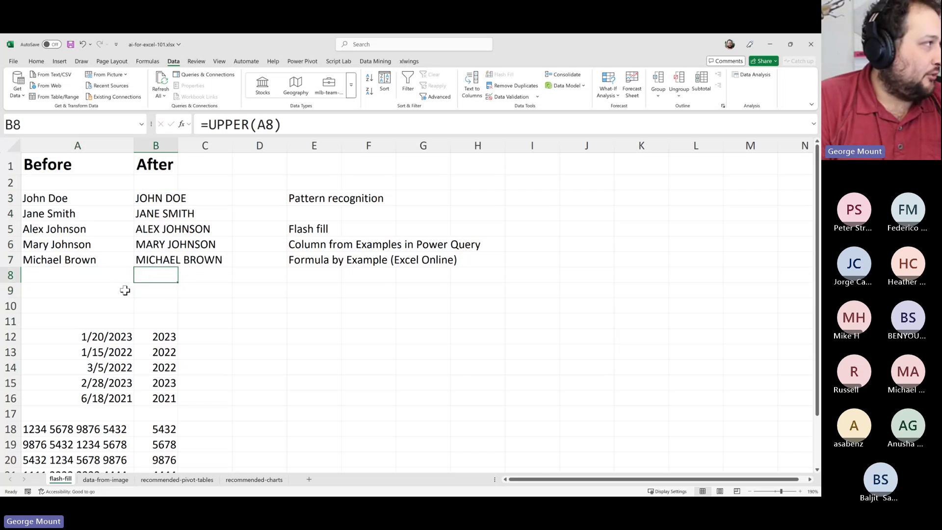
pyautogui.press('Left')
pyautogui.write('Bobn S')
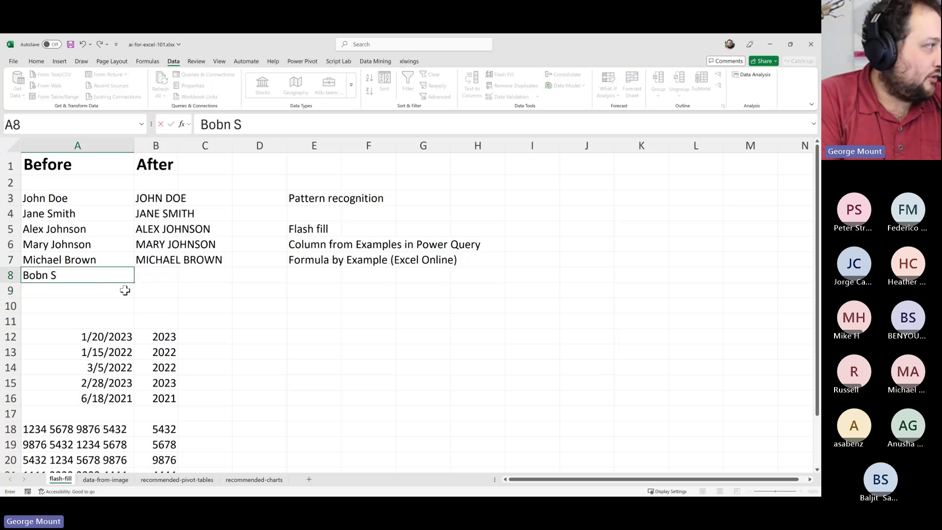
pyautogui.press('BackSpace')
pyautogui.press('BackSpace')
pyautogui.press('BackSpace')
pyautogui.write('Smith')
pyautogui.press('Tab')
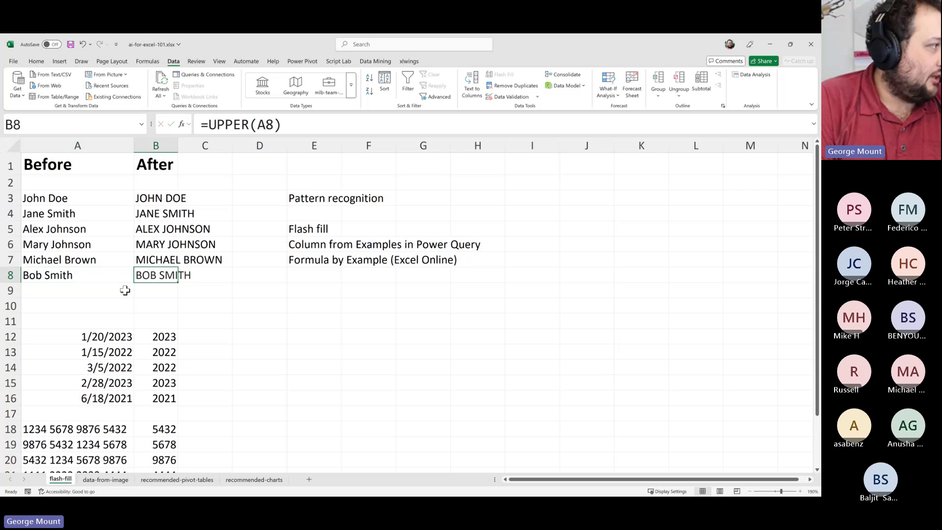
pyautogui.press('Up')
pyautogui.press('Right')
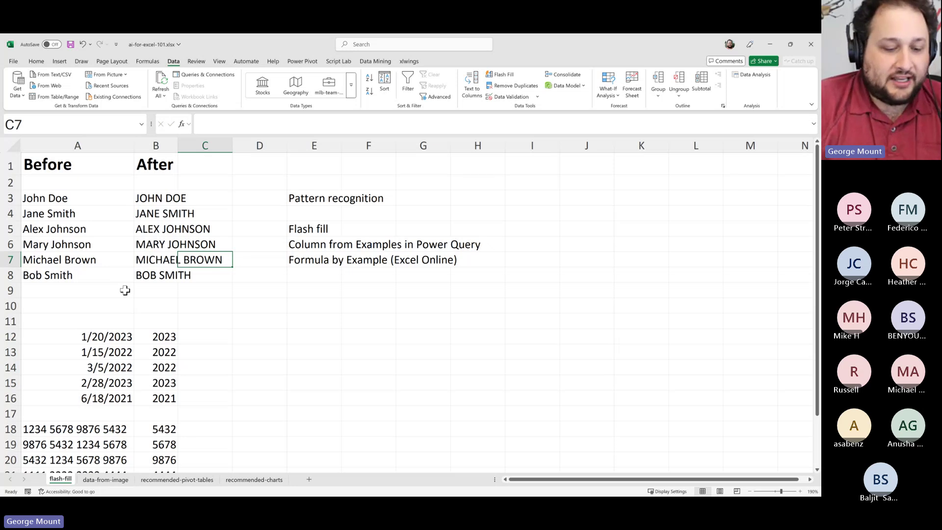
pyautogui.click(309, 195)
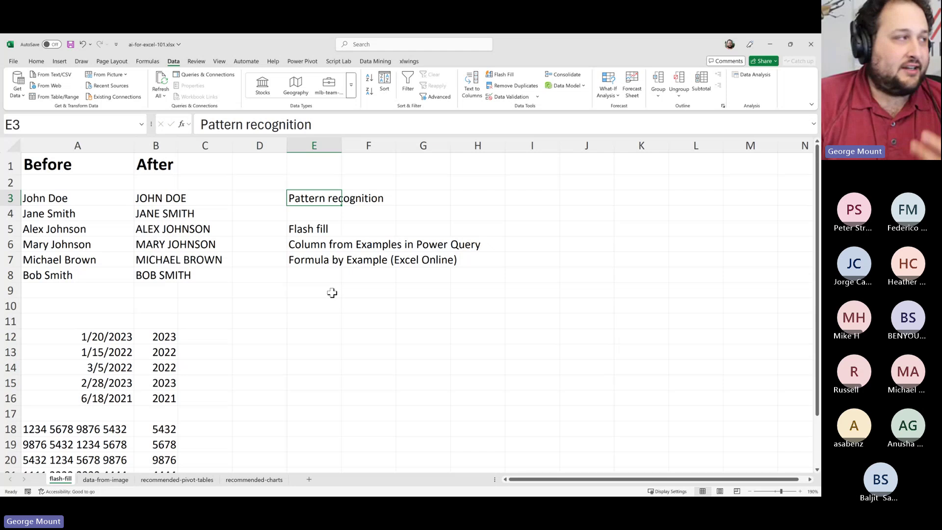
pyautogui.click(334, 163)
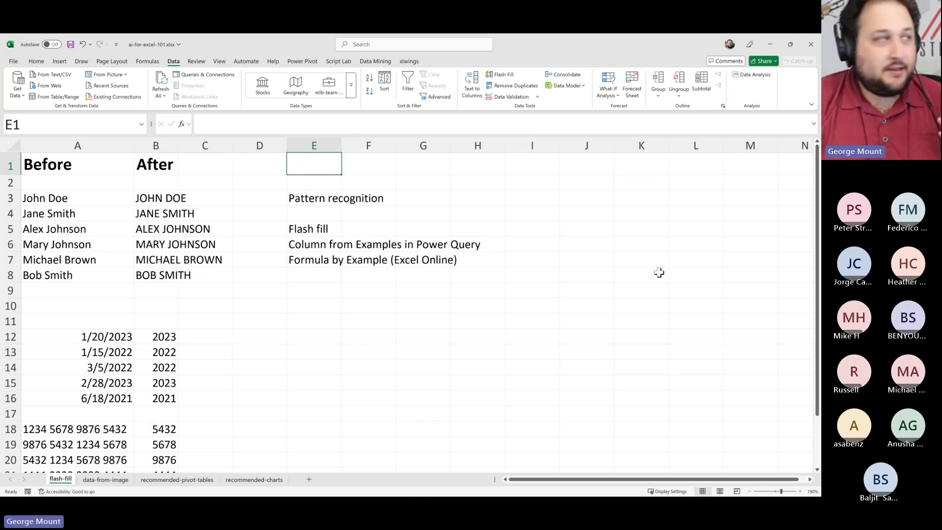
# Add a blank Sheet1, then return to the zoomed-in data-from-image sheet
pyautogui.click(370, 337)
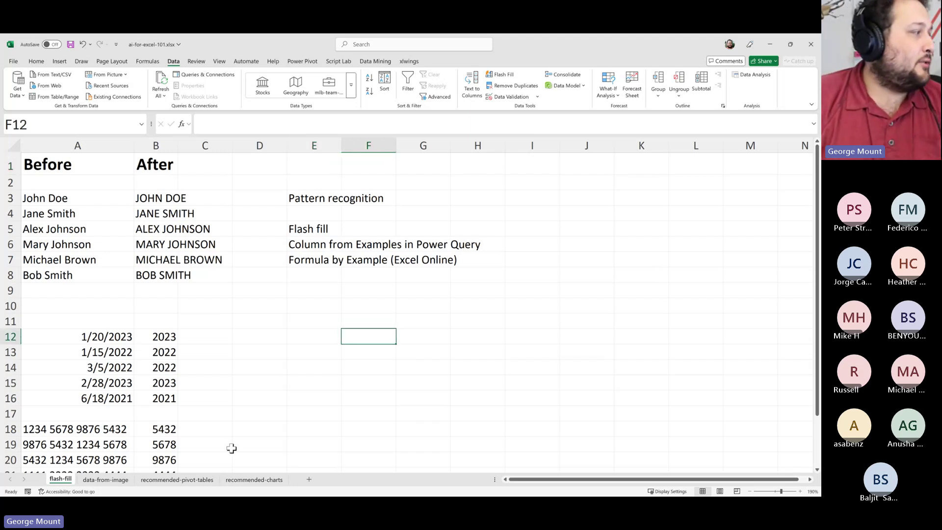
pyautogui.click(309, 479)
pyautogui.click(132, 480)
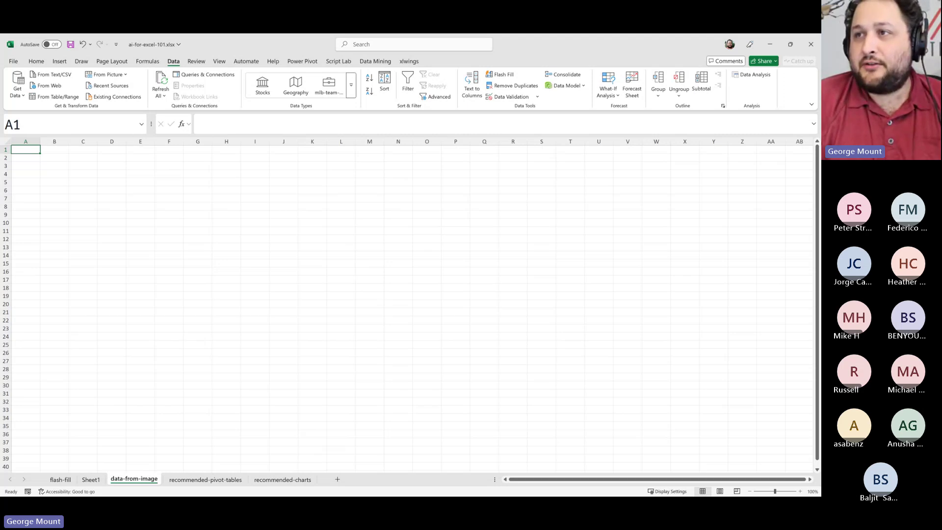
pyautogui.hotkey('alt', 'Tab')
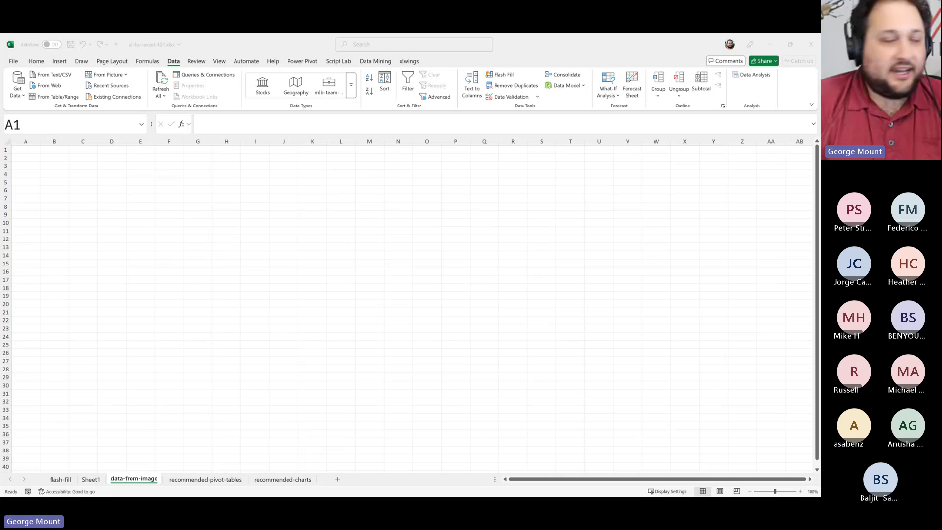
pyautogui.scroll(1, 66, 254)
pyautogui.hotkey('alt', 'Tab')
pyautogui.scroll(10, 74, 254)
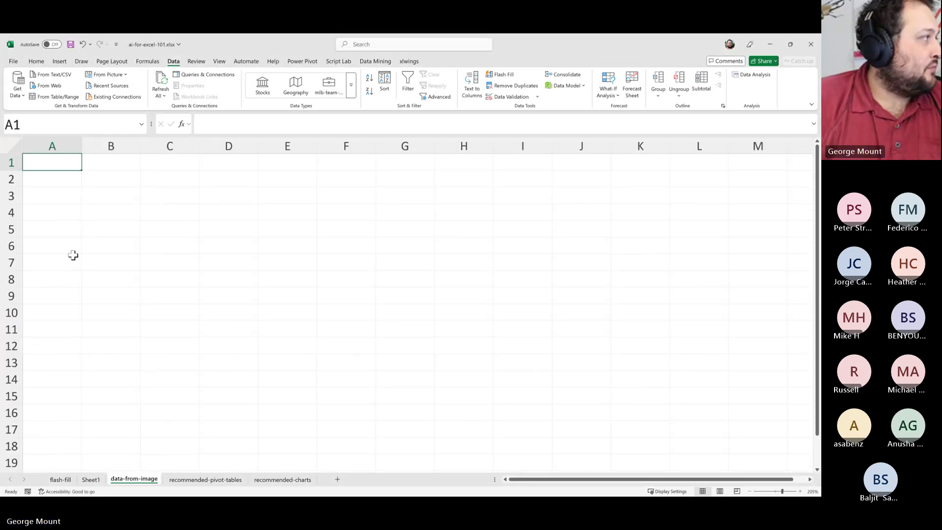
# Type 'OCR Optical Character Recognition' in A1 and move to A2
pyautogui.write('OCR')
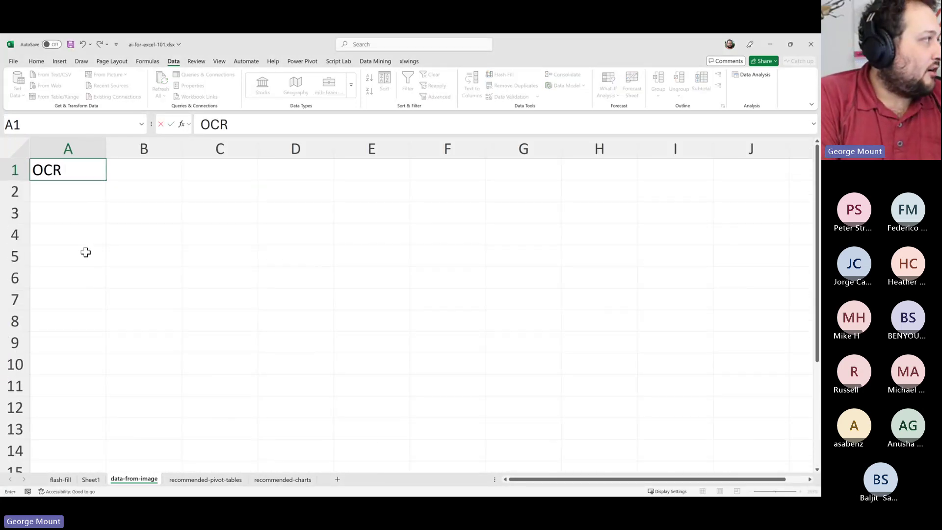
pyautogui.write(' Opticah')
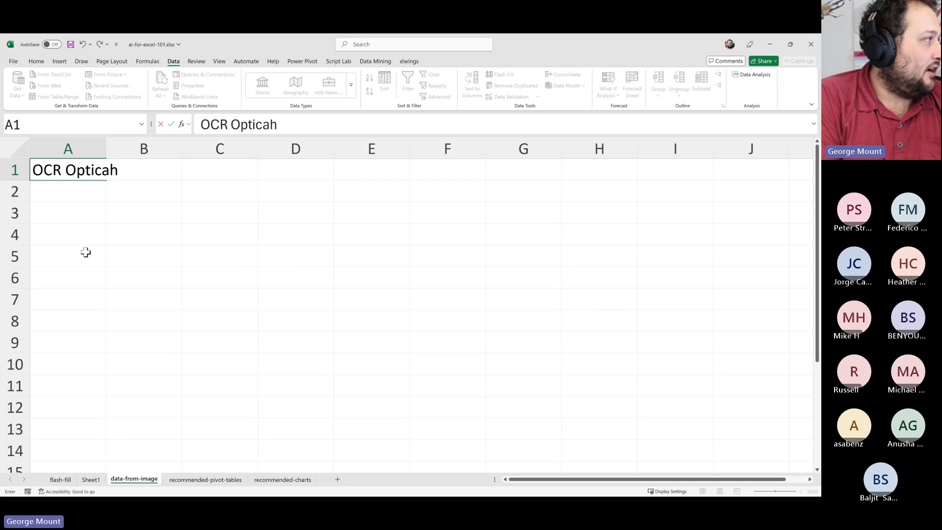
pyautogui.press('BackSpace')
pyautogui.write('l Character R')
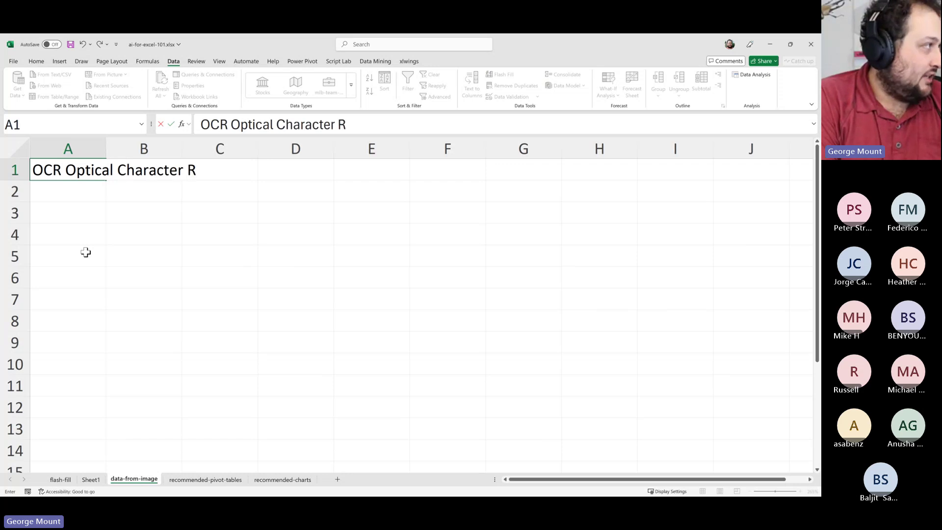
pyautogui.write('ecognition')
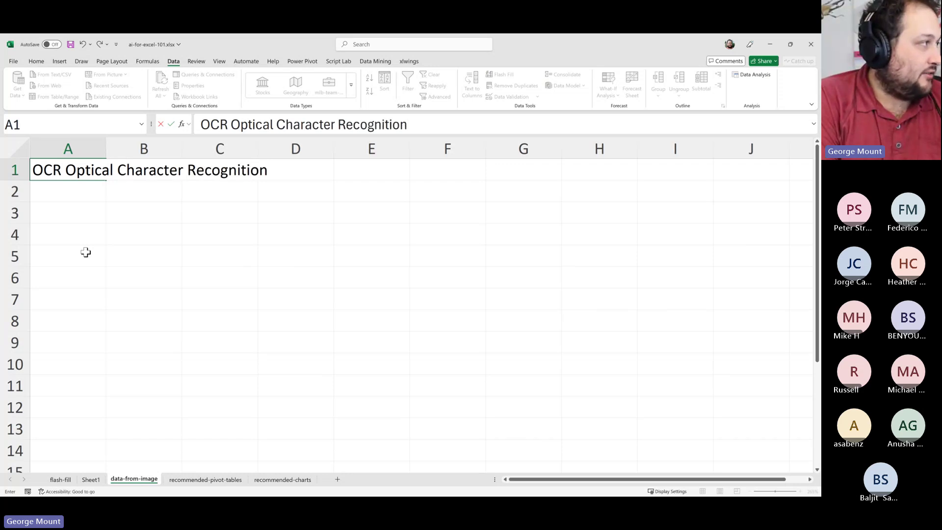
pyautogui.press('Return')
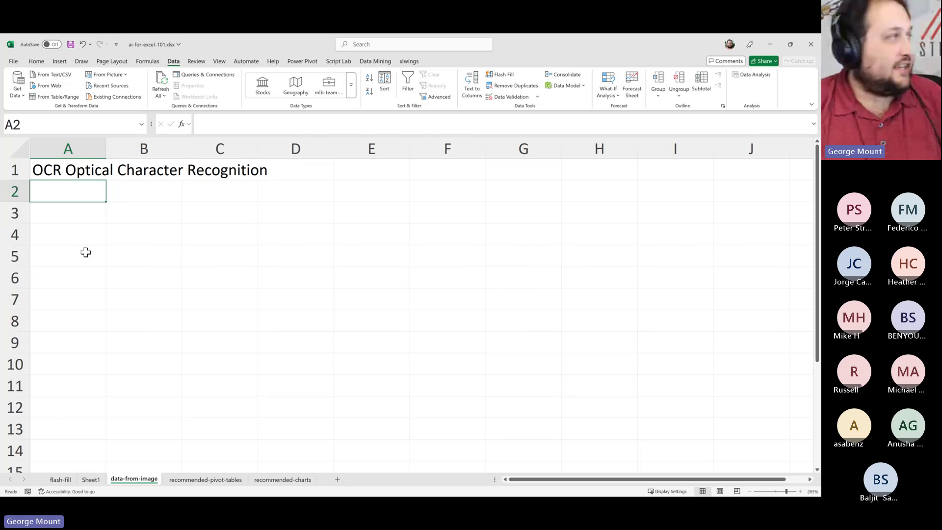
pyautogui.click(84, 181)
pyautogui.click(64, 208)
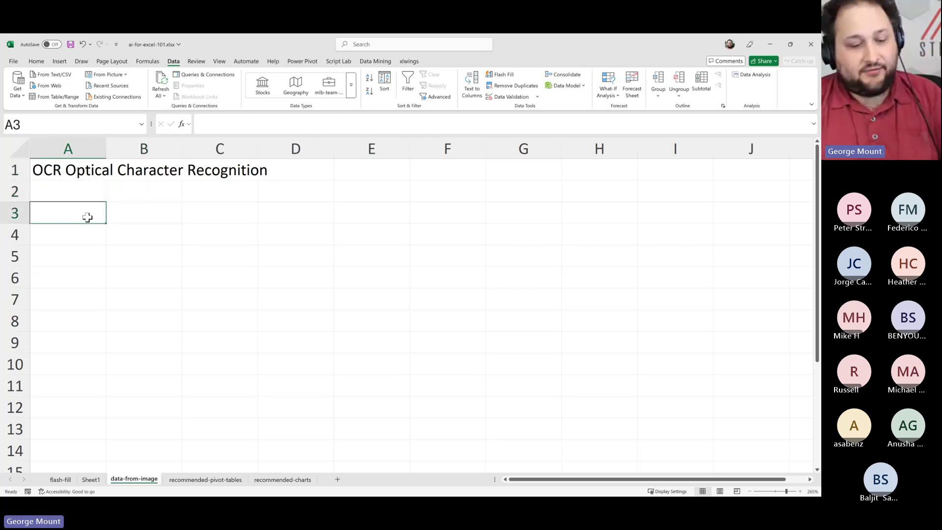
pyautogui.press('Up')
# Finish the A2 note so it reads Computer "vision" and commit it
pyautogui.write('Computer "v')
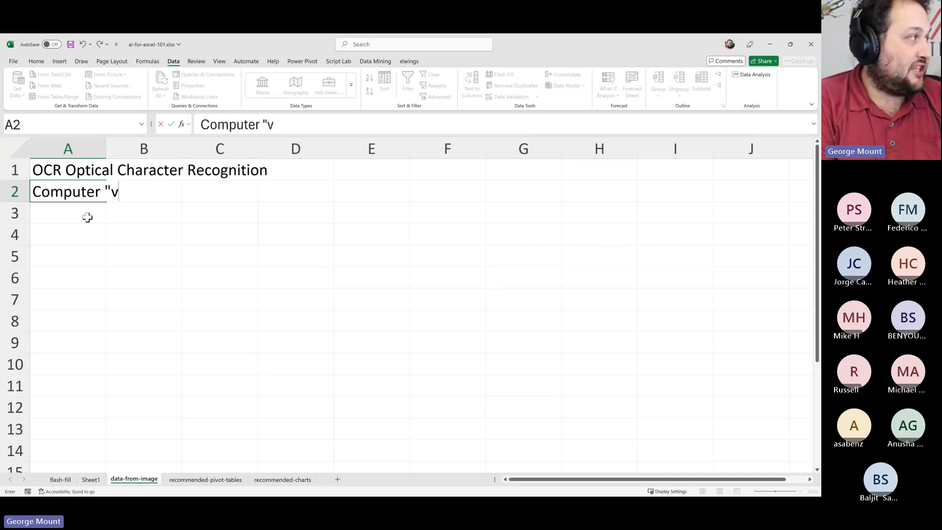
pyautogui.write('ision"')
pyautogui.press('Return')
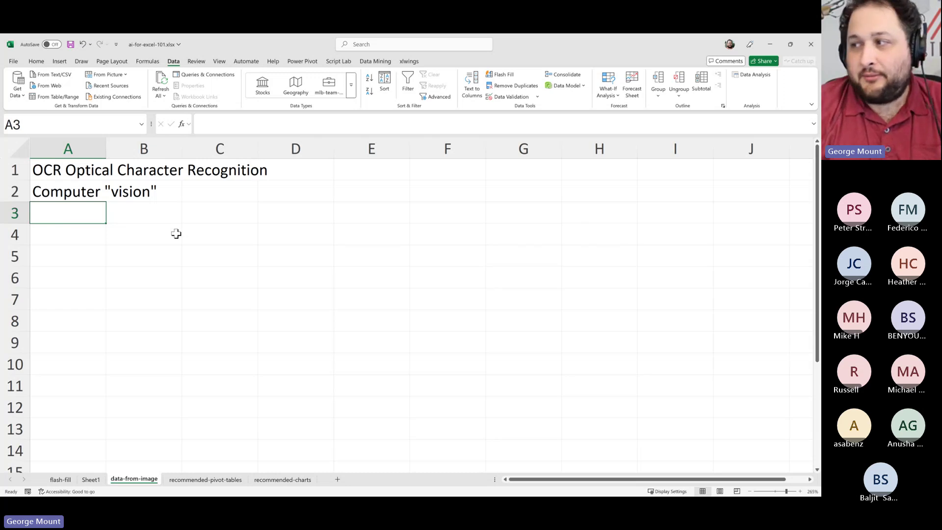
# Start Data from Picture from a file and browse to Downloads > ai-for-excel-101-main > ai-for-excel-101-main
pyautogui.click(112, 76)
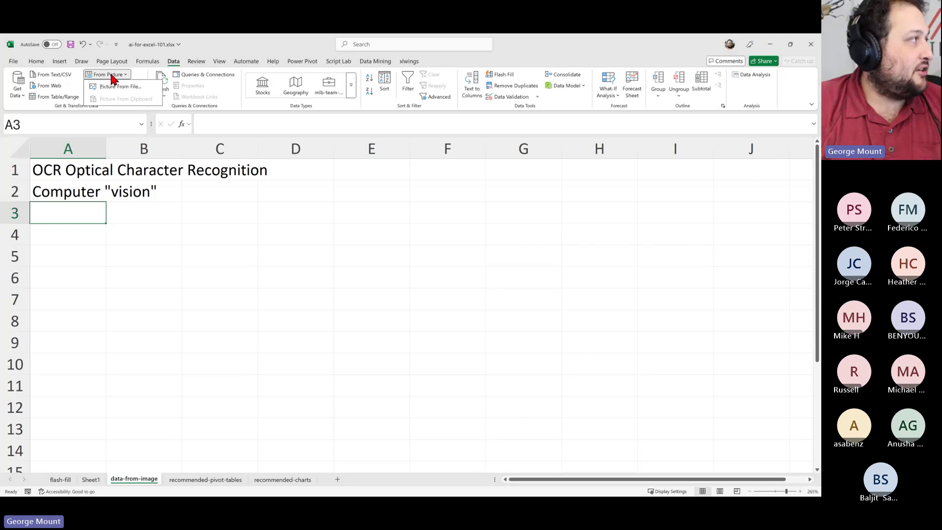
pyautogui.click(144, 93)
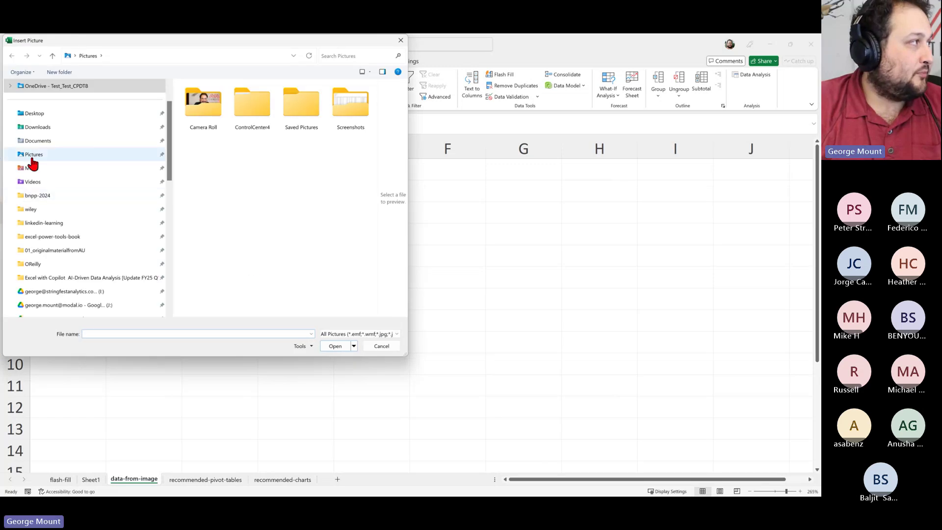
pyautogui.click(49, 133)
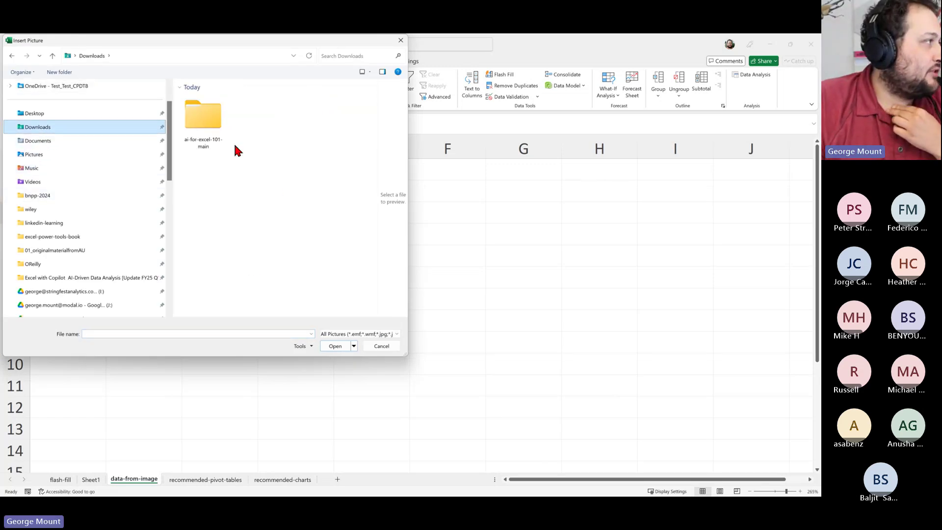
pyautogui.doubleClick(205, 128)
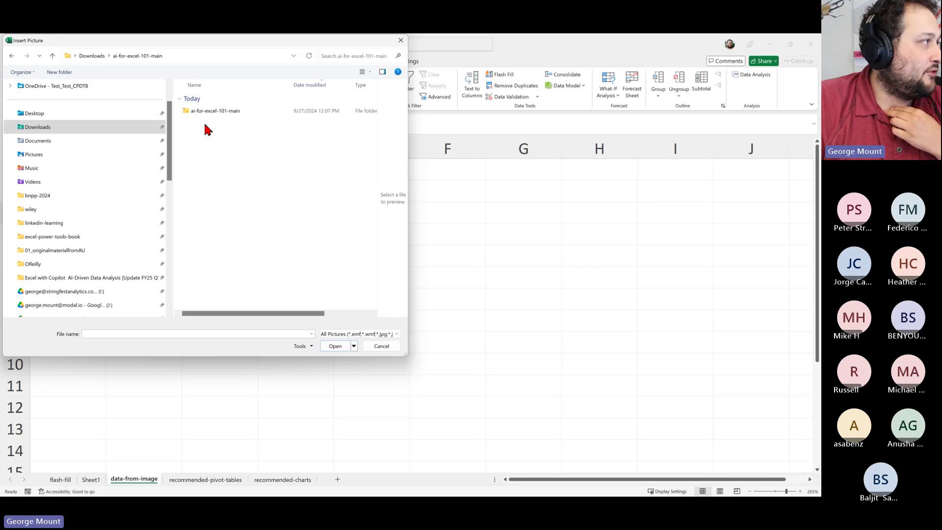
pyautogui.click(217, 118)
pyautogui.doubleClick(216, 112)
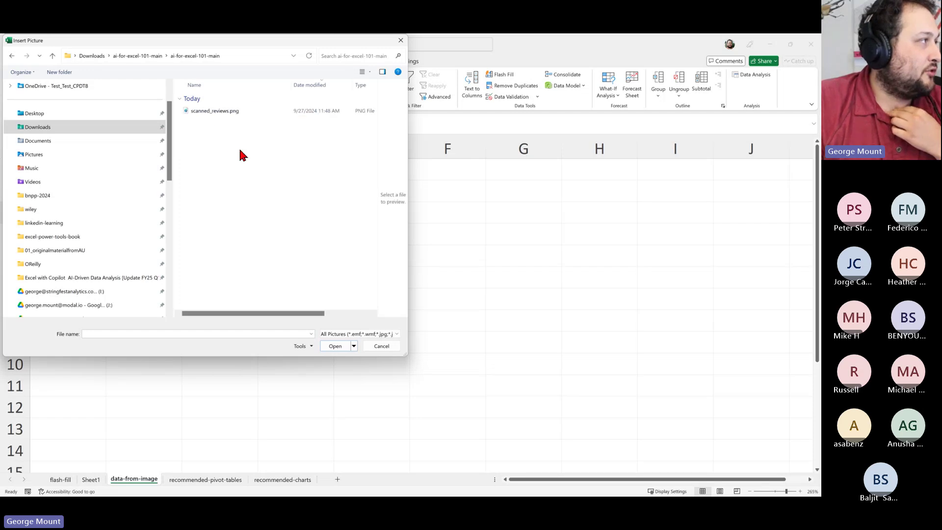
# Select scanned_reviews.png and insert it for data extraction
pyautogui.click(238, 111)
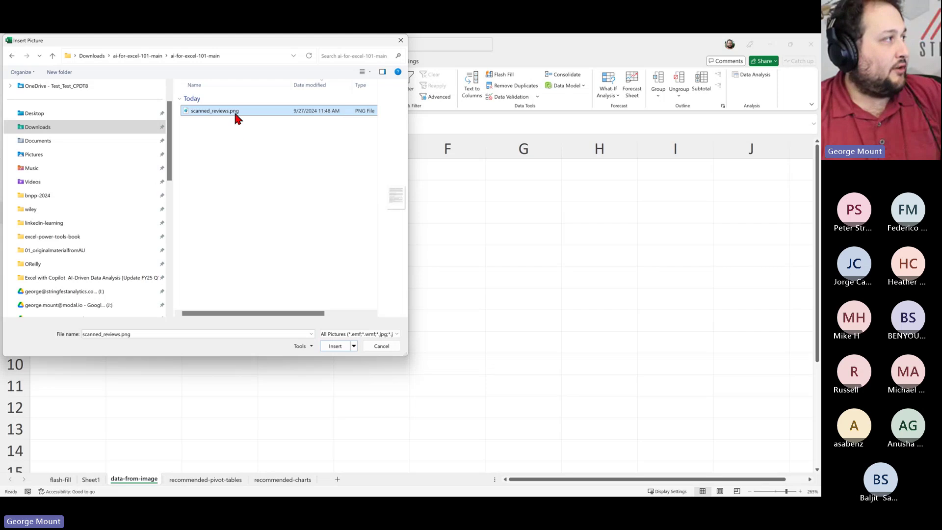
pyautogui.moveTo(408, 186); pyautogui.dragTo(744, 211)
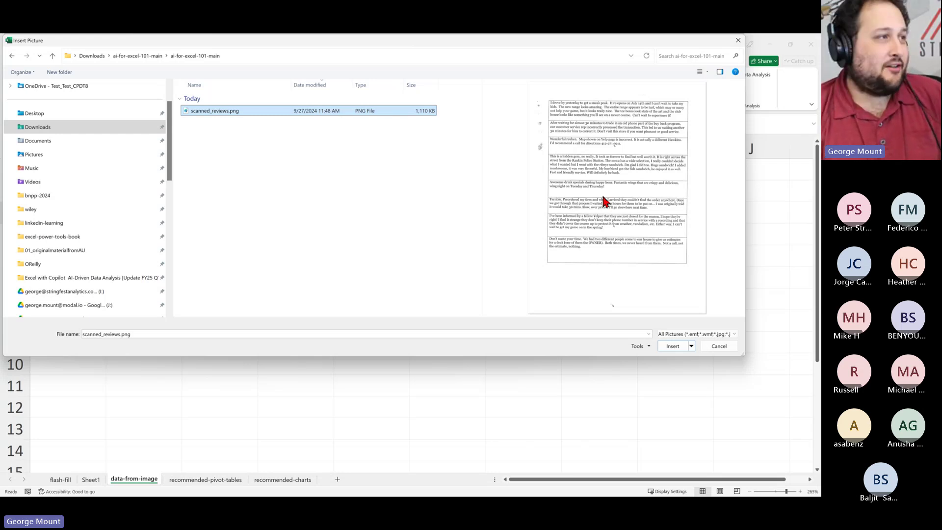
pyautogui.click(672, 346)
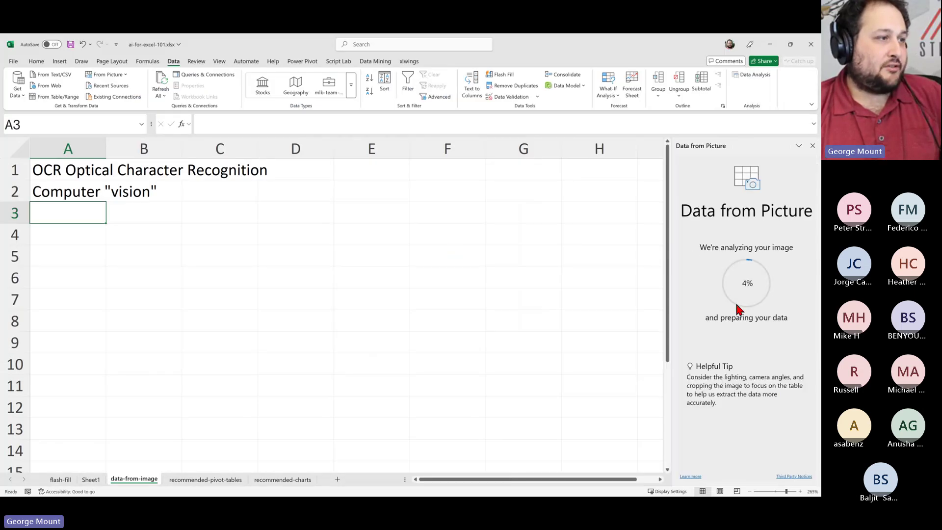
# Widen the Data from Picture pane to see the extracted review rows
pyautogui.moveTo(672, 276); pyautogui.dragTo(513, 280)
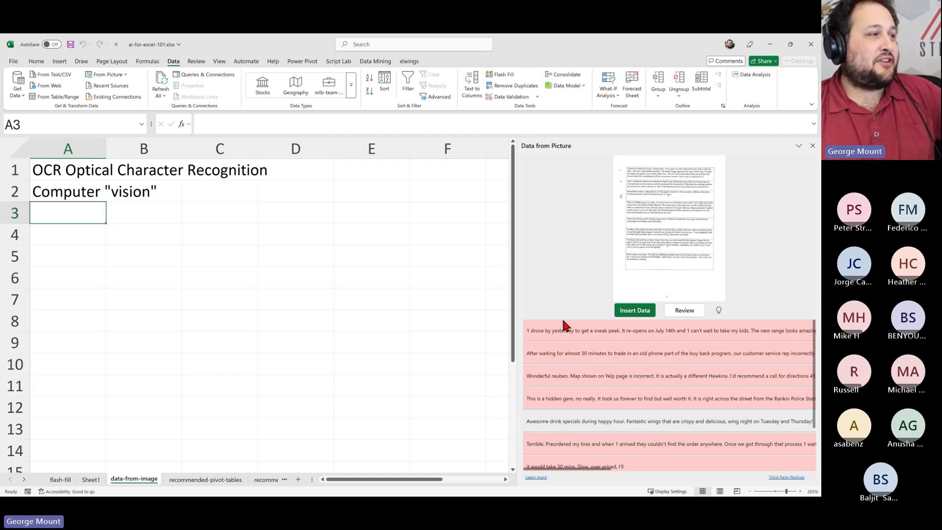
# Open the first flagged review and inspect its recognised text in the edit box
pyautogui.click(620, 332)
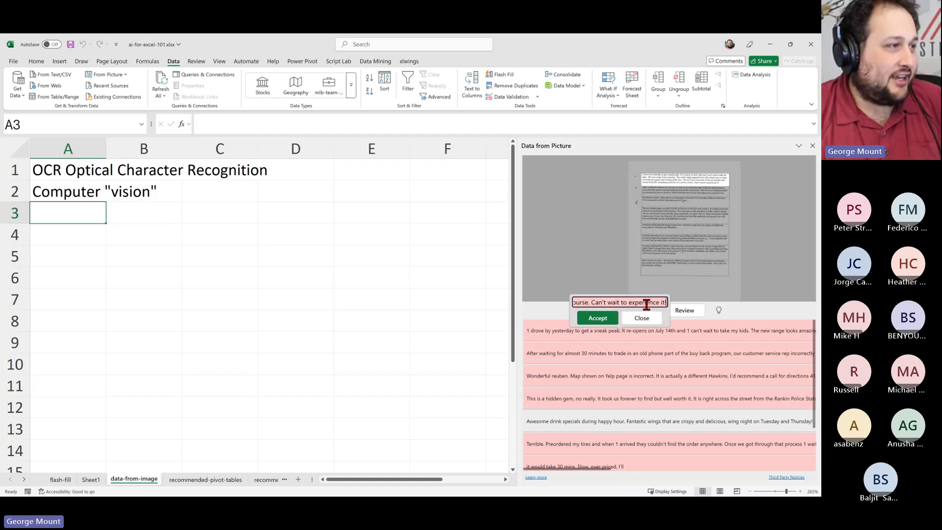
pyautogui.moveTo(645, 303); pyautogui.dragTo(488, 309)
pyautogui.click(591, 303)
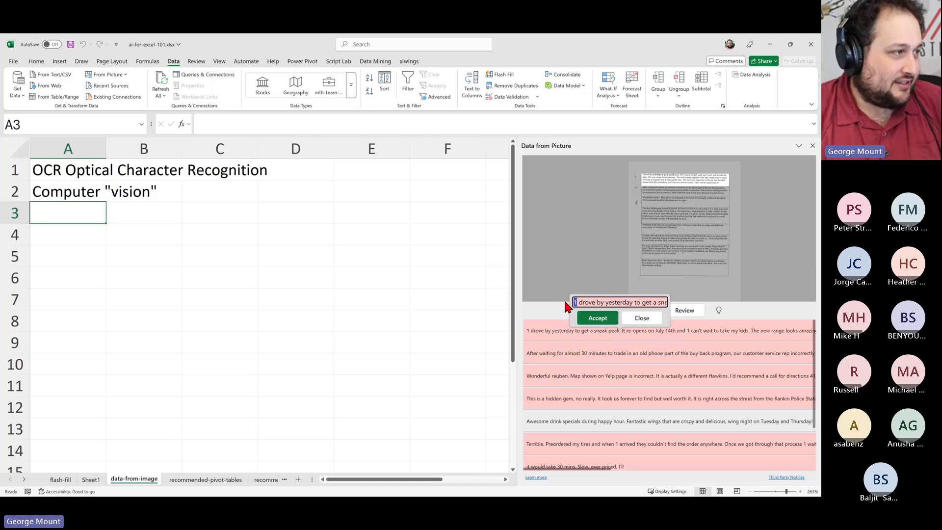
pyautogui.doubleClick(577, 304)
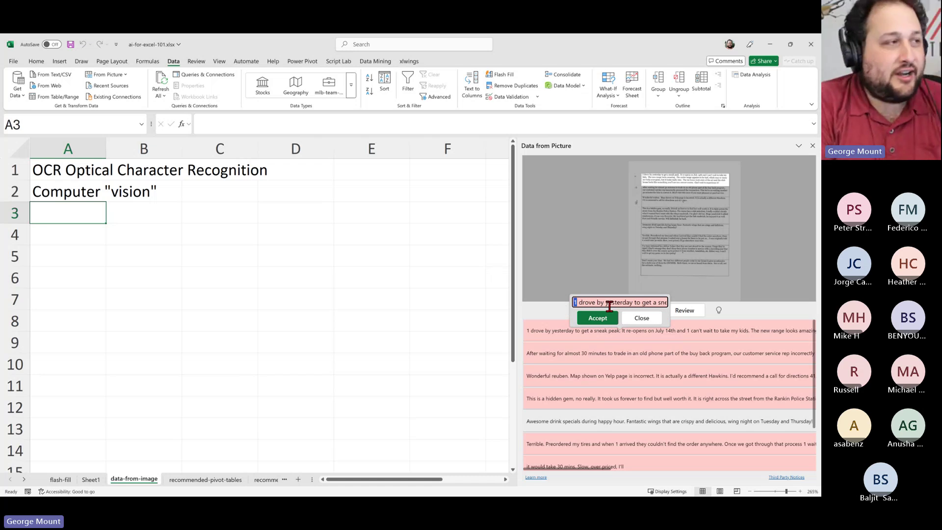
pyautogui.moveTo(611, 304)
pyautogui.mouseDown()
pyautogui.moveTo(675, 310)
pyautogui.moveTo(665, 301)
pyautogui.moveTo(601, 301)
pyautogui.mouseUp()
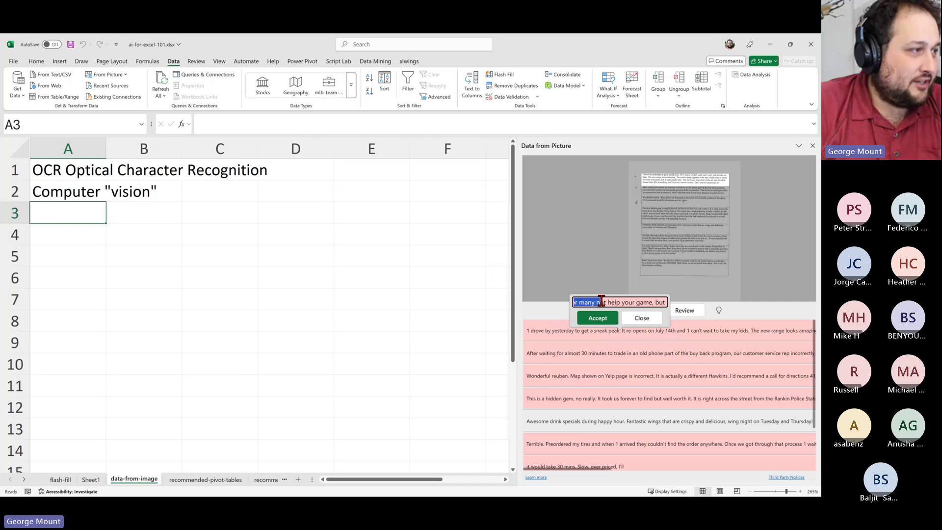
pyautogui.click(631, 301)
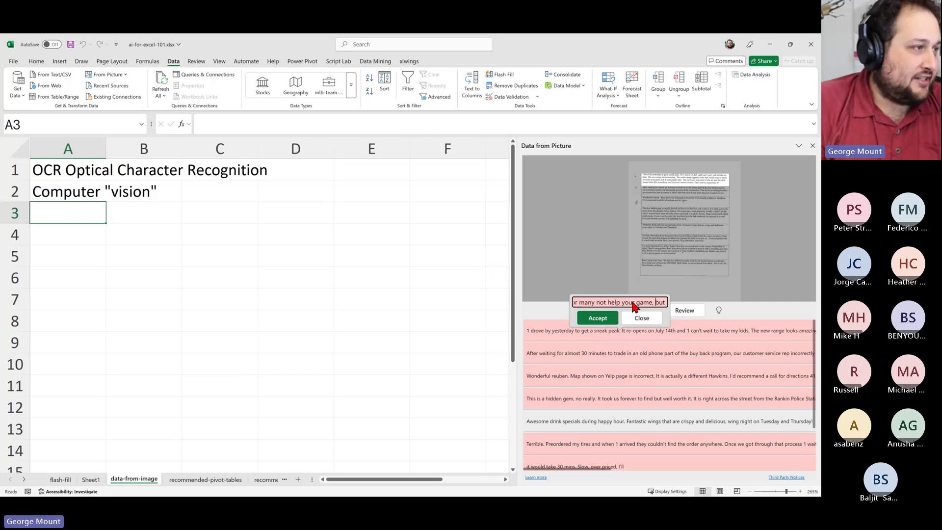
# Read through the rest of the first review's text and accept it
pyautogui.press('Right')
pyautogui.press('Right')
pyautogui.press('Right')
pyautogui.press('Right')
pyautogui.press('Right')
pyautogui.press('Right')
pyautogui.press('Right')
pyautogui.press('Right')
pyautogui.press('Right')
pyautogui.press('Right')
pyautogui.press('Right')
pyautogui.press('Right')
pyautogui.press('Right')
pyautogui.press('Right')
pyautogui.press('Right')
pyautogui.press('Right')
pyautogui.press('Right')
pyautogui.press('Right')
pyautogui.press('Right')
pyautogui.press('Right')
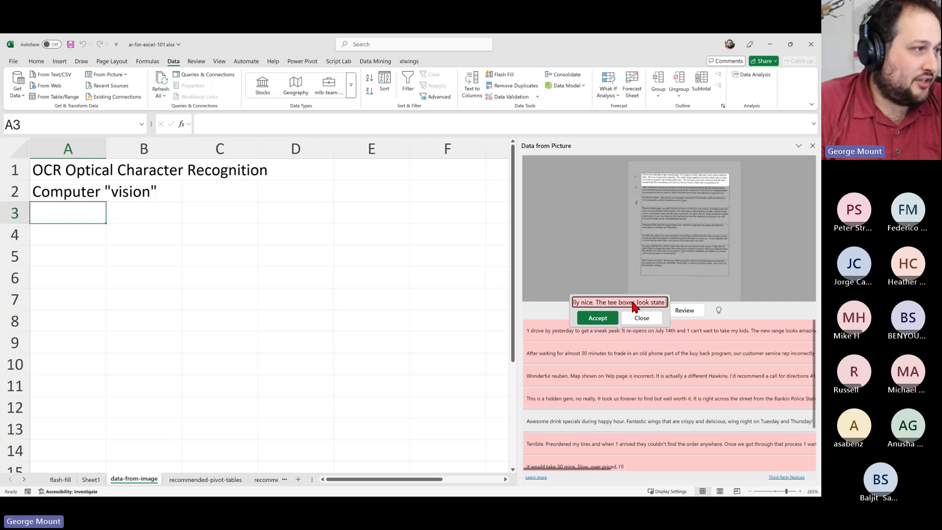
pyautogui.press('Right')
pyautogui.press('Right')
pyautogui.press('Right')
pyautogui.press('Right')
pyautogui.press('Right')
pyautogui.press('Right')
pyautogui.press('Right')
pyautogui.press('Right')
pyautogui.press('Right')
pyautogui.press('Right')
pyautogui.press('Right')
pyautogui.press('Right')
pyautogui.press('Right')
pyautogui.press('Right')
pyautogui.press('Right')
pyautogui.press('Right')
pyautogui.press('Right')
pyautogui.press('Right')
pyautogui.press('Right')
pyautogui.press('Right')
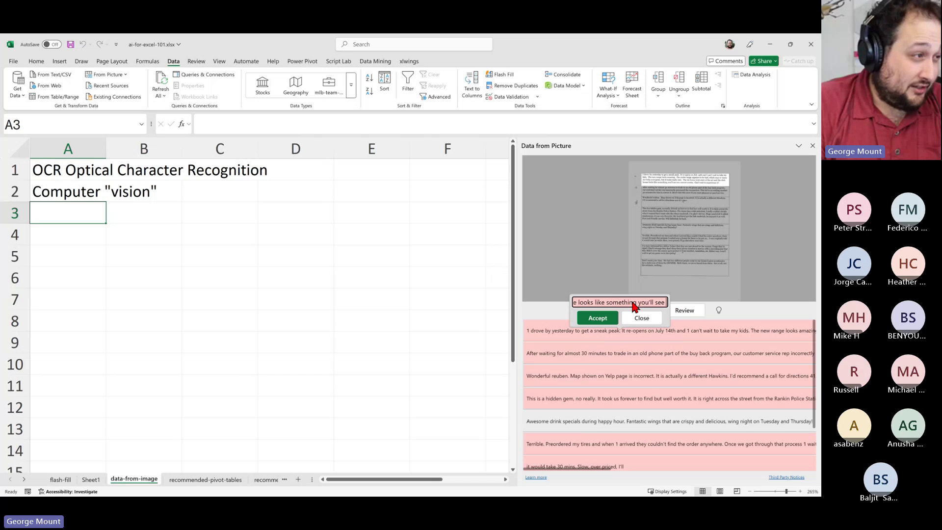
pyautogui.press('Right')
pyautogui.press('Right')
pyautogui.press('Right')
pyautogui.press('Right')
pyautogui.press('Right')
pyautogui.press('Right')
pyautogui.press('Right')
pyautogui.press('Right')
pyautogui.press('Right')
pyautogui.press('Right')
pyautogui.press('Right')
pyautogui.press('Right')
pyautogui.press('Right')
pyautogui.press('Right')
pyautogui.press('Right')
pyautogui.press('Right')
pyautogui.press('Right')
pyautogui.press('Right')
pyautogui.press('Right')
pyautogui.press('Right')
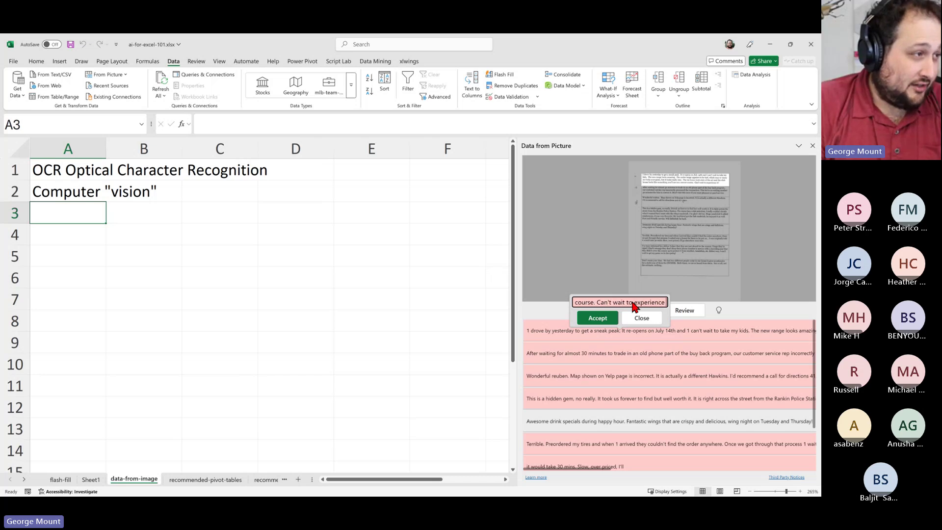
pyautogui.press('Right')
pyautogui.press('Right')
pyautogui.press('Right')
pyautogui.press('Right')
pyautogui.press('Left')
pyautogui.press('Left')
pyautogui.press('Left')
pyautogui.press('Left')
pyautogui.press('Left')
pyautogui.press('Left')
pyautogui.press('Left')
pyautogui.press('Left')
pyautogui.press('Left')
pyautogui.press('Left')
pyautogui.press('Left')
pyautogui.press('Left')
pyautogui.press('Left')
pyautogui.press('Left')
pyautogui.press('Left')
pyautogui.press('Left')
pyautogui.press('Left')
pyautogui.press('Left')
pyautogui.press('Left')
pyautogui.press('Left')
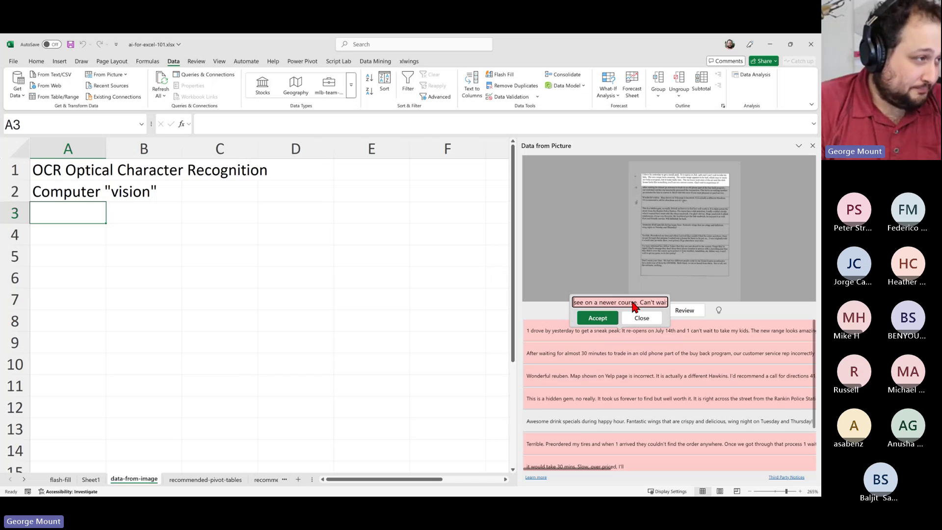
pyautogui.press('Right')
pyautogui.press('Right')
pyautogui.press('Right')
pyautogui.press('Right')
pyautogui.press('Right')
pyautogui.press('Right')
pyautogui.press('Right')
pyautogui.press('Right')
pyautogui.press('Right')
pyautogui.press('Right')
pyautogui.press('Right')
pyautogui.press('Right')
pyautogui.press('Right')
pyautogui.press('Right')
pyautogui.press('Right')
pyautogui.press('Right')
pyautogui.press('Right')
pyautogui.press('Right')
pyautogui.press('Right')
pyautogui.press('Right')
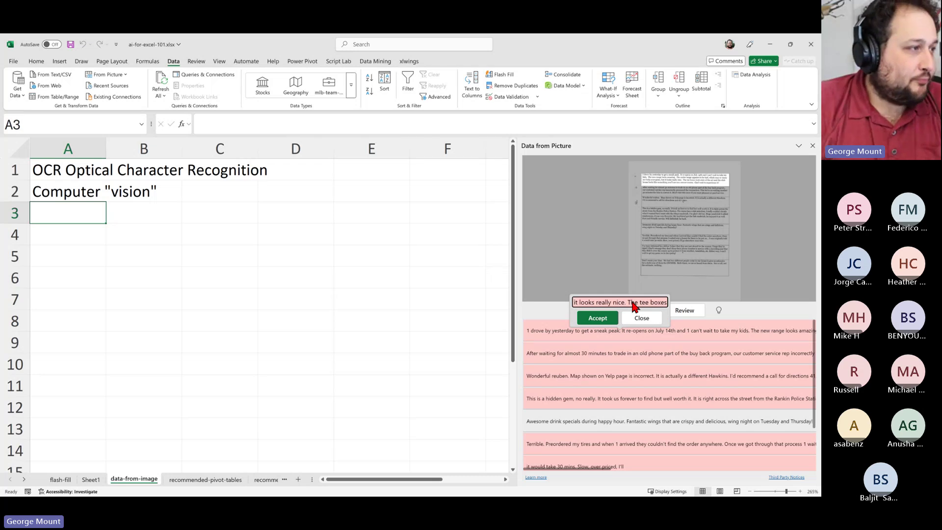
pyautogui.click(597, 318)
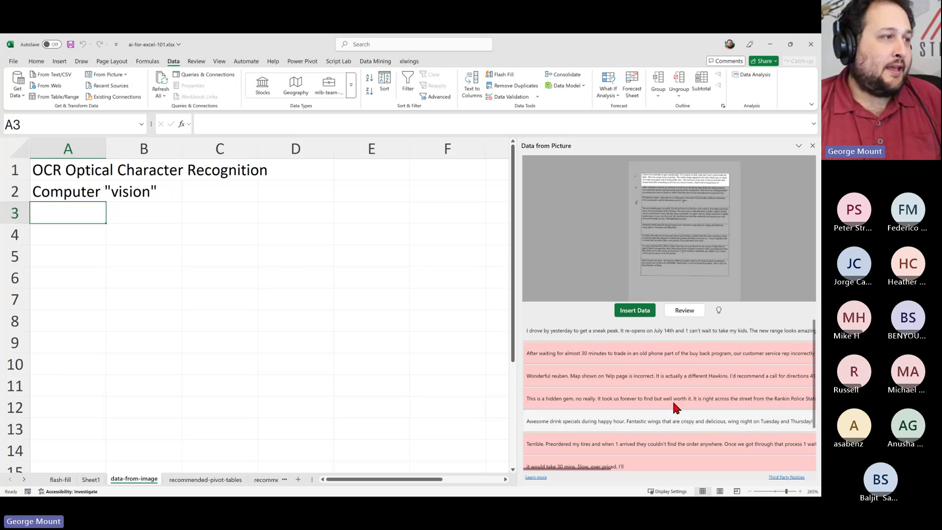
# Insert the extracted review text into the sheet anyway, despite 8 items still needing review
pyautogui.click(624, 312)
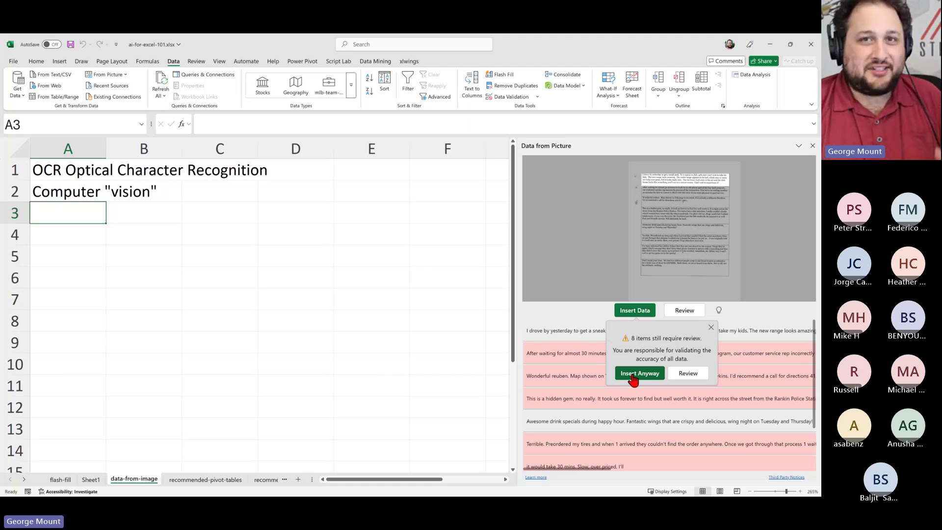
pyautogui.click(633, 375)
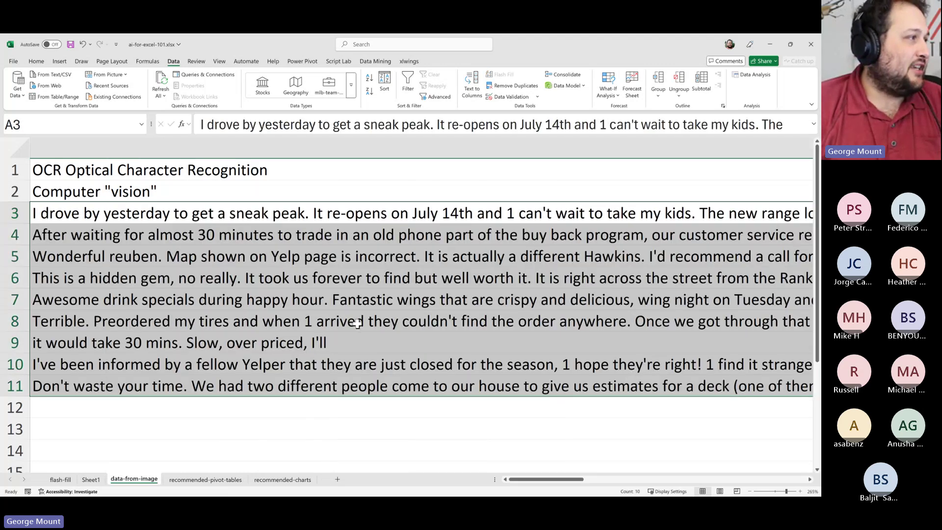
# Scroll right and check which column B cells hold overflow text, including B9
pyautogui.keyDown('ctrl'); pyautogui.scroll(-5, 363, 314); pyautogui.keyUp('ctrl')
pyautogui.keyDown('ctrl'); pyautogui.scroll(-1, 357, 323); pyautogui.keyUp('ctrl')
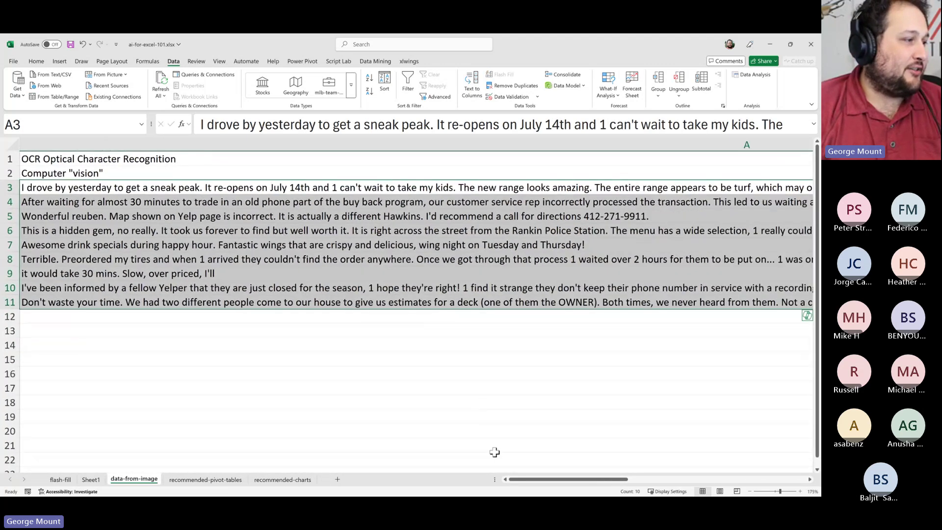
pyautogui.moveTo(520, 480); pyautogui.dragTo(652, 487)
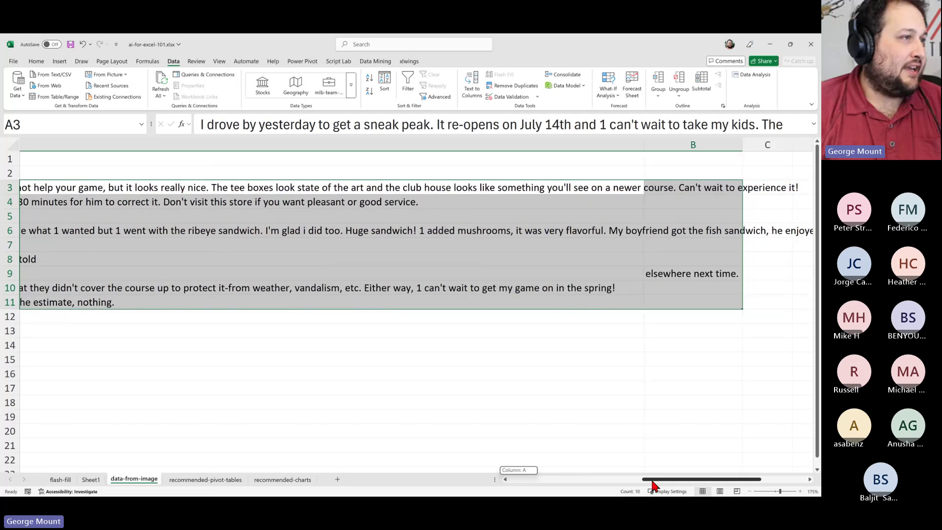
pyautogui.click(669, 358)
pyautogui.click(669, 190)
pyautogui.click(674, 230)
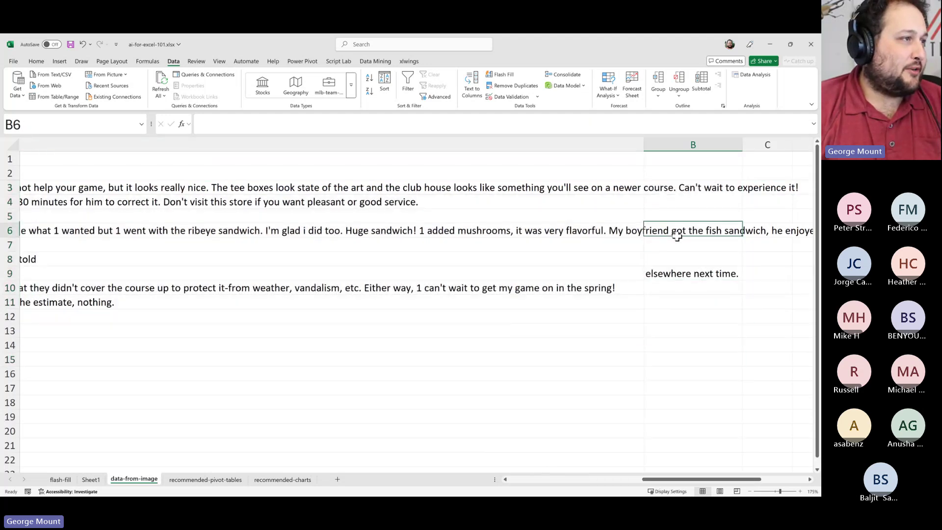
pyautogui.click(671, 274)
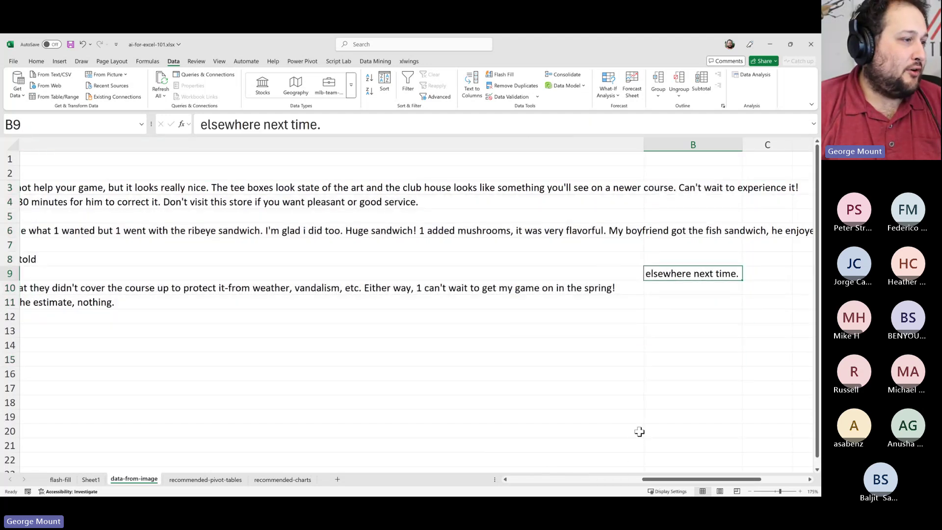
# Check the review text split across A8 and A9, then bring up the Review tab
pyautogui.moveTo(650, 485); pyautogui.dragTo(516, 484)
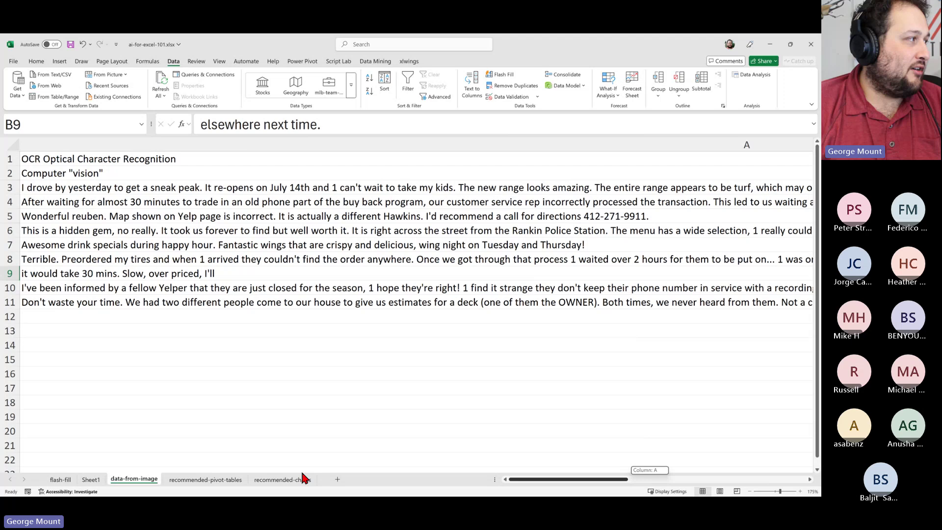
pyautogui.click(177, 273)
pyautogui.click(143, 256)
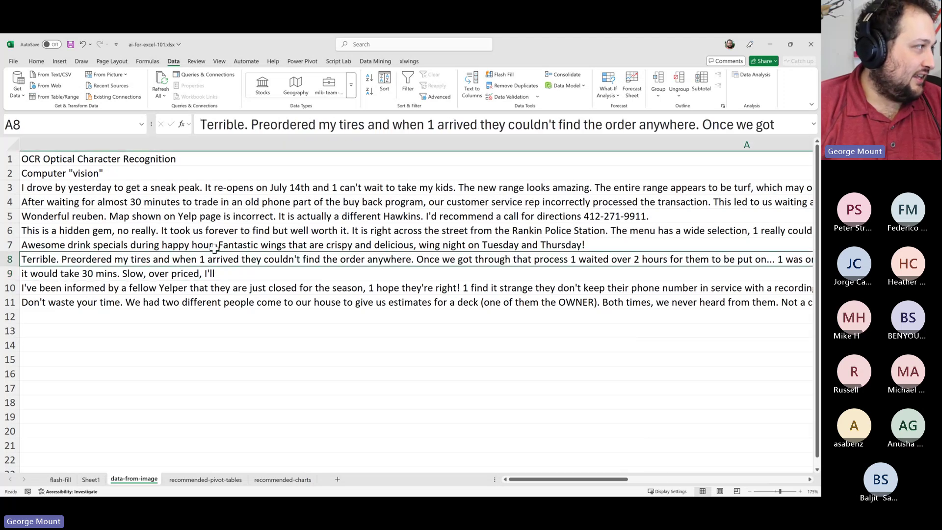
pyautogui.click(65, 273)
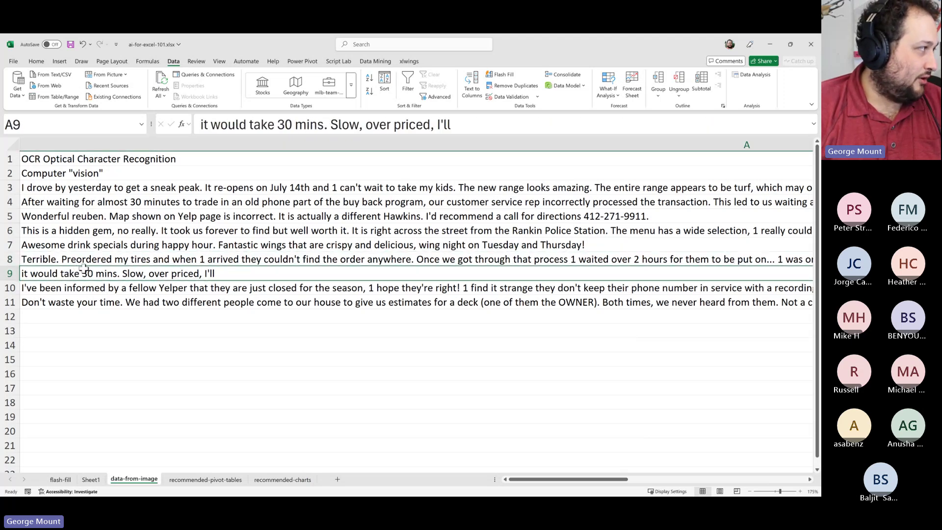
pyautogui.moveTo(85, 260); pyautogui.dragTo(87, 267)
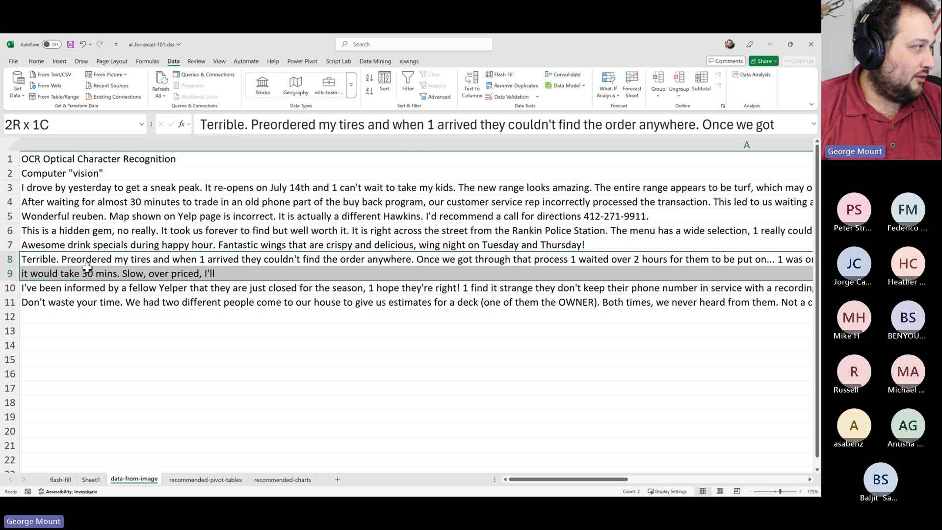
pyautogui.click(486, 344)
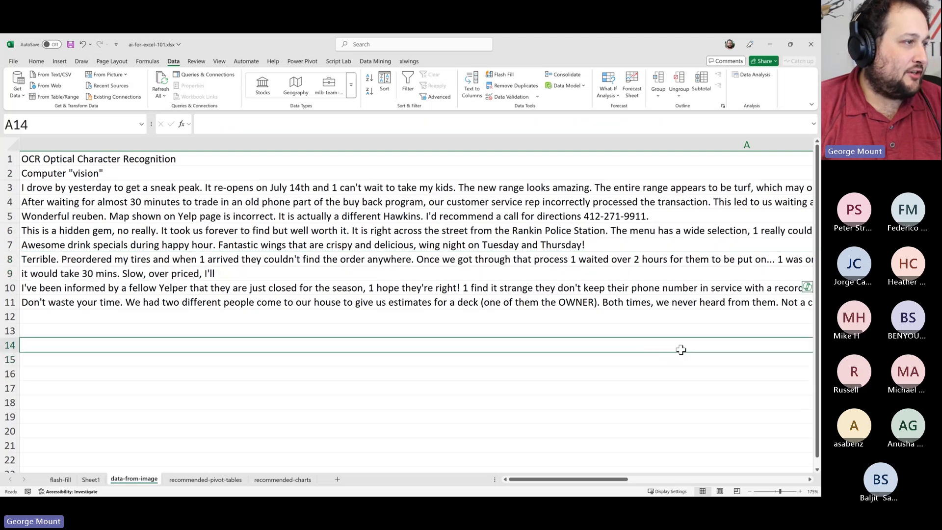
pyautogui.moveTo(594, 480); pyautogui.dragTo(777, 471)
pyautogui.moveTo(765, 328); pyautogui.dragTo(4, 188)
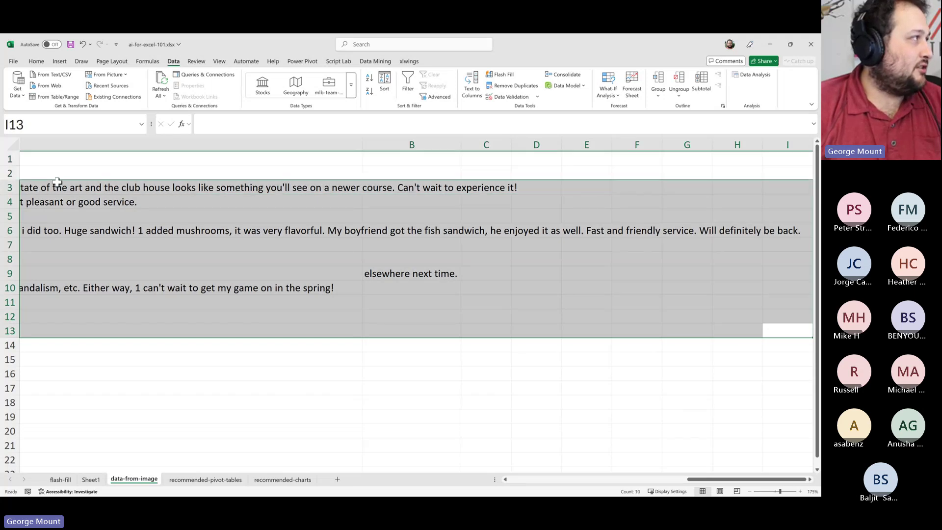
pyautogui.click(197, 61)
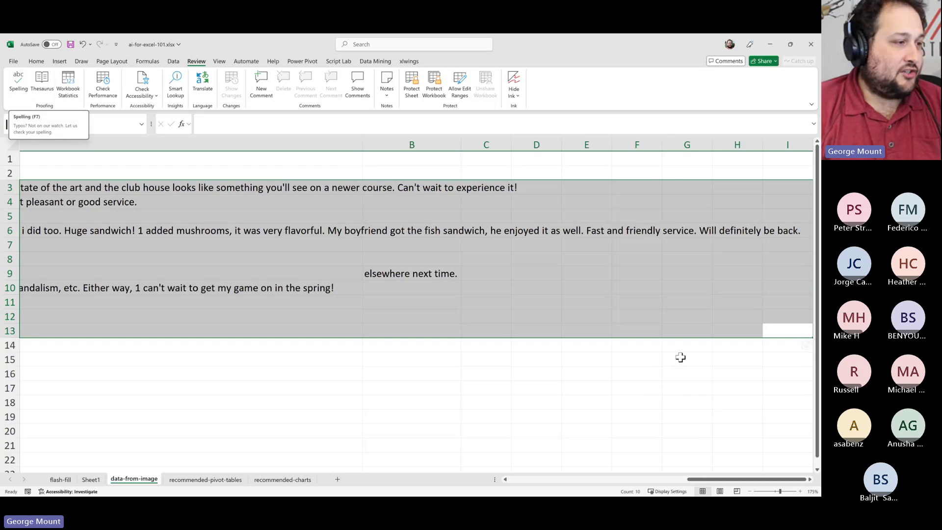
pyautogui.moveTo(712, 478); pyautogui.dragTo(533, 479)
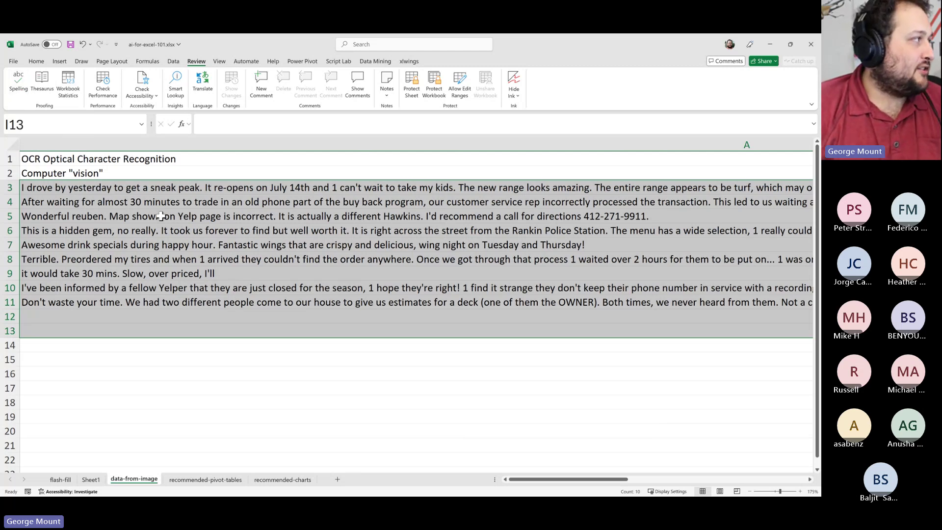
pyautogui.click(275, 189)
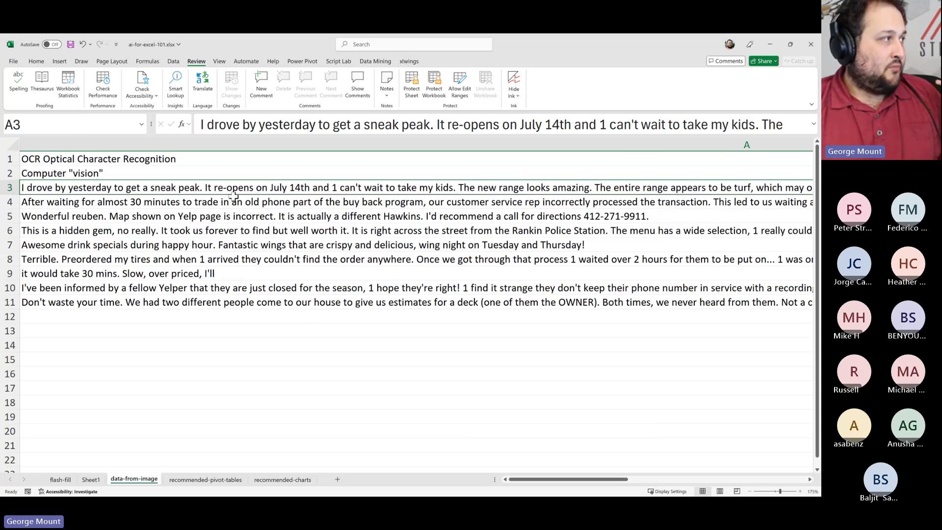
pyautogui.moveTo(233, 195); pyautogui.dragTo(230, 246)
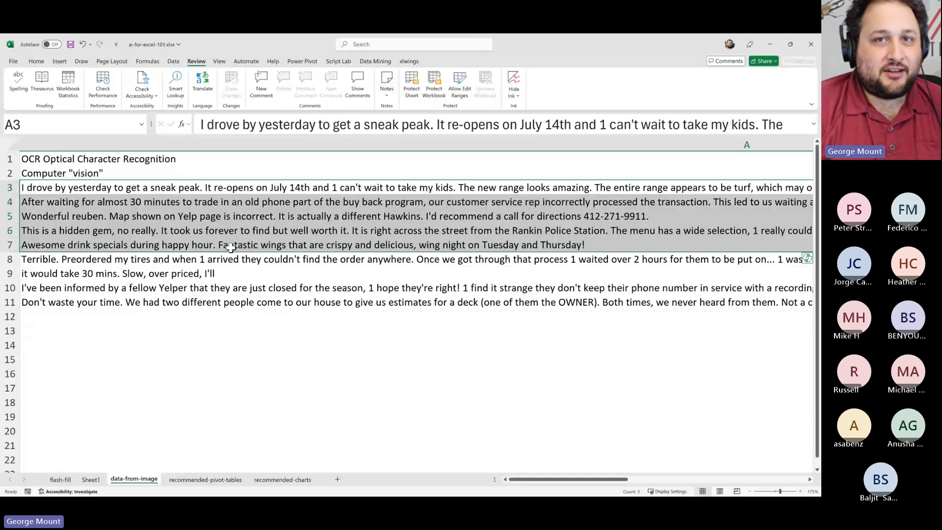
pyautogui.click(259, 263)
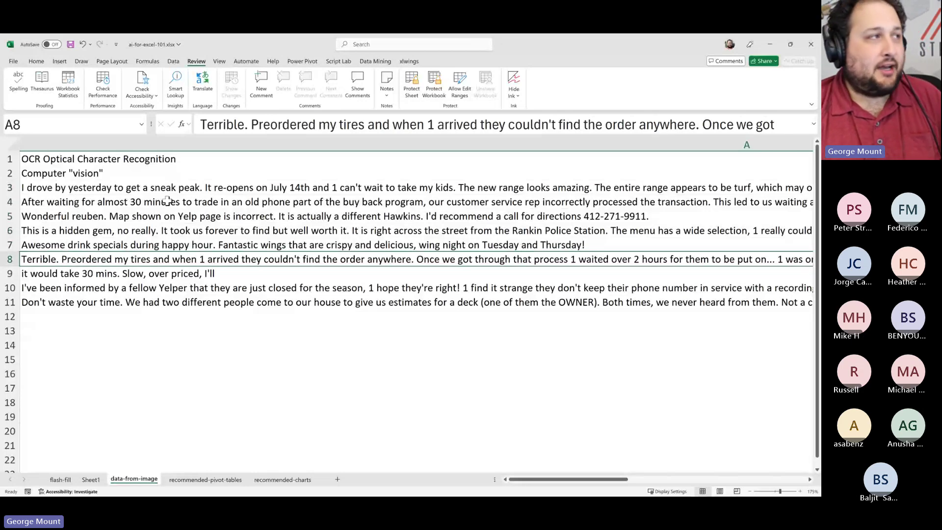
pyautogui.hotkey('ctrl', 'Home')
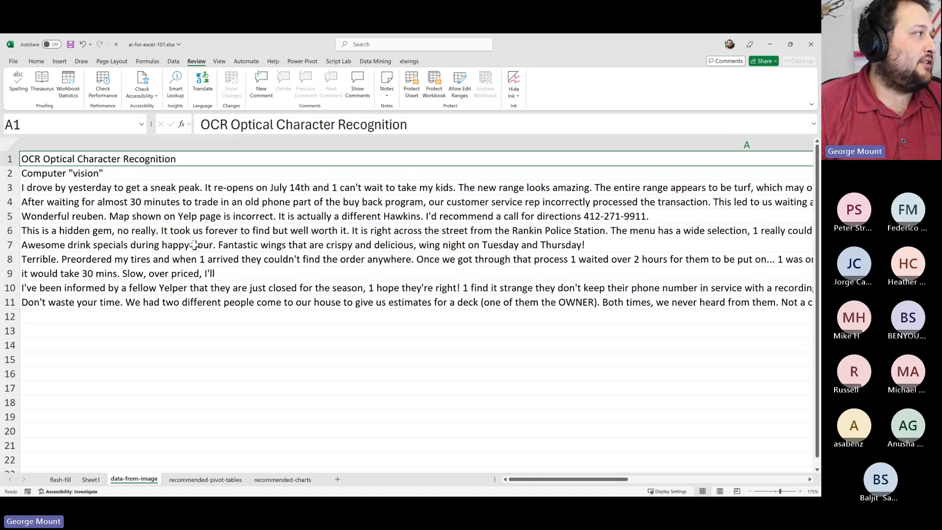
pyautogui.moveTo(180, 187); pyautogui.dragTo(179, 330)
pyautogui.click(189, 314)
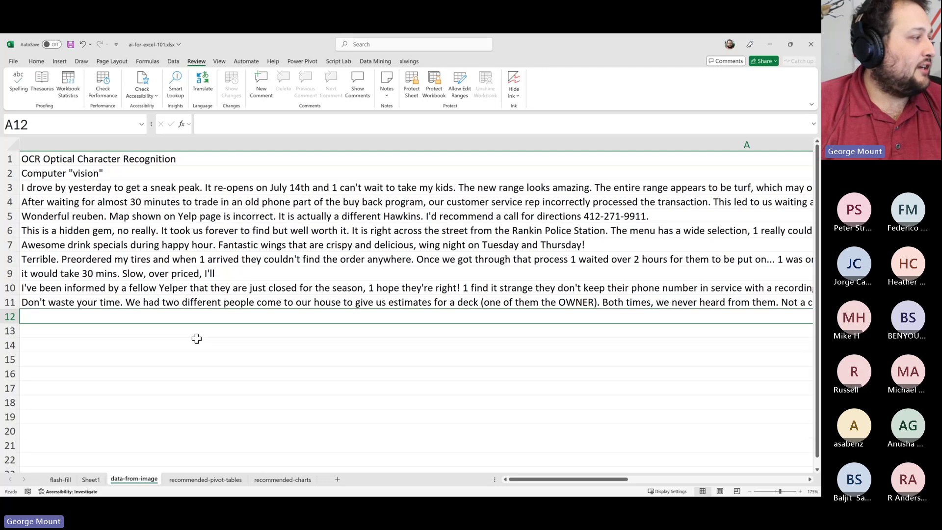
pyautogui.click(206, 479)
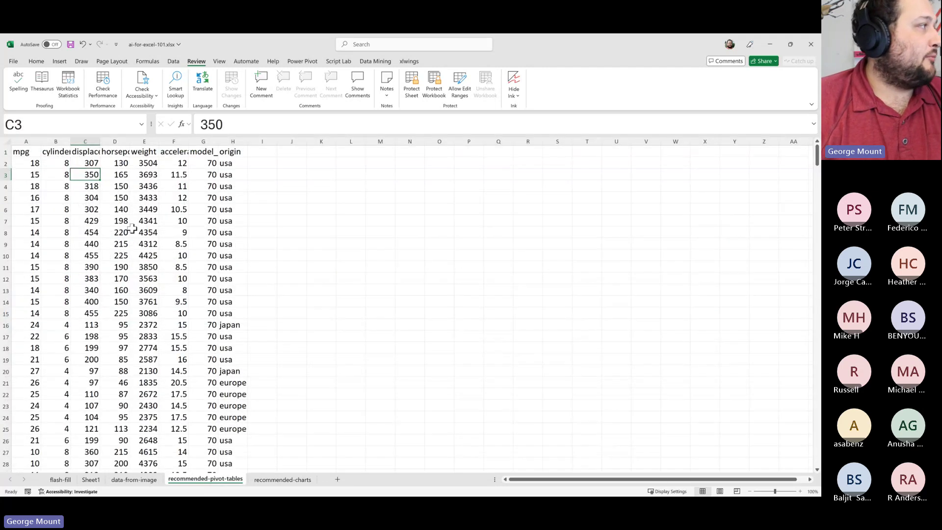
# Select the whole sheet and AutoFit all columns so the car data headers display fully
pyautogui.click(143, 197)
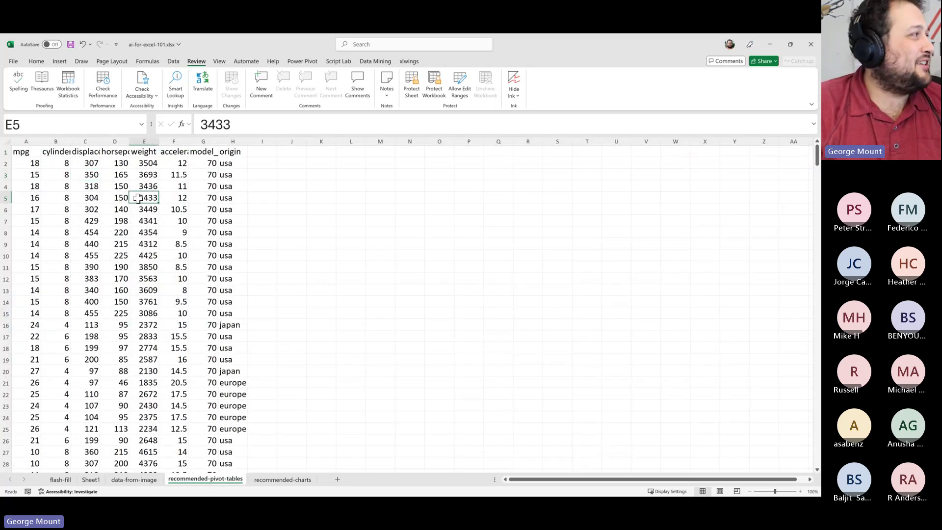
pyautogui.click(8, 142)
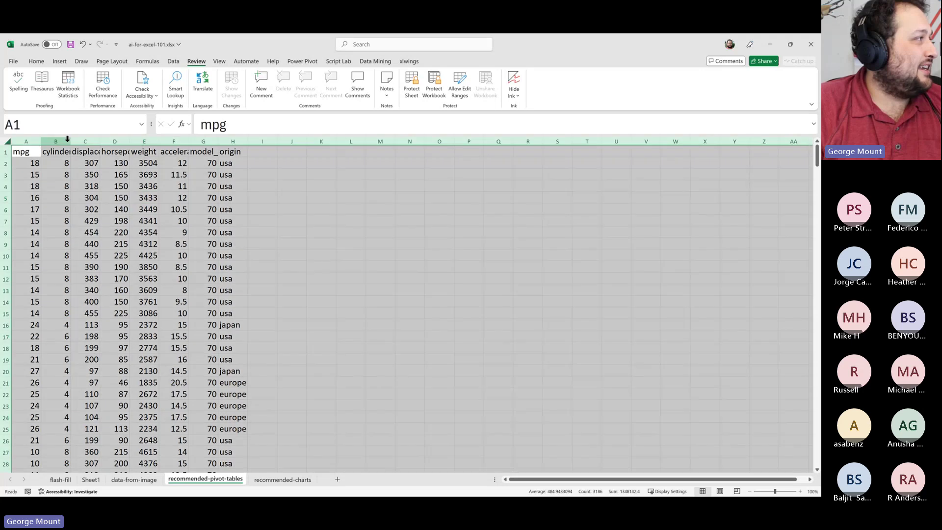
pyautogui.doubleClick(71, 141)
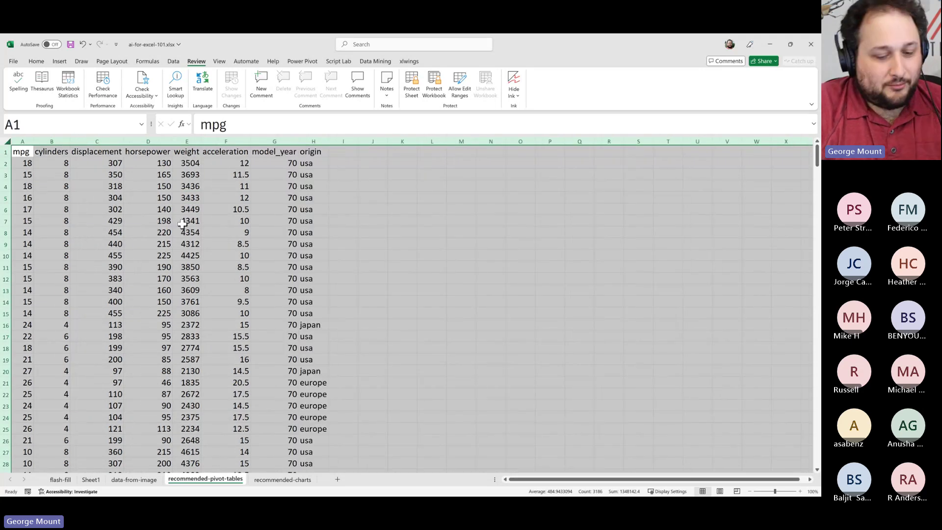
pyautogui.click(176, 219)
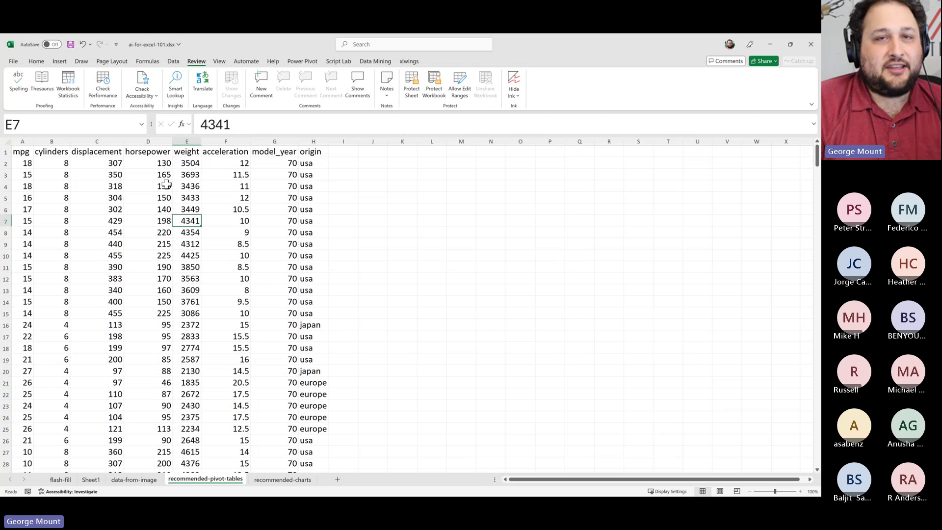
pyautogui.click(126, 164)
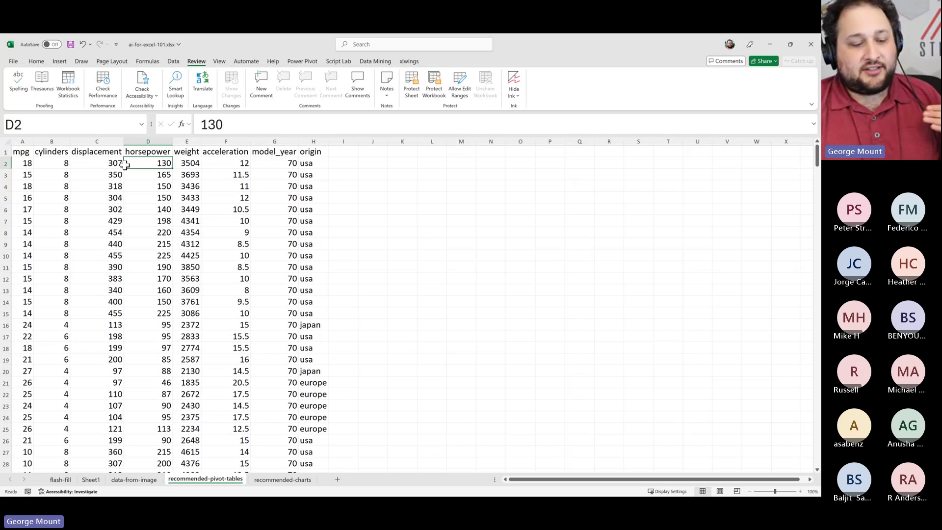
# Enter 'Power Query for data cleaning', 'Power Automate for data automation' and 'Python for advanced analysis' in K3:K5
pyautogui.click(402, 185)
pyautogui.click(405, 174)
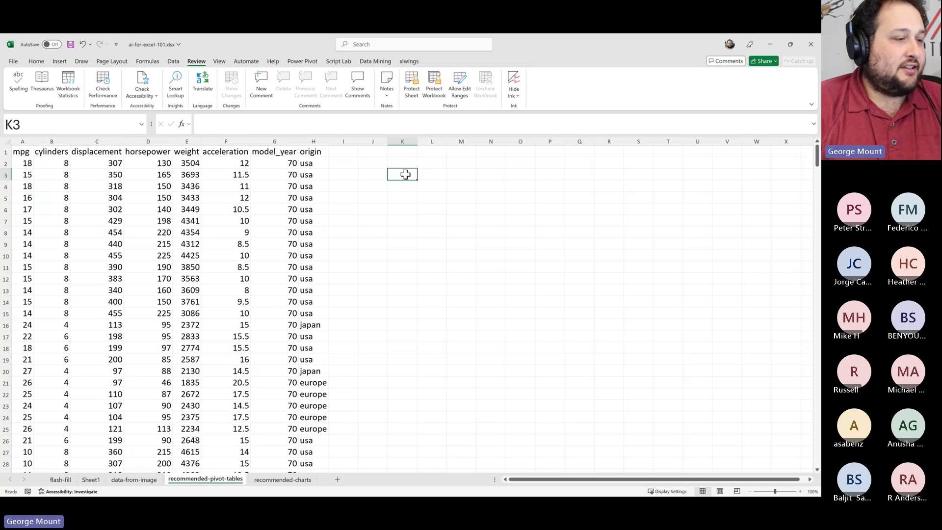
pyautogui.write('Power Query ')
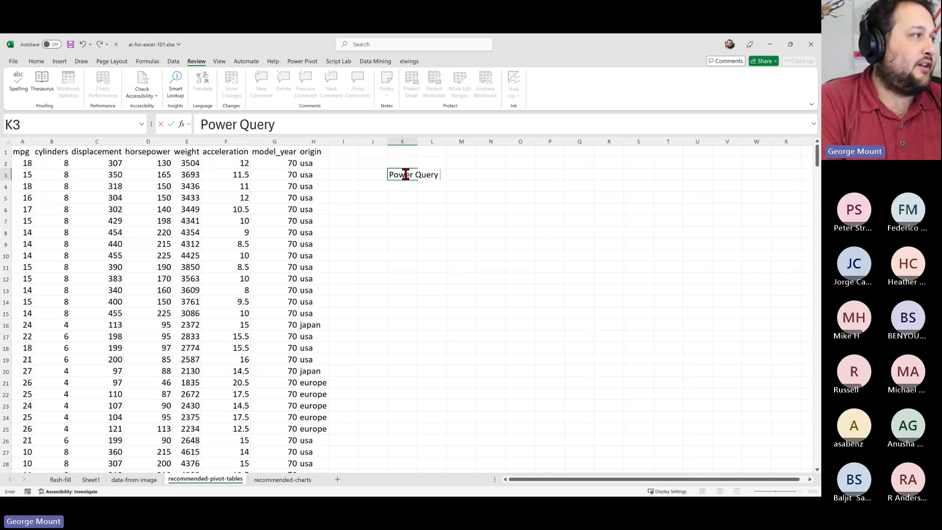
pyautogui.write('for data cleaning')
pyautogui.press('Return')
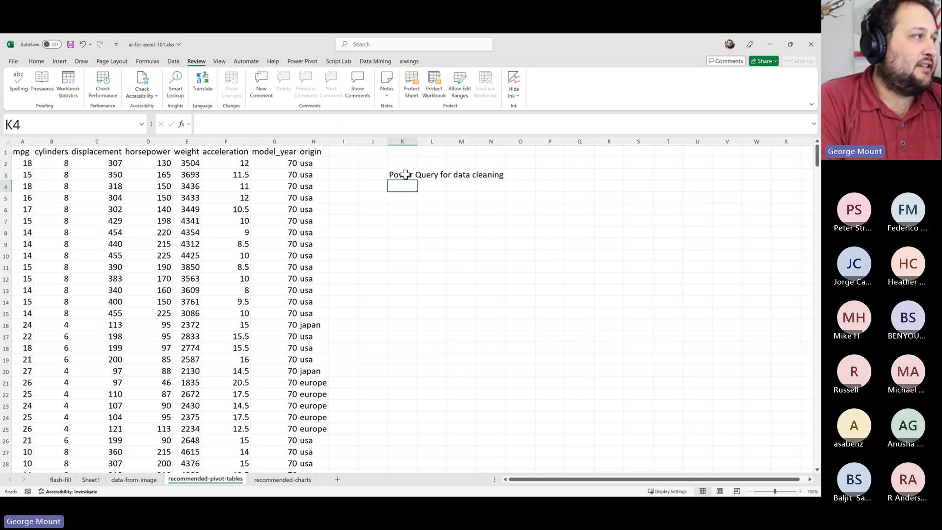
pyautogui.write('Power Automate for')
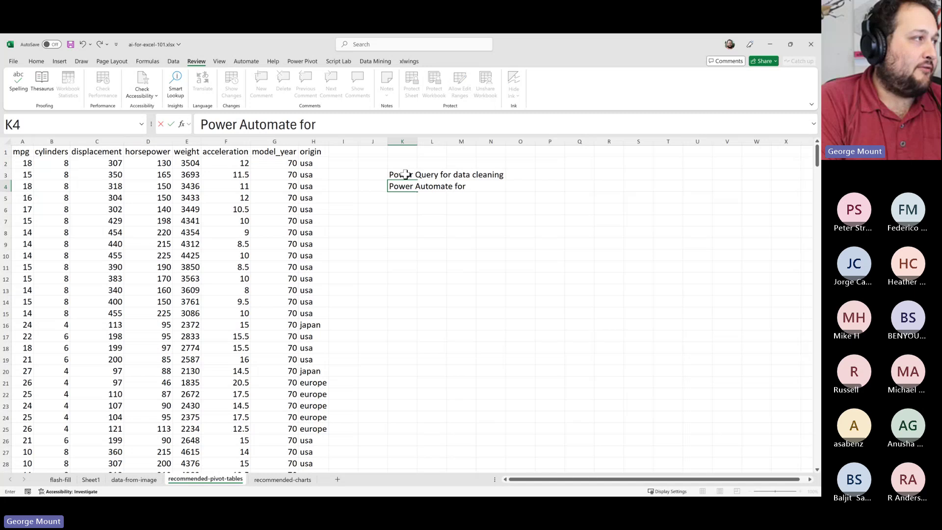
pyautogui.write(' data auto')
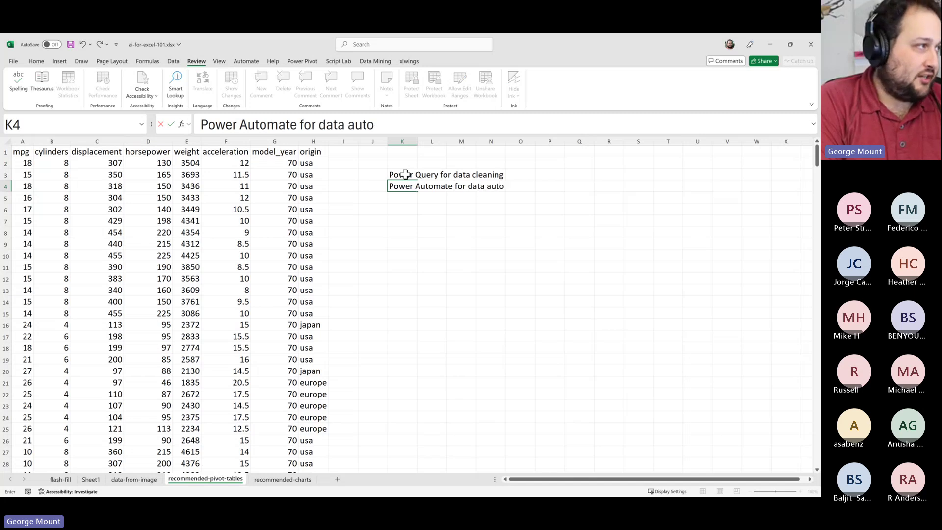
pyautogui.write('mation')
pyautogui.press('Return')
pyautogui.write('Pyt')
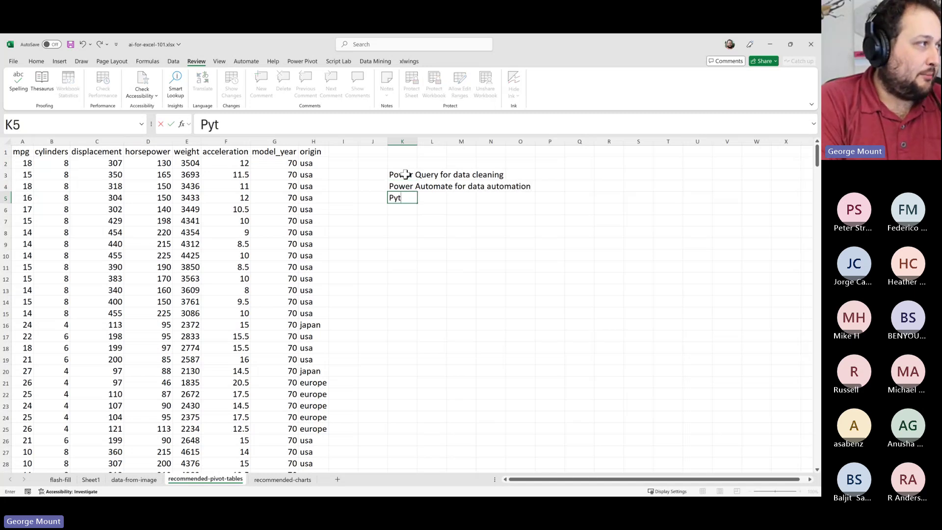
pyautogui.write('hon for advanced')
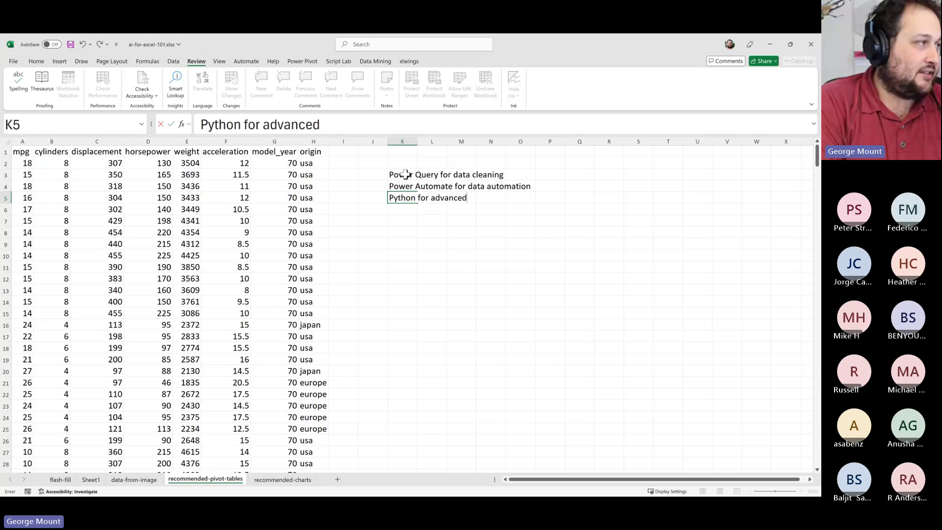
pyautogui.write(' anmalys')
pyautogui.press('BackSpace')
pyautogui.press('BackSpace')
pyautogui.press('BackSpace')
pyautogui.press('BackSpace')
pyautogui.press('BackSpace')
pyautogui.write('alysis')
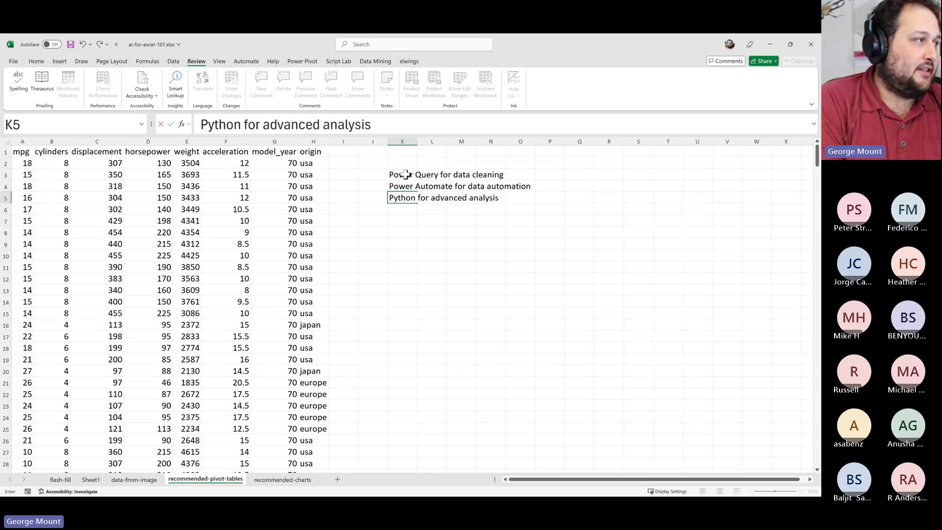
pyautogui.press('Return')
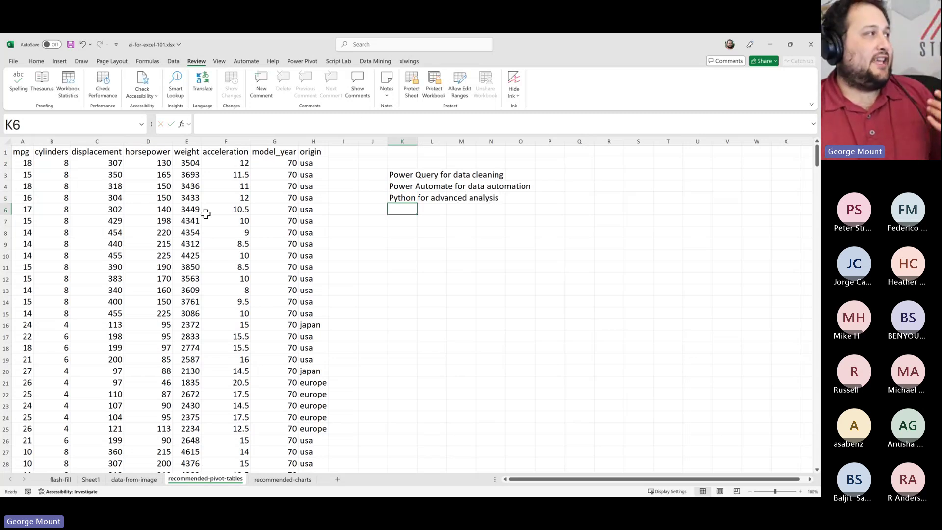
# Put the selection back inside the car data and start a table with Ctrl+T
pyautogui.click(152, 188)
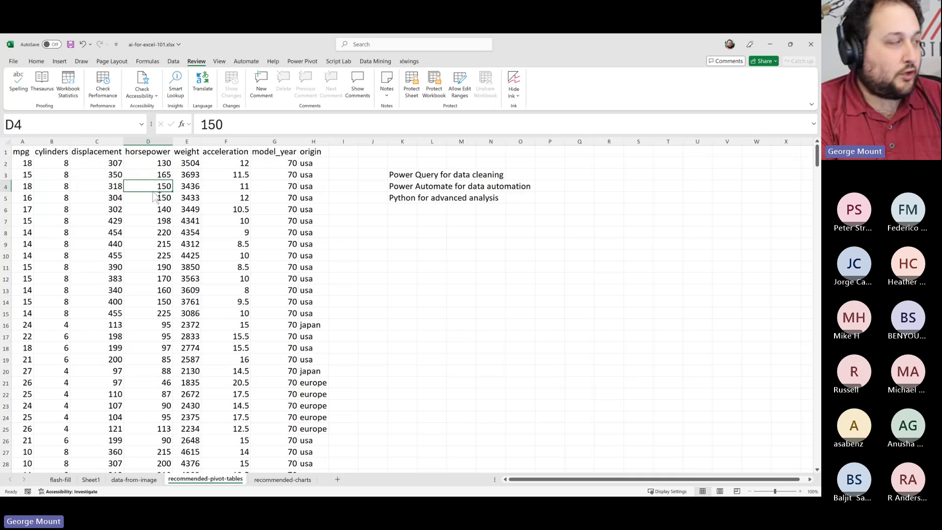
pyautogui.click(461, 255)
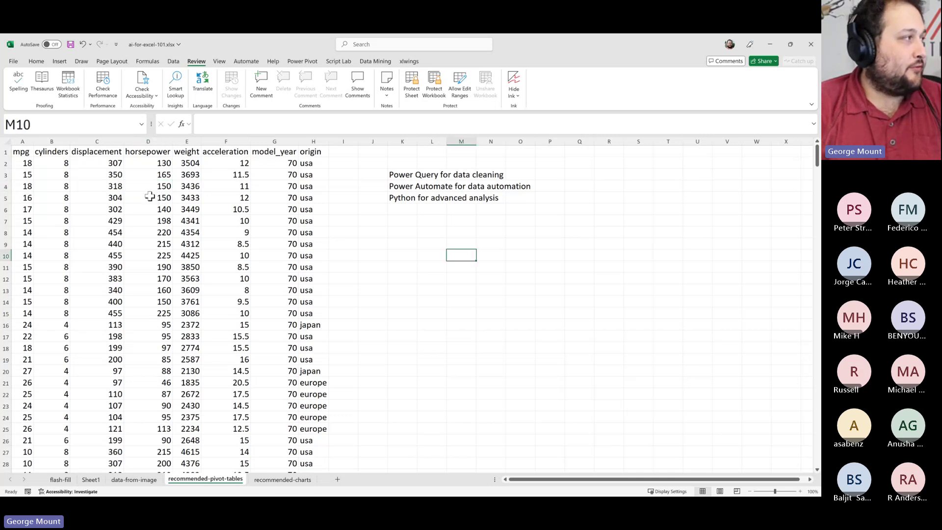
pyautogui.click(125, 195)
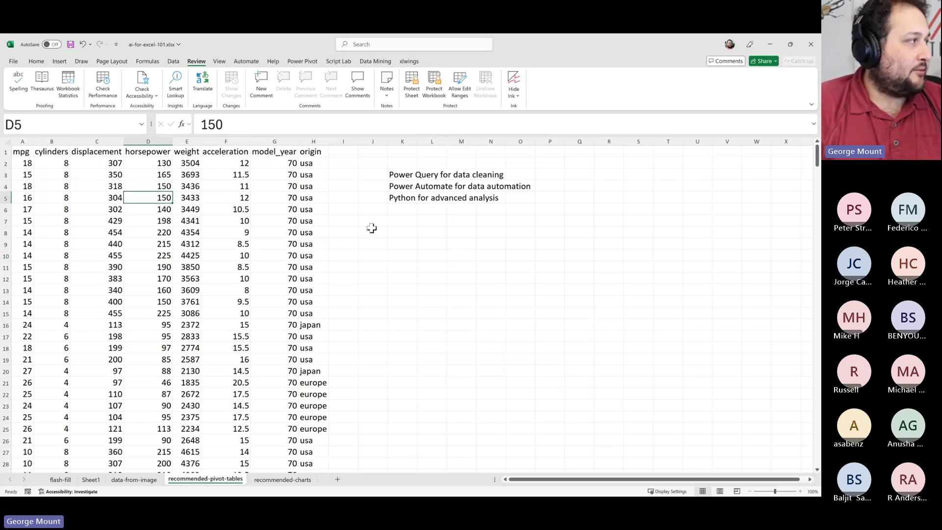
pyautogui.click(120, 197)
pyautogui.click(127, 208)
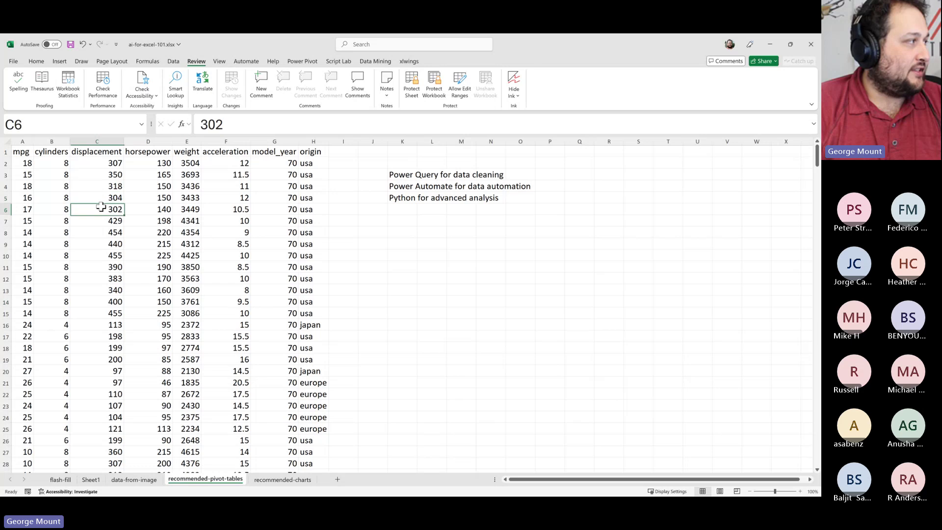
pyautogui.click(402, 278)
pyautogui.click(66, 206)
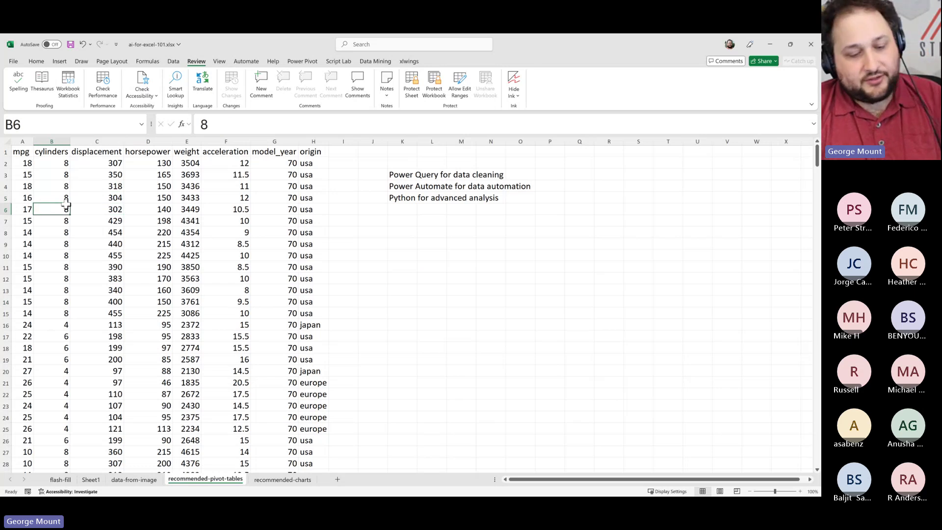
pyautogui.hotkey('ctrl', 't')
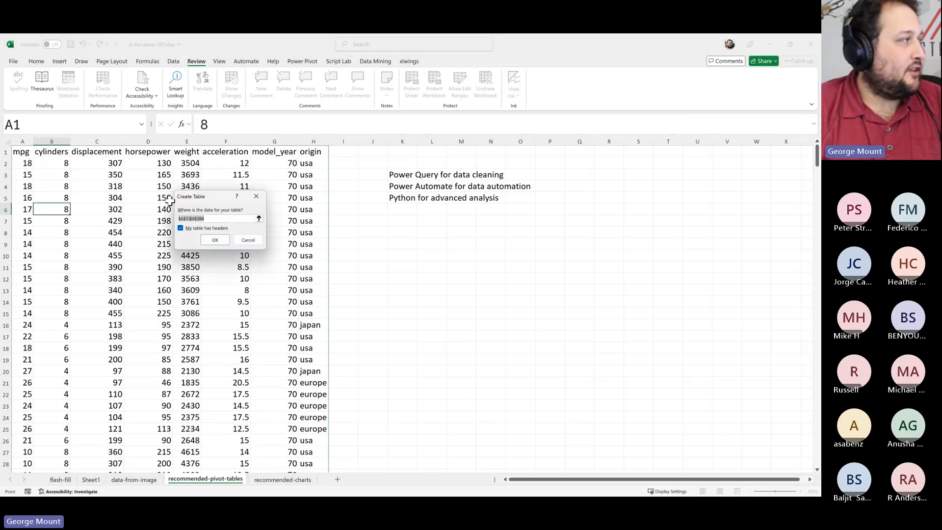
# Keep the range $A$1:$H$399 with headers enabled and create the table
pyautogui.doubleClick(185, 228)
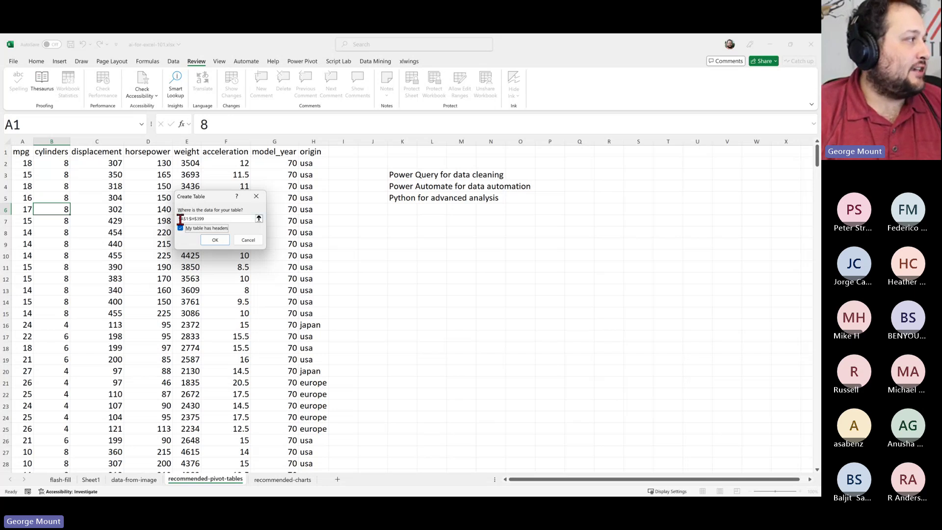
pyautogui.click(221, 218)
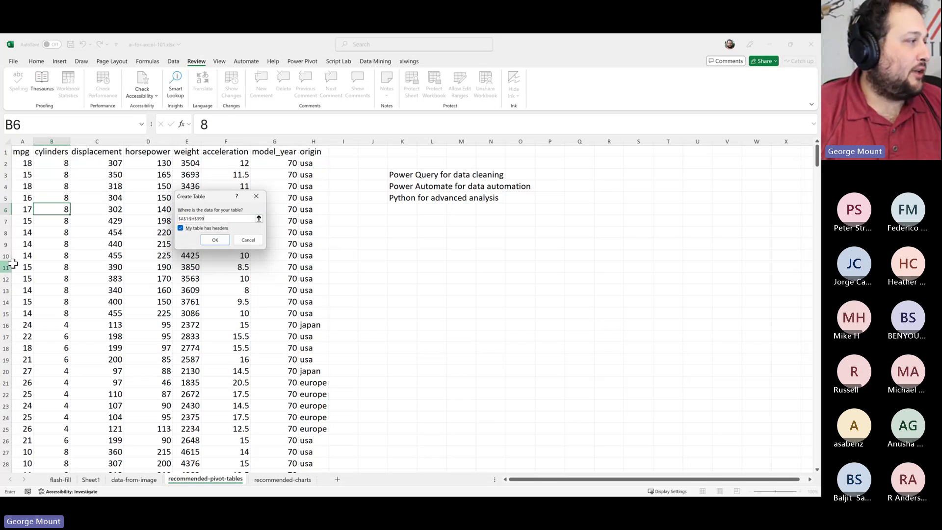
pyautogui.scroll(-5, 120, 342)
pyautogui.scroll(5, 120, 342)
pyautogui.click(215, 239)
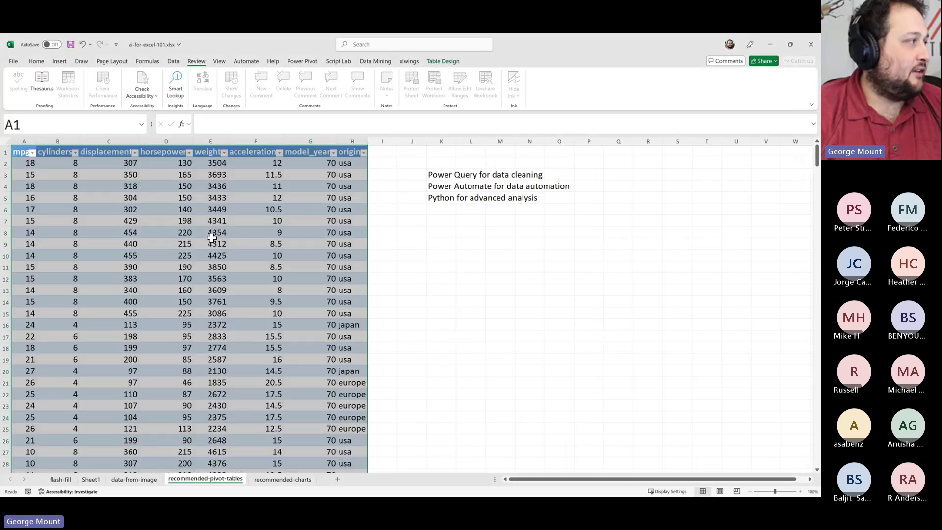
pyautogui.click(211, 233)
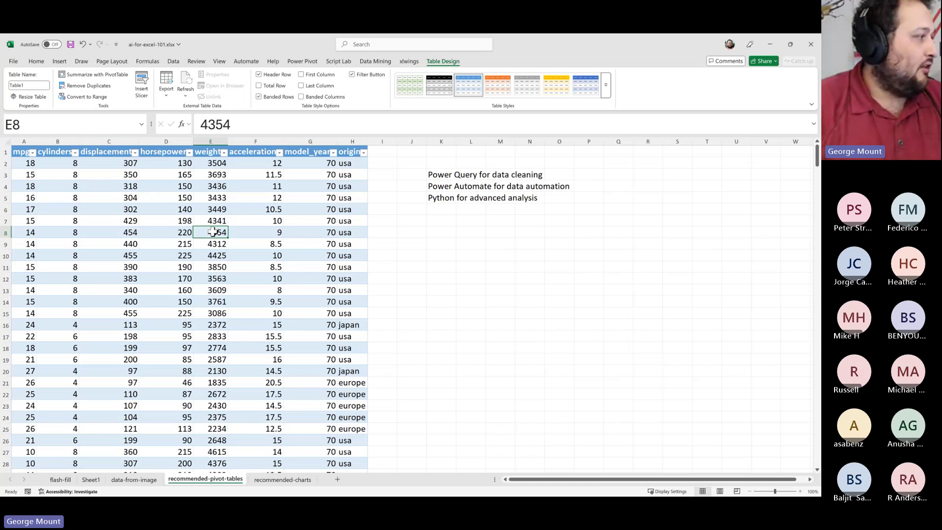
# Enter test cylinder values 5, 5 and 6 in the rows just below the table
pyautogui.scroll(-18, 216, 231)
pyautogui.click(109, 317)
pyautogui.hotkey('ctrl', 'Down')
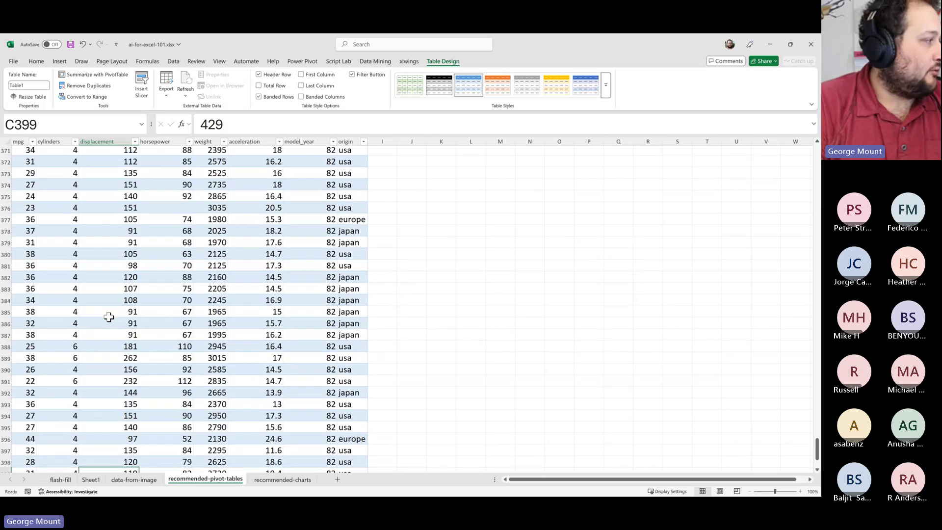
pyautogui.press('Down')
pyautogui.press('Left')
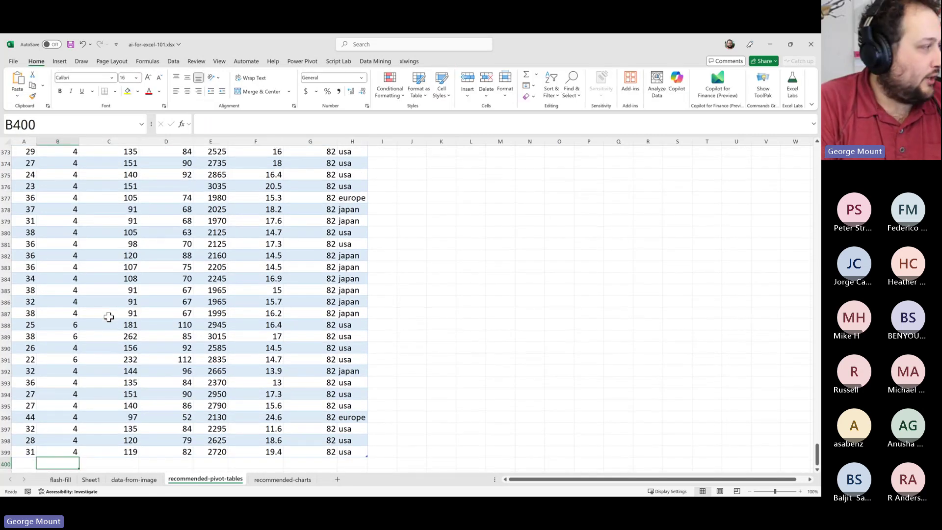
pyautogui.write('5')
pyautogui.press('Return')
pyautogui.write('5')
pyautogui.press('Return')
pyautogui.write('6')
pyautogui.press('Return')
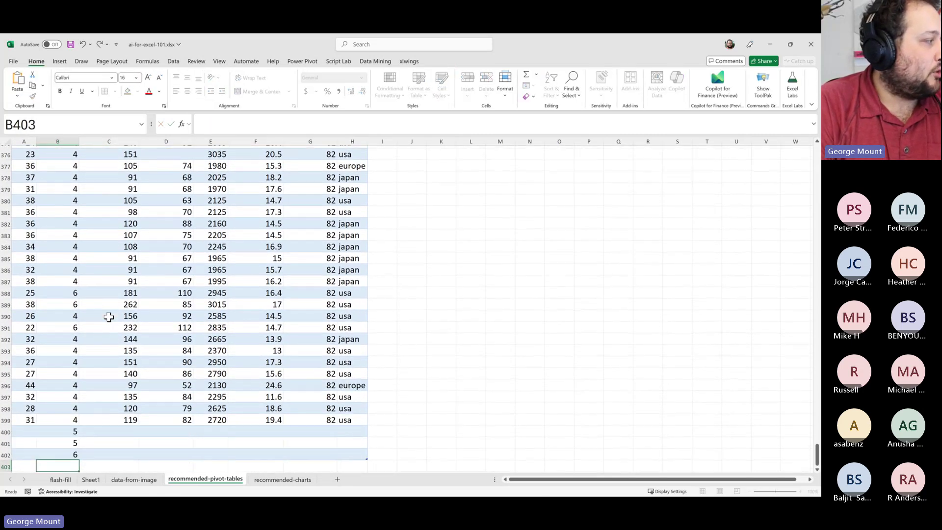
pyautogui.press('Up')
pyautogui.press('Up')
# Delete rows 400–404 so the table ends at row 399 again
pyautogui.scroll(-1, 103, 353)
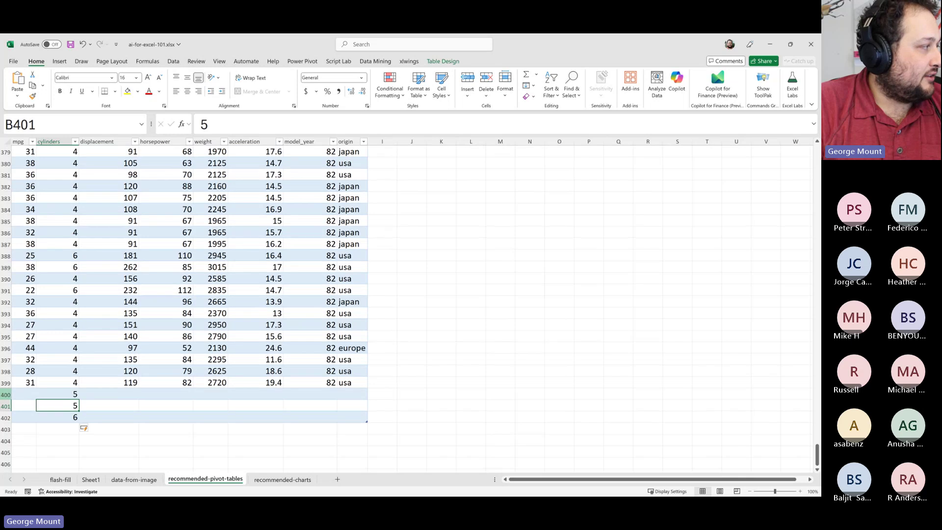
pyautogui.moveTo(1, 394); pyautogui.dragTo(3, 440)
pyautogui.rightClick(61, 417)
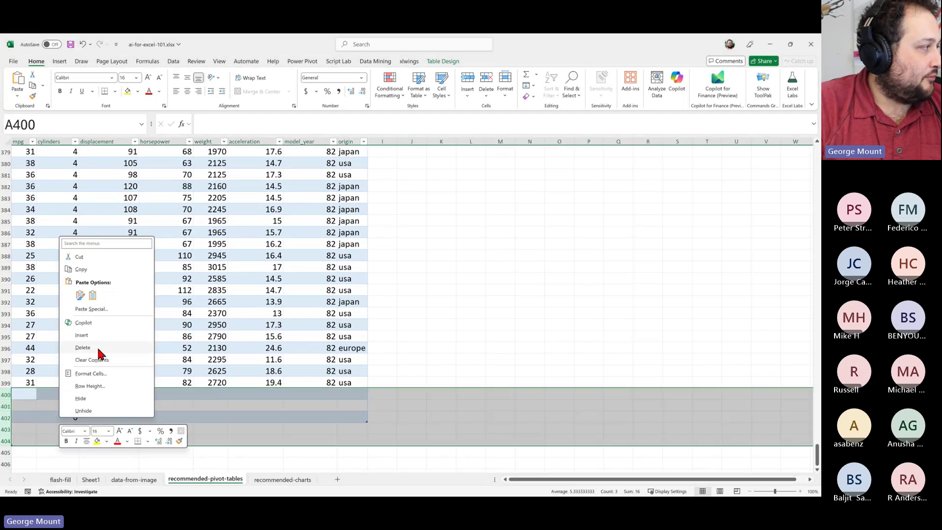
pyautogui.click(83, 347)
pyautogui.click(159, 301)
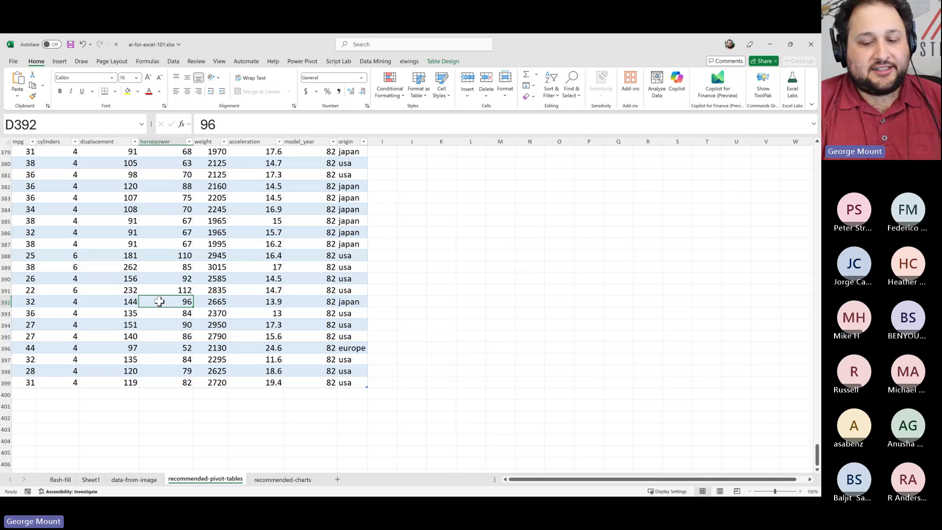
# Jump to the top of the sheet and select a single cell inside the car table, with Insert options showing
pyautogui.hotkey('ctrl', 'Home')
pyautogui.click(181, 219)
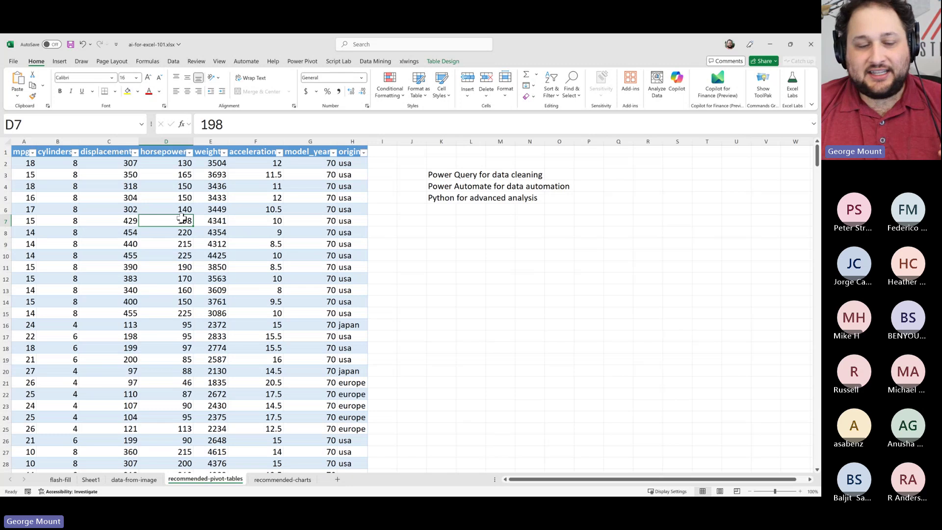
pyautogui.moveTo(294, 186); pyautogui.dragTo(3, 354)
pyautogui.click(42, 217)
pyautogui.moveTo(30, 174); pyautogui.dragTo(55, 164)
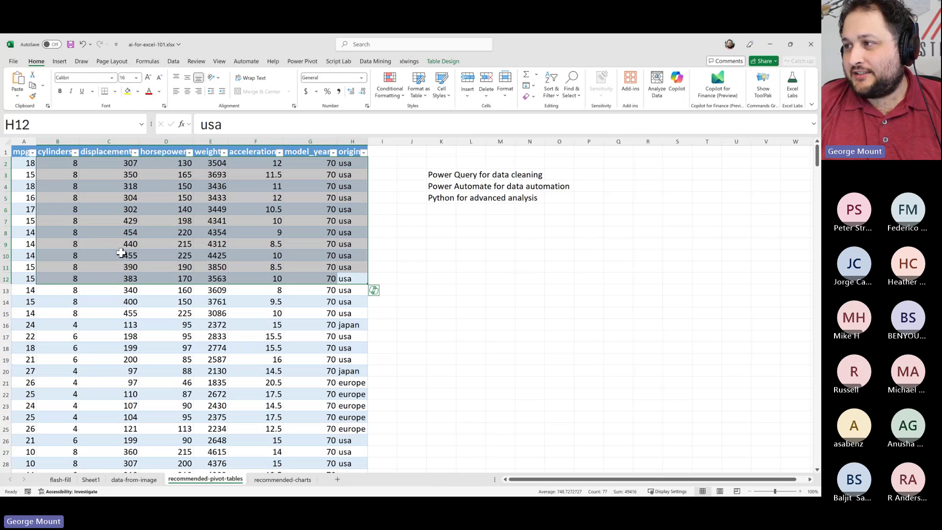
pyautogui.click(120, 244)
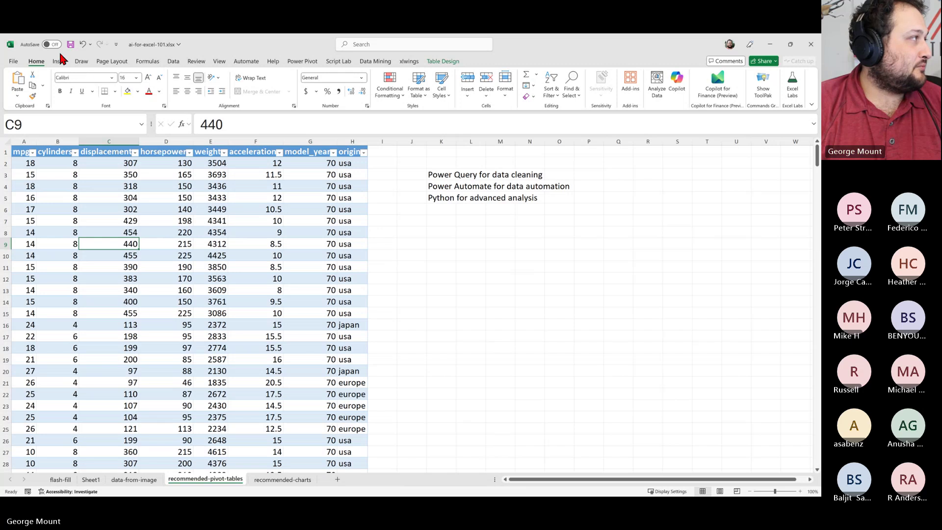
pyautogui.click(58, 63)
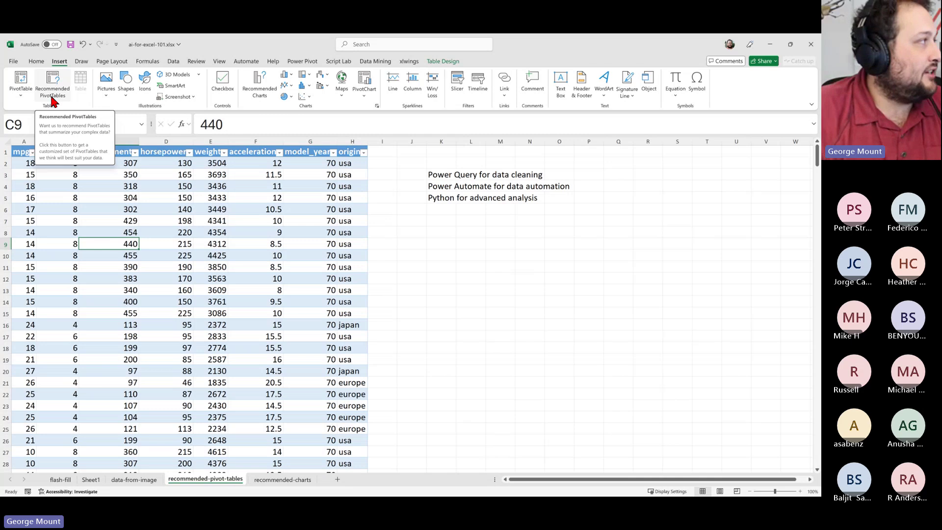
pyautogui.click(25, 82)
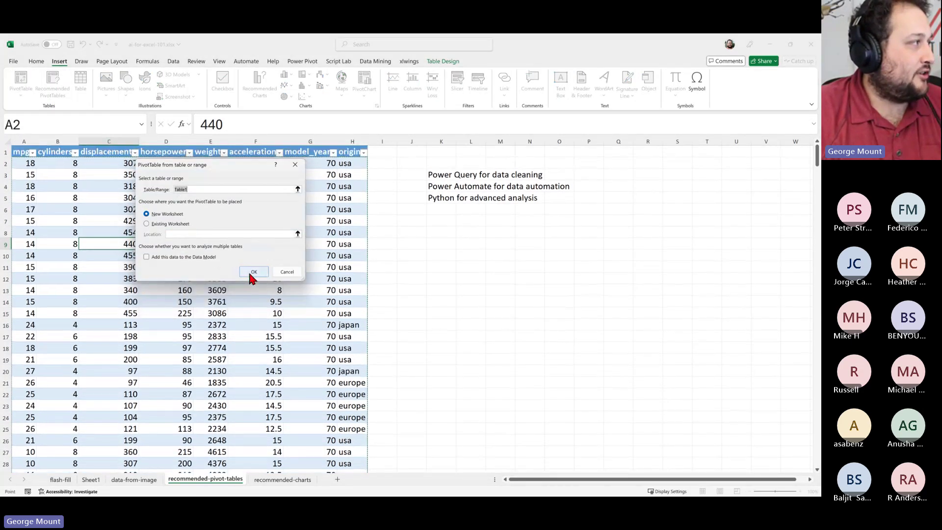
pyautogui.click(251, 274)
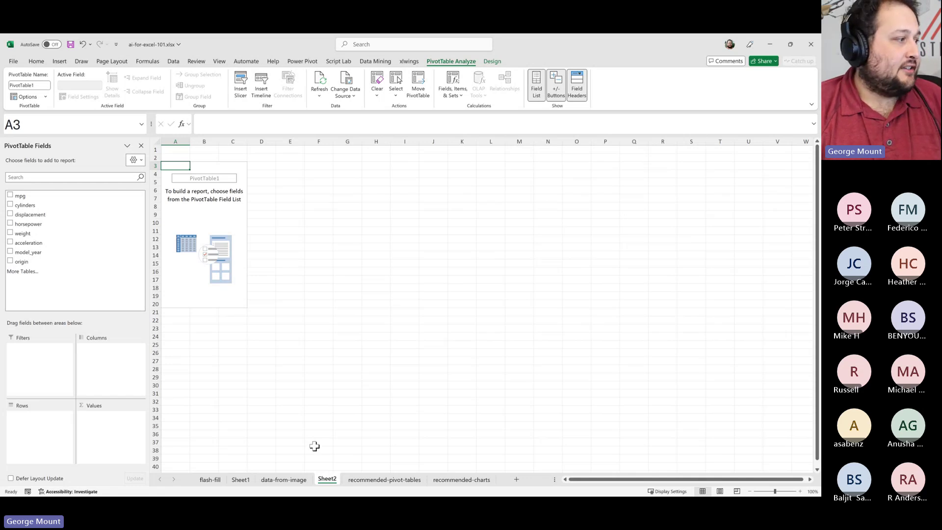
pyautogui.rightClick(322, 479)
pyautogui.click(345, 356)
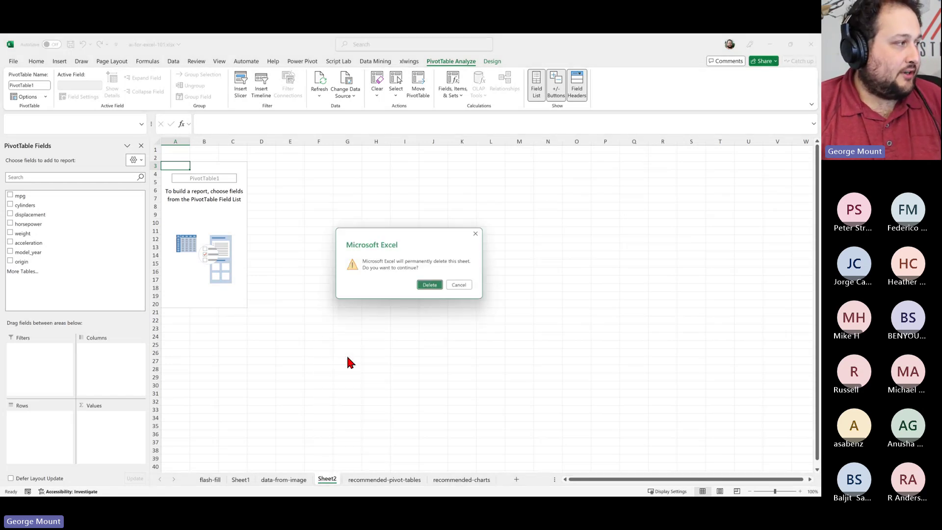
pyautogui.click(428, 285)
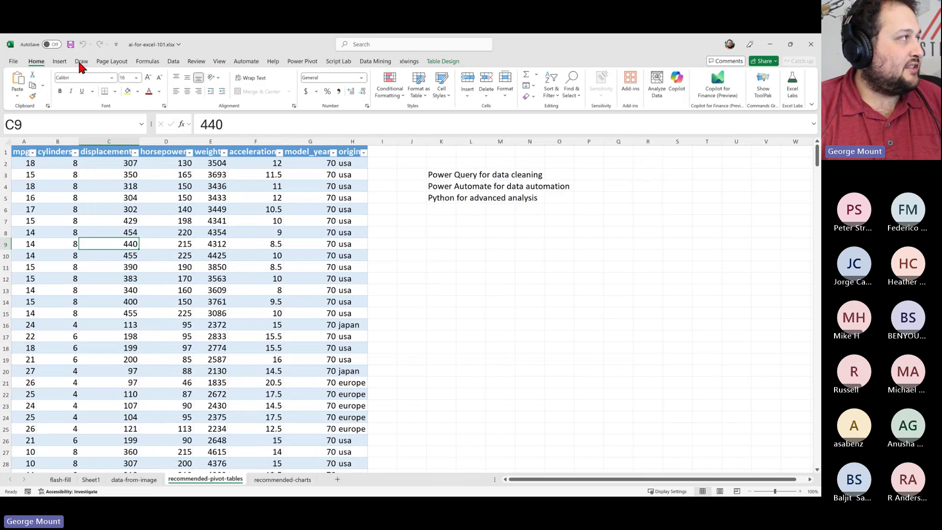
pyautogui.click(55, 61)
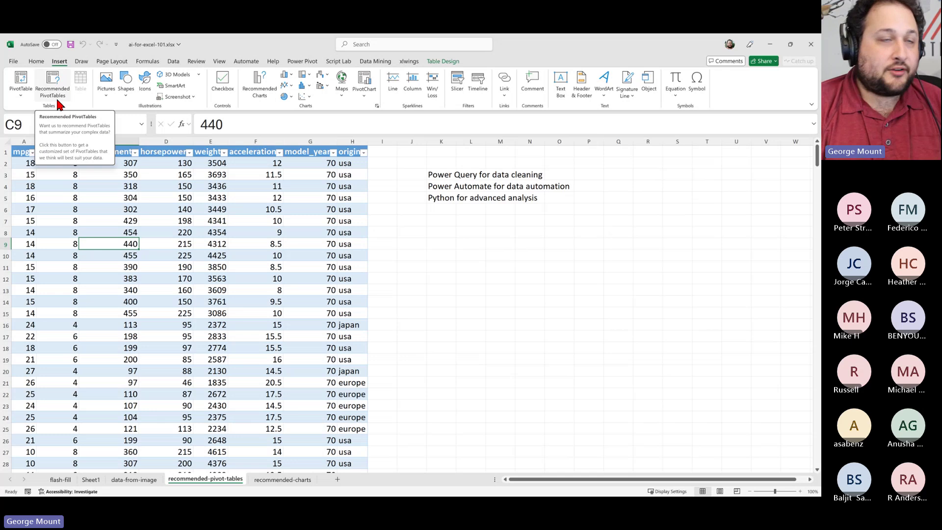
# Launch Recommended PivotTables with Table1 confirmed as the source range
pyautogui.click(58, 91)
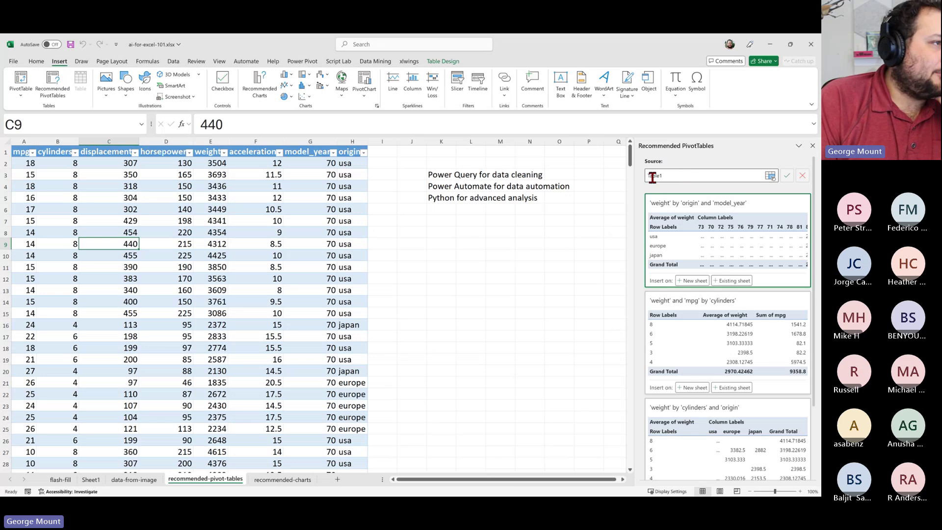
pyautogui.moveTo(633, 177); pyautogui.dragTo(546, 177)
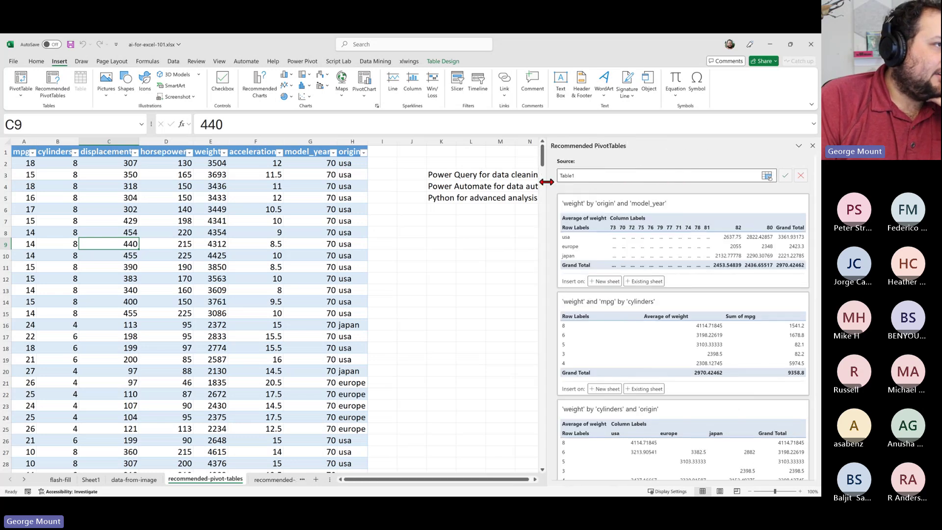
pyautogui.click(574, 176)
pyautogui.scroll(-5, 141, 268)
pyautogui.scroll(-5, 140, 267)
pyautogui.scroll(10, 129, 303)
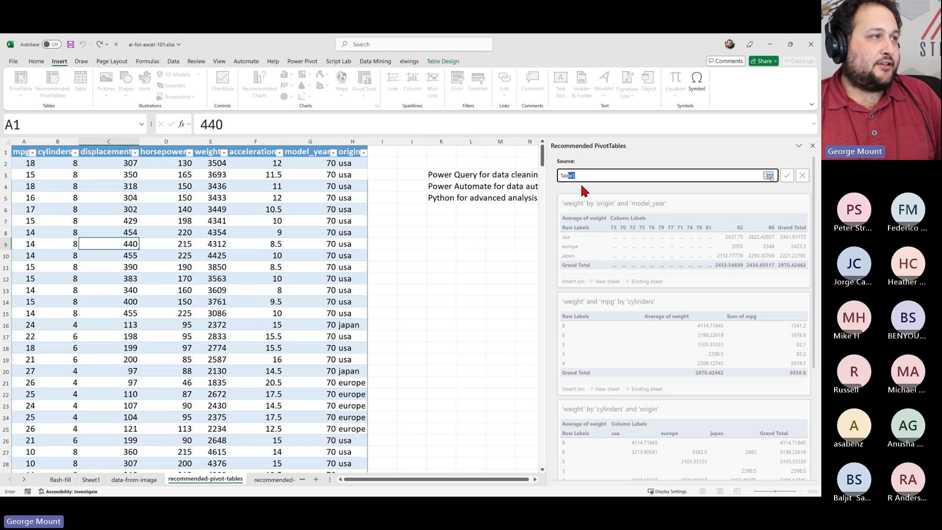
pyautogui.click(785, 176)
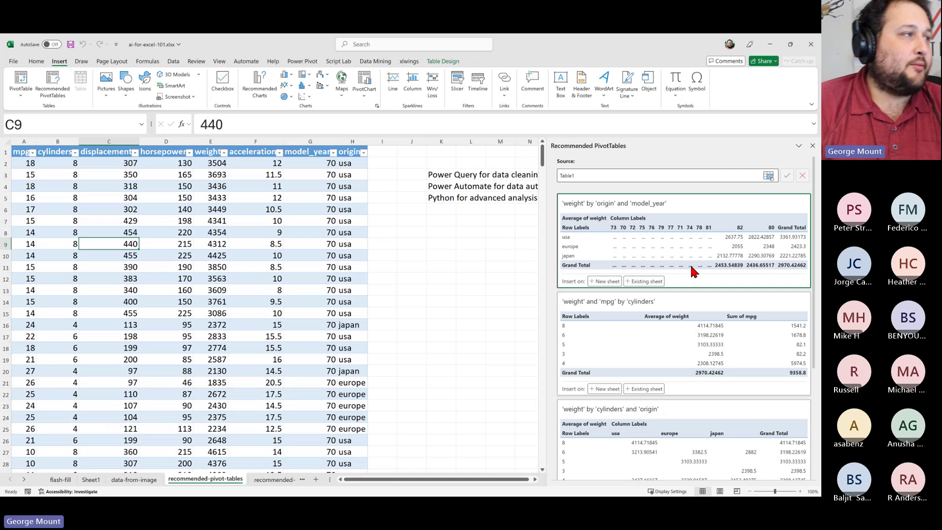
# Browse the suggested PivotTable cards, including weight and mpg by cylinders
pyautogui.scroll(-2, 691, 270)
pyautogui.scroll(-3, 692, 271)
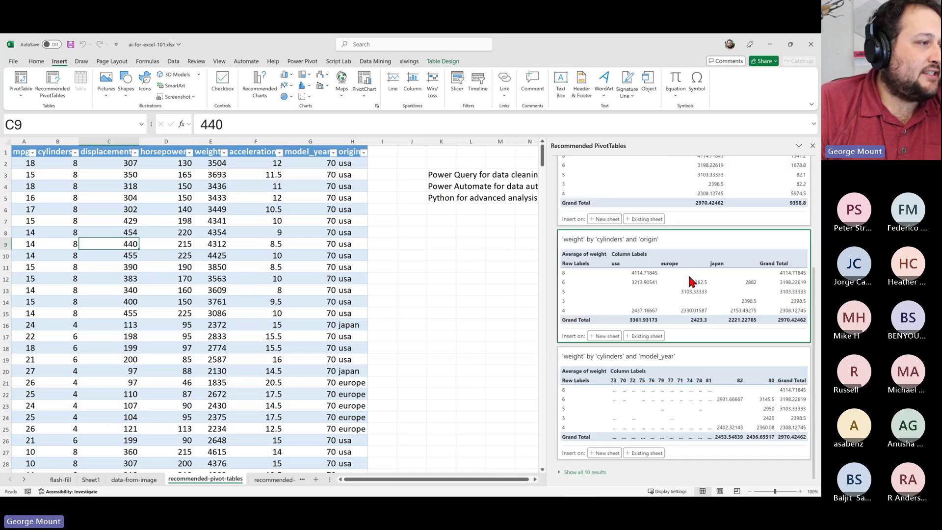
pyautogui.scroll(4, 627, 340)
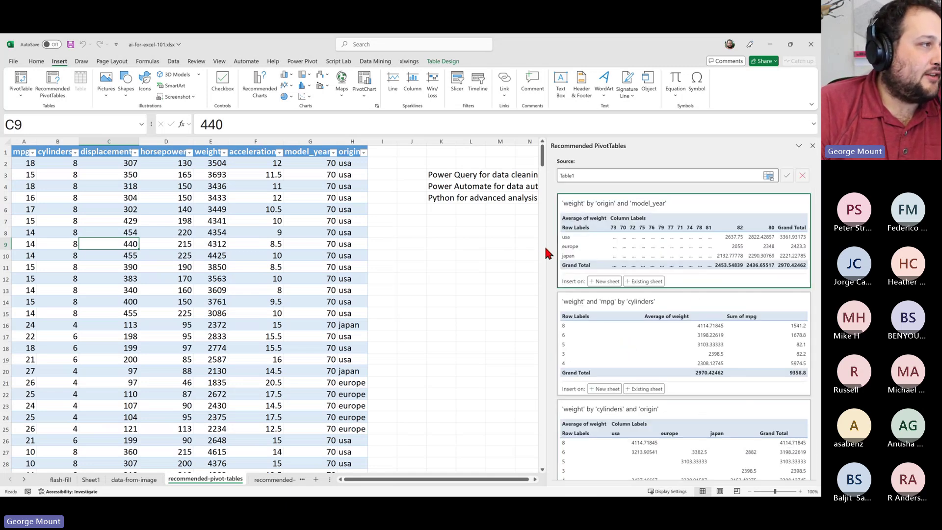
pyautogui.moveTo(547, 246); pyautogui.dragTo(523, 248)
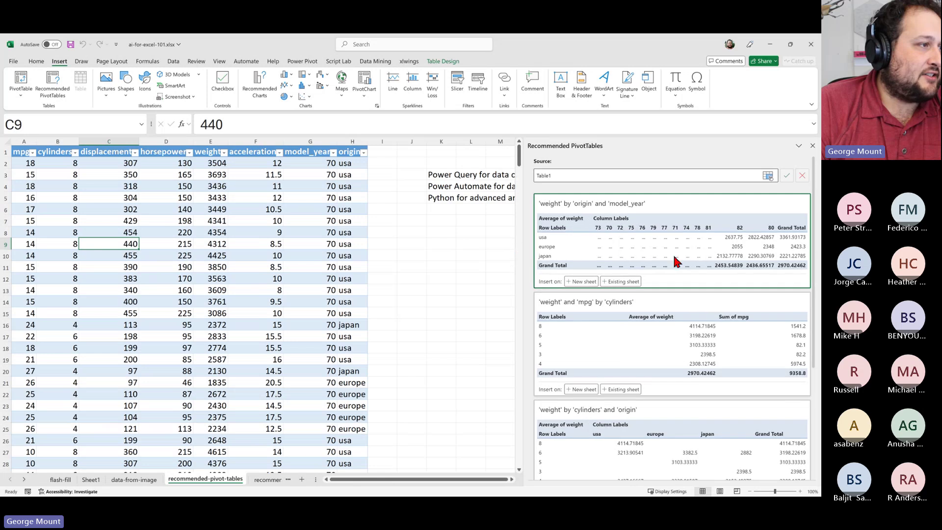
pyautogui.scroll(-3, 709, 267)
pyautogui.scroll(4, 779, 321)
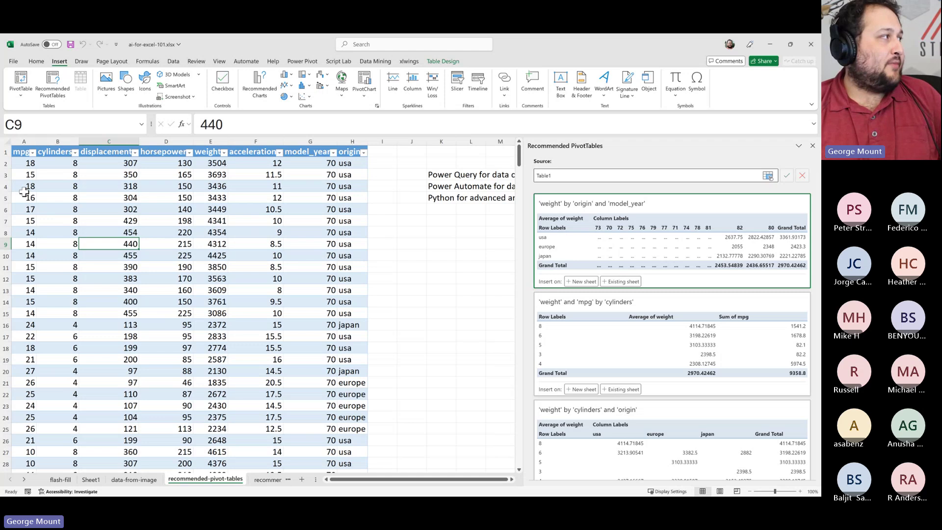
pyautogui.scroll(-2, 612, 263)
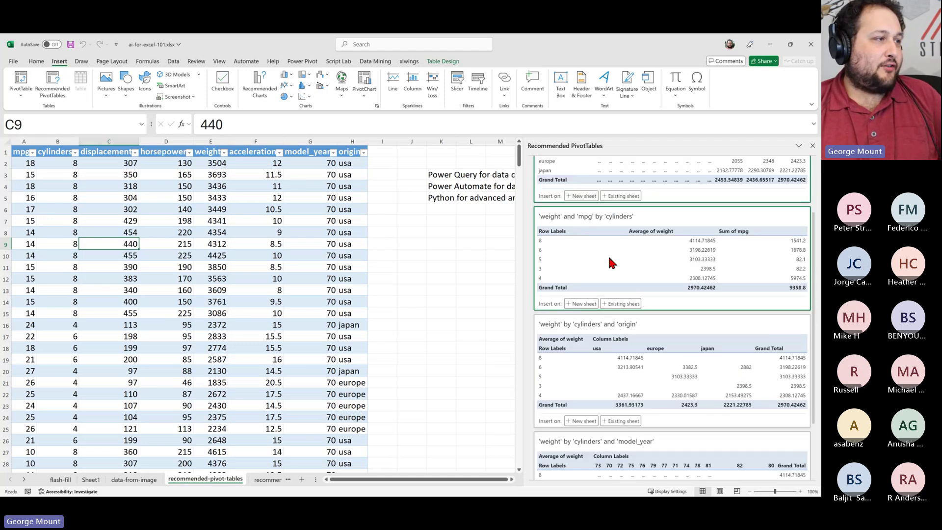
pyautogui.scroll(1, 648, 268)
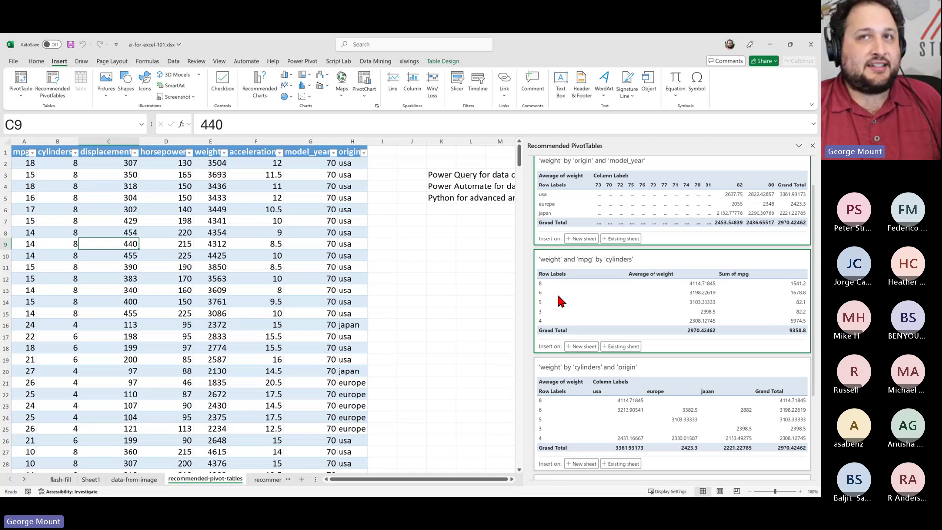
# Place the 'weight' and 'mpg' by 'cylinders' PivotTable on a new sheet
pyautogui.click(575, 346)
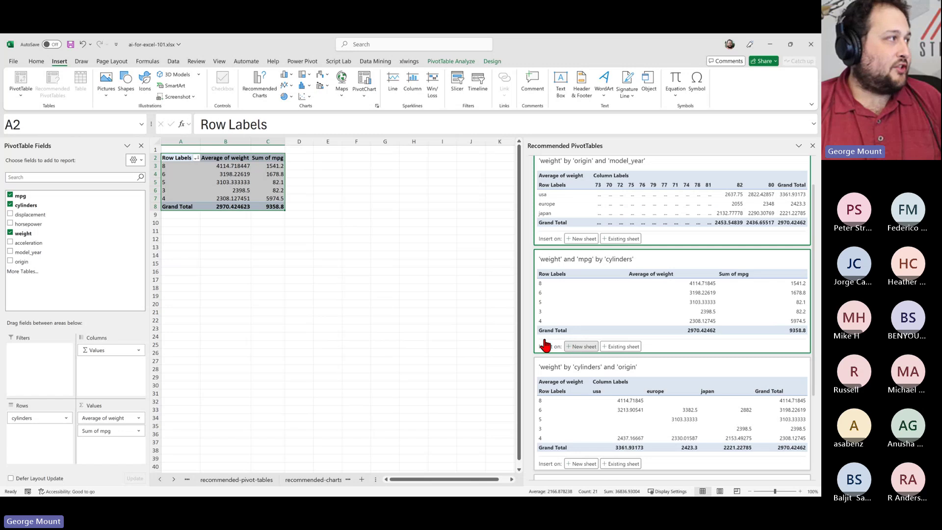
pyautogui.click(278, 262)
pyautogui.click(76, 174)
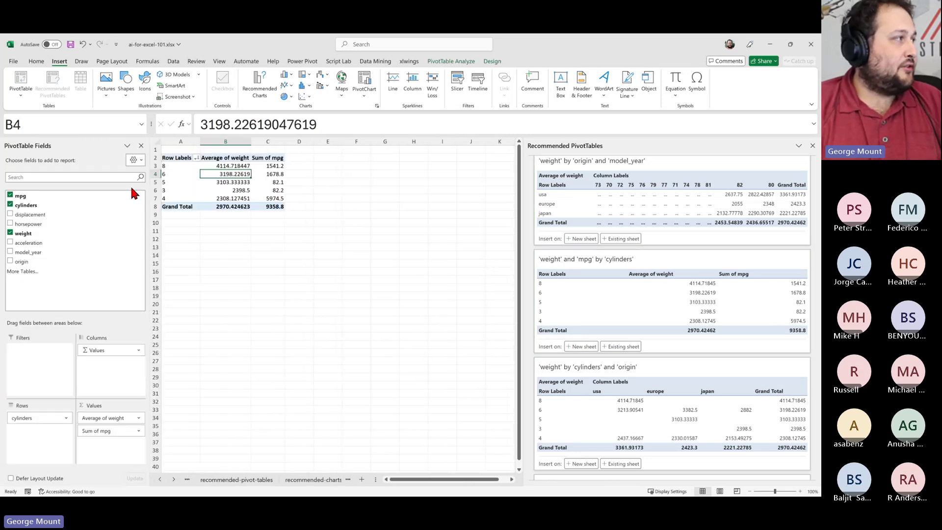
pyautogui.scroll(6, 343, 299)
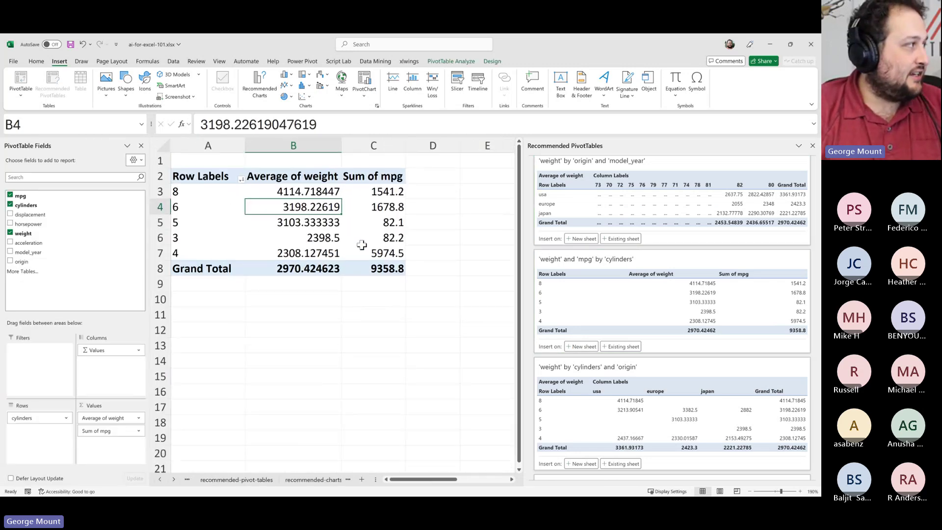
# Change the Sum of mpg field to summarize by Average
pyautogui.click(371, 175)
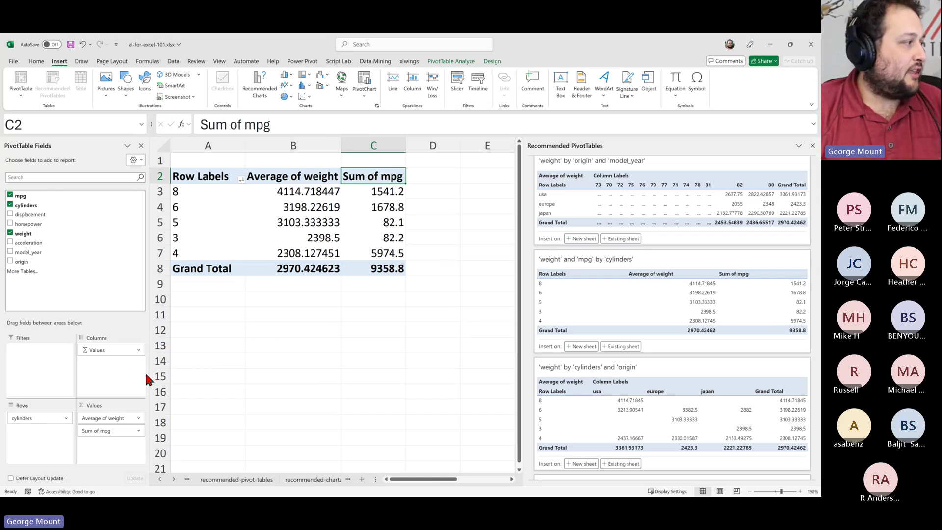
pyautogui.click(132, 431)
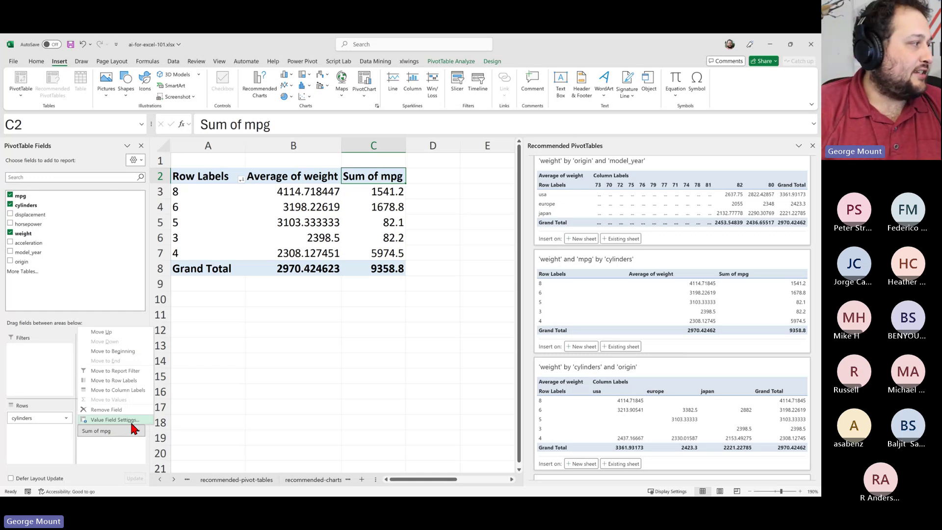
pyautogui.click(131, 421)
pyautogui.click(117, 192)
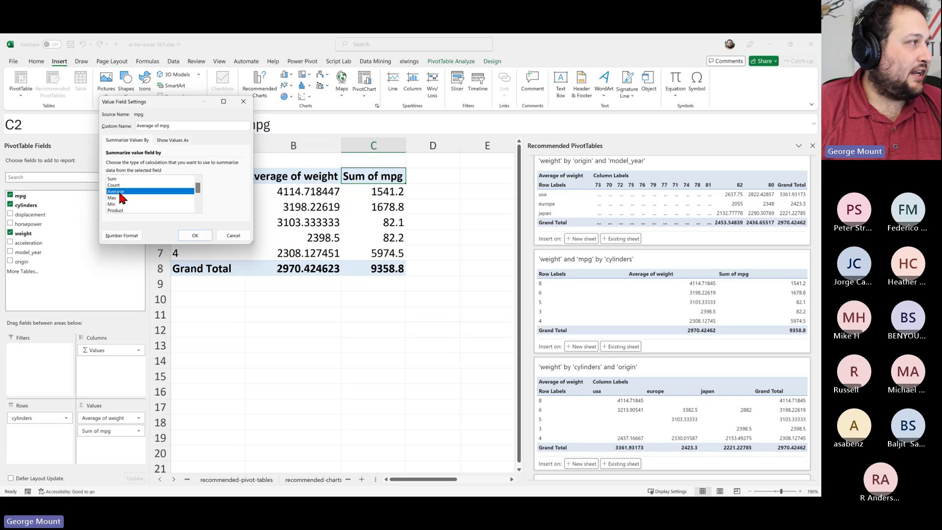
pyautogui.click(190, 238)
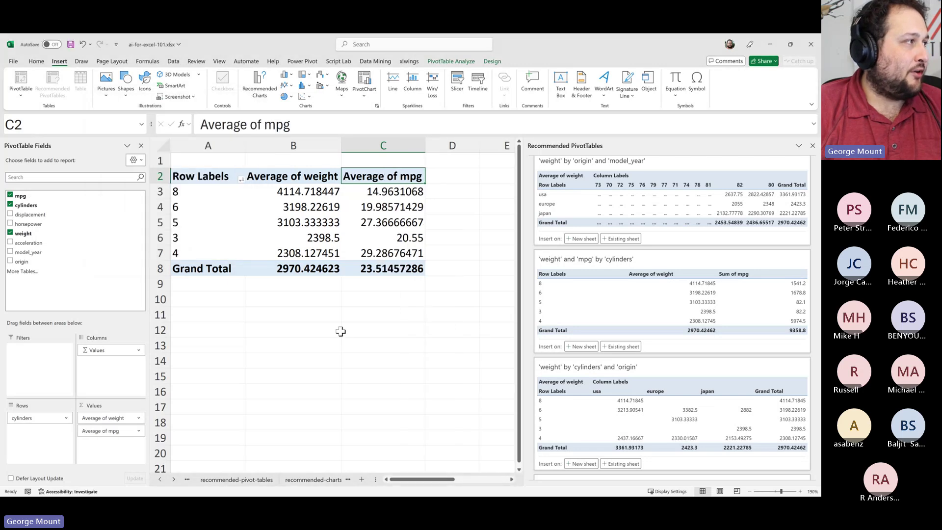
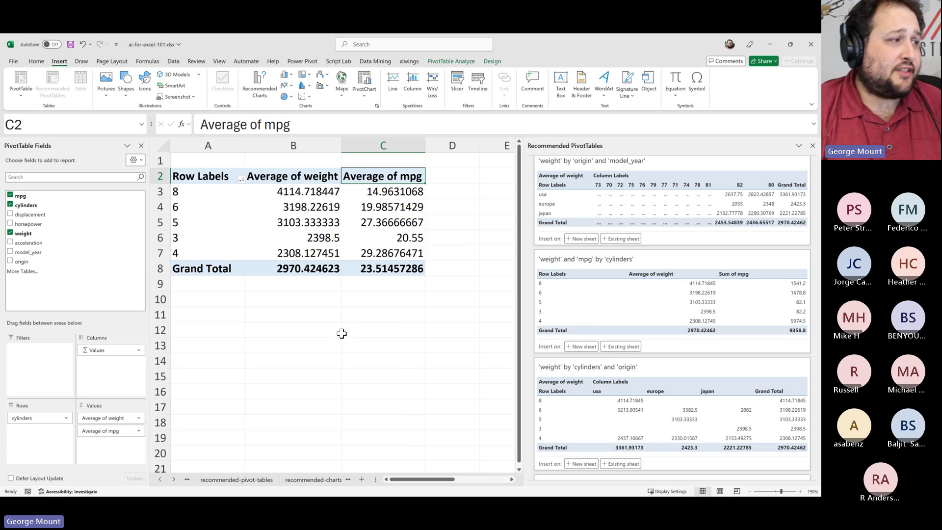
# Expand the recommended PivotTable cards to 'Show all 10 results' and scroll through them
pyautogui.scroll(-3, 693, 353)
pyautogui.scroll(4, 689, 372)
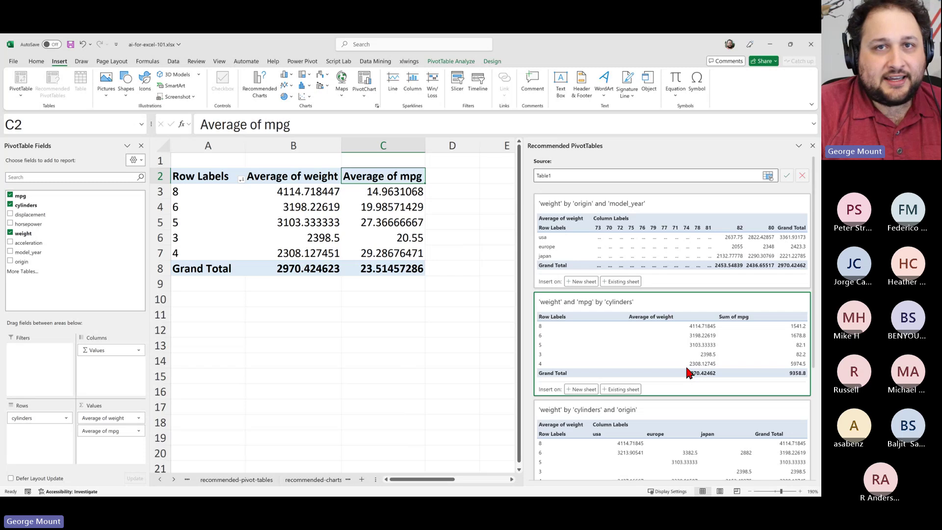
pyautogui.scroll(-5, 689, 374)
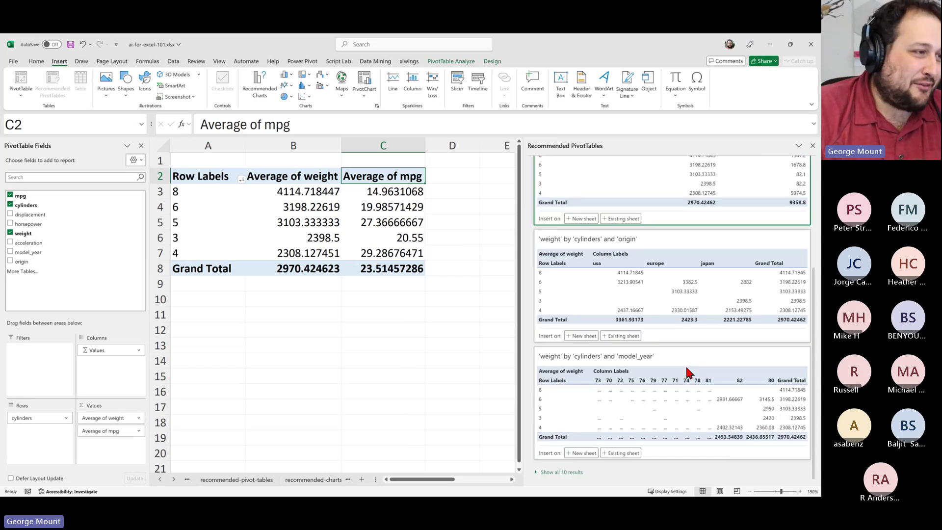
pyautogui.scroll(5, 682, 385)
pyautogui.scroll(-5, 665, 293)
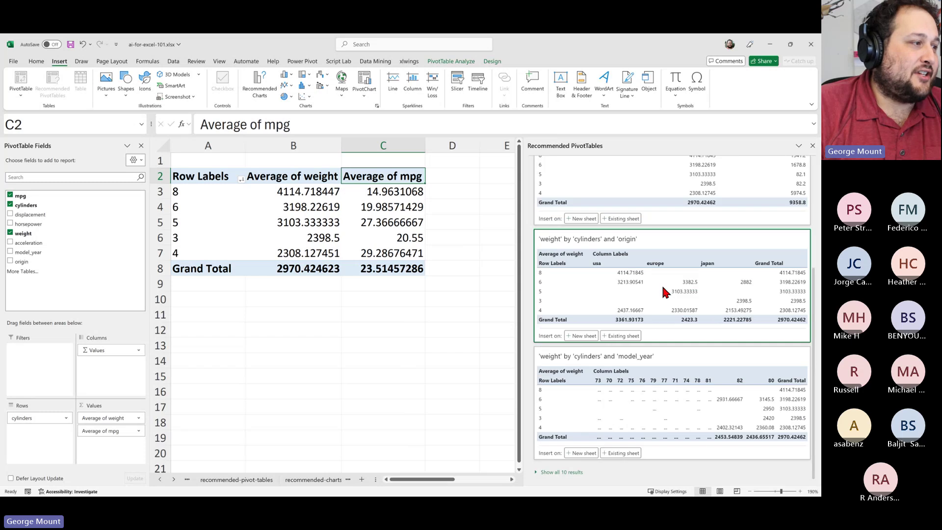
pyautogui.click(553, 472)
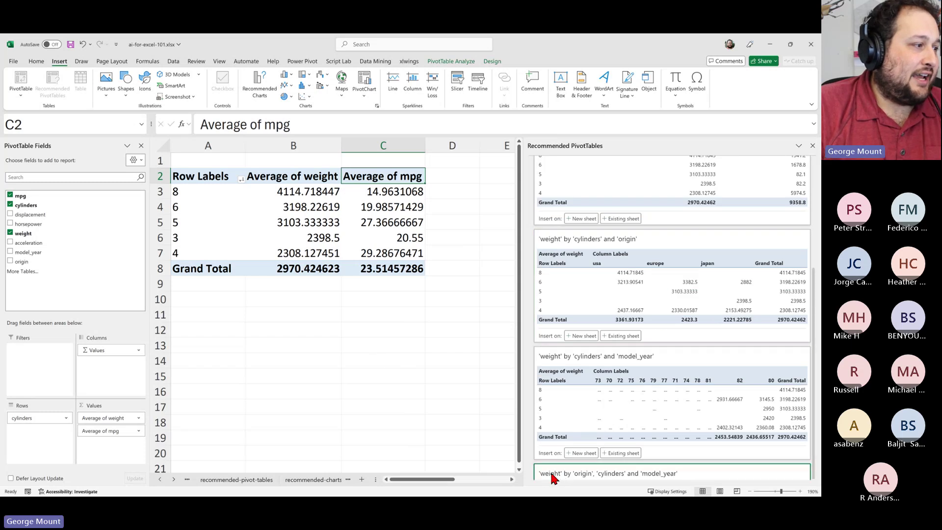
pyautogui.scroll(-15, 687, 343)
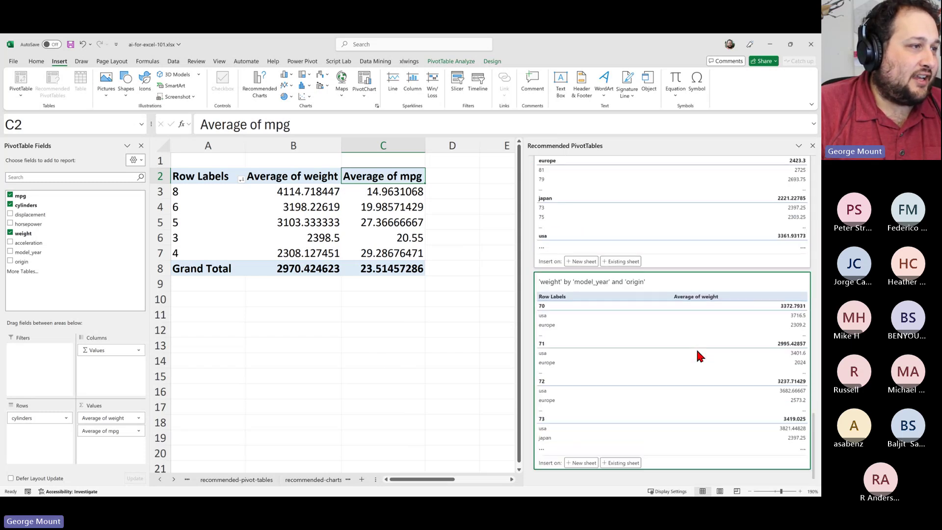
pyautogui.scroll(8, 679, 366)
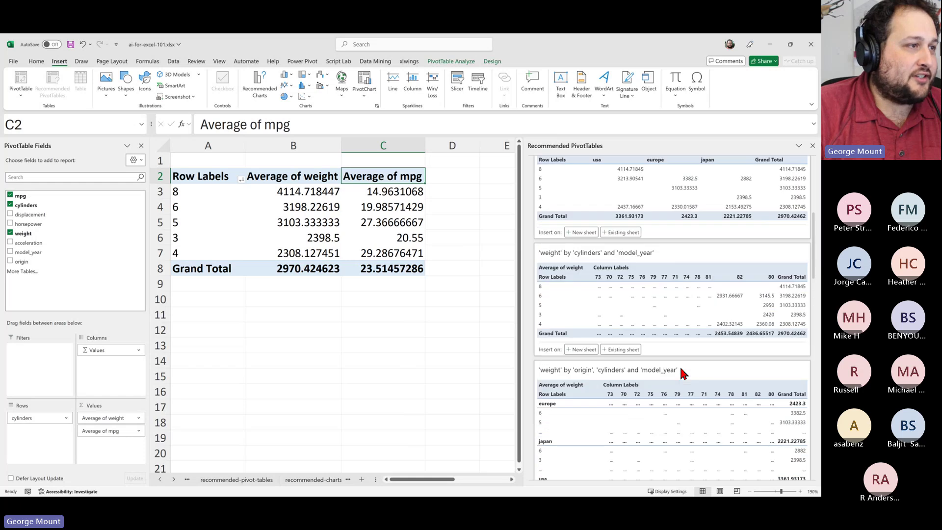
pyautogui.scroll(-6, 679, 366)
pyautogui.scroll(-8, 681, 372)
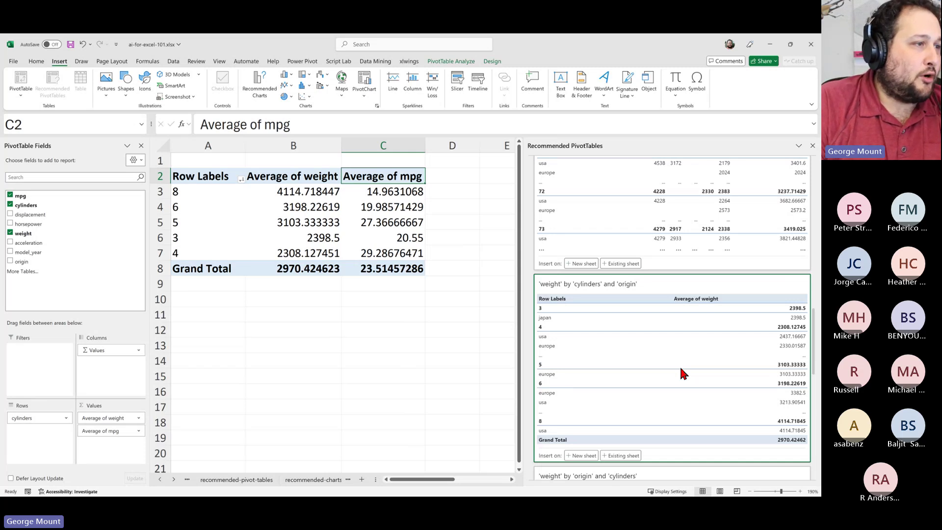
pyautogui.scroll(-4, 679, 366)
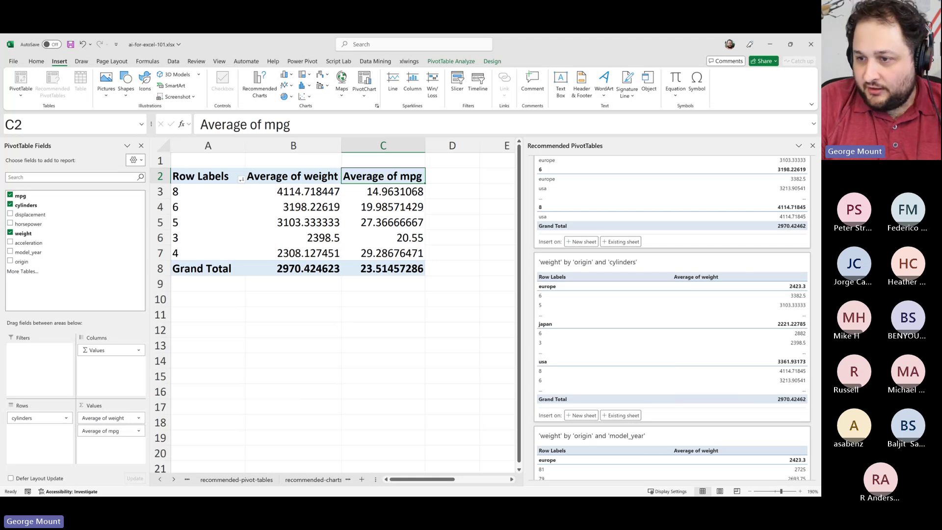
# Go to the recommended-charts sheet and select cell A2 in the two-column data
pyautogui.click(373, 452)
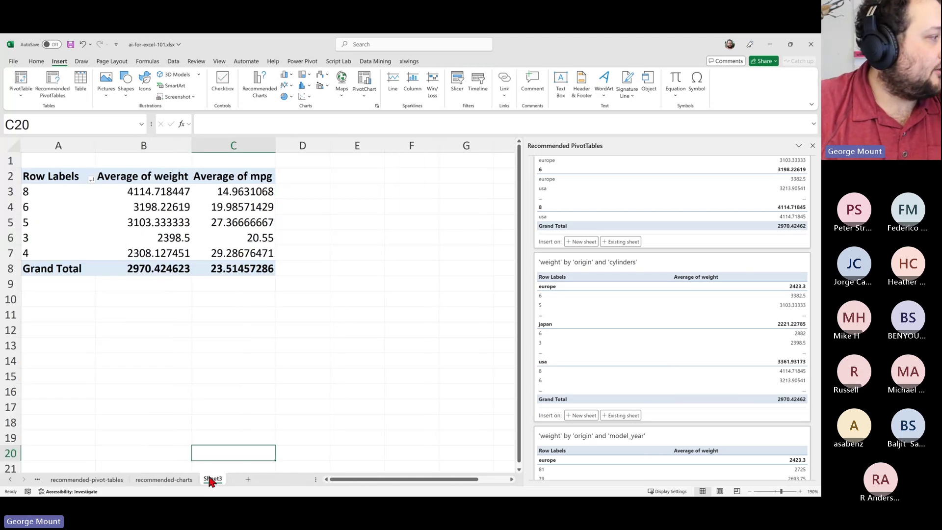
pyautogui.click(172, 479)
pyautogui.click(221, 321)
pyautogui.scroll(3, 217, 326)
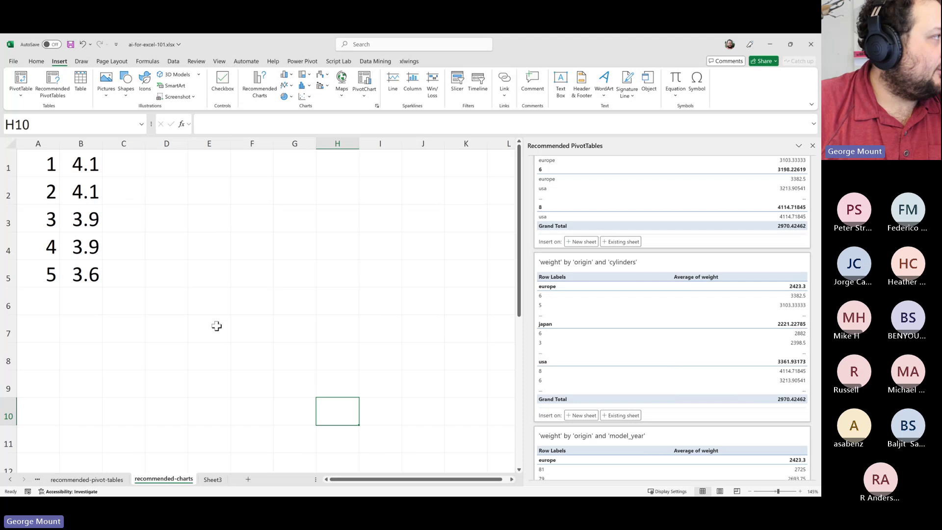
pyautogui.click(42, 197)
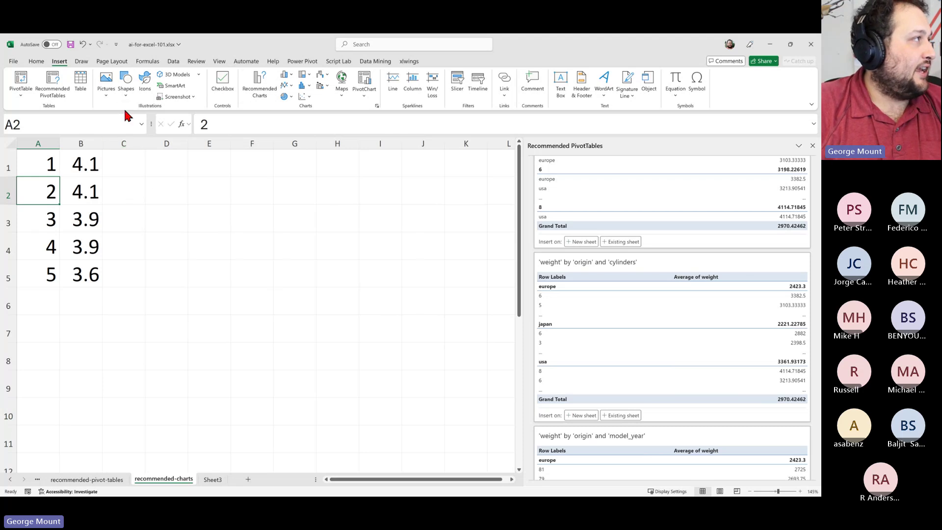
# Dismiss the first chart recommendations and select the data range A1:B5
pyautogui.click(264, 94)
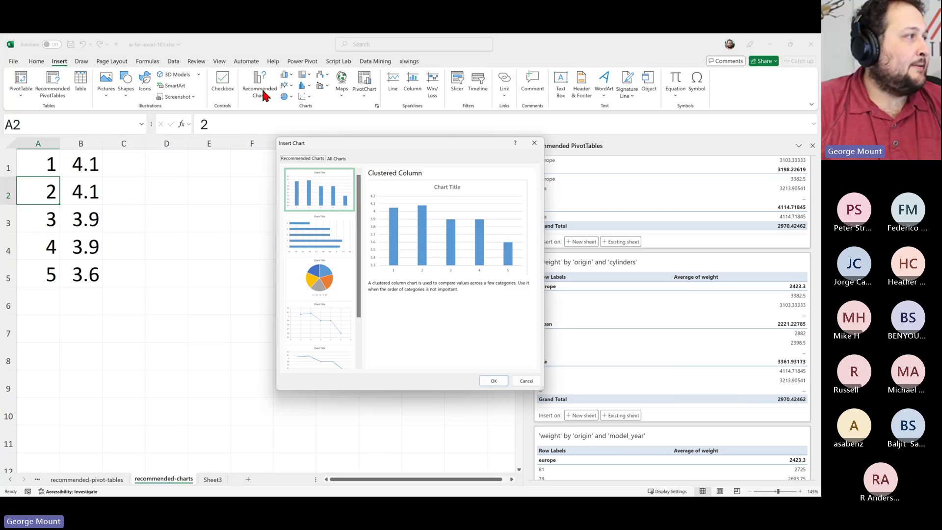
pyautogui.moveTo(418, 153); pyautogui.dragTo(396, 134)
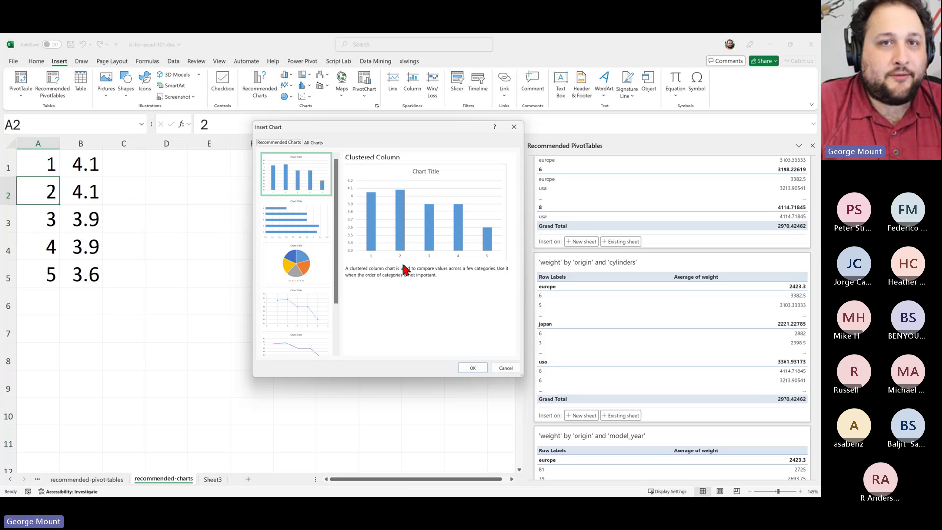
pyautogui.click(505, 368)
pyautogui.click(92, 211)
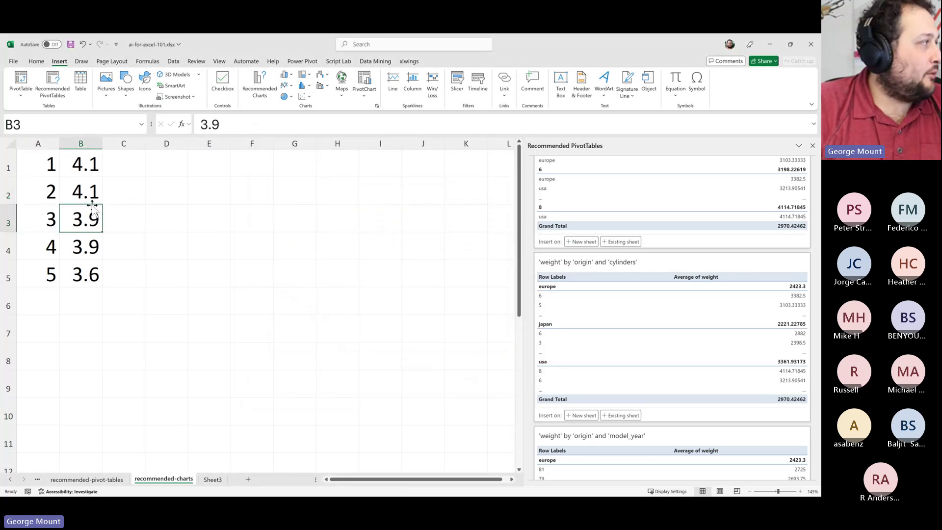
pyautogui.moveTo(48, 169); pyautogui.dragTo(84, 275)
pyautogui.click(80, 213)
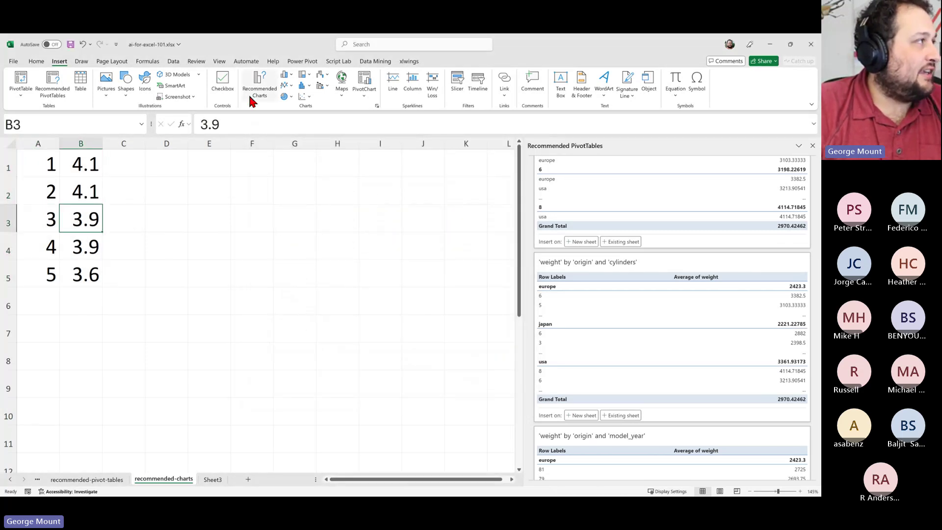
# Insert the recommended clustered column chart and move it up beside the data
pyautogui.click(251, 98)
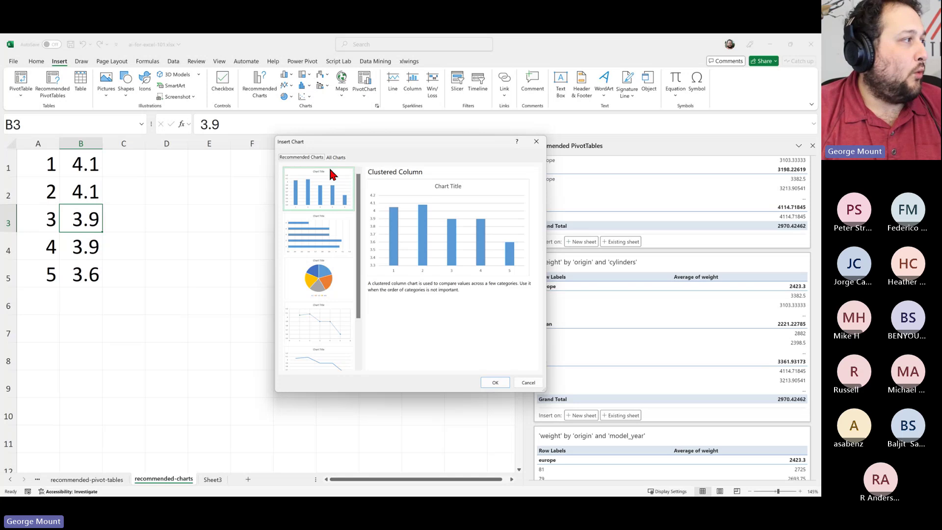
pyautogui.scroll(-2, 319, 270)
pyautogui.scroll(2, 319, 267)
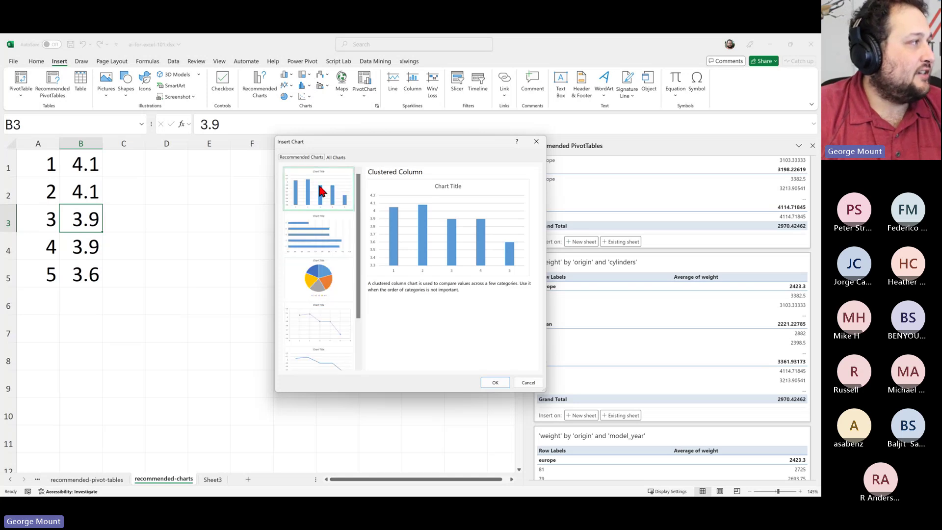
pyautogui.click(496, 383)
pyautogui.moveTo(361, 237); pyautogui.dragTo(348, 172)
pyautogui.click(105, 331)
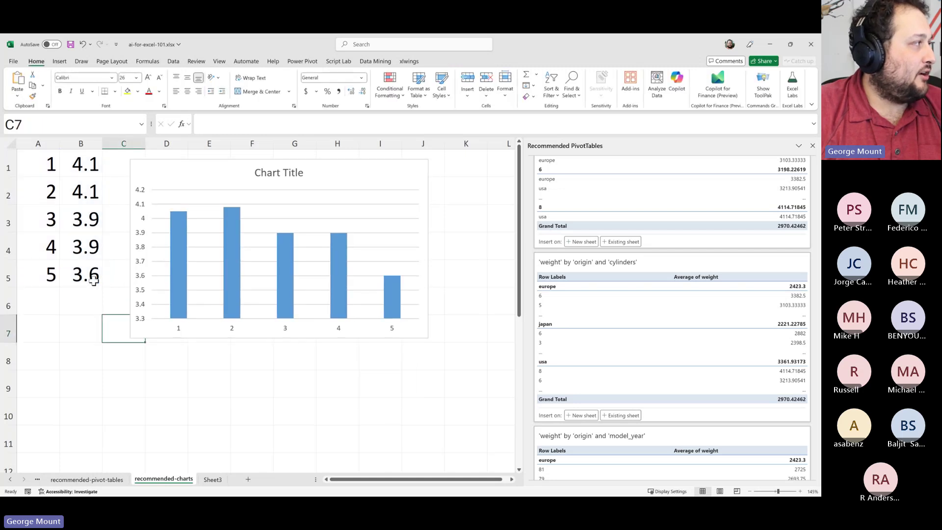
# Insert the recommended line chart of the same 4.1–3.6 values from cell B4
pyautogui.click(77, 243)
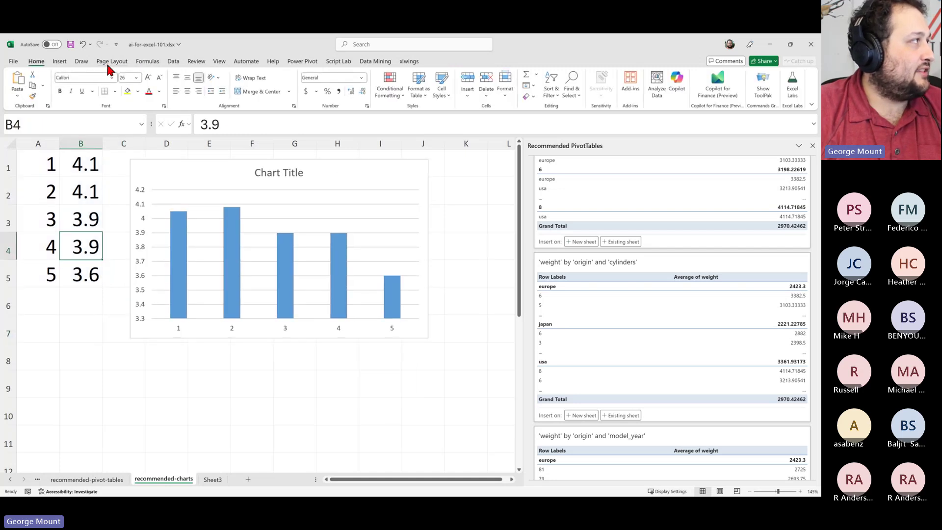
pyautogui.click(59, 61)
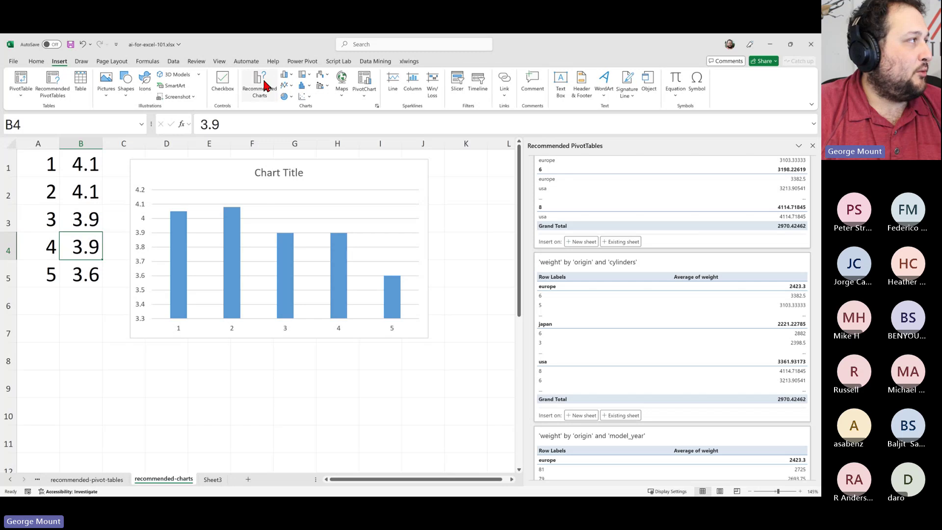
pyautogui.click(265, 95)
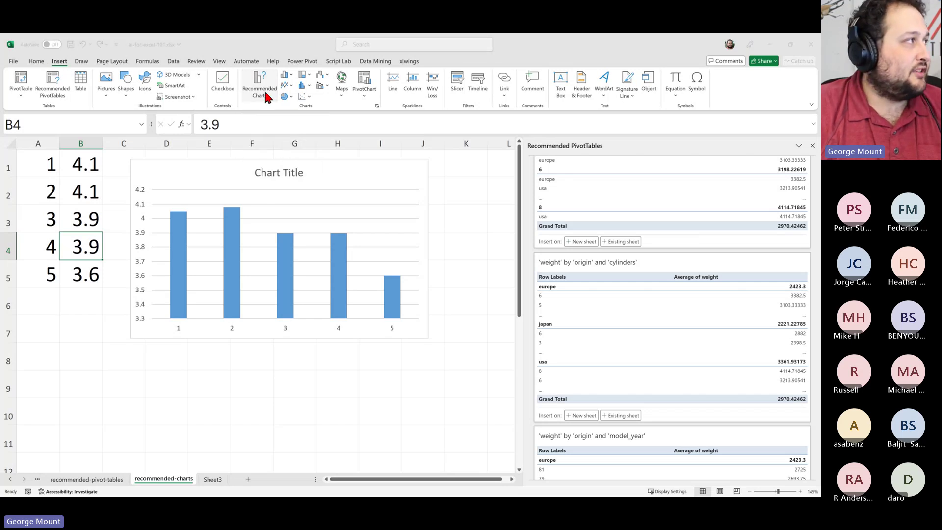
pyautogui.scroll(-2, 324, 294)
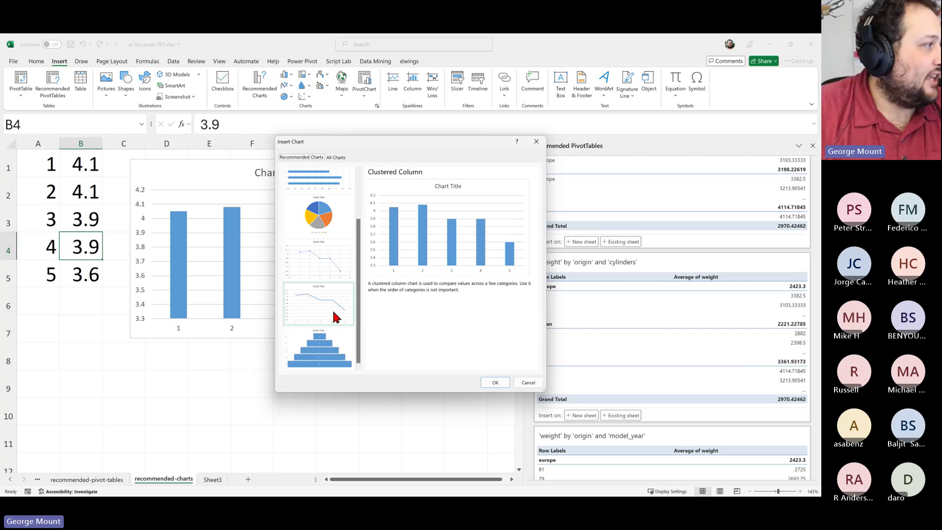
pyautogui.click(328, 310)
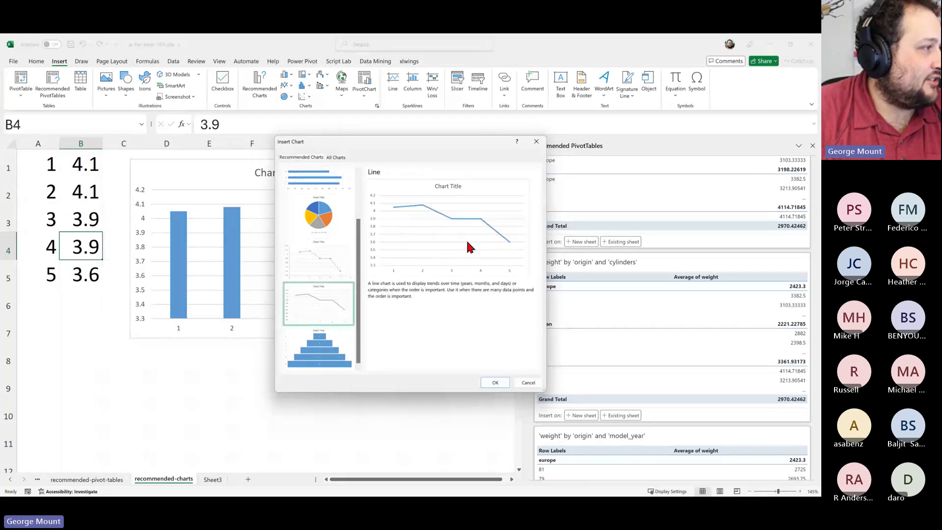
pyautogui.click(495, 382)
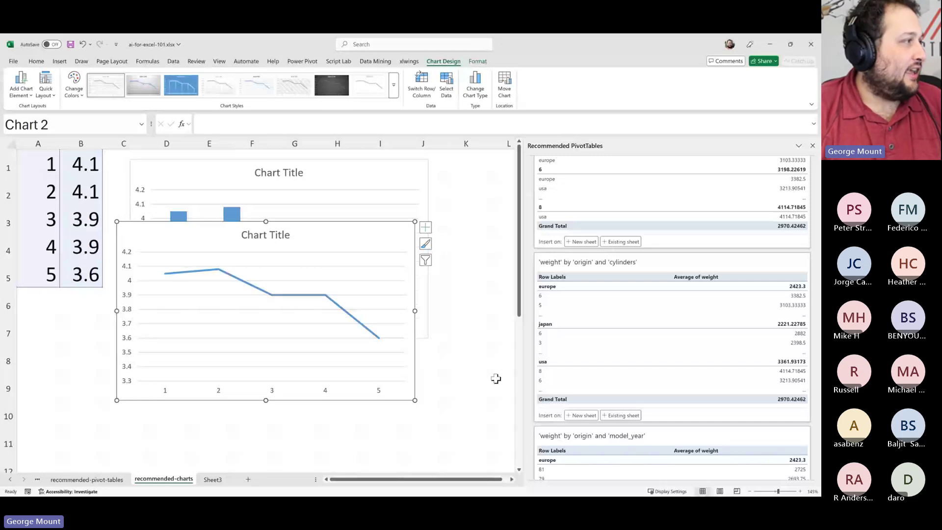
# Move the active cell to B2 inside the data
pyautogui.click(69, 211)
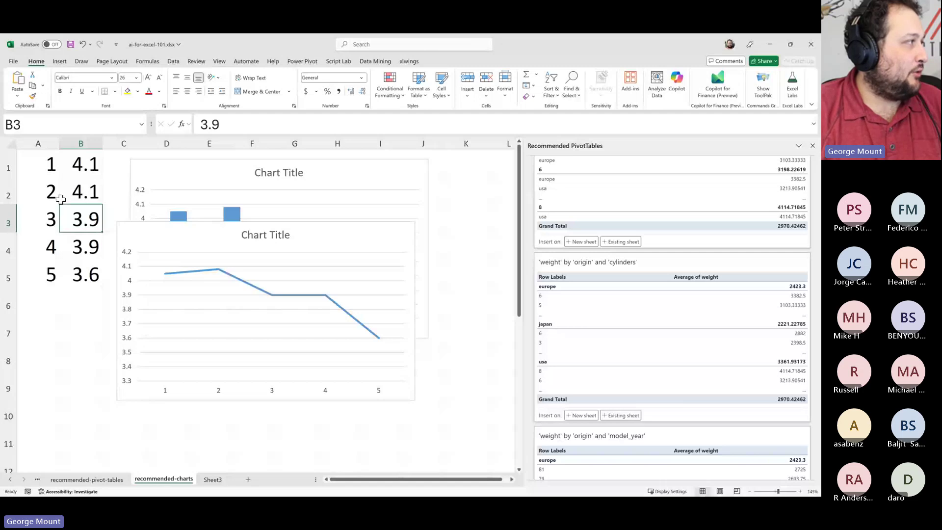
pyautogui.press('Left')
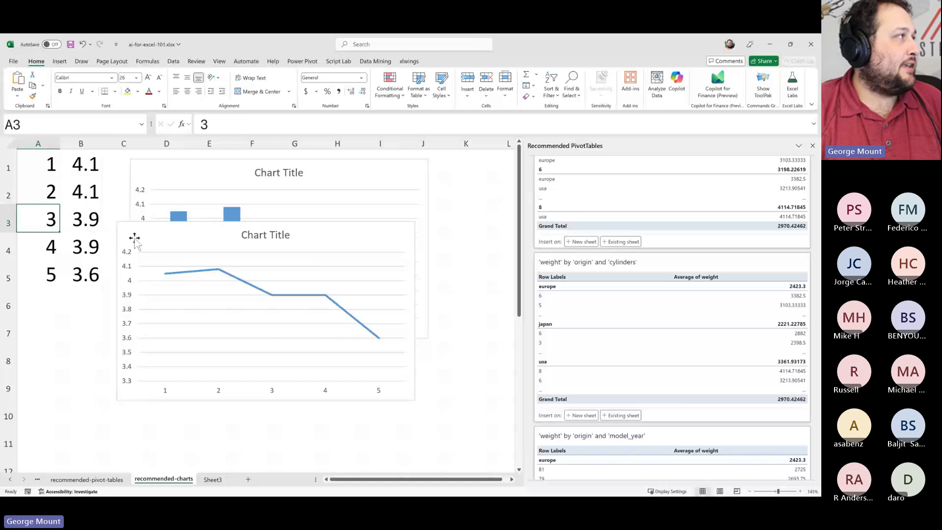
pyautogui.press('Up')
pyautogui.press('Right')
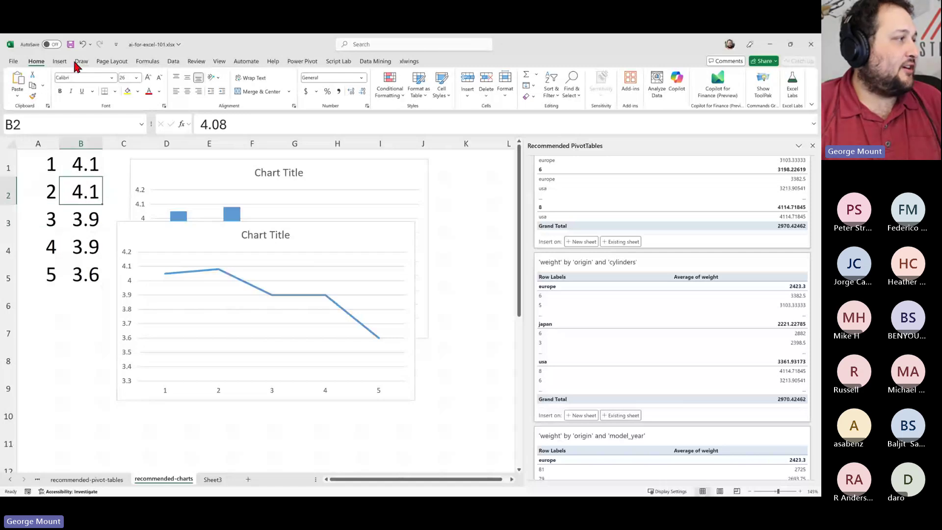
# Preview the line and scatter suggestions without inserting, then delete the extra line chart
pyautogui.hotkey('alt', 'n')
pyautogui.press('r')
pyautogui.scroll(3, 335, 293)
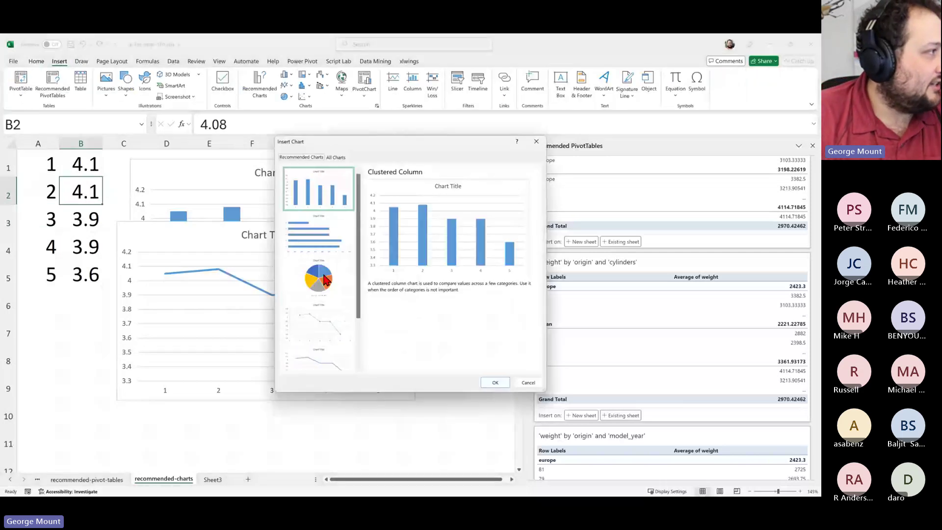
pyautogui.scroll(-3, 334, 314)
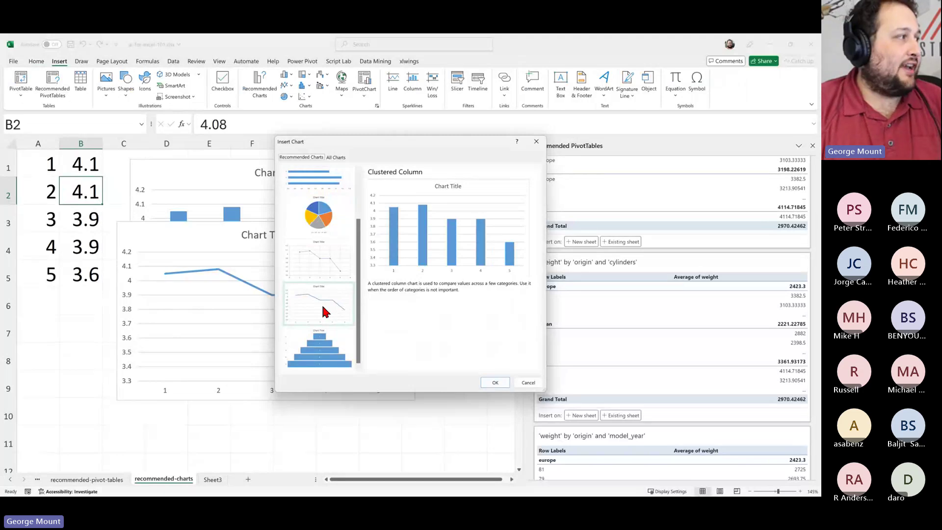
pyautogui.click(329, 319)
pyautogui.click(320, 273)
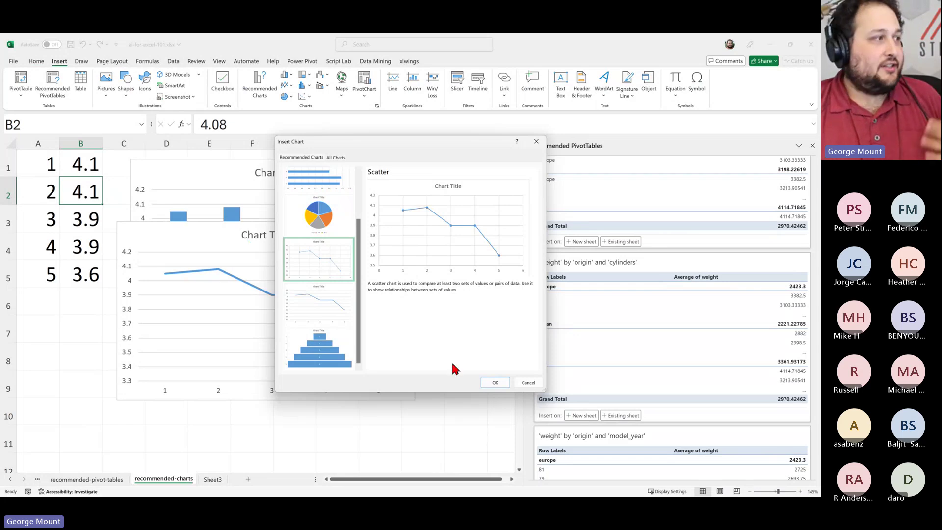
pyautogui.click(527, 384)
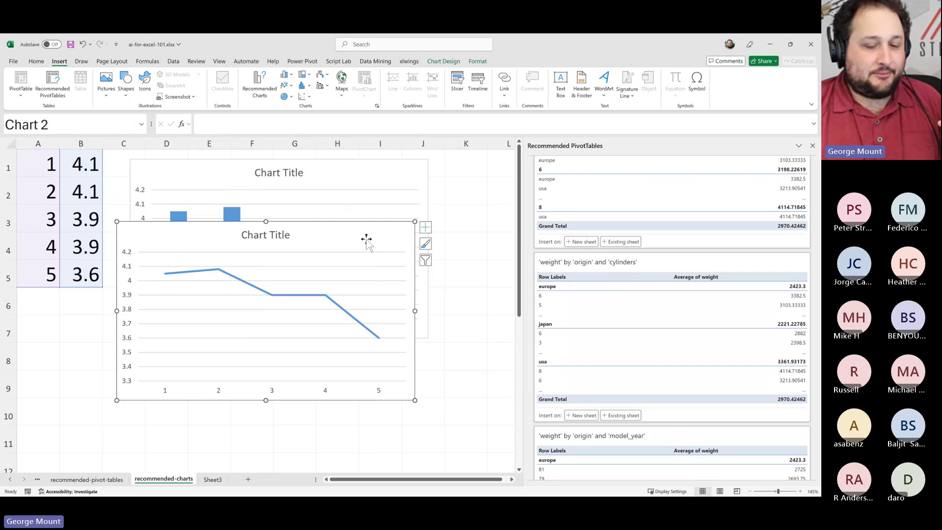
pyautogui.press('Delete')
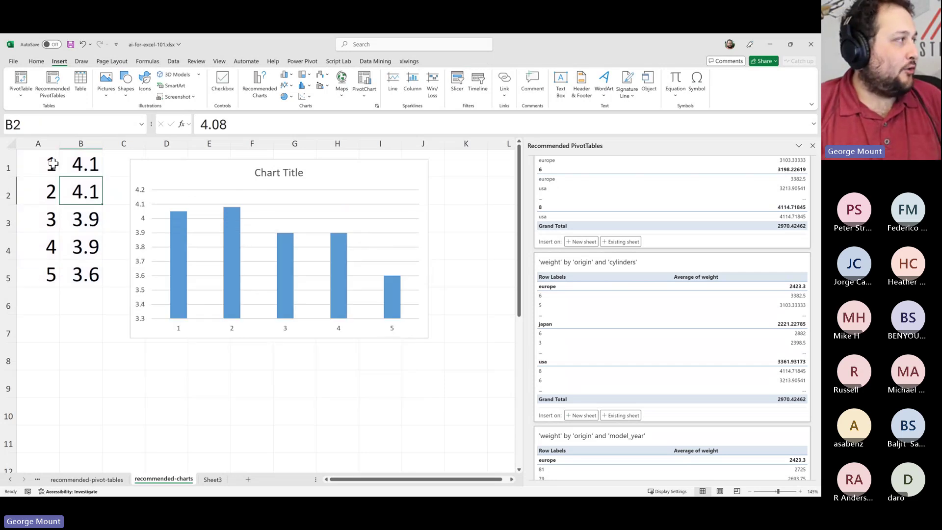
pyautogui.moveTo(50, 162); pyautogui.dragTo(29, 294)
pyautogui.click(34, 219)
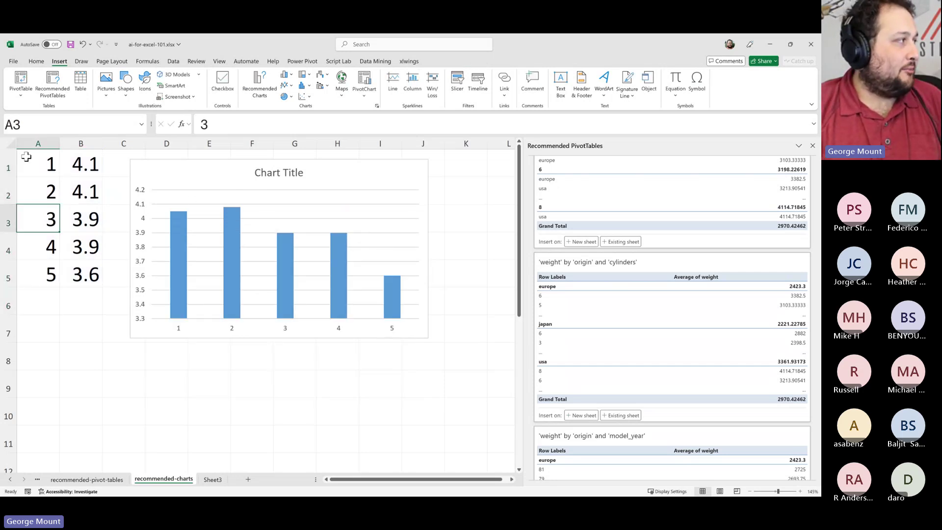
pyautogui.moveTo(29, 160); pyautogui.dragTo(38, 275)
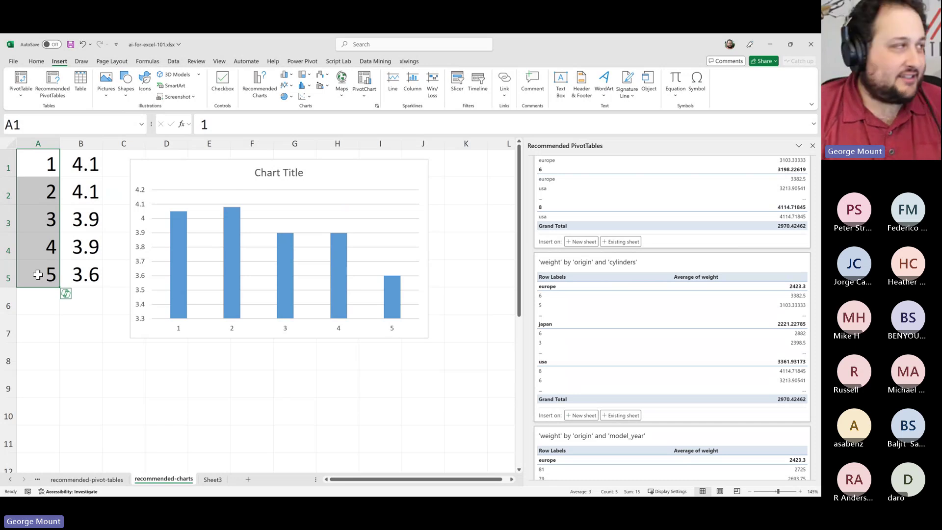
pyautogui.click(38, 275)
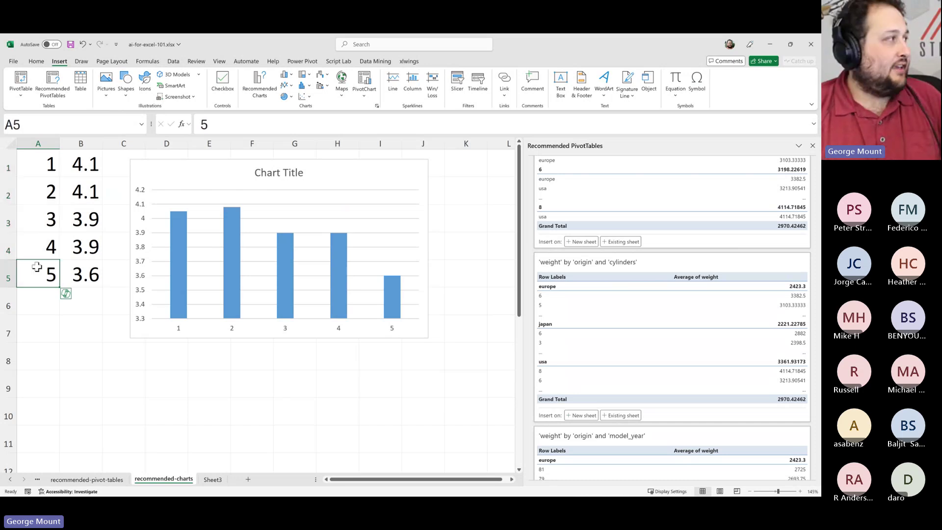
pyautogui.moveTo(30, 166); pyautogui.dragTo(32, 275)
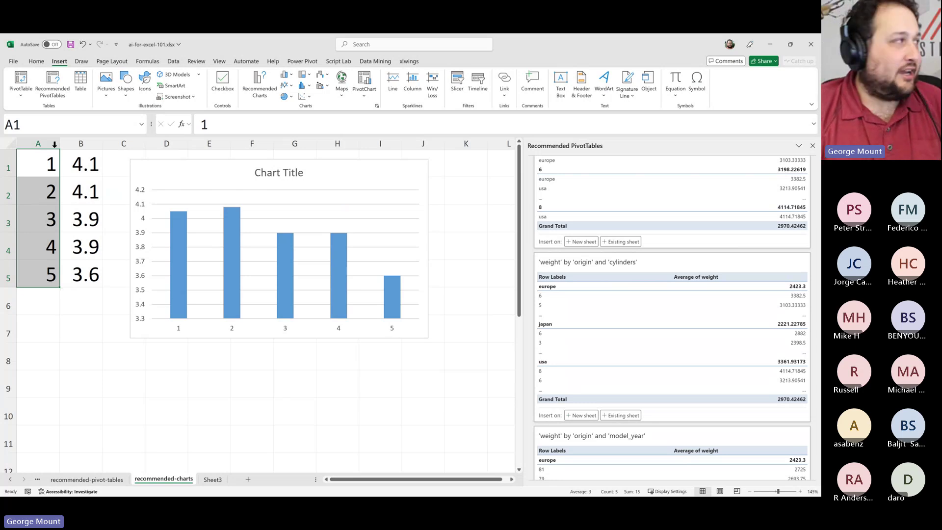
pyautogui.moveTo(62, 163); pyautogui.dragTo(78, 277)
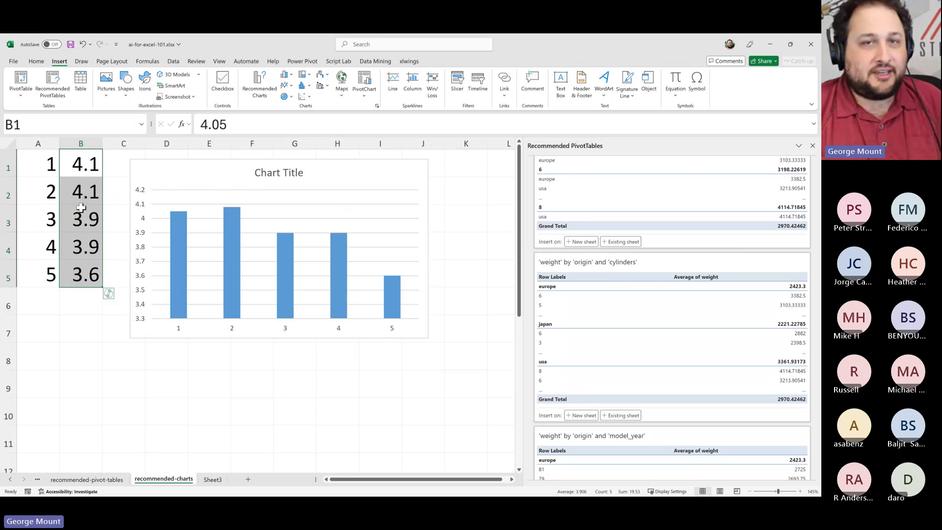
pyautogui.moveTo(79, 165); pyautogui.dragTo(80, 265)
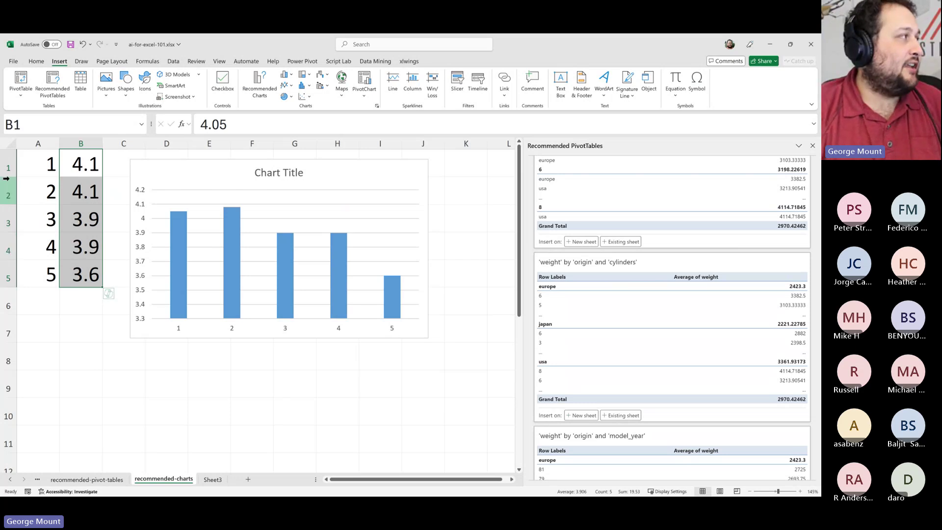
pyautogui.moveTo(31, 164); pyautogui.dragTo(43, 272)
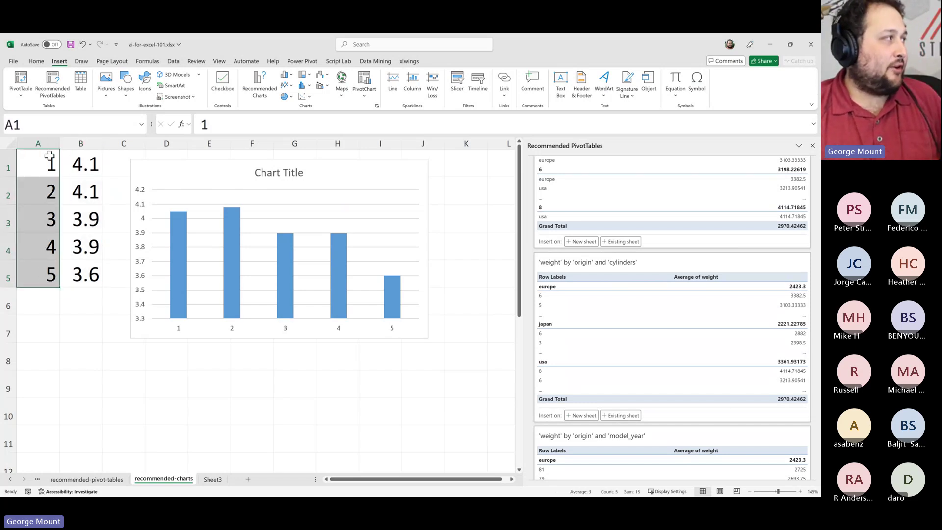
# Insert a blank row above the data so A1 is free for a header
pyautogui.click(8, 167)
pyautogui.rightClick(8, 167)
pyautogui.press('Escape')
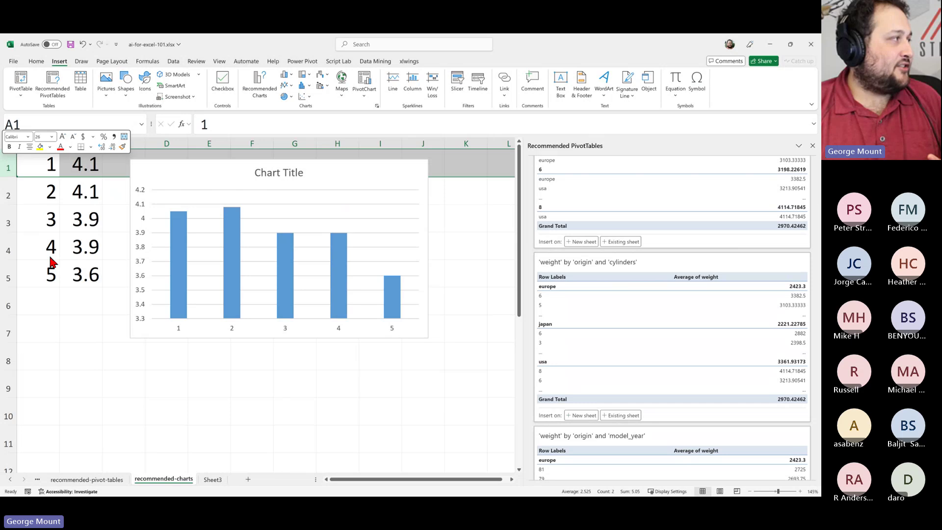
pyautogui.hotkey('ctrl', 'shift', '+')
pyautogui.click(51, 262)
pyautogui.click(37, 167)
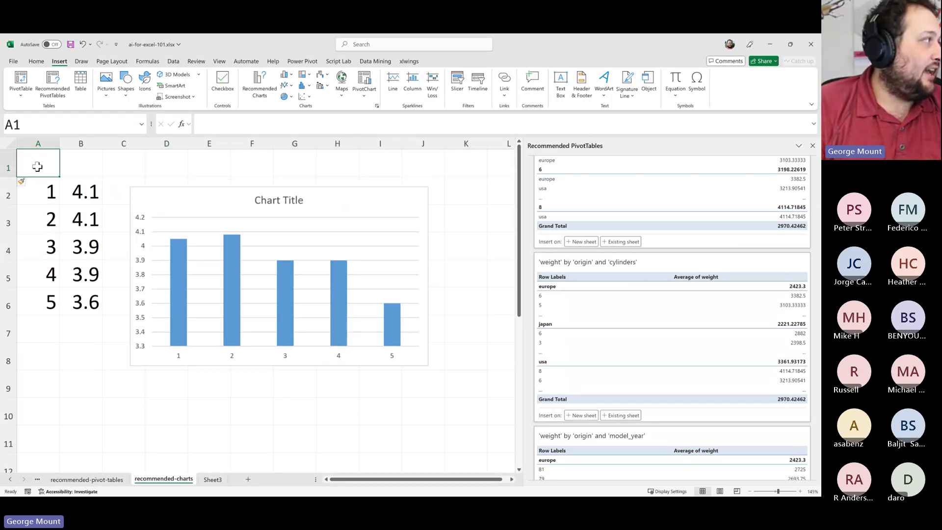
pyautogui.moveTo(45, 190); pyautogui.dragTo(50, 308)
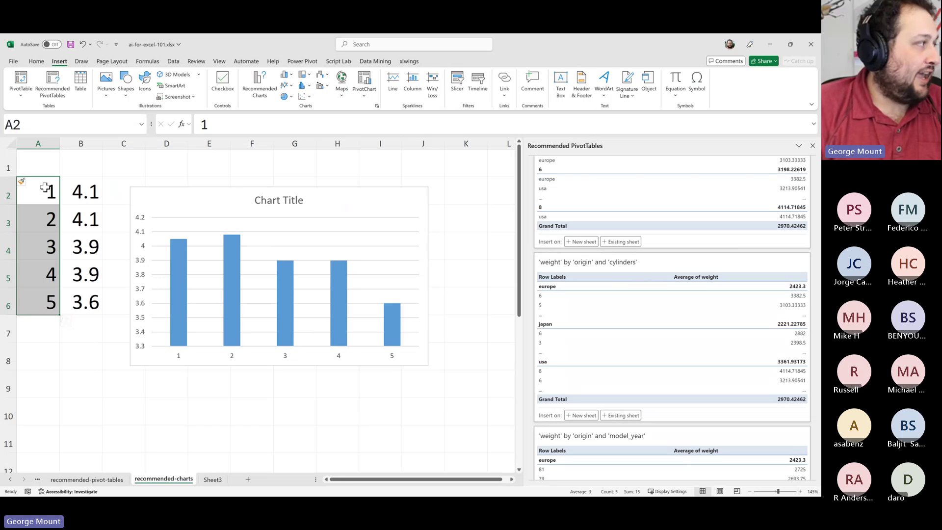
pyautogui.moveTo(45, 187); pyautogui.dragTo(46, 294)
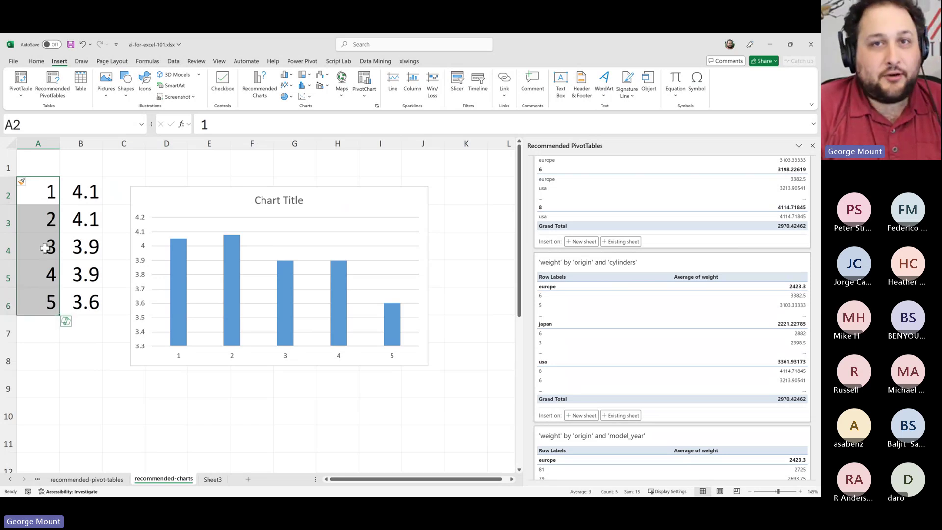
pyautogui.click(43, 212)
pyautogui.click(44, 169)
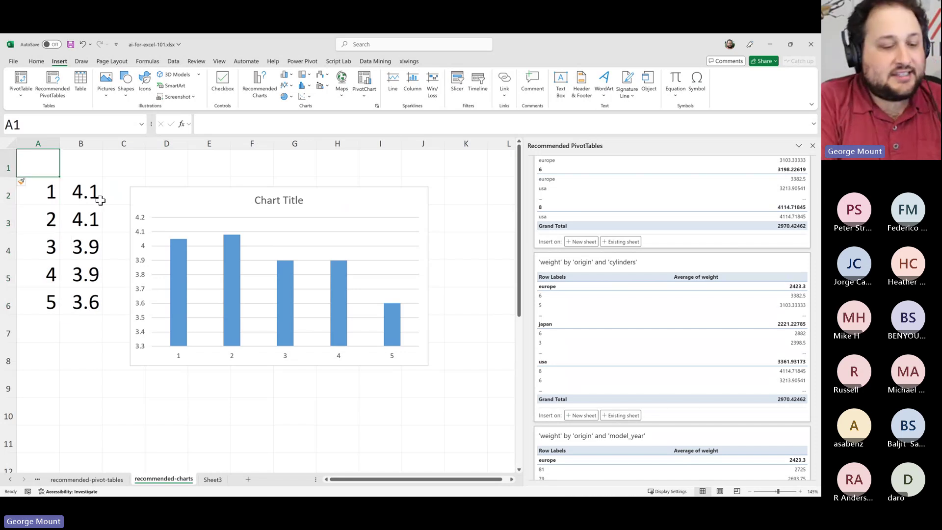
# Enter headers region and customer_review in A1:B1 and autofit columns A and B
pyautogui.write('region')
pyautogui.press('Tab')
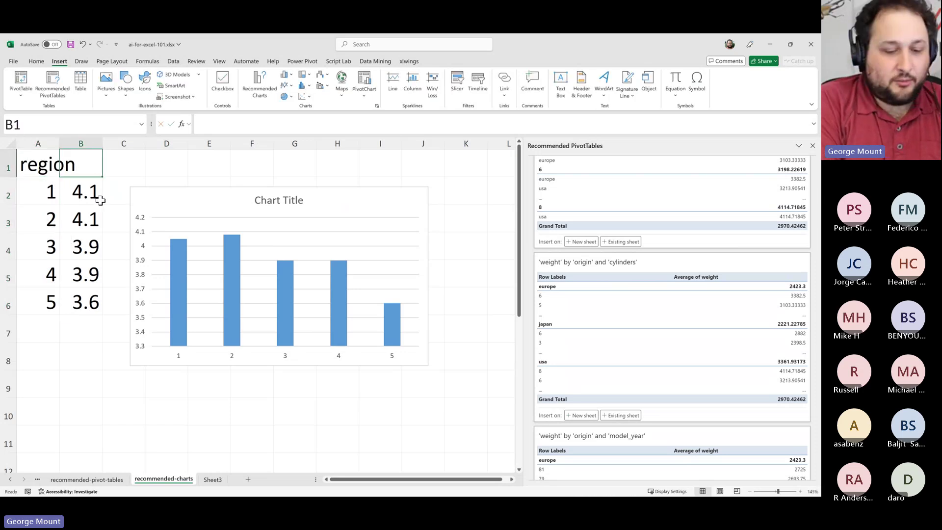
pyautogui.write('cus')
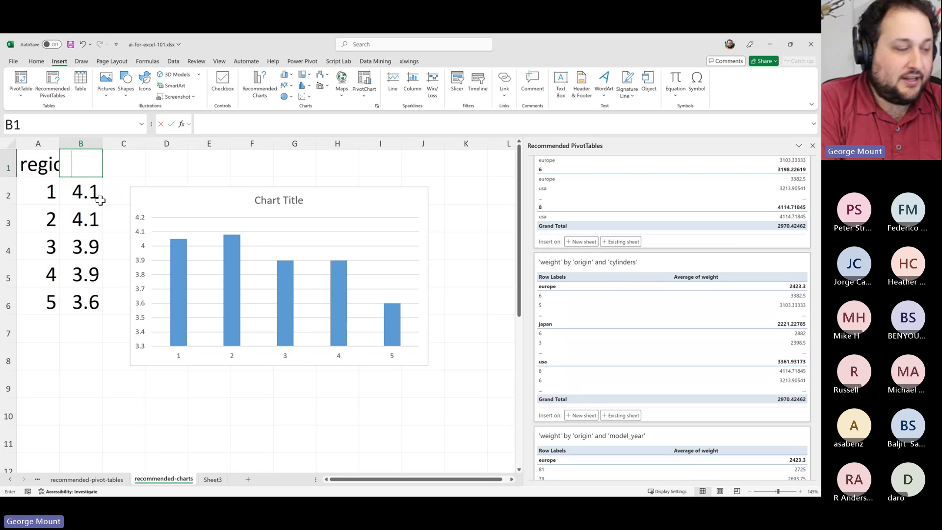
pyautogui.write('tomer_review')
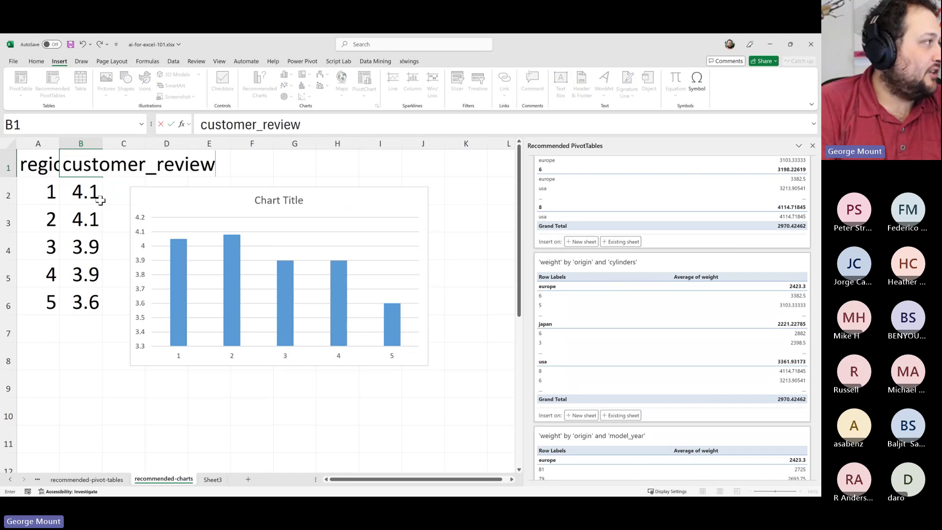
pyautogui.press('Return')
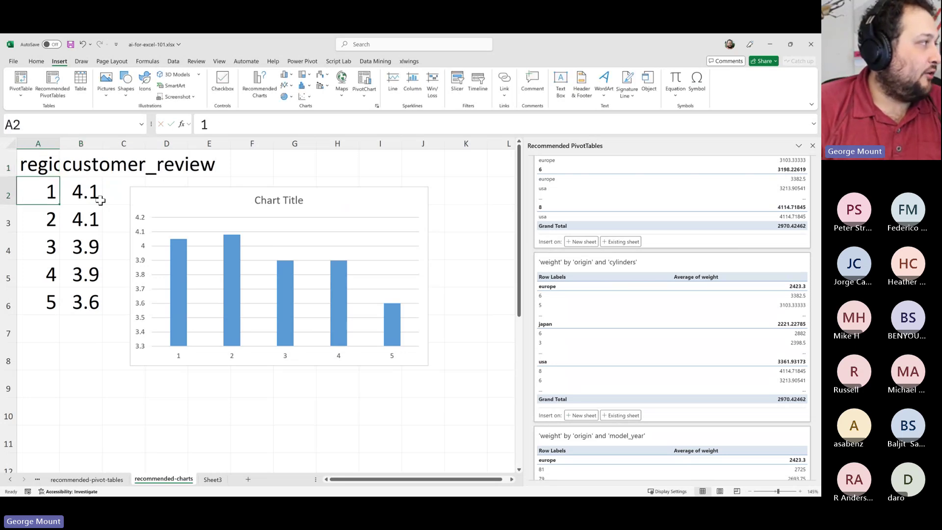
pyautogui.moveTo(47, 160); pyautogui.dragTo(73, 149)
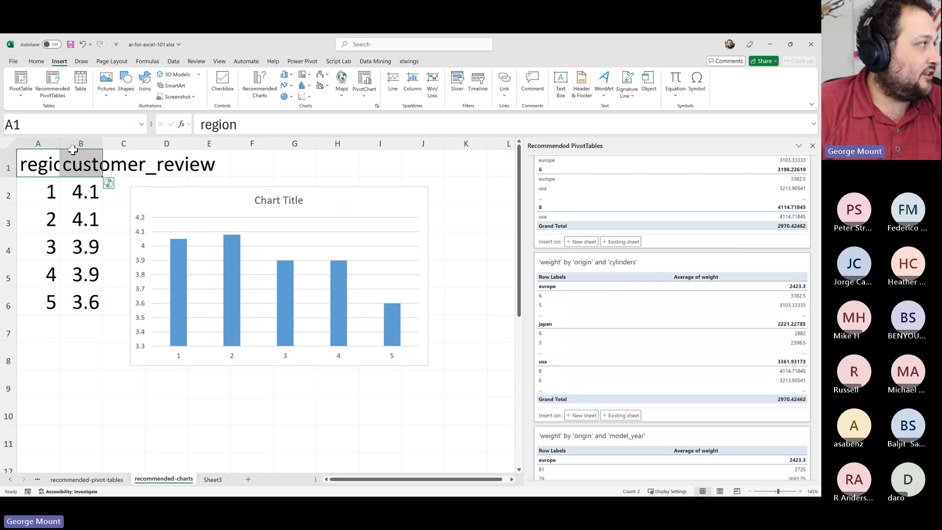
pyautogui.doubleClick(60, 144)
pyautogui.doubleClick(122, 143)
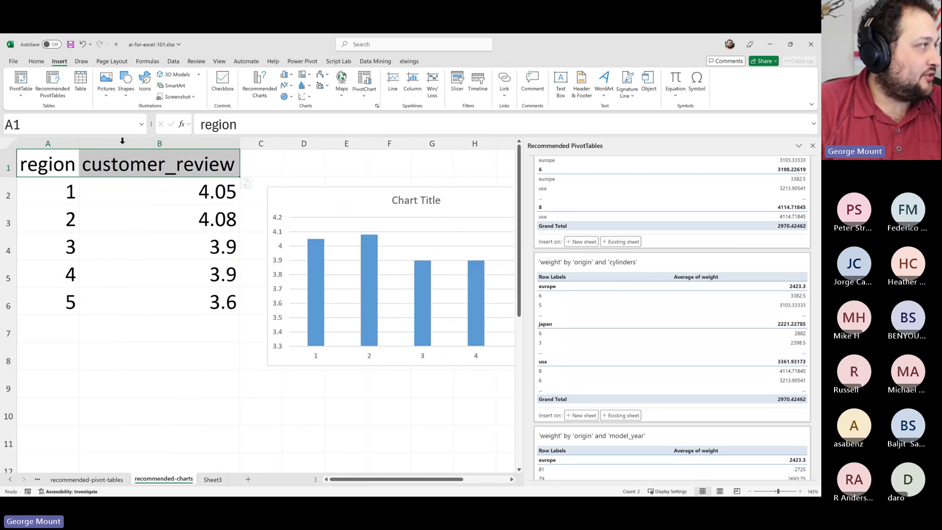
# Select the region header and values, ending on the first region number in A2
pyautogui.click(187, 167)
pyautogui.click(55, 164)
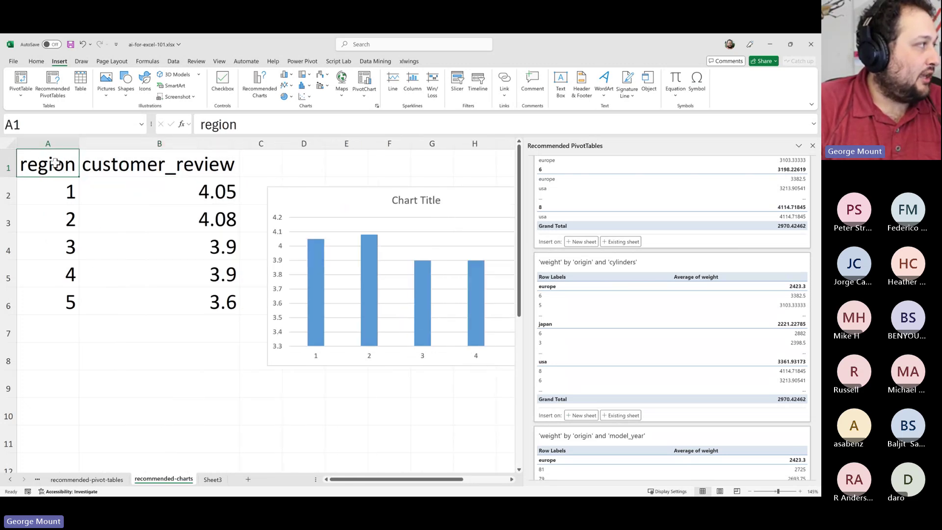
pyautogui.moveTo(57, 169); pyautogui.dragTo(57, 260)
pyautogui.click(52, 218)
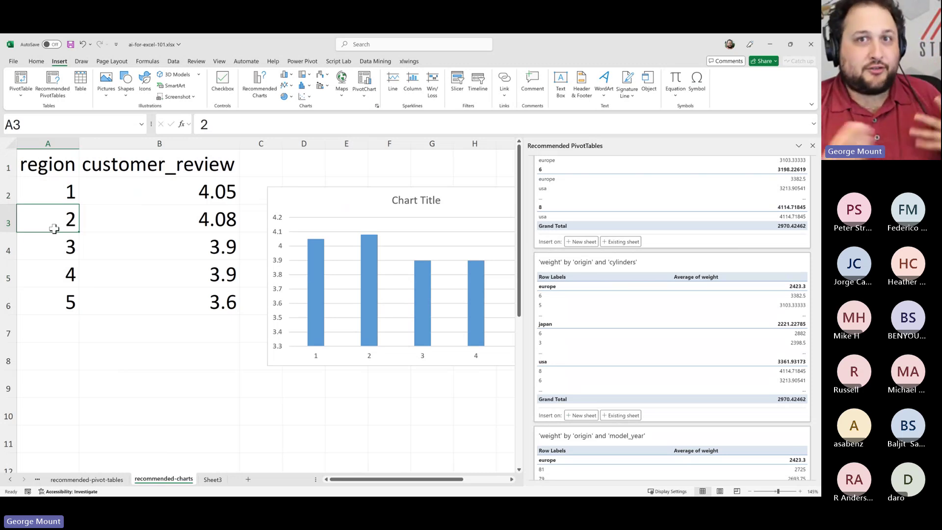
pyautogui.click(45, 171)
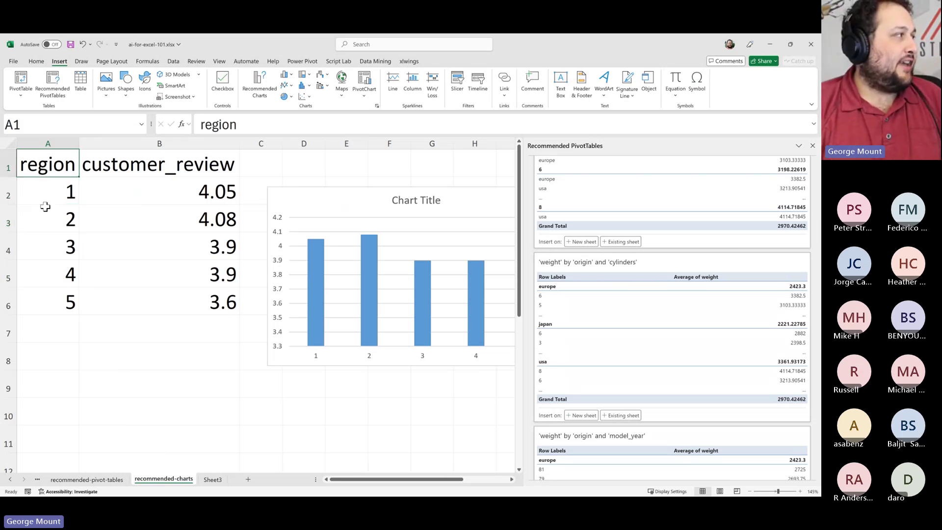
pyautogui.click(39, 196)
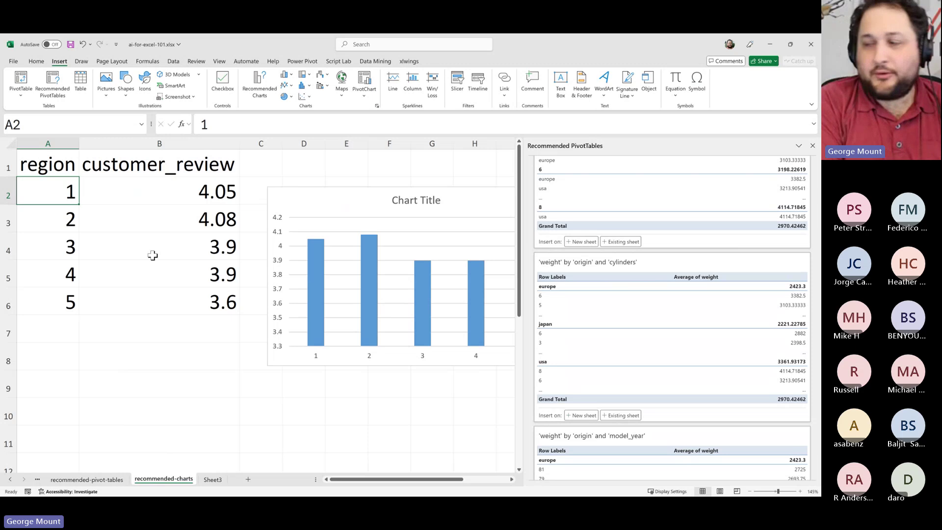
# Enter region names Brookside, Elmville and Pinecrest in A2:A4
pyautogui.write('Brooks')
pyautogui.press('Return')
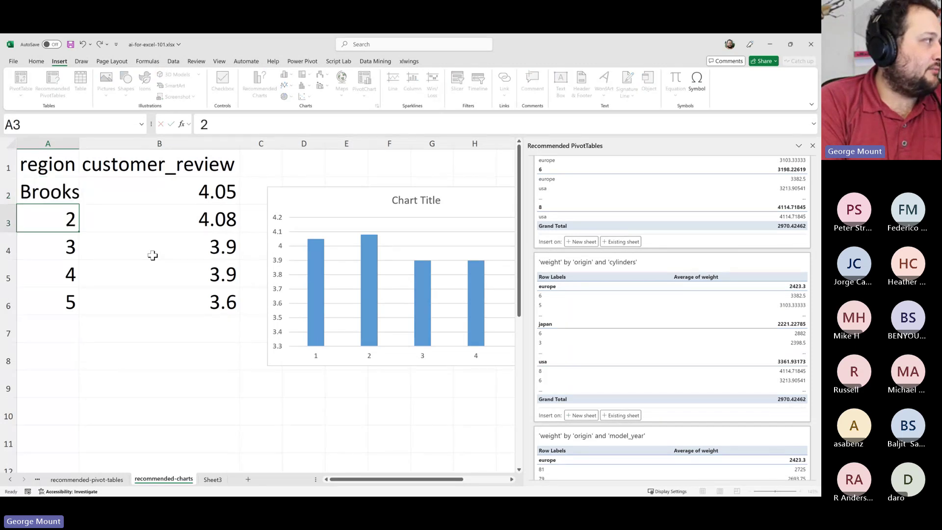
pyautogui.write('Elmville')
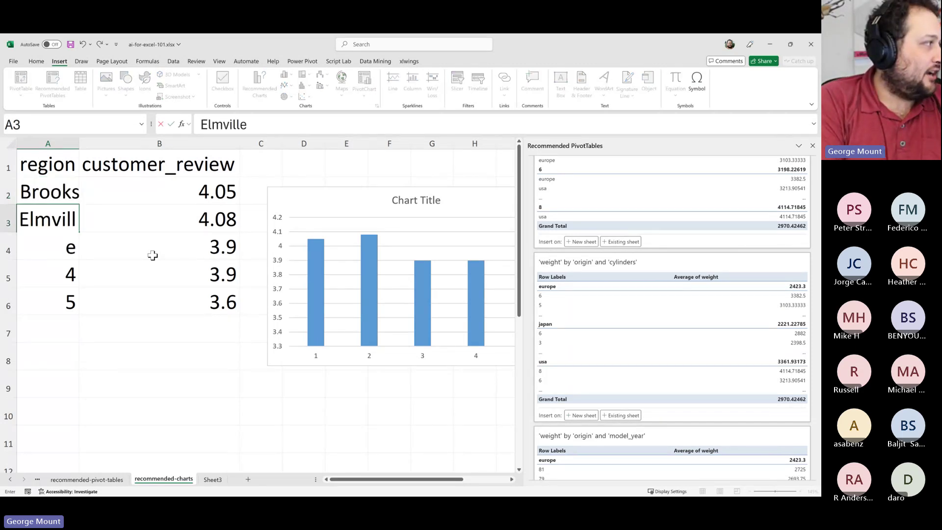
pyautogui.press('Return')
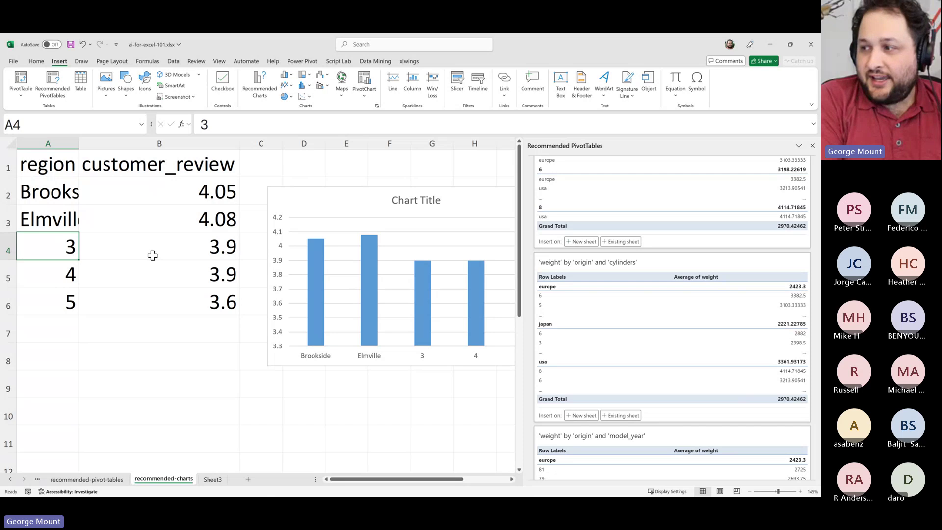
pyautogui.write('Pinecres')
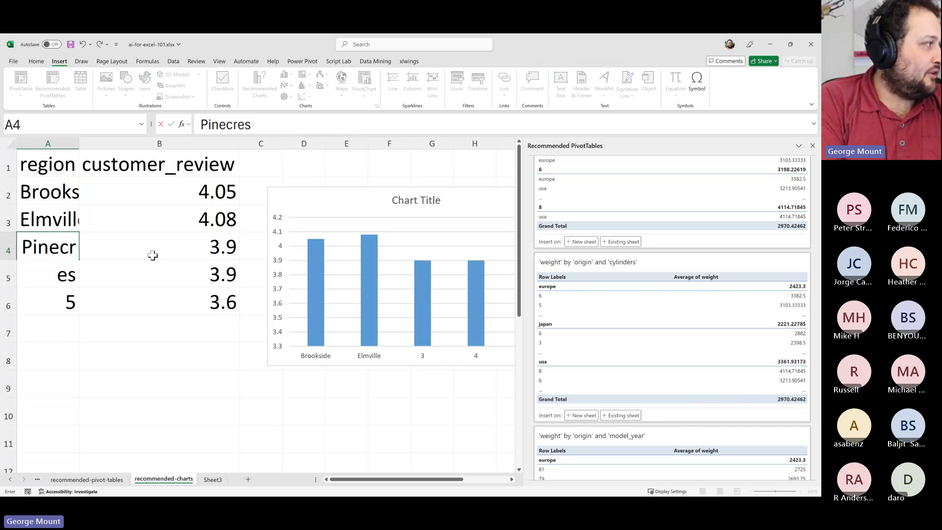
pyautogui.press('BackSpace')
pyautogui.press('BackSpace')
pyautogui.write('est')
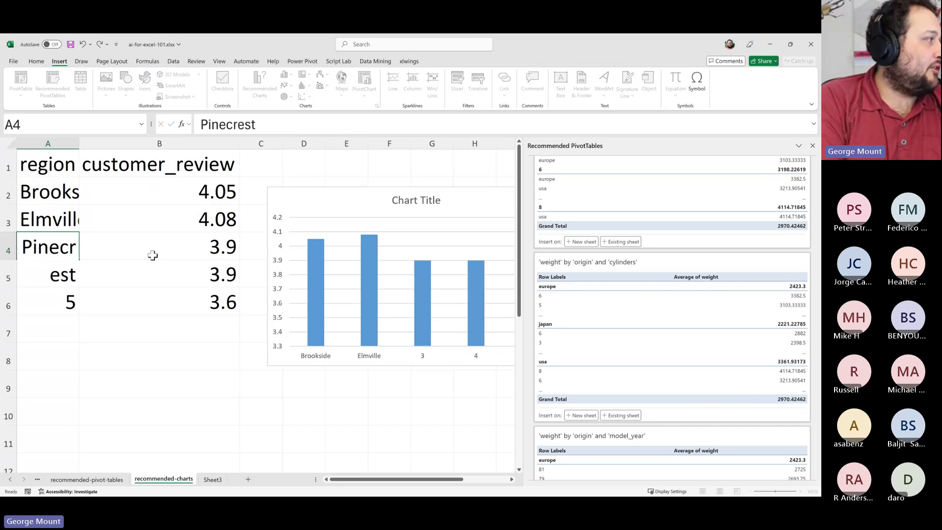
pyautogui.press('Return')
# Enter Ashfield and Stonemont in A5:A6 and autofit column A
pyautogui.write('As')
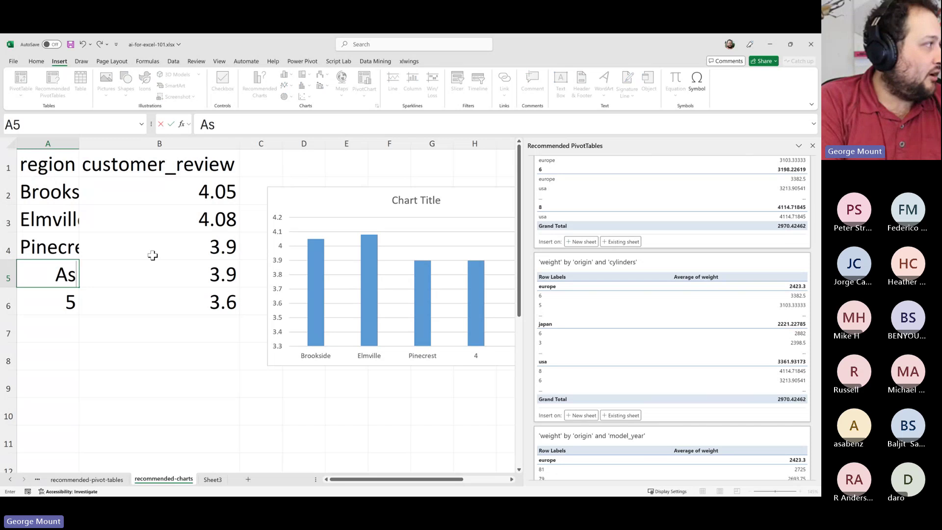
pyautogui.write('hfielf')
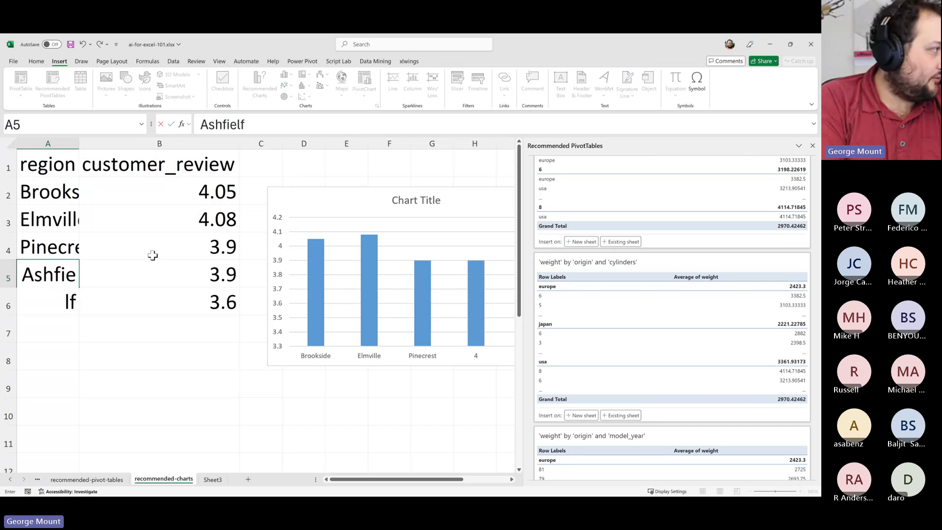
pyautogui.press('BackSpace')
pyautogui.write('d')
pyautogui.press('Return')
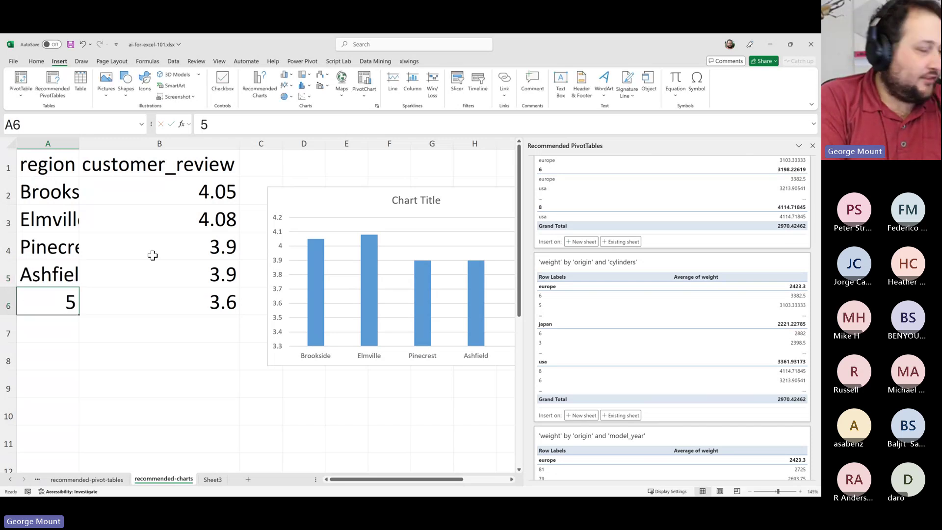
pyautogui.write('Stonemon')
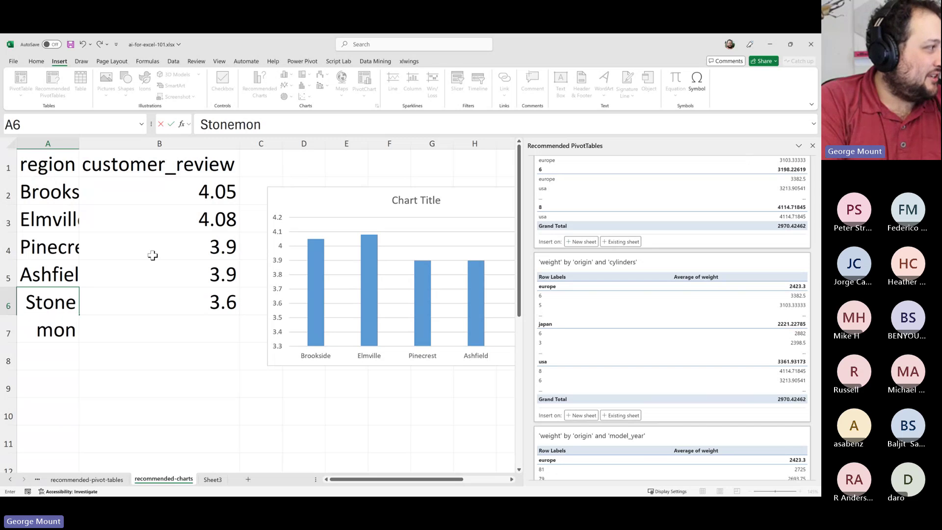
pyautogui.press('Return')
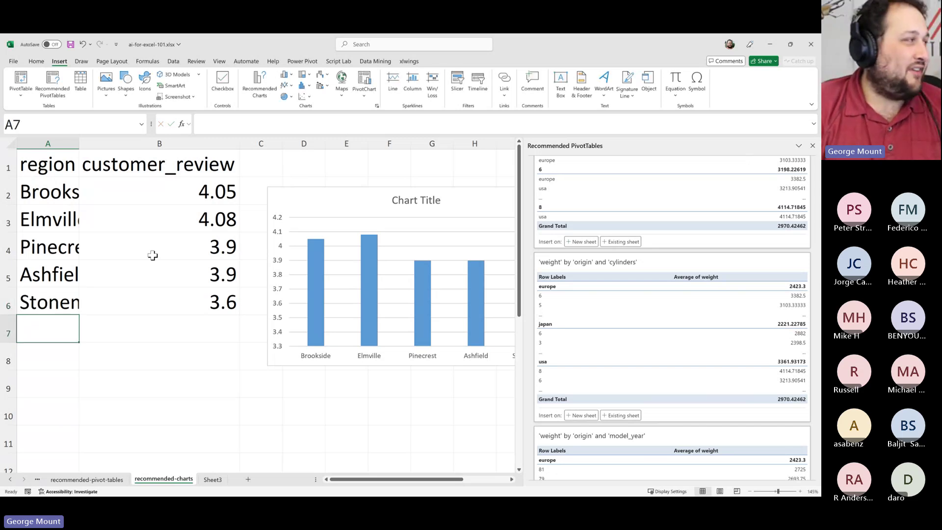
pyautogui.doubleClick(79, 144)
# Select the region header and names A1:A5, then the review scores 3.9 and 4.08
pyautogui.click(150, 208)
pyautogui.moveTo(90, 182); pyautogui.dragTo(97, 268)
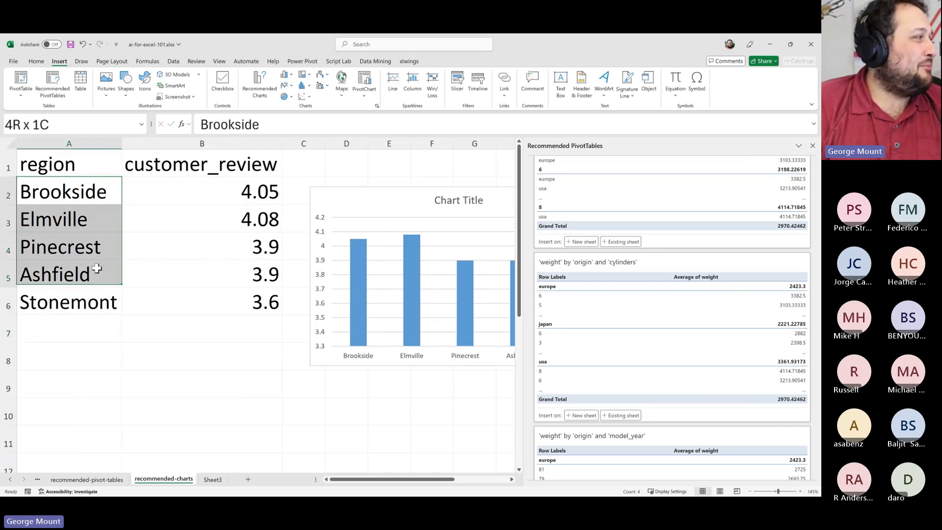
pyautogui.click(58, 219)
pyautogui.moveTo(47, 164); pyautogui.dragTo(73, 247)
pyautogui.click(56, 217)
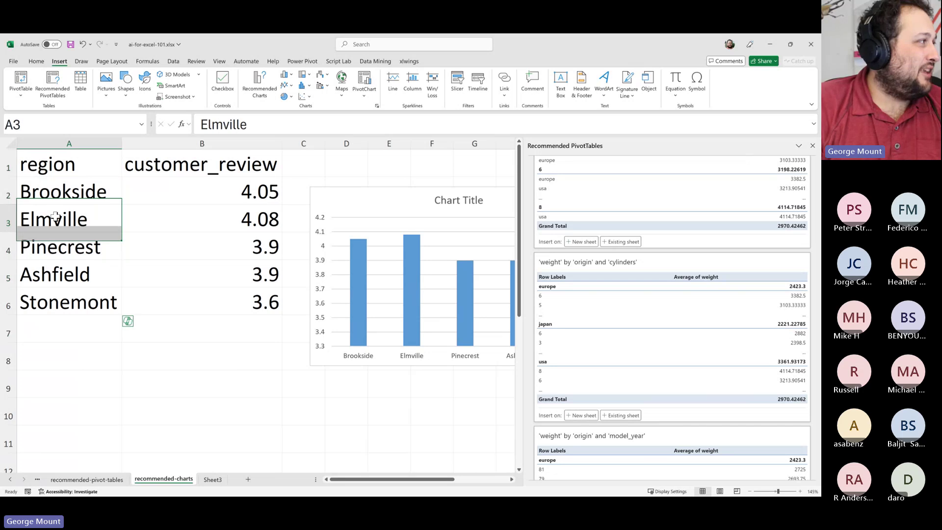
pyautogui.moveTo(49, 164); pyautogui.dragTo(59, 275)
pyautogui.click(63, 235)
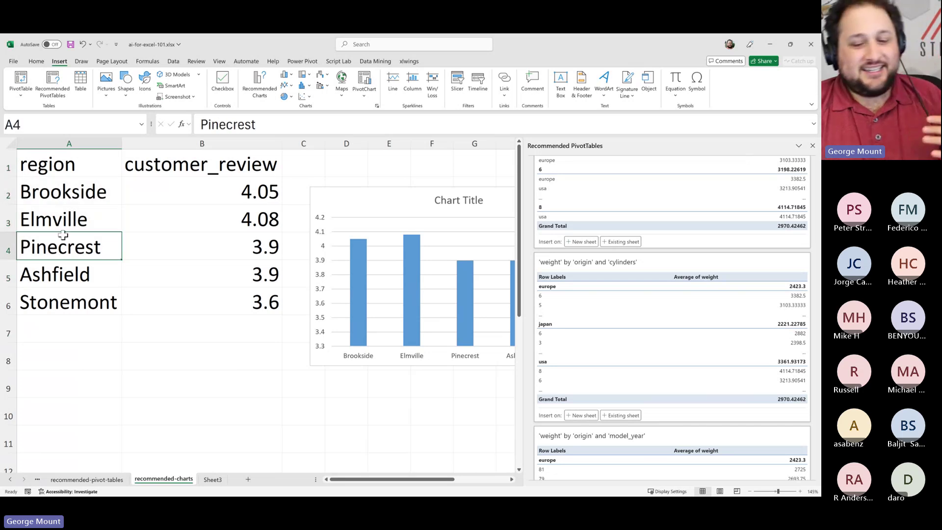
pyautogui.moveTo(49, 167); pyautogui.dragTo(83, 272)
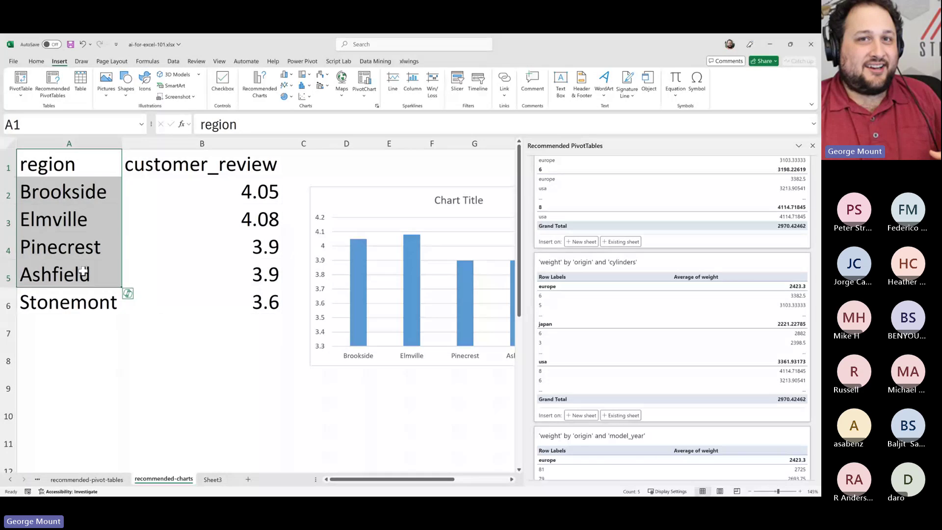
pyautogui.click(206, 248)
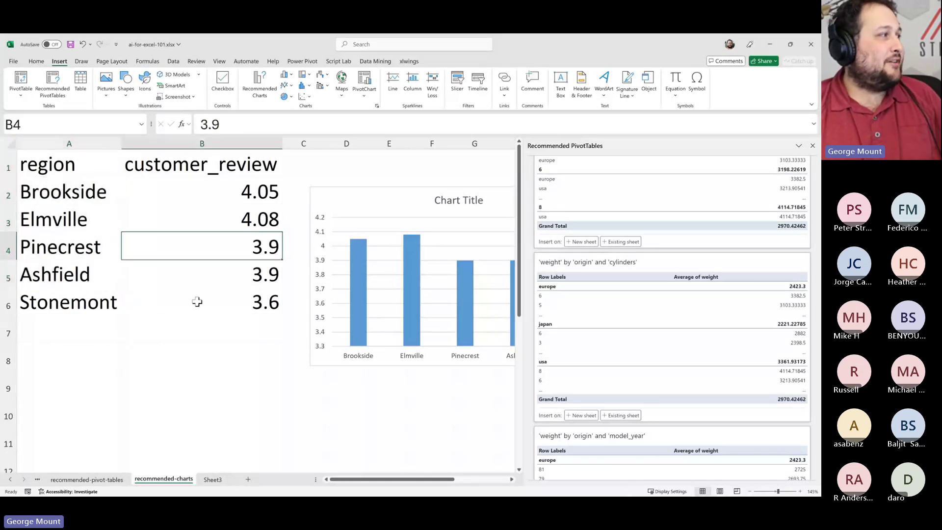
pyautogui.click(194, 301)
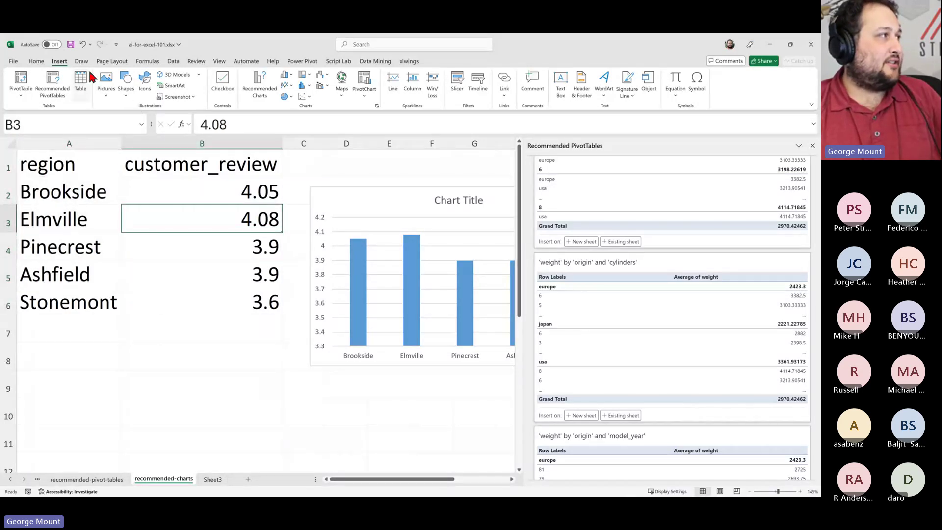
pyautogui.click(259, 83)
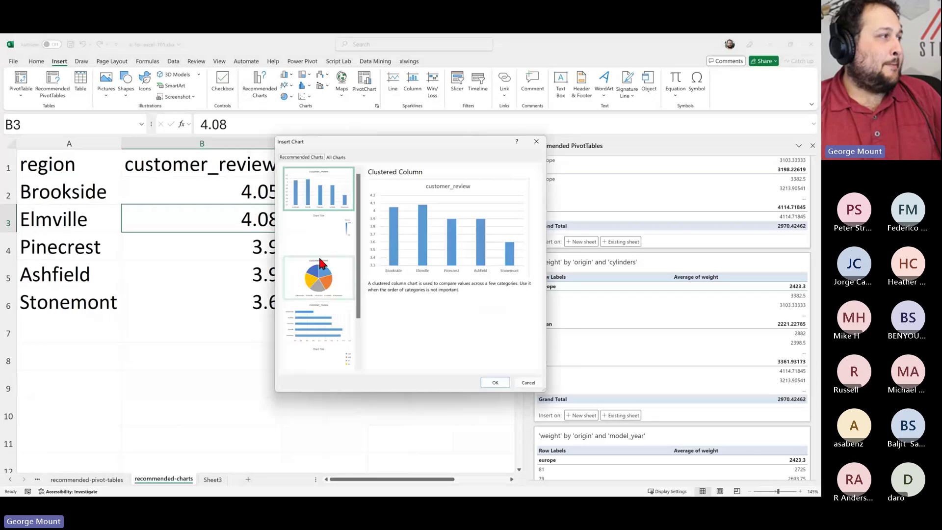
pyautogui.scroll(-3, 335, 333)
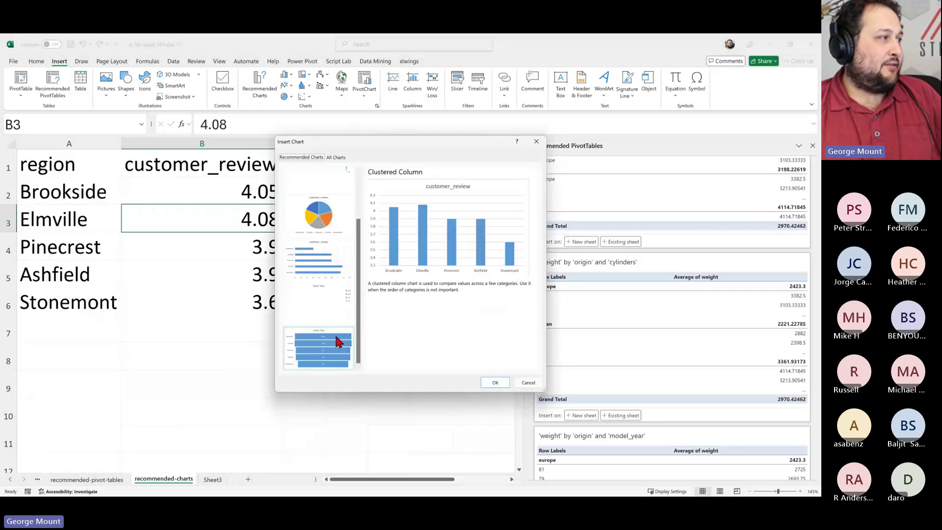
pyautogui.scroll(3, 318, 270)
pyautogui.scroll(-3, 324, 274)
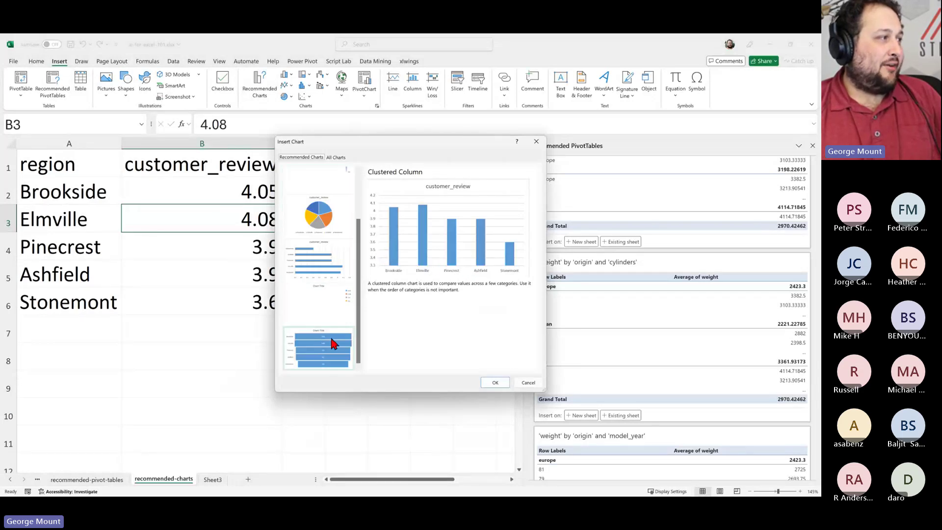
pyautogui.scroll(3, 327, 294)
pyautogui.scroll(-3, 319, 274)
pyautogui.scroll(3, 325, 319)
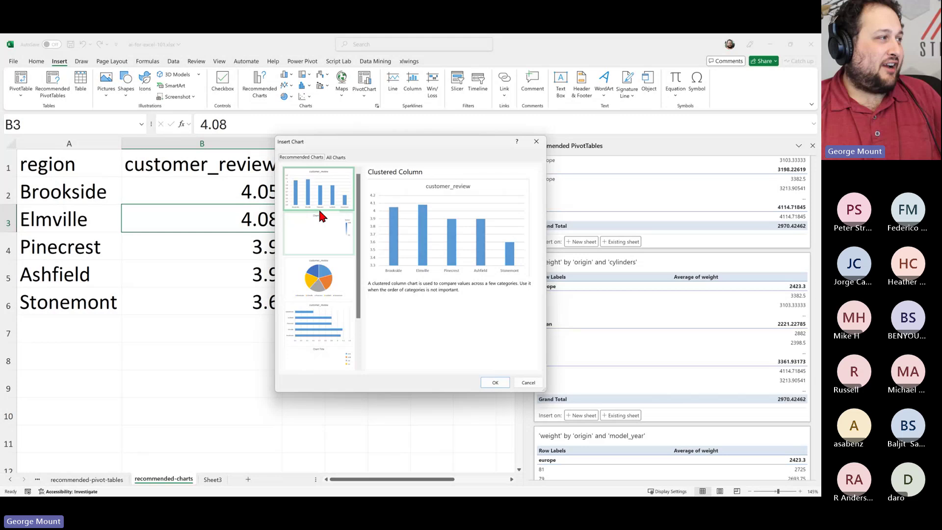
pyautogui.click(322, 232)
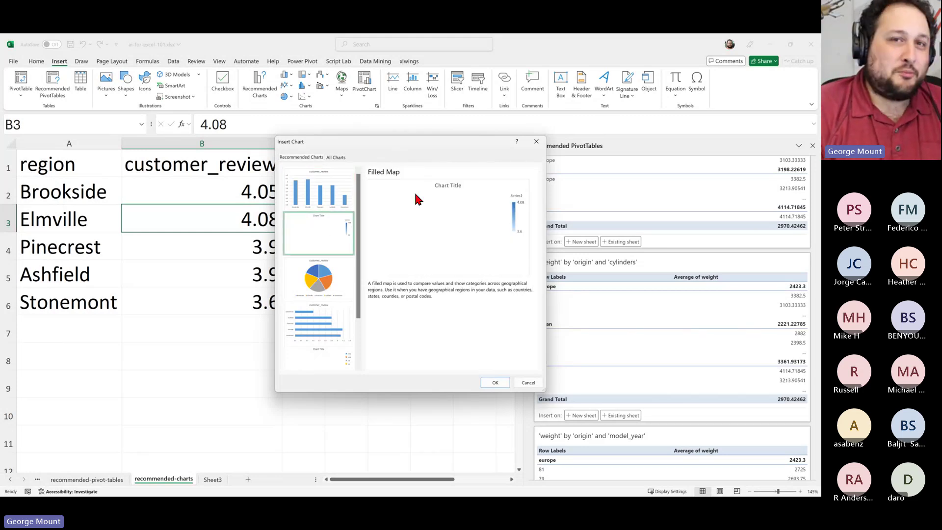
pyautogui.click(490, 384)
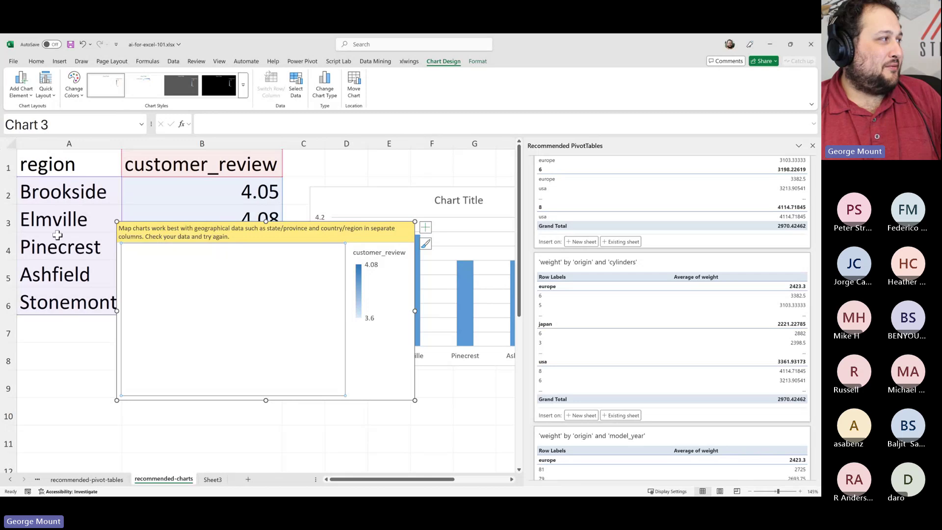
pyautogui.click(432, 438)
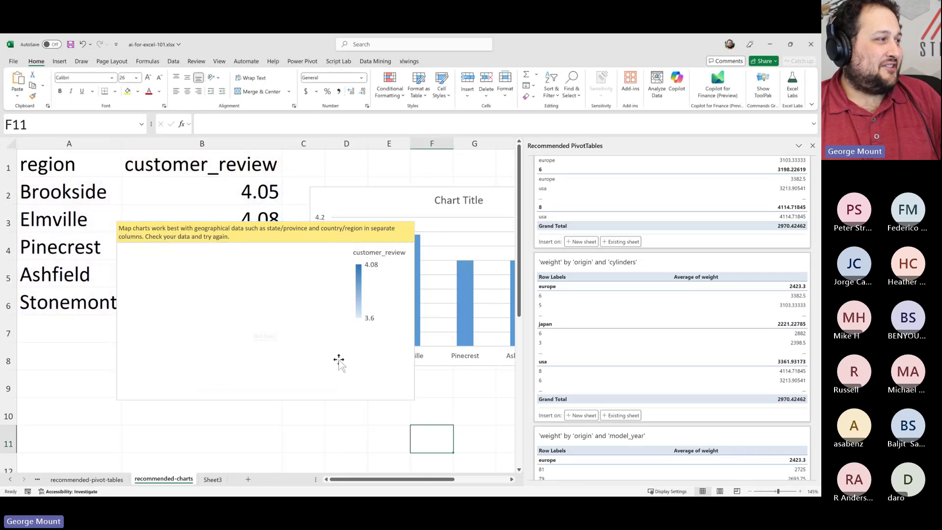
pyautogui.click(373, 379)
# Delete the failed map chart and preview the Filled Map recommendation for A1:B6 without inserting
pyautogui.press('Delete')
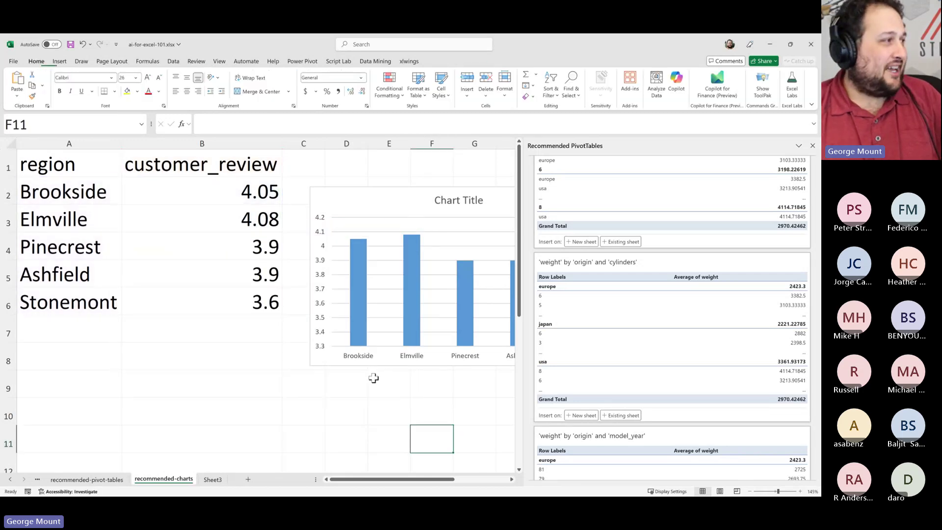
pyautogui.moveTo(189, 296); pyautogui.dragTo(74, 164)
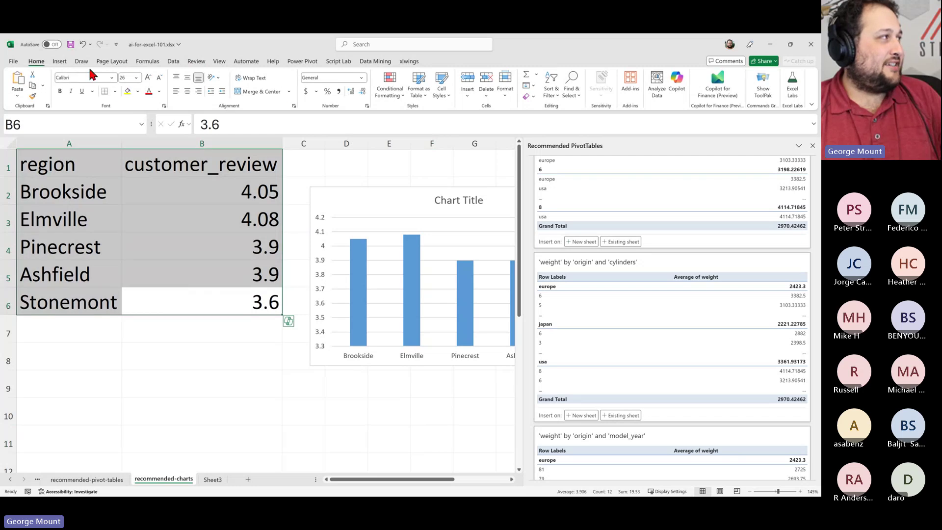
pyautogui.click(60, 61)
pyautogui.click(260, 91)
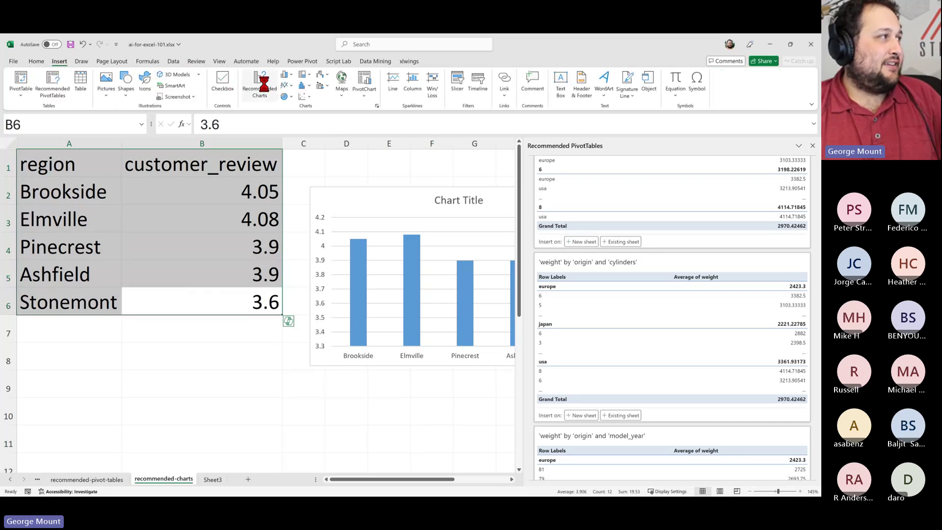
pyautogui.click(314, 242)
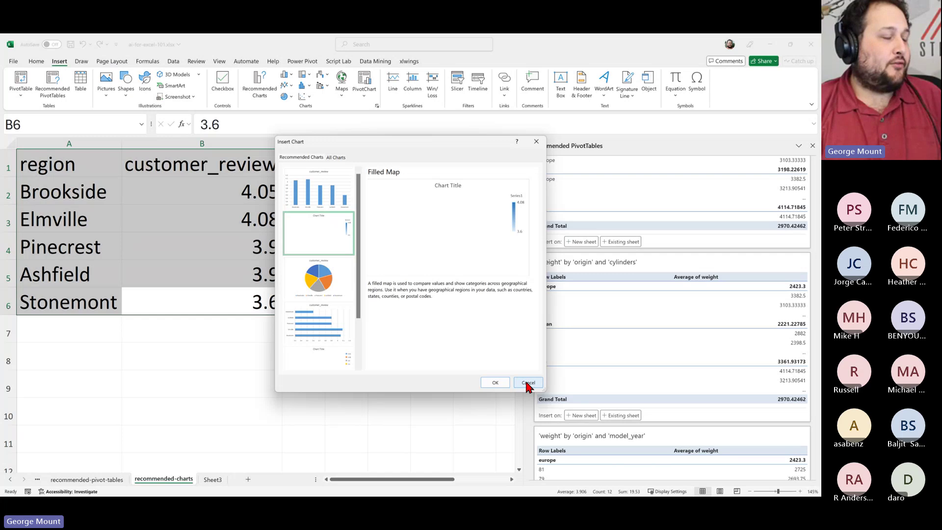
pyautogui.click(526, 383)
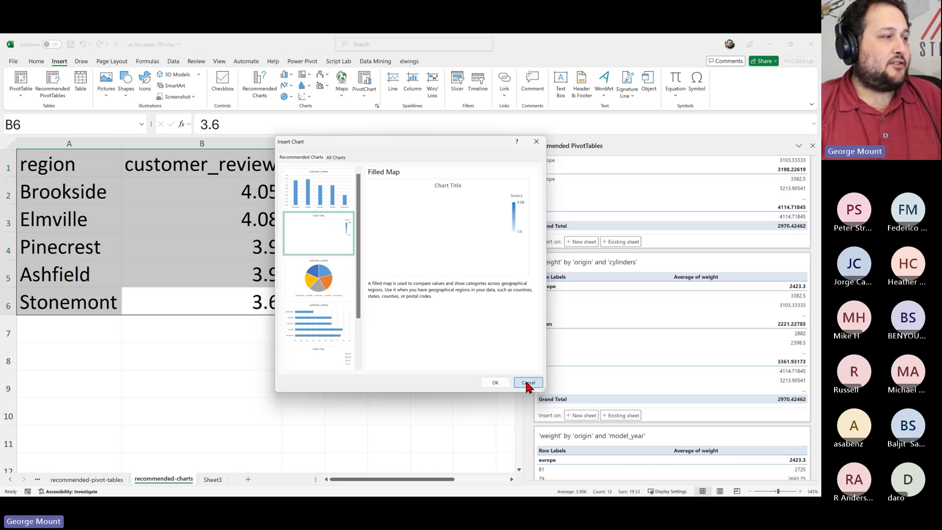
# Switch to the Sheet3 pivot table, then bring the ai-for-excel-101-main folder window forward
pyautogui.click(202, 364)
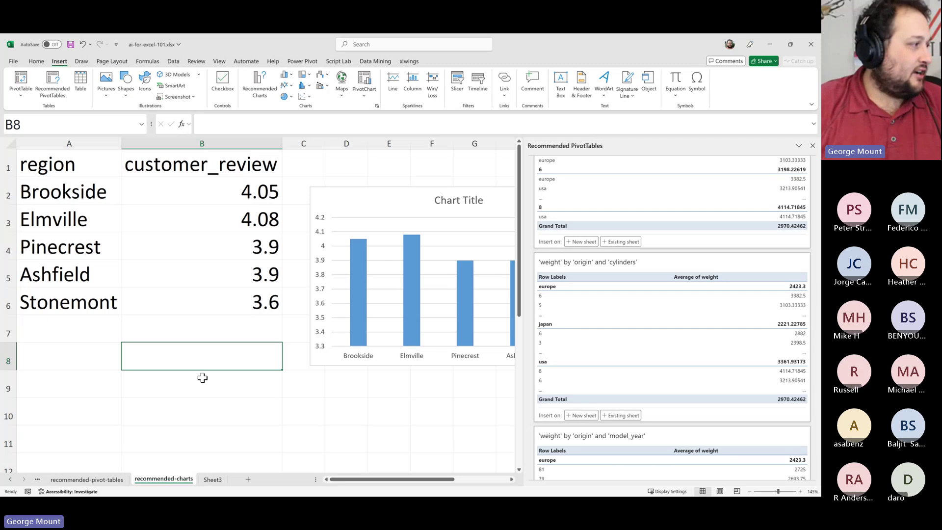
pyautogui.click(209, 479)
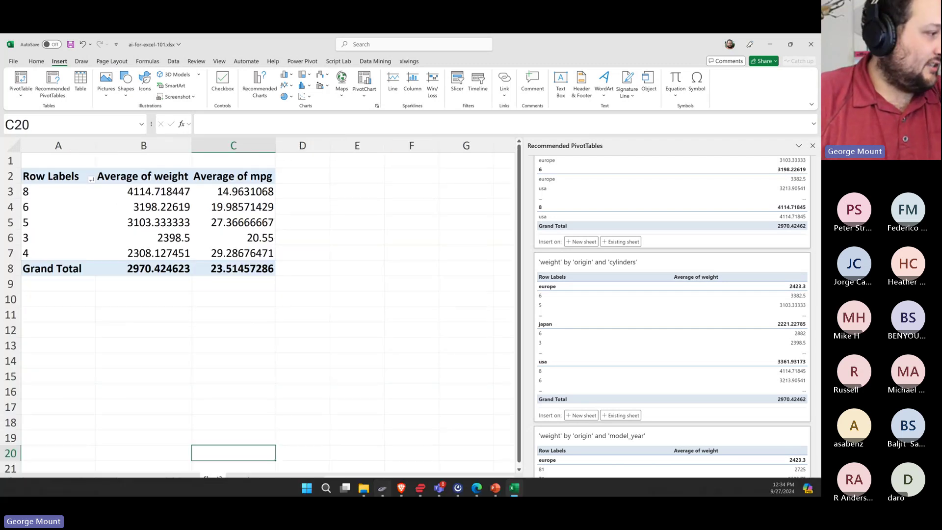
pyautogui.moveTo(365, 489)
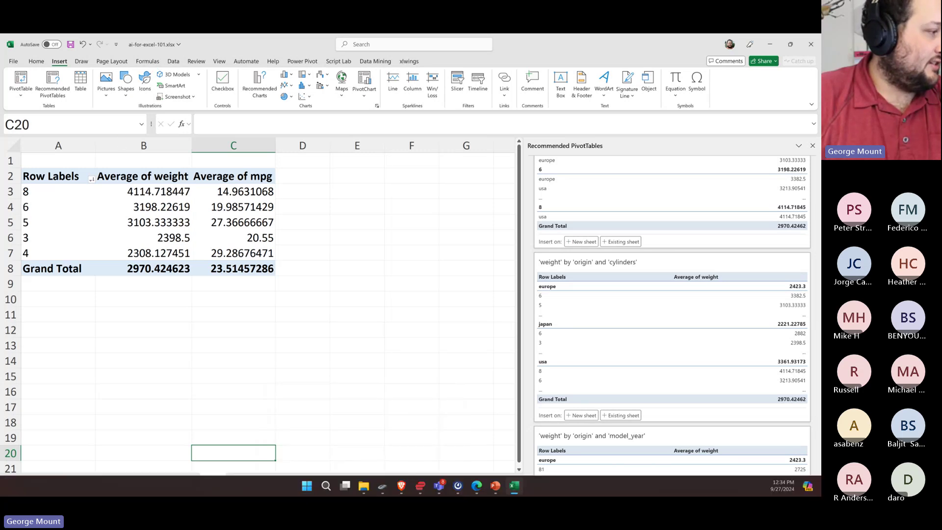
pyautogui.click(415, 432)
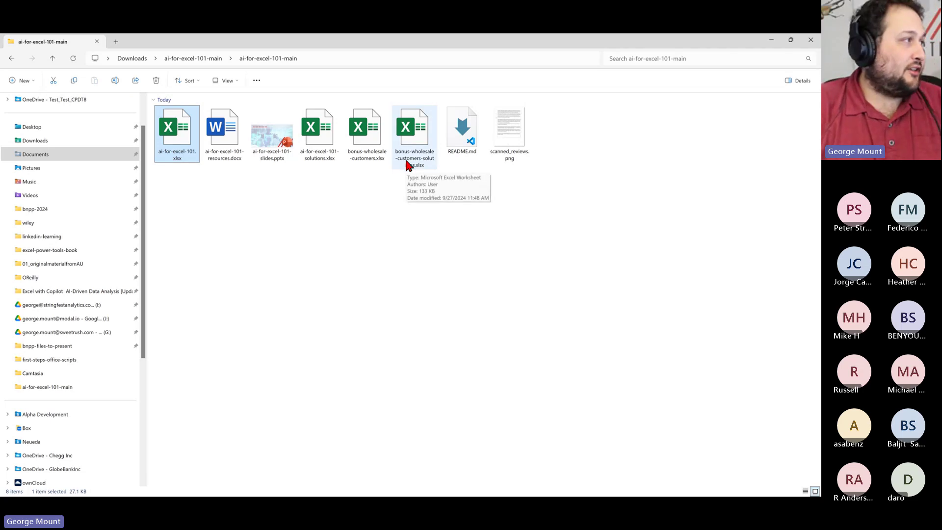
# Select bonus-wholesale-customers.xlsx in File Explorer and open it in Excel
pyautogui.click(364, 150)
pyautogui.hotkey('alt', 'Tab')
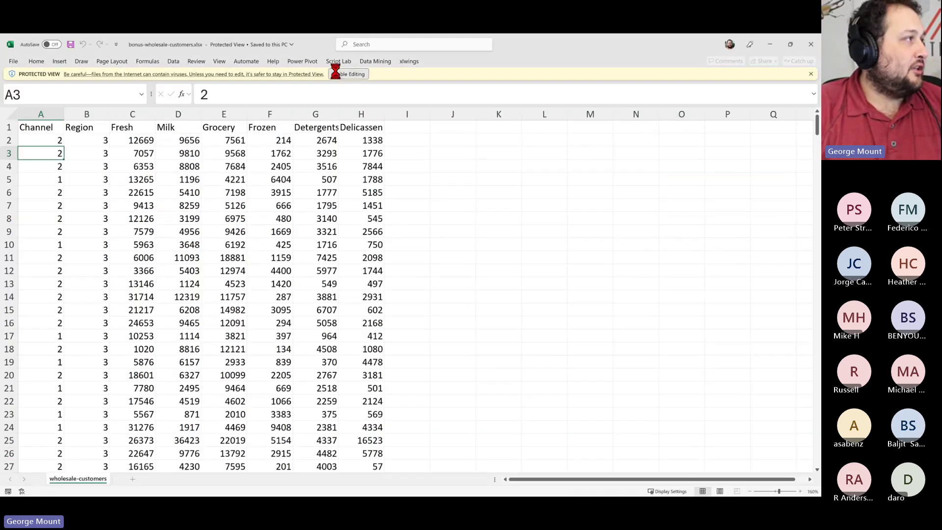
# Enable editing on bonus-wholesale-customers.xlsx and select cells G6, D7 and E4 in the spending data
pyautogui.click(335, 73)
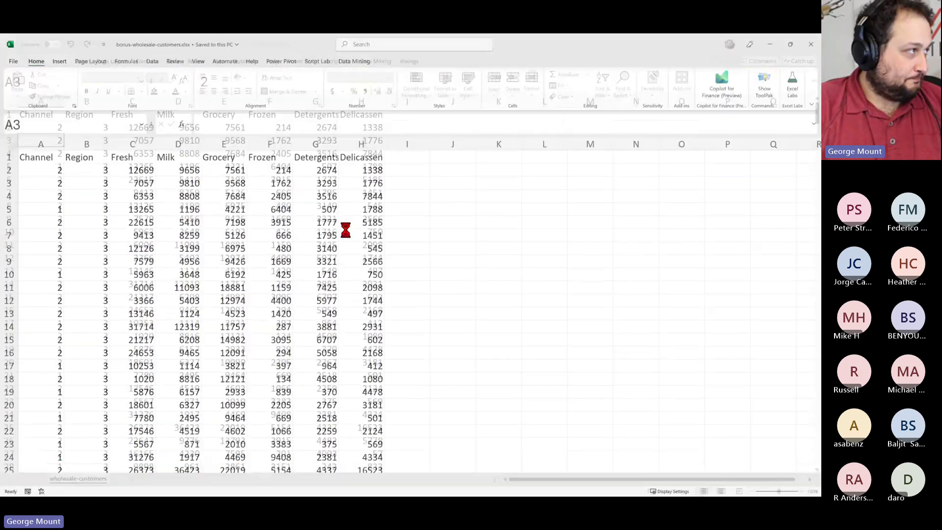
pyautogui.click(310, 224)
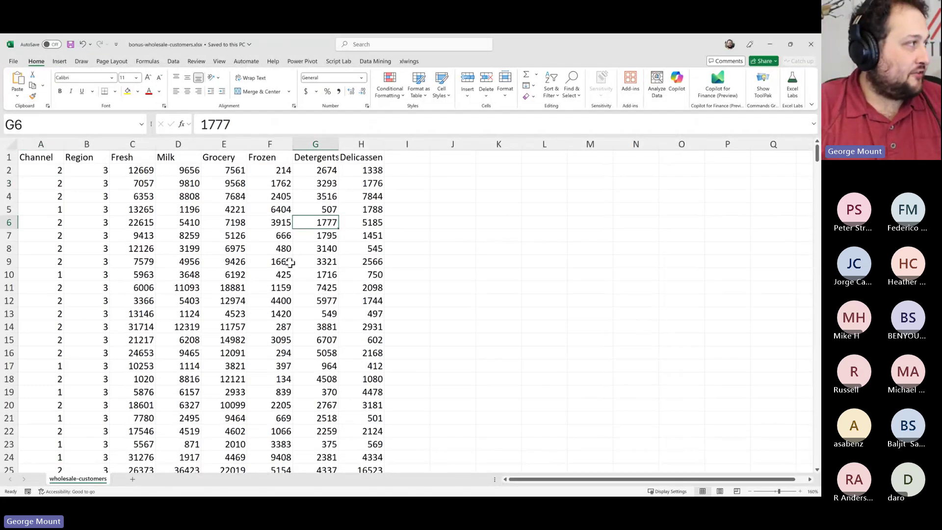
pyautogui.keyDown('ctrl'); pyautogui.scroll(2, 297, 264); pyautogui.keyUp('ctrl')
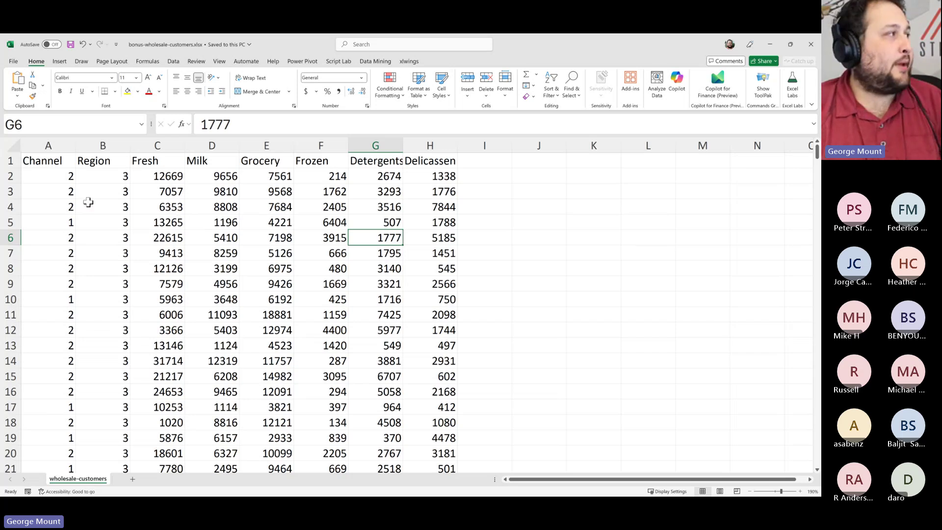
pyautogui.click(216, 252)
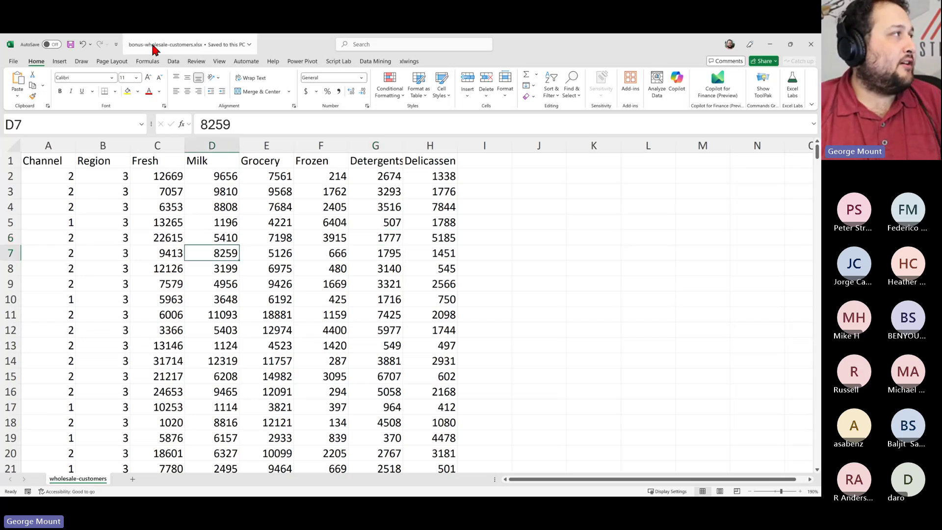
pyautogui.click(267, 210)
pyautogui.click(195, 234)
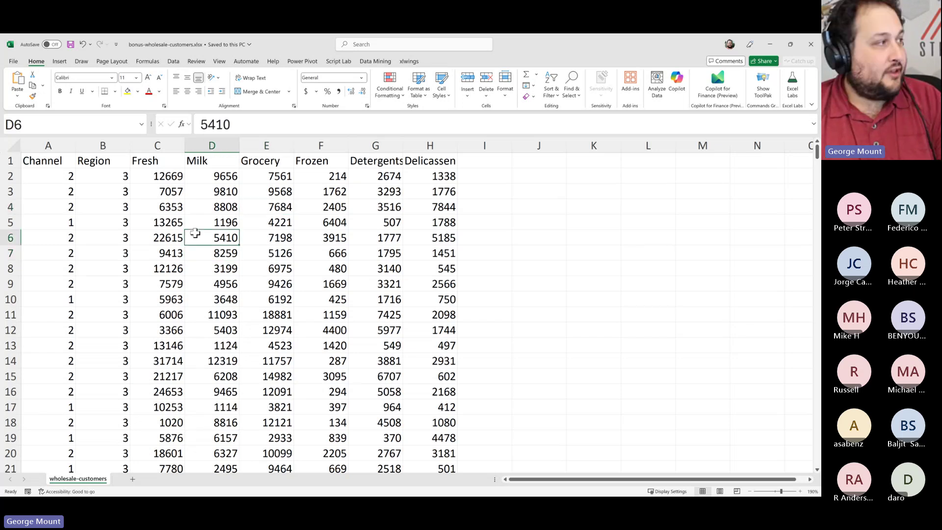
# Format A1:H441 as a table with headers, then browse the Home and Insert ribbons
pyautogui.hotkey('ctrl', 't')
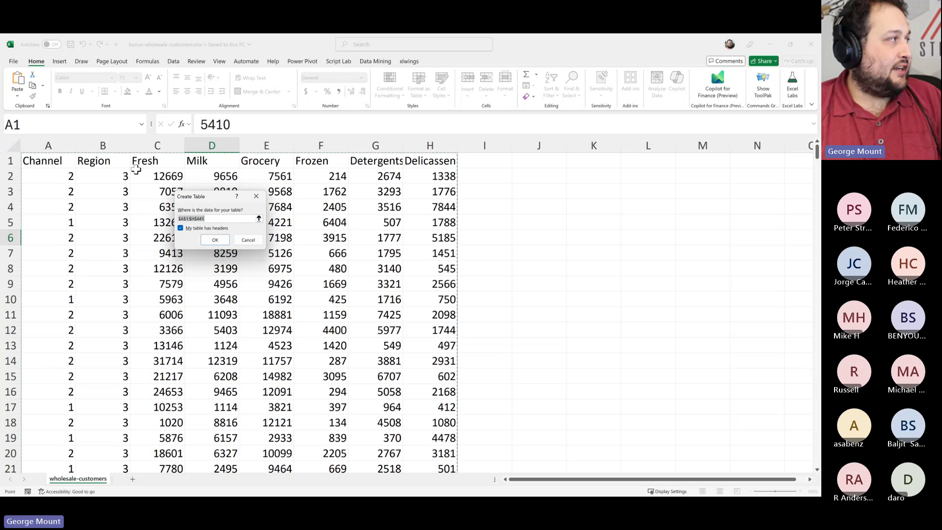
pyautogui.click(215, 239)
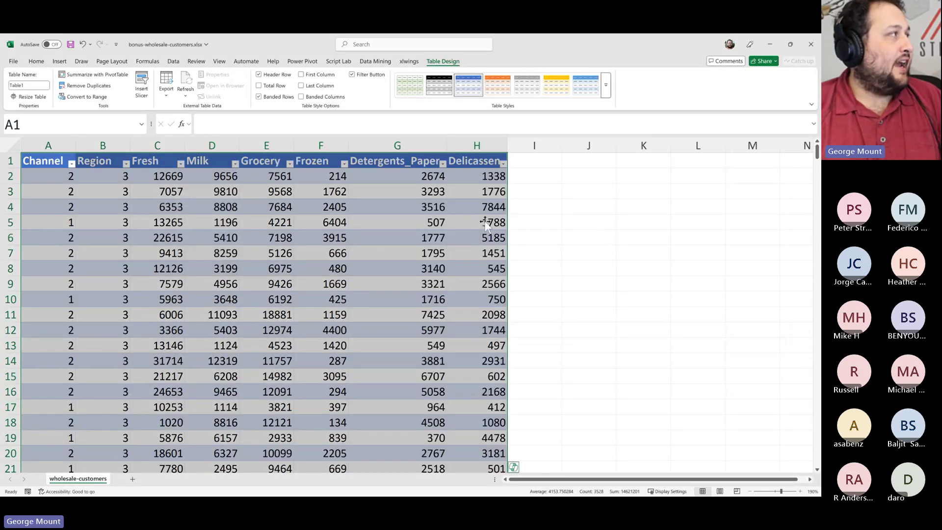
pyautogui.click(36, 62)
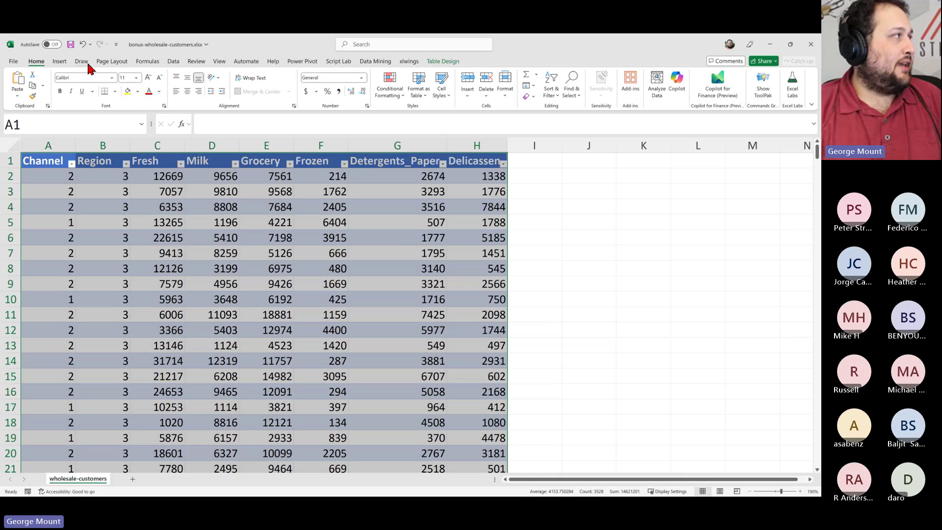
pyautogui.click(59, 61)
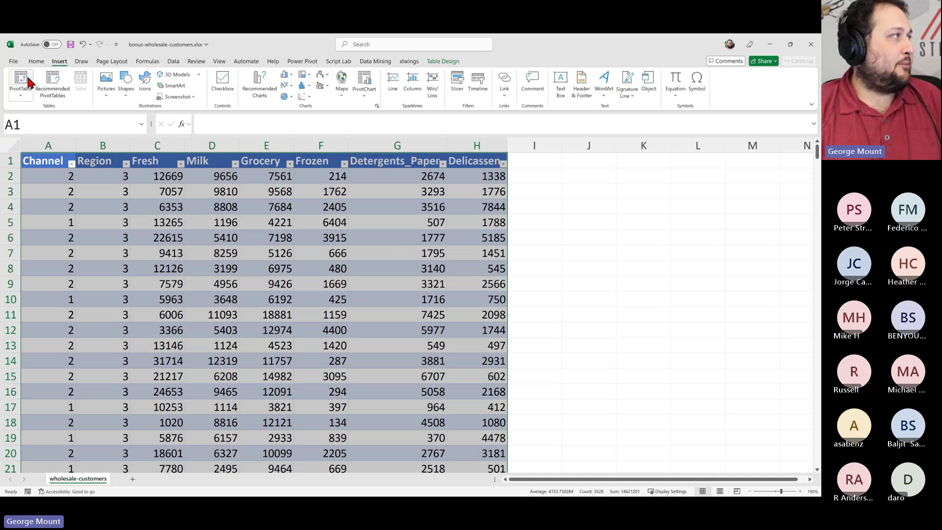
pyautogui.click(33, 63)
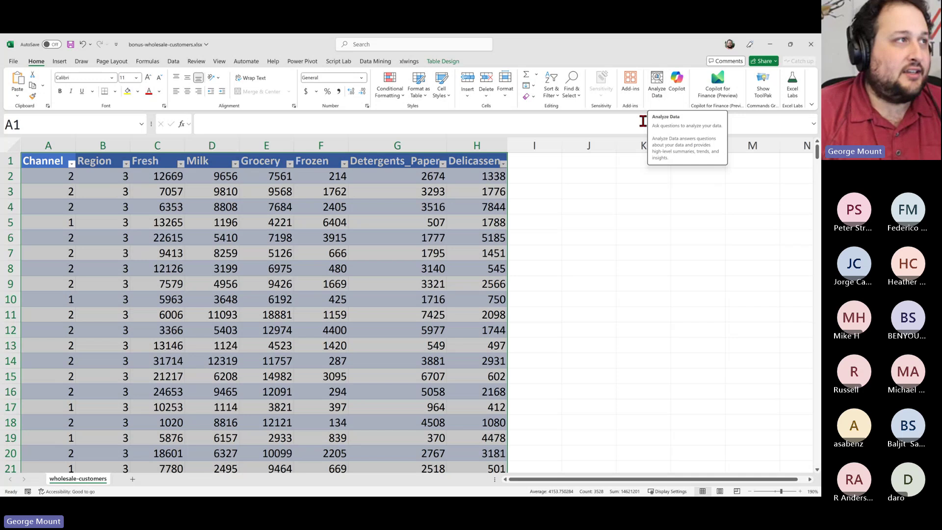
# Enter the note 'Natural language processing/querying' in cell K2
pyautogui.click(626, 170)
pyautogui.write('Nat')
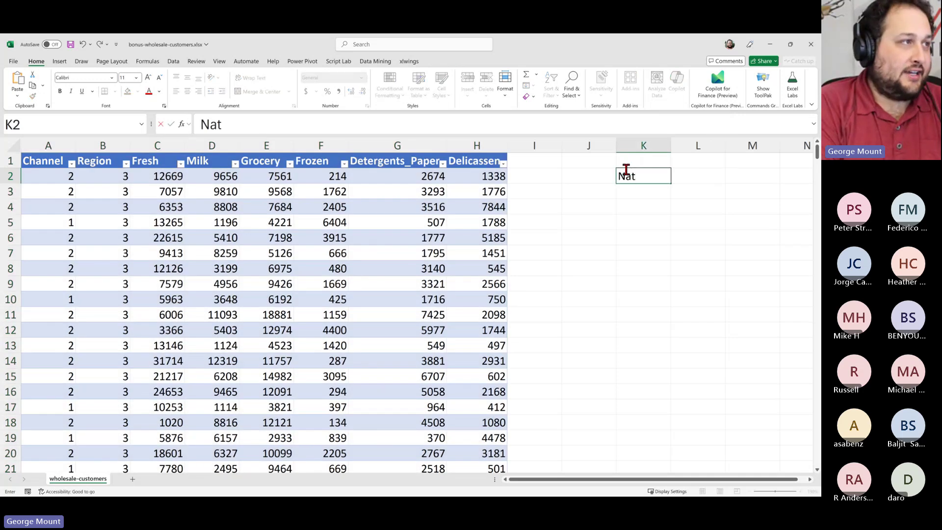
pyautogui.write('ural language p')
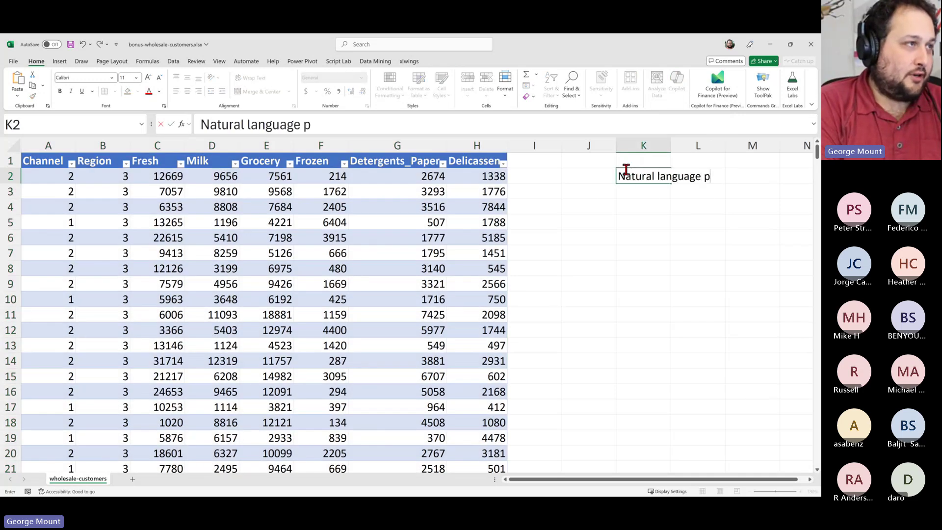
pyautogui.write('rocessing/querying')
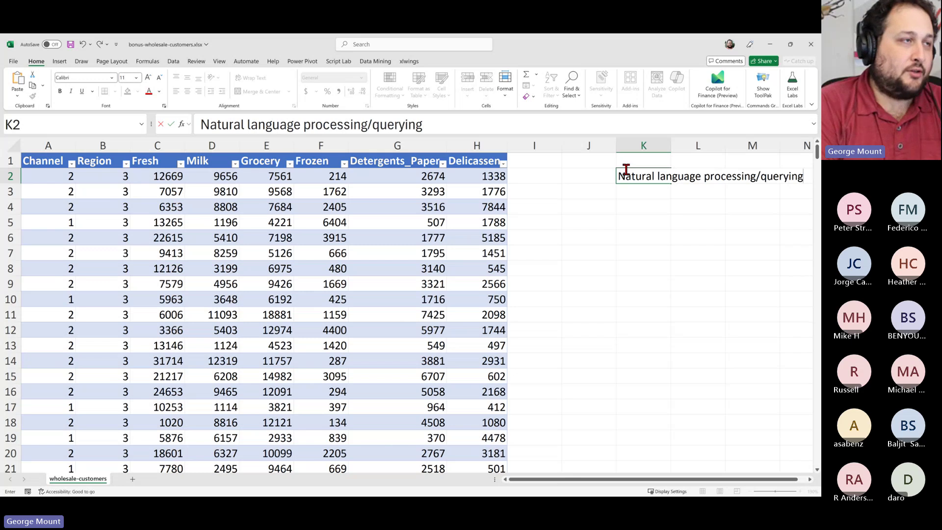
pyautogui.press('Return')
pyautogui.click(626, 170)
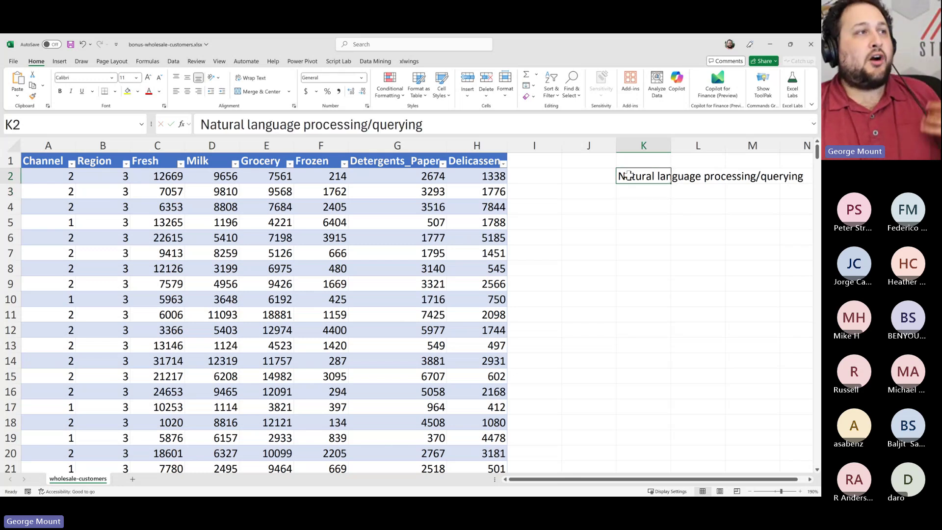
# Run Analyze Data, widen its pane, close it, and select cells inside the customer table
pyautogui.click(656, 84)
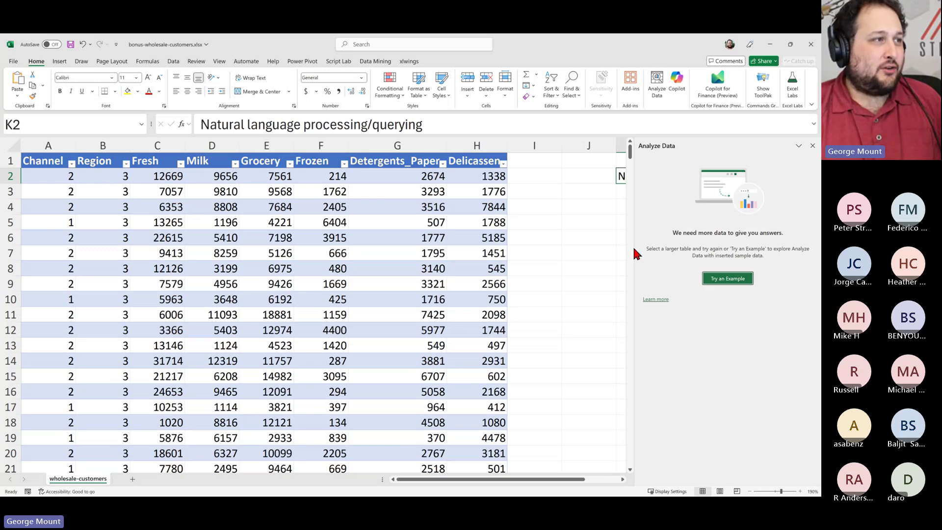
pyautogui.moveTo(633, 251); pyautogui.dragTo(591, 252)
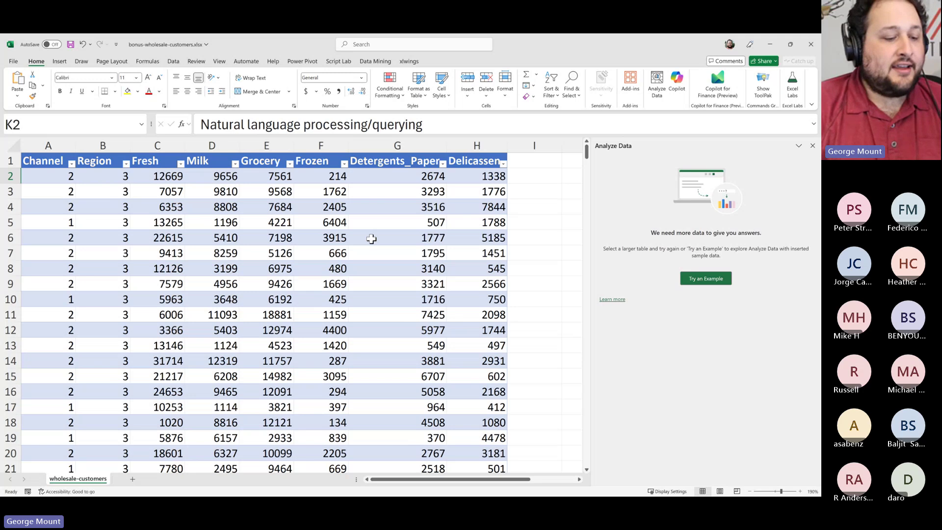
pyautogui.click(286, 227)
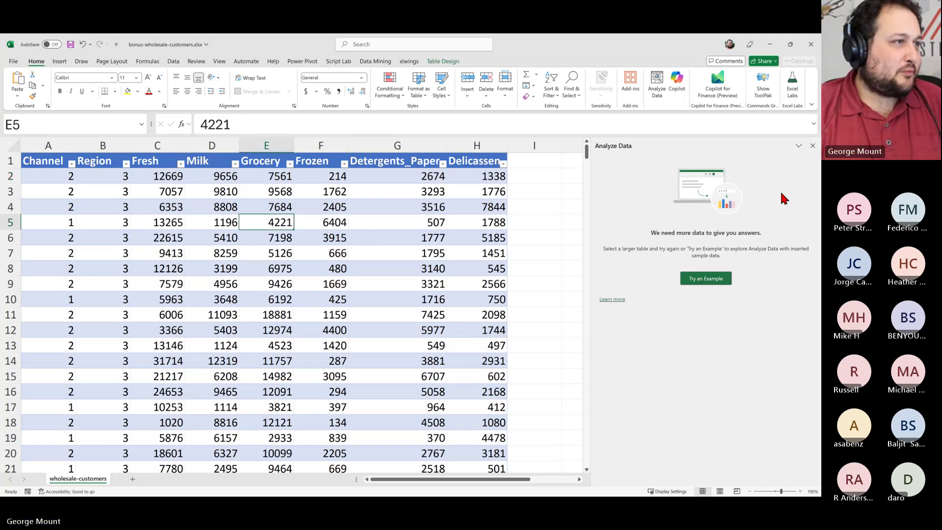
pyautogui.click(321, 219)
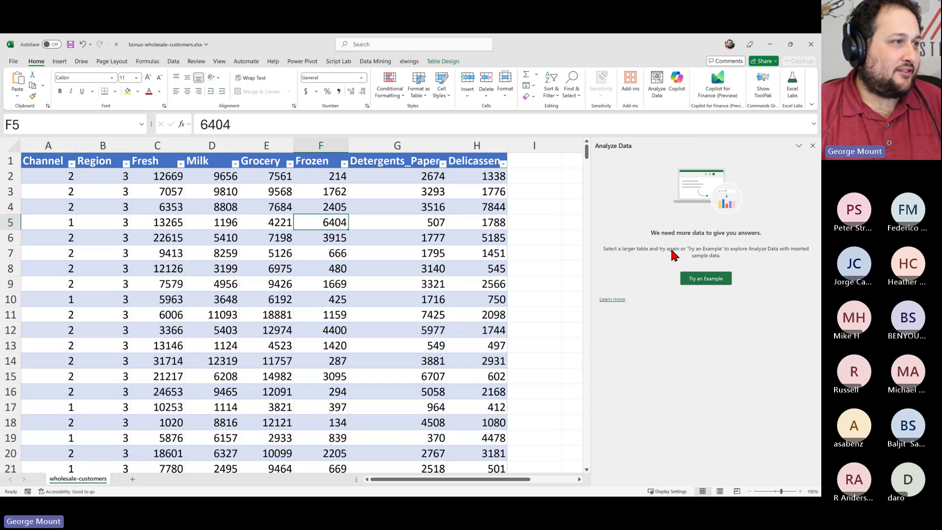
pyautogui.click(812, 146)
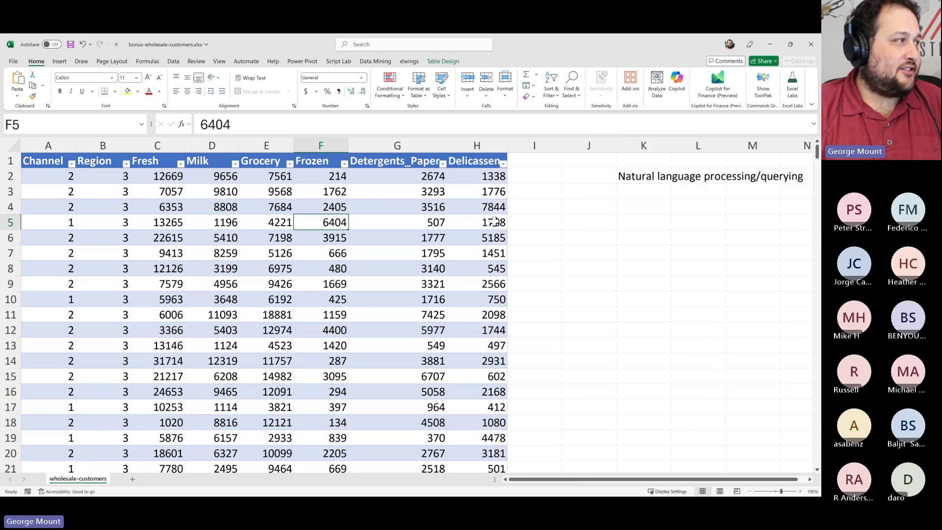
pyautogui.click(100, 191)
pyautogui.click(211, 237)
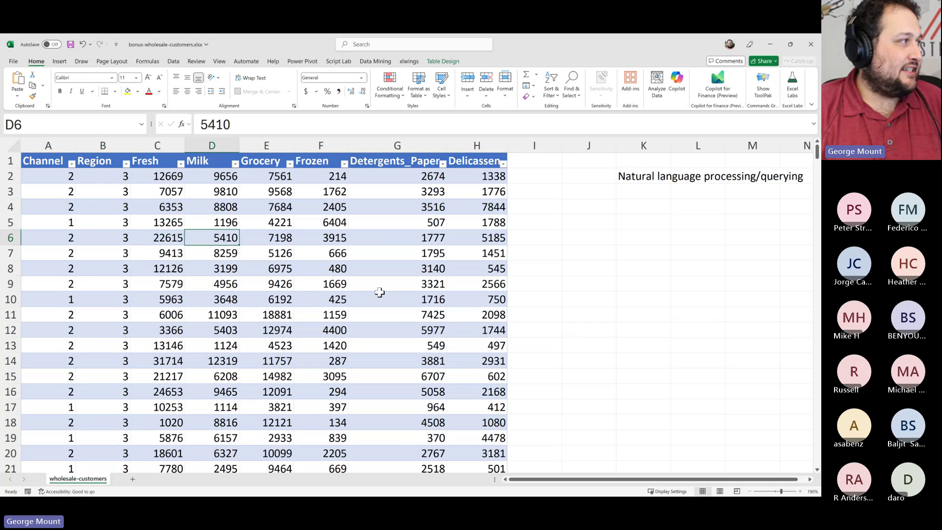
pyautogui.click(169, 207)
pyautogui.click(121, 191)
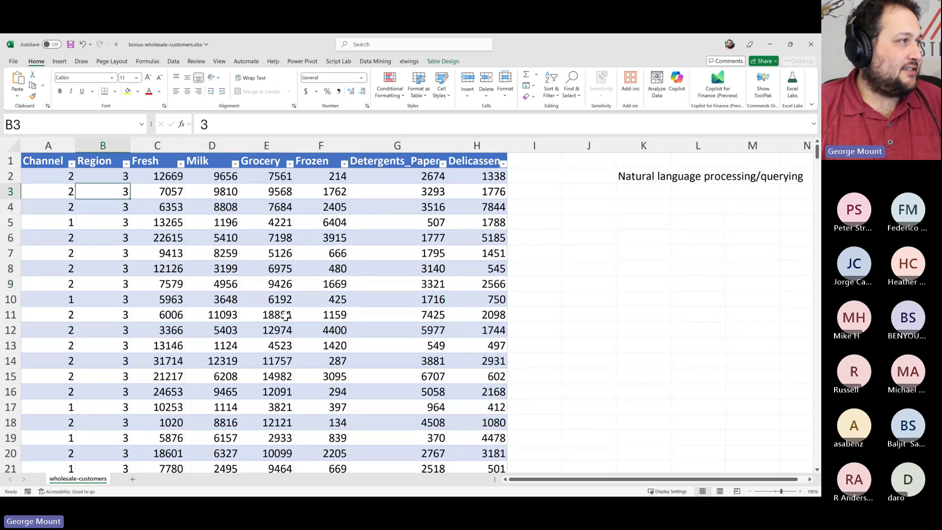
# Run Analyze Data on the customer table and scroll to the Delicassen by Channel and Region chart
pyautogui.click(655, 84)
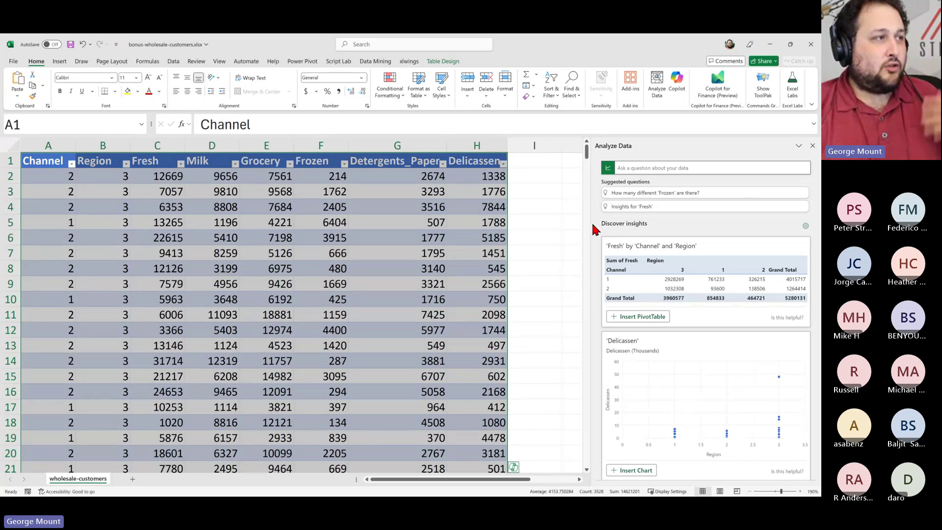
pyautogui.moveTo(590, 222); pyautogui.dragTo(556, 223)
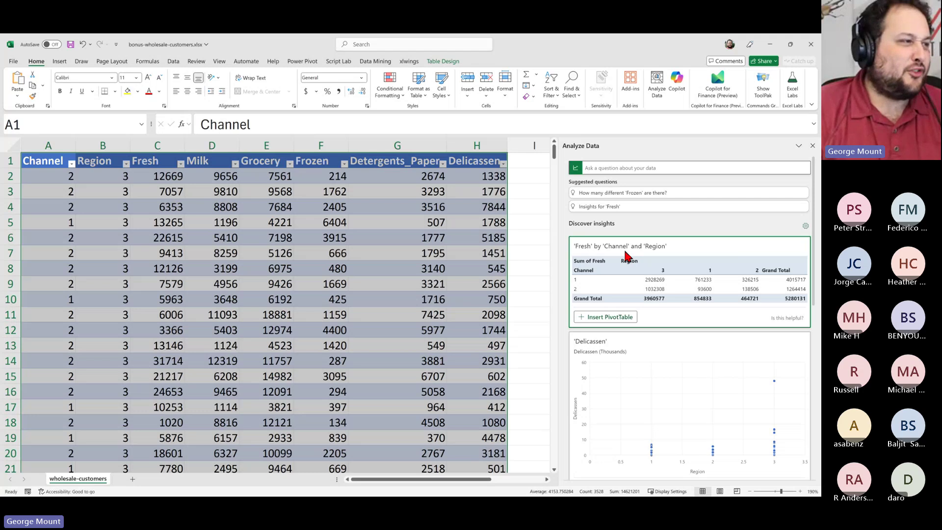
pyautogui.scroll(-3, 662, 309)
pyautogui.scroll(2, 652, 289)
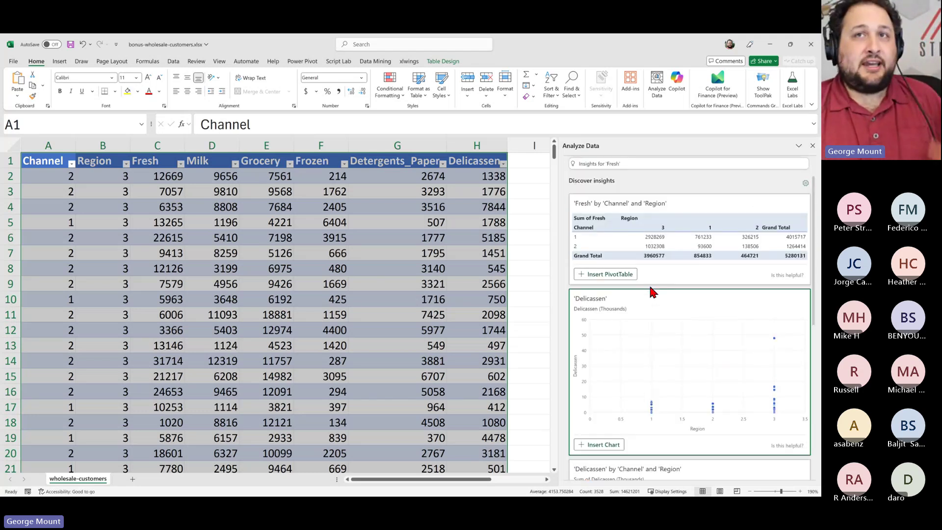
pyautogui.scroll(-3, 649, 287)
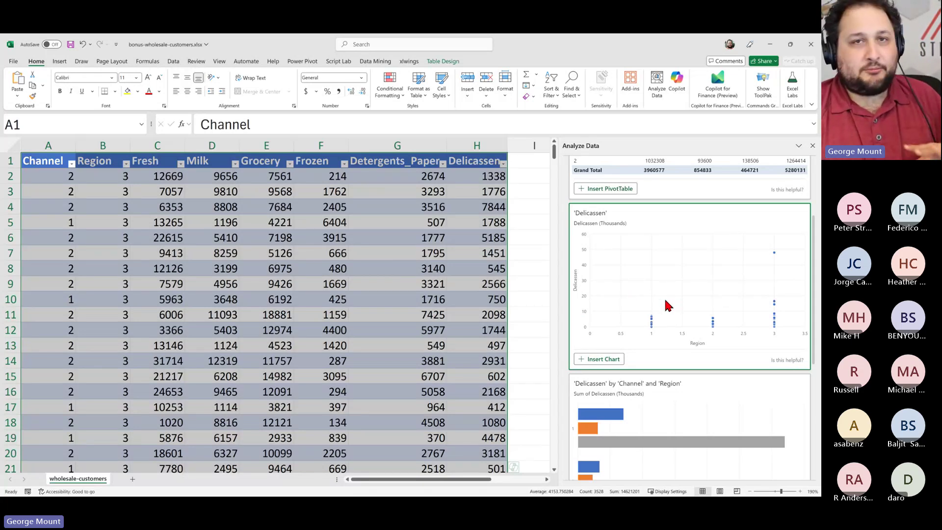
pyautogui.scroll(-5, 667, 304)
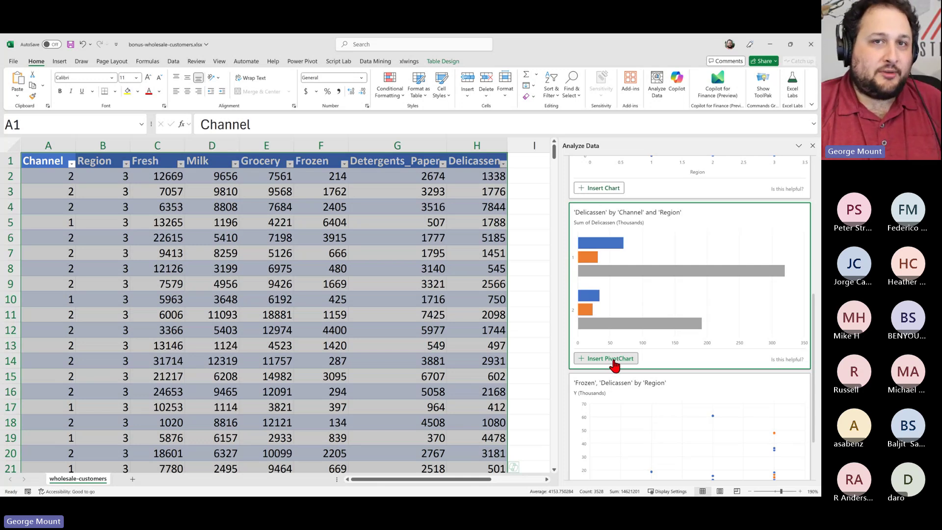
pyautogui.click(613, 359)
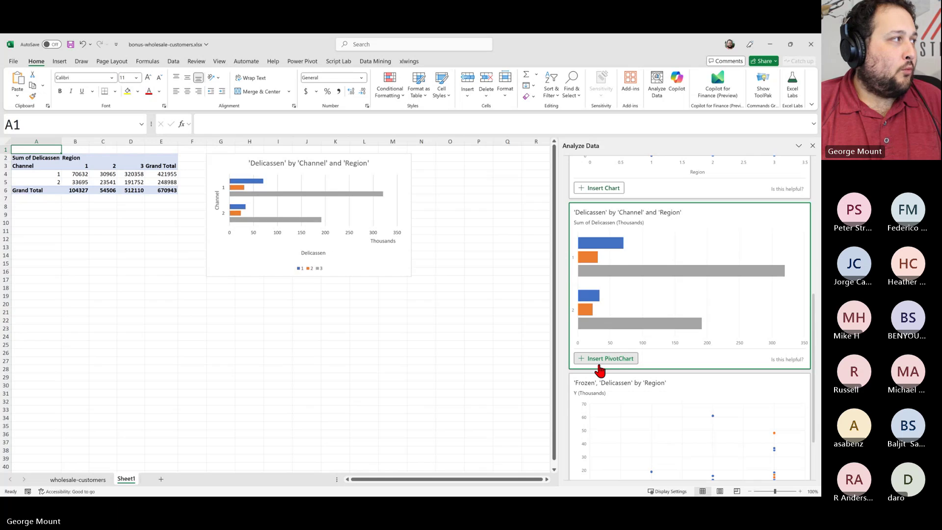
pyautogui.click(364, 320)
pyautogui.click(104, 167)
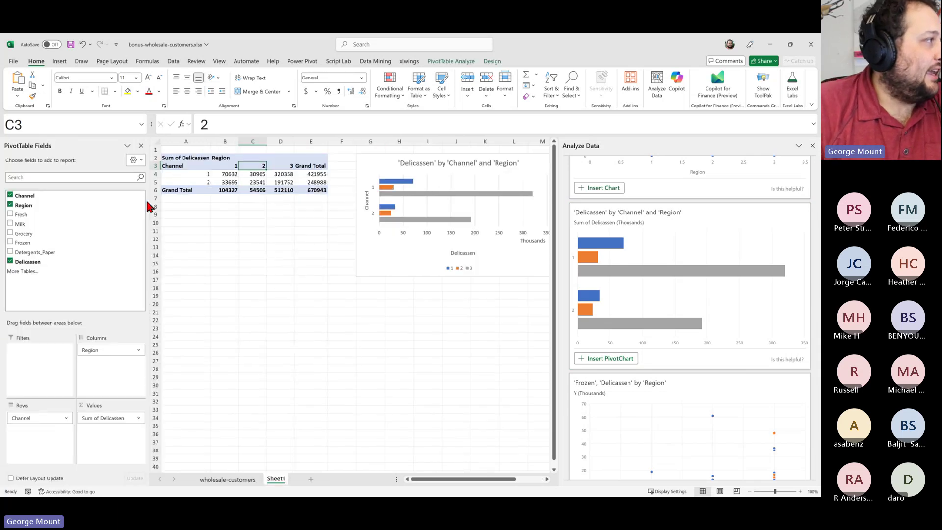
pyautogui.scroll(1, 341, 281)
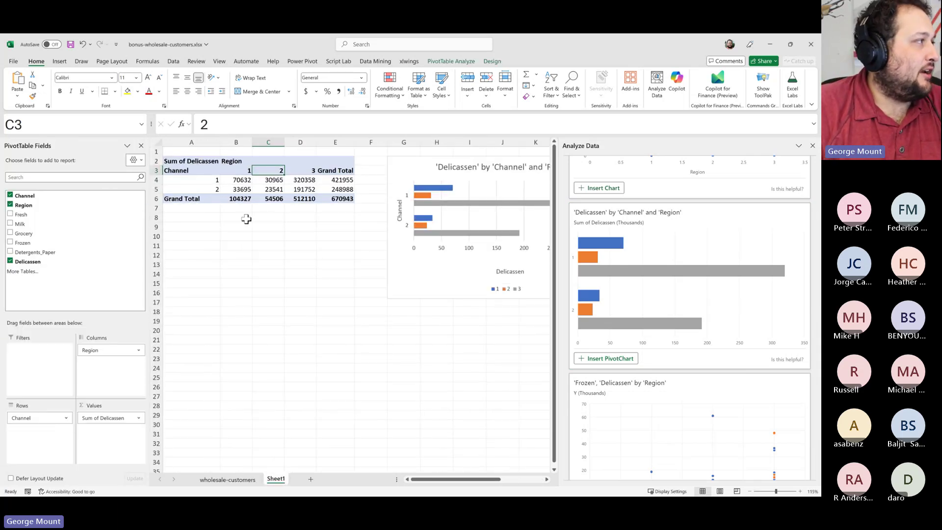
pyautogui.click(437, 282)
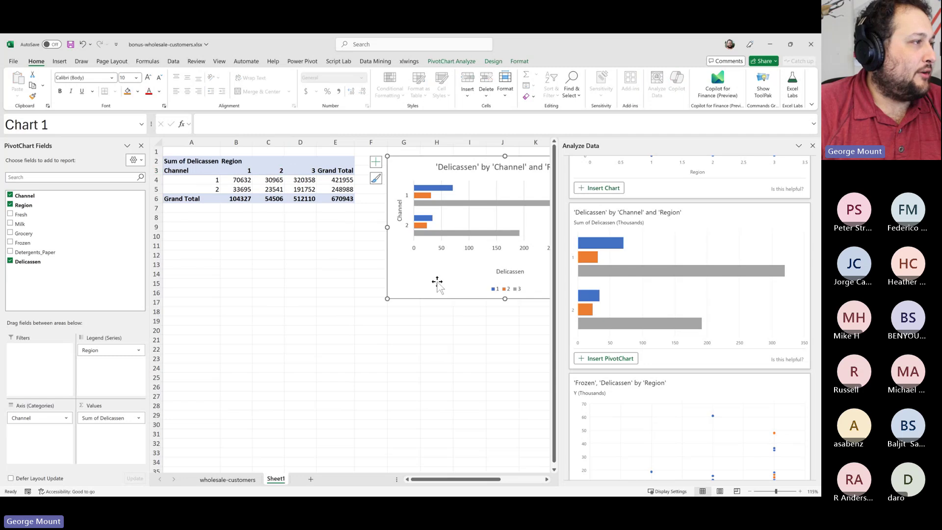
pyautogui.click(440, 358)
pyautogui.moveTo(504, 368); pyautogui.dragTo(393, 353)
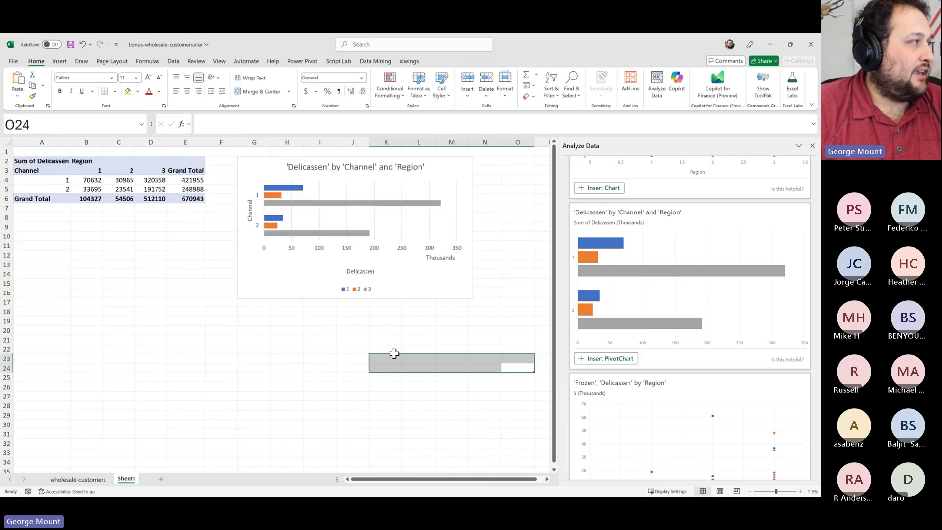
pyautogui.click(451, 220)
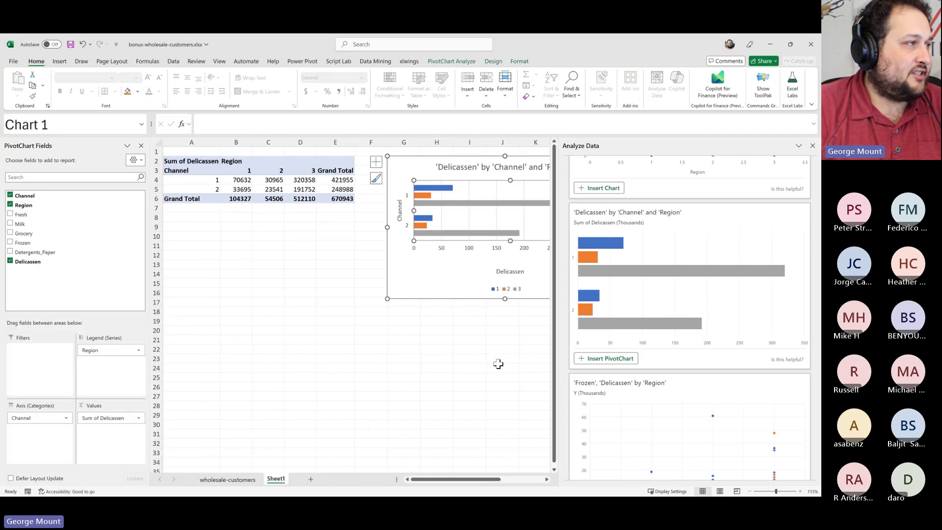
pyautogui.click(498, 364)
pyautogui.click(324, 164)
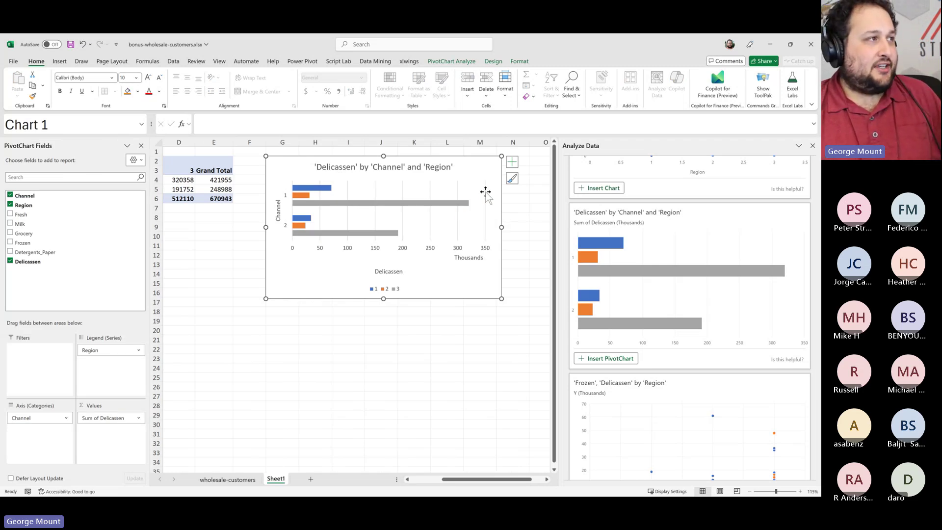
pyautogui.click(512, 162)
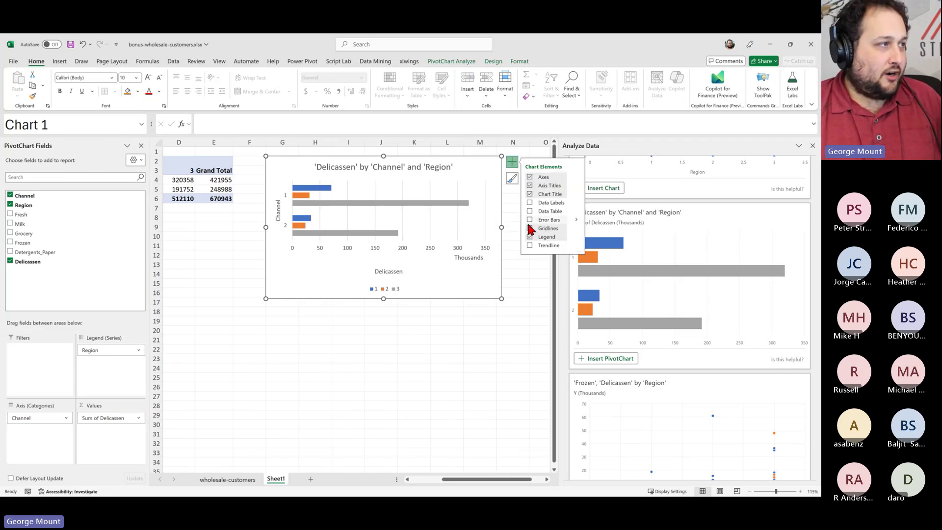
pyautogui.click(367, 167)
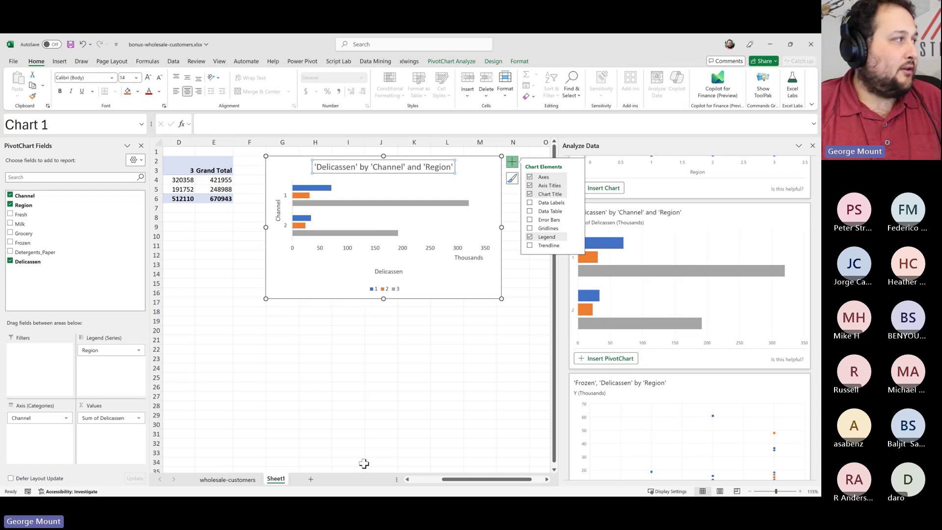
pyautogui.click(357, 426)
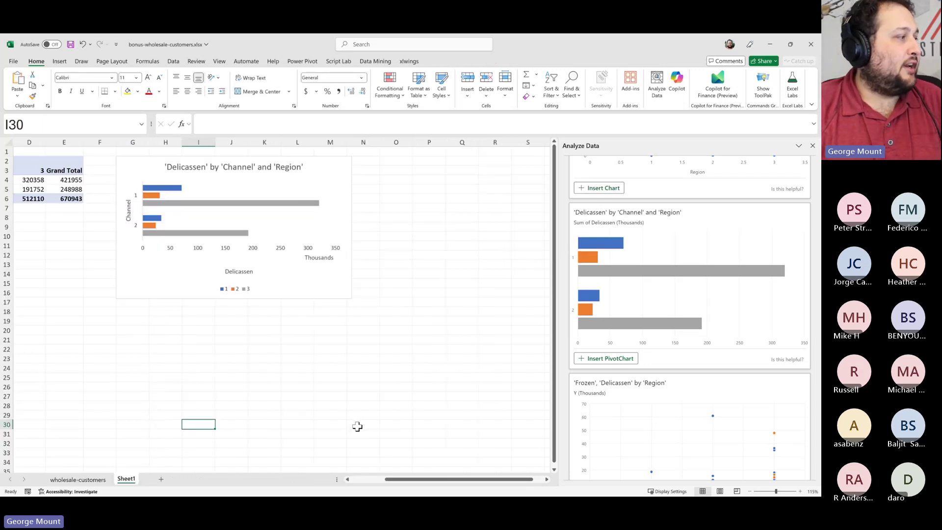
# Return to the wholesale-customers sheet and preview the Analyze Data question suggestions
pyautogui.click(86, 479)
pyautogui.scroll(-3, 699, 349)
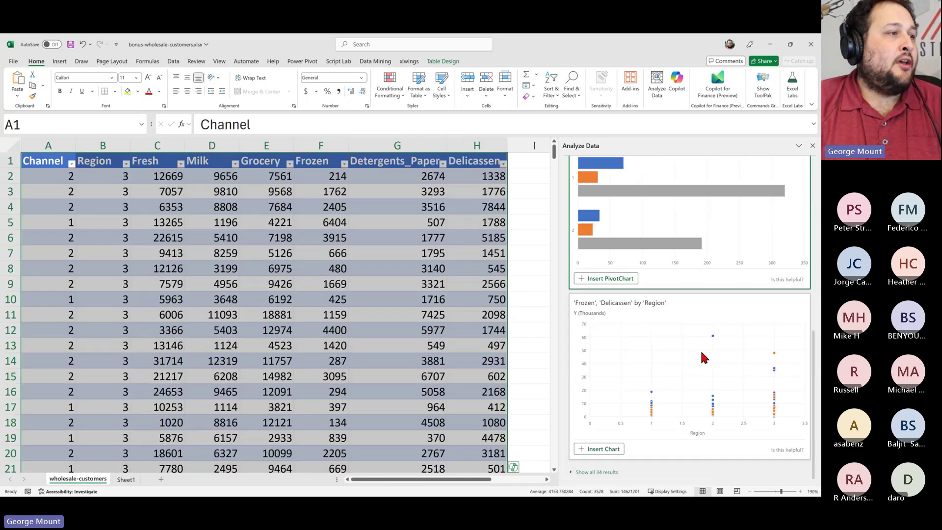
pyautogui.scroll(10, 706, 394)
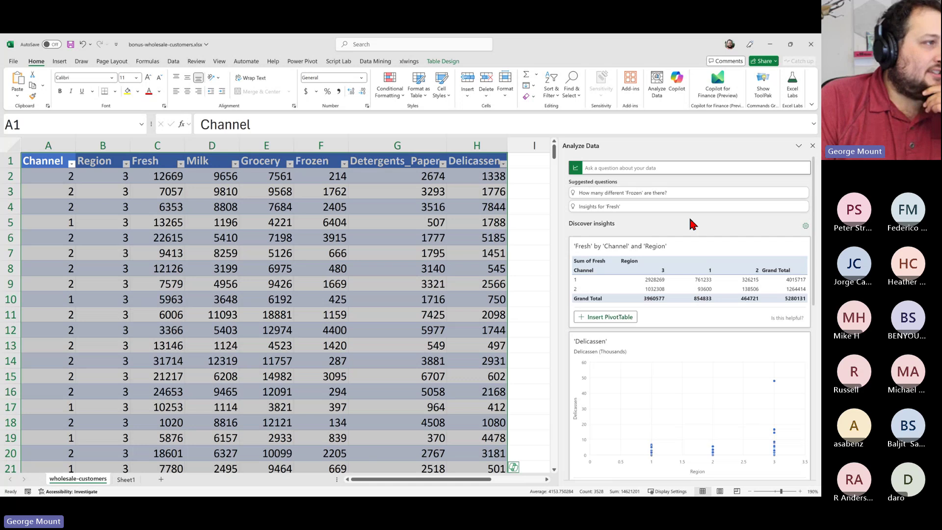
pyautogui.click(639, 169)
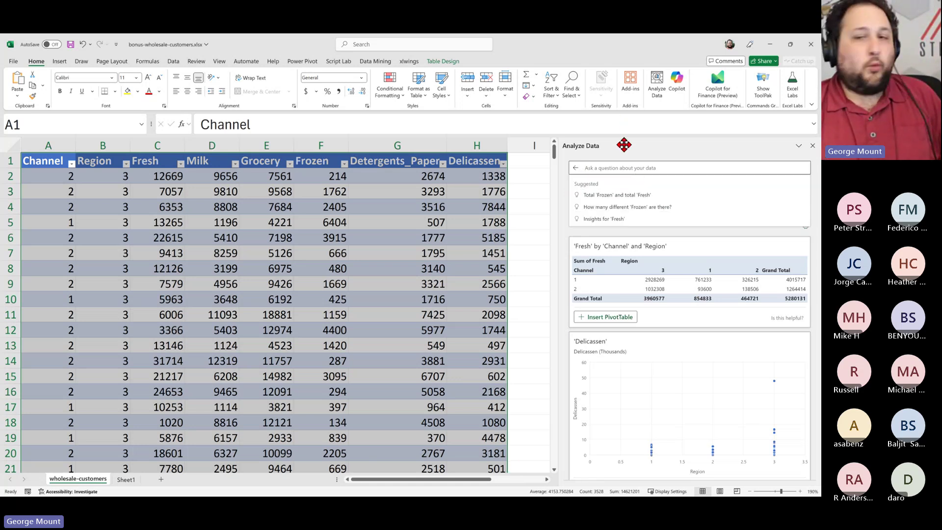
pyautogui.click(634, 227)
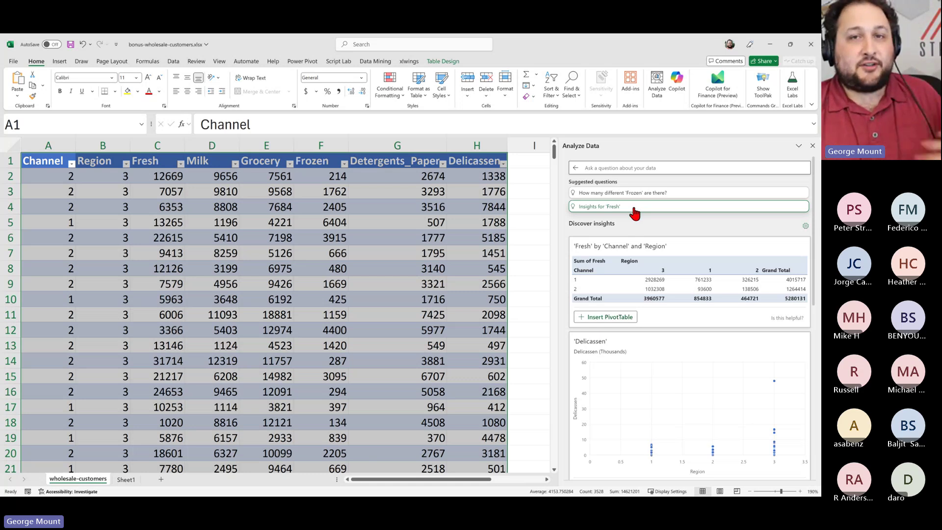
# Choose 'Insights for Fresh' from the Analyze Data question suggestions
pyautogui.click(618, 170)
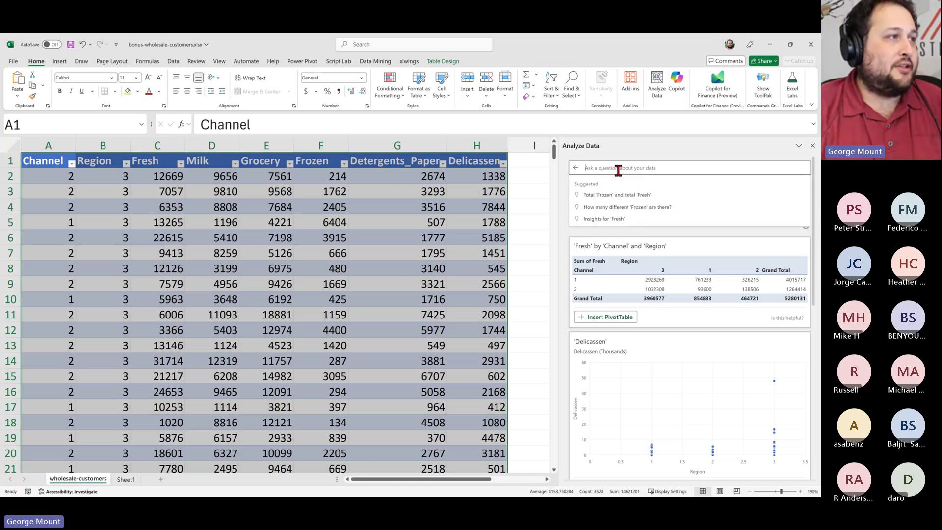
pyautogui.click(651, 210)
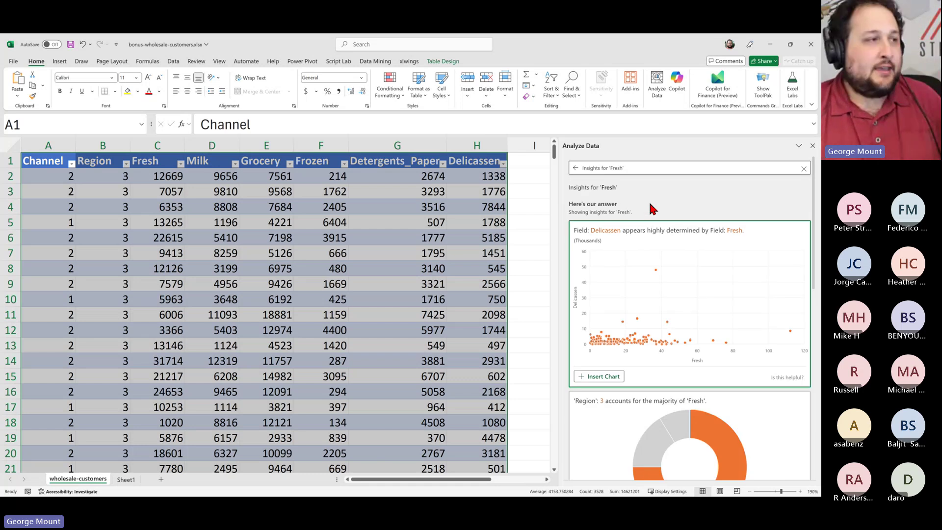
pyautogui.scroll(-3, 689, 324)
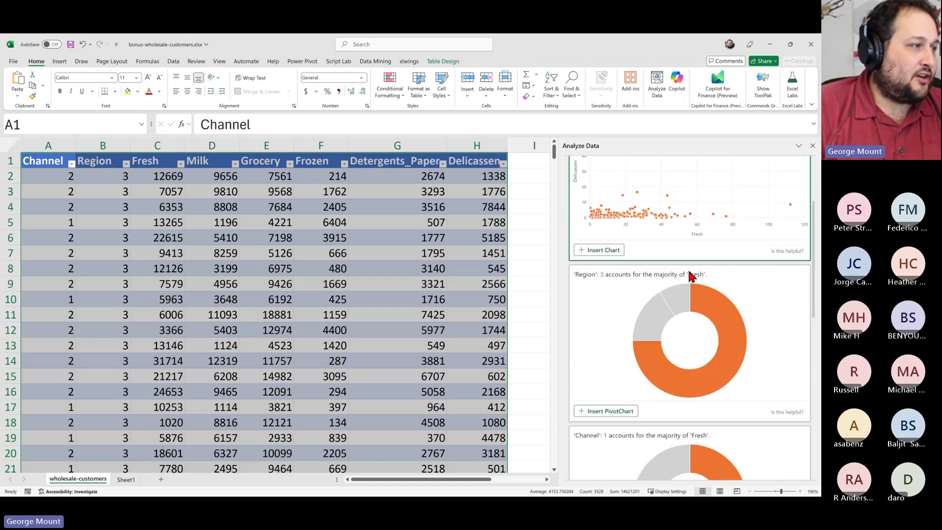
pyautogui.scroll(3, 667, 270)
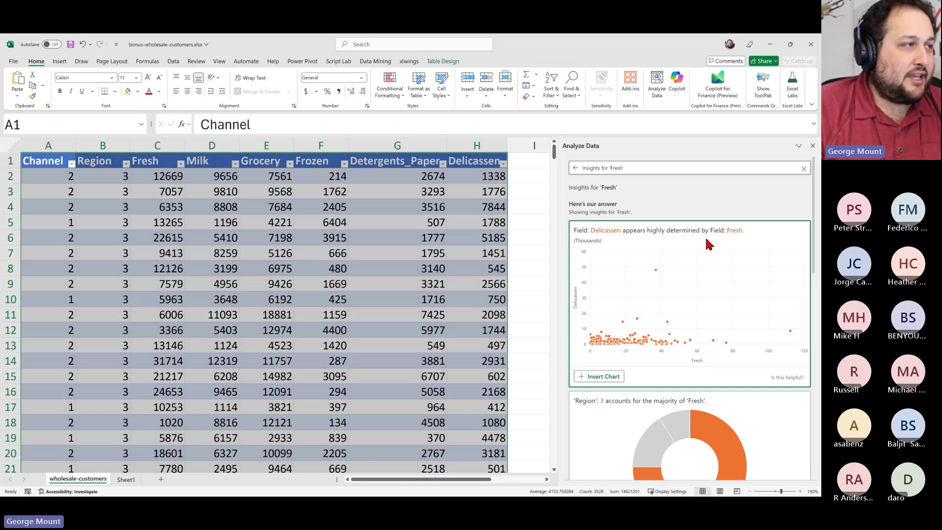
# Scroll through the Fresh insight cards, then go back and reopen the question box
pyautogui.scroll(-2, 743, 259)
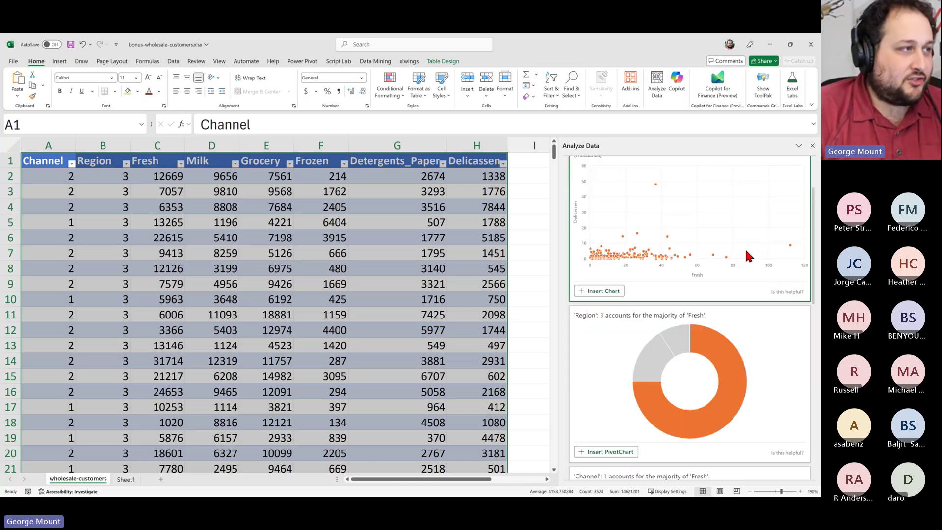
pyautogui.scroll(-1, 673, 263)
pyautogui.scroll(-1, 673, 265)
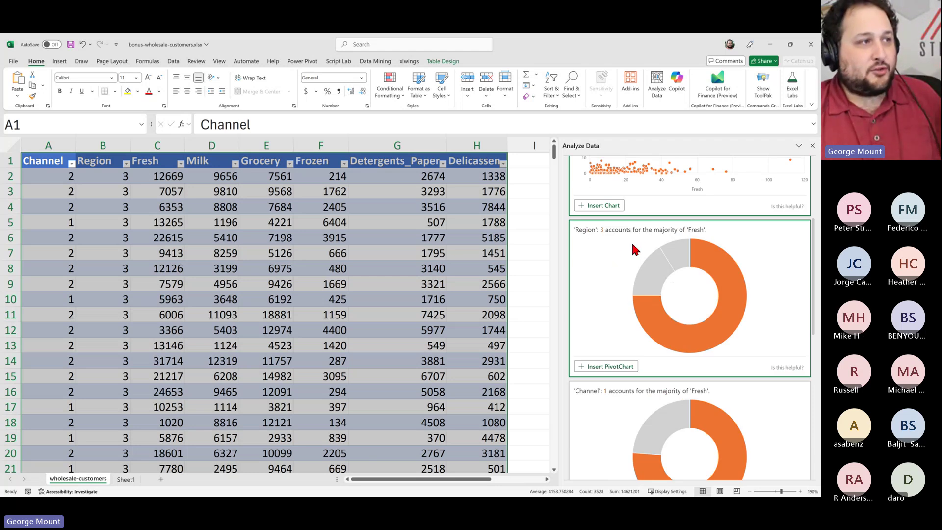
pyautogui.scroll(-2, 632, 245)
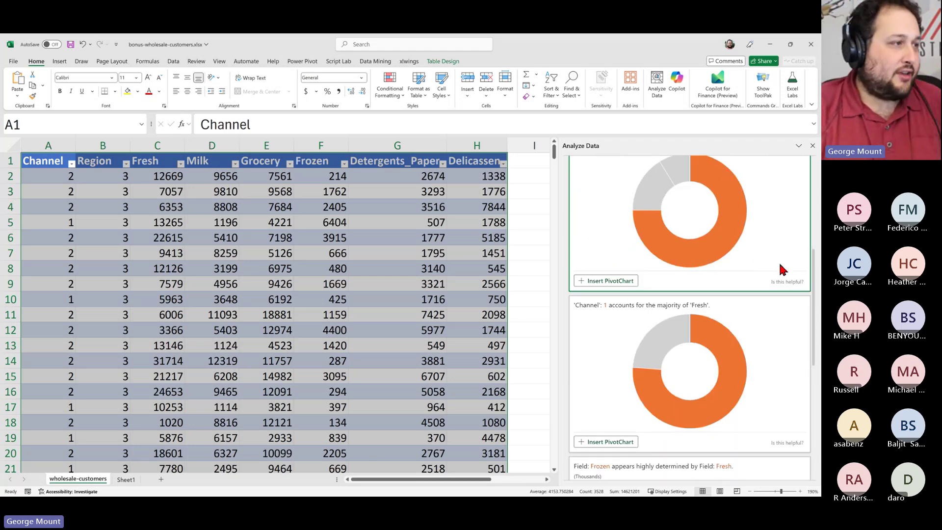
pyautogui.scroll(-2, 781, 267)
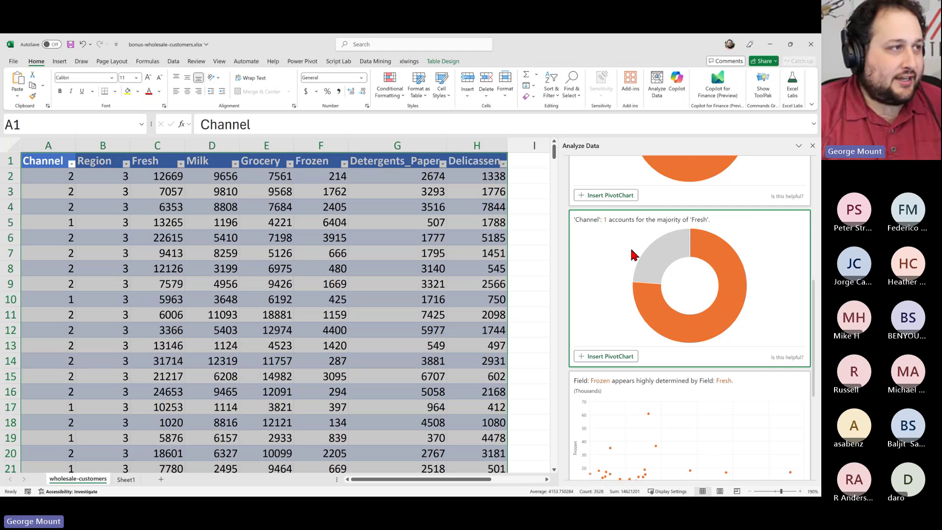
pyautogui.scroll(-5, 633, 254)
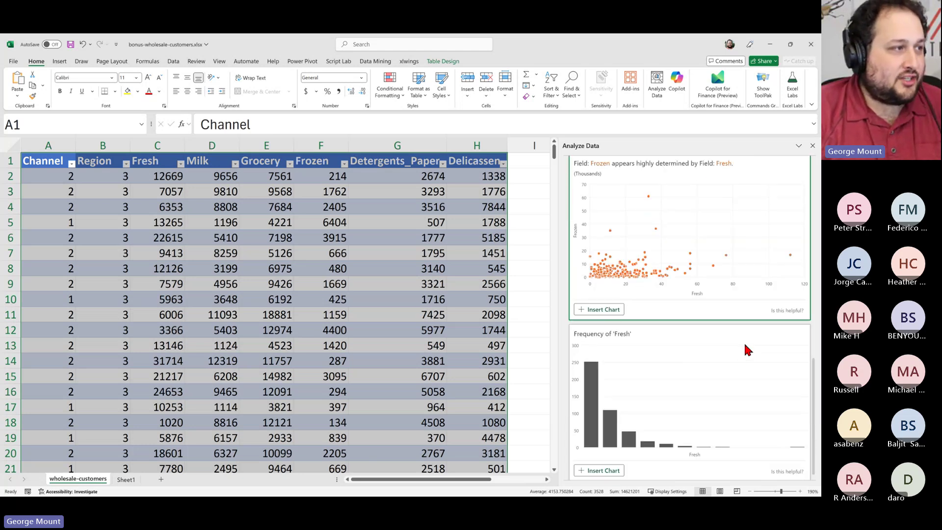
pyautogui.scroll(3, 712, 383)
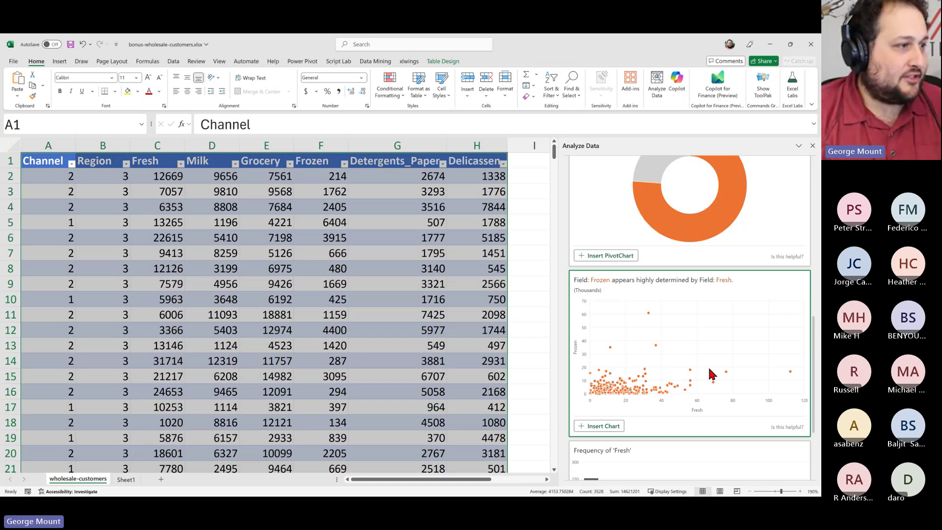
pyautogui.scroll(-3, 711, 374)
pyautogui.scroll(-3, 711, 374)
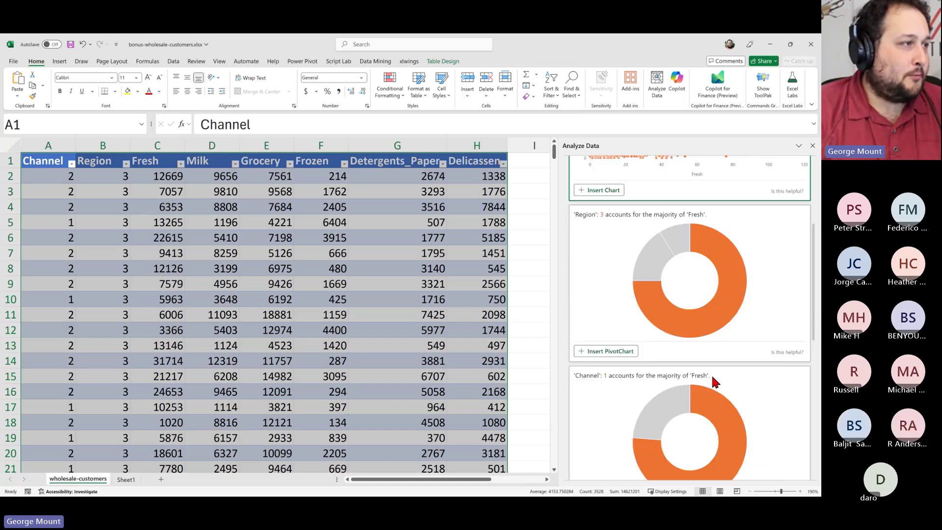
pyautogui.scroll(6, 711, 374)
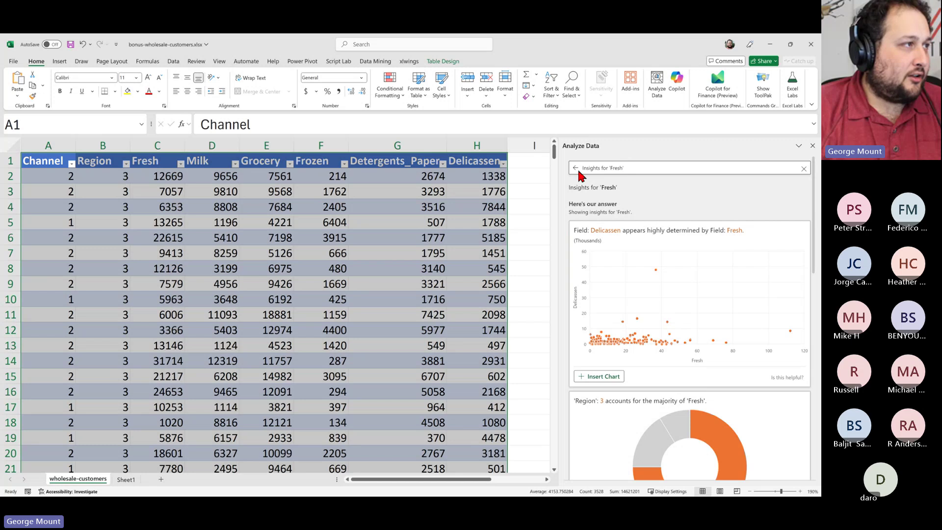
pyautogui.click(576, 170)
pyautogui.click(624, 167)
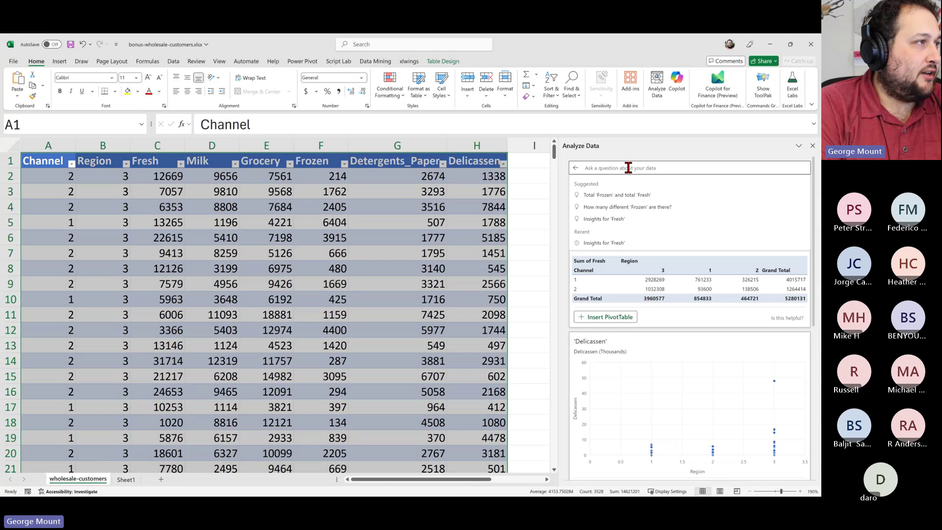
# Ask 'Total sales for Milk' and insert the answer as a Sum of Milk PivotTable
pyautogui.write('Total sales for Mi')
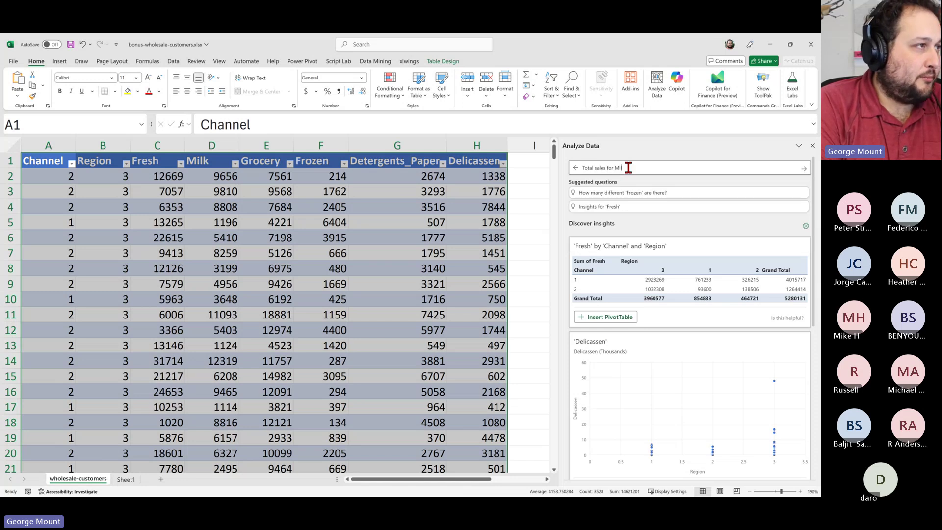
pyautogui.write('lk')
pyautogui.press('Return')
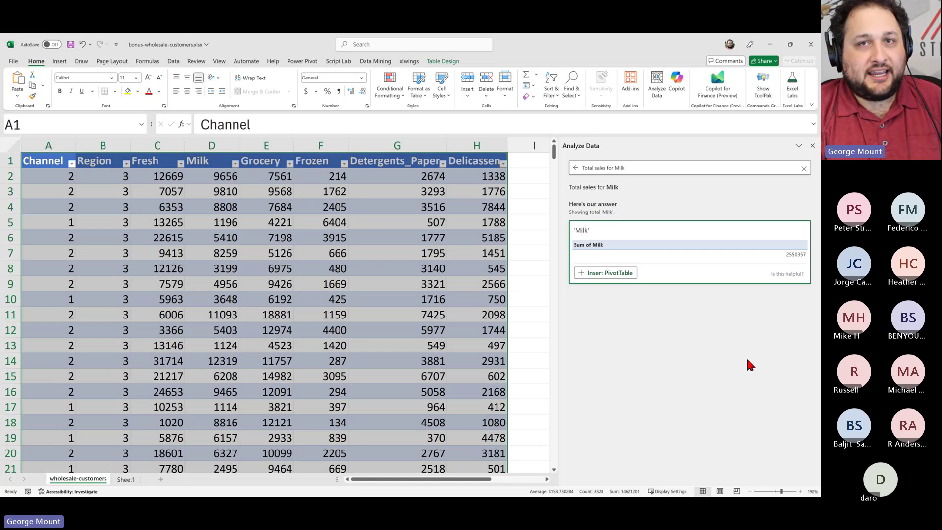
pyautogui.click(618, 273)
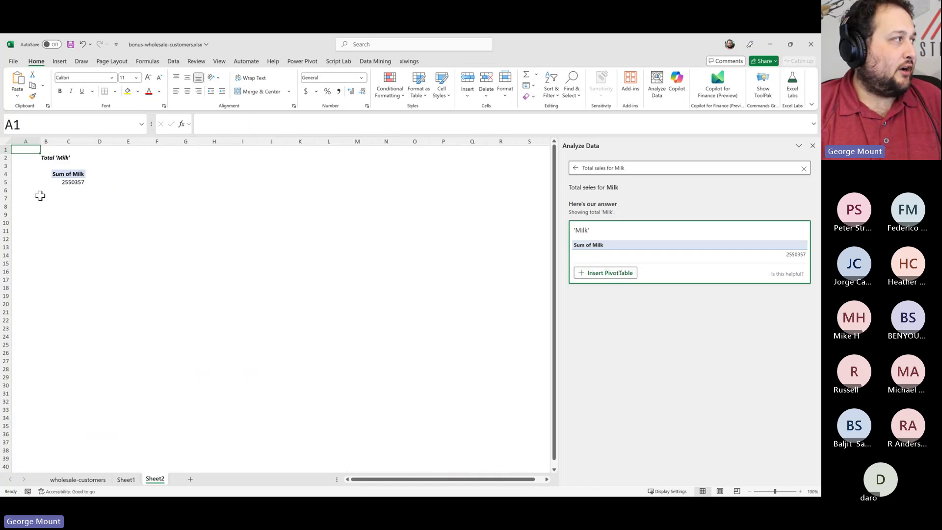
# Go from the new Sheet2 PivotTable back to the wholesale-customers data sheet
pyautogui.click(64, 175)
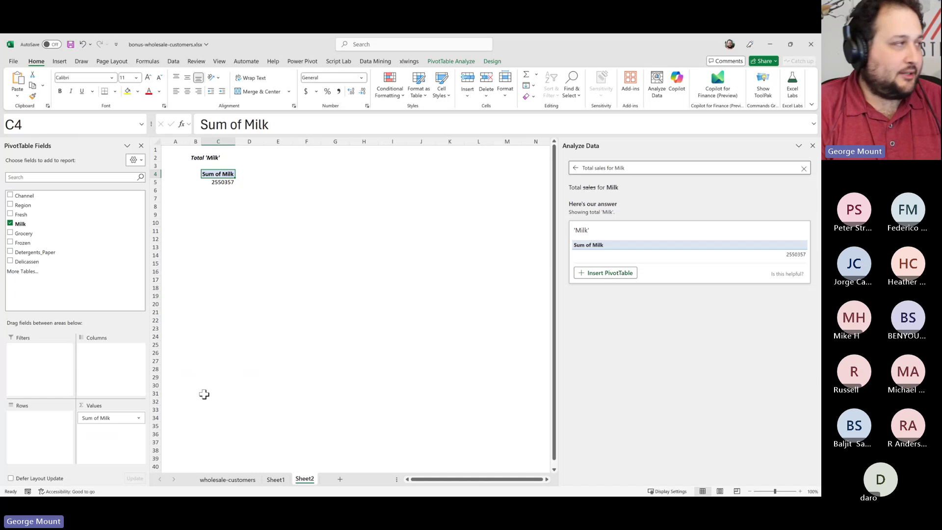
pyautogui.hotkey('ctrl', 'pageup')
pyautogui.hotkey('ctrl', 'pageup')
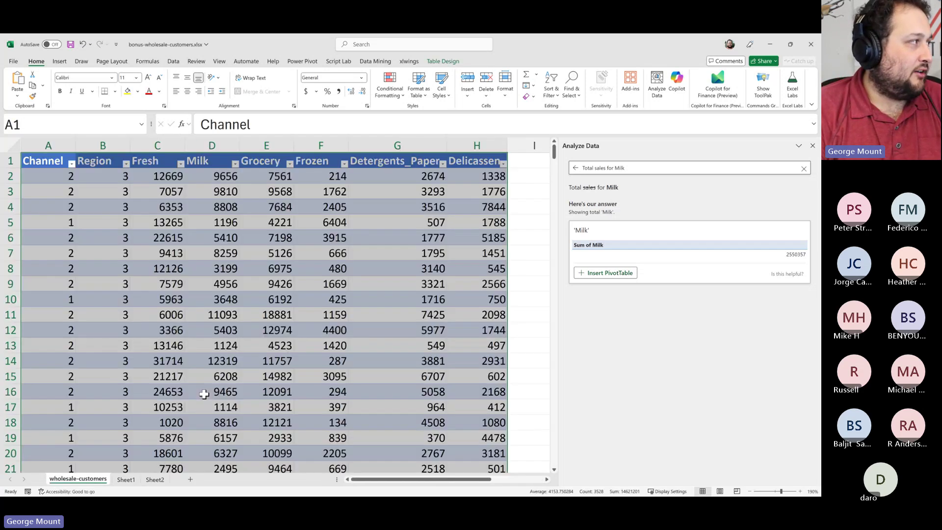
pyautogui.click(321, 252)
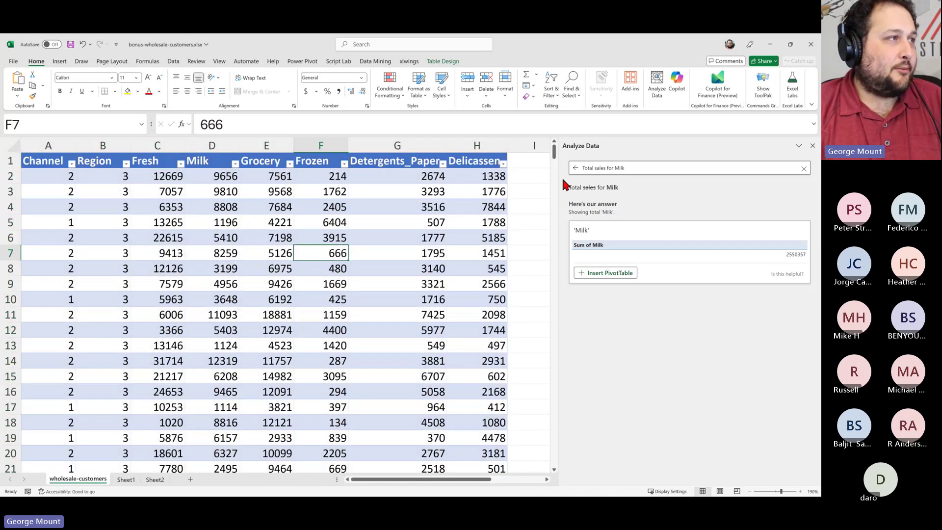
# Ask 'What are total sales by region?' and insert the Sum of Region (1119) PivotTable
pyautogui.click(572, 168)
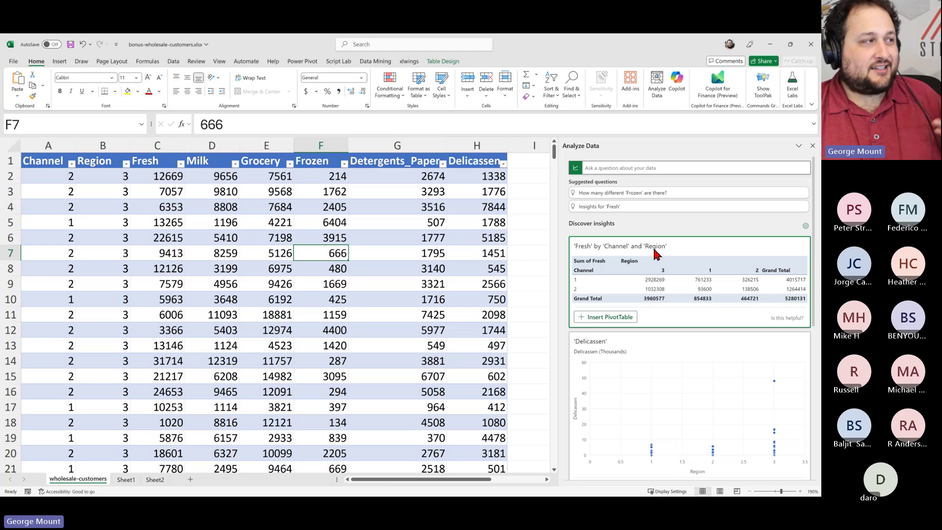
pyautogui.click(607, 168)
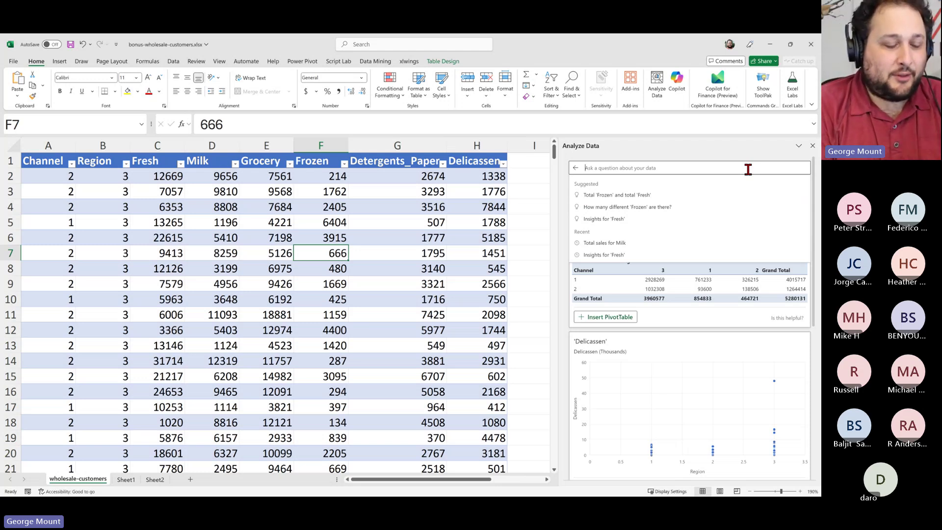
pyautogui.write('Wha')
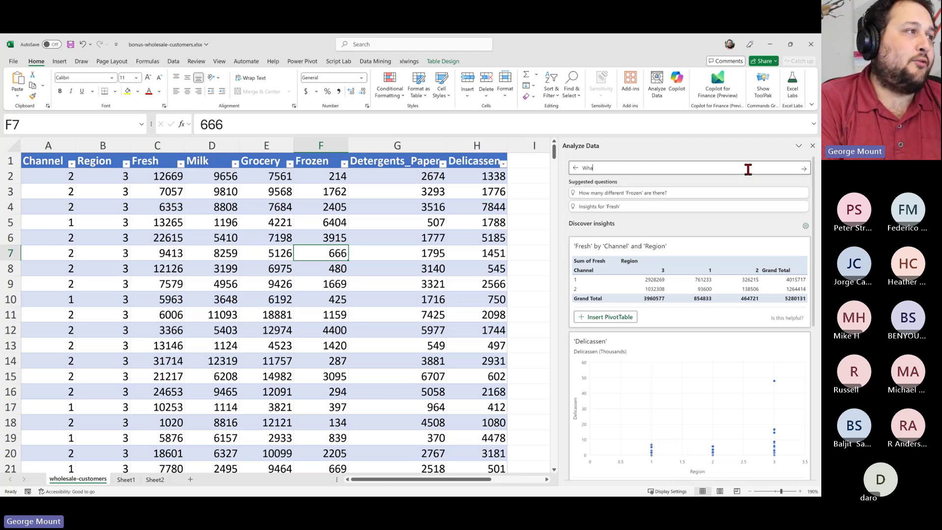
pyautogui.write('t are total sales by region?')
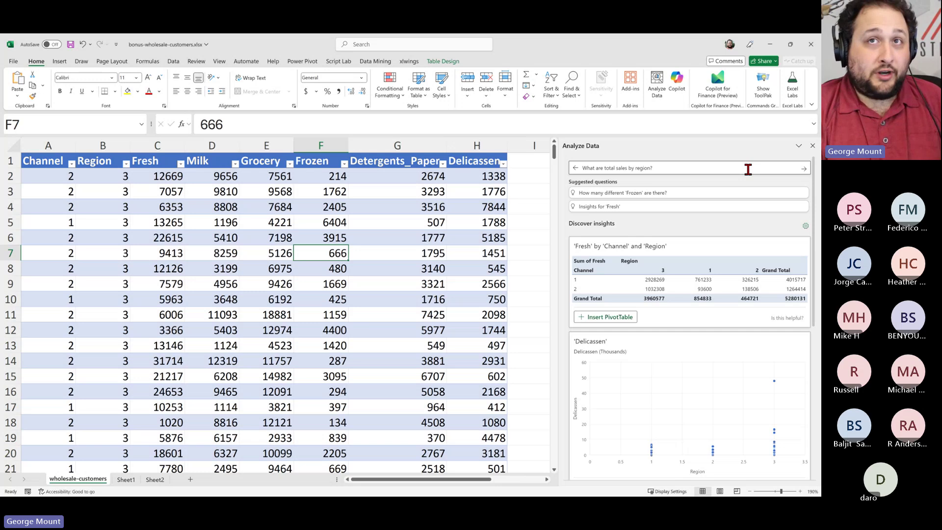
pyautogui.press('Return')
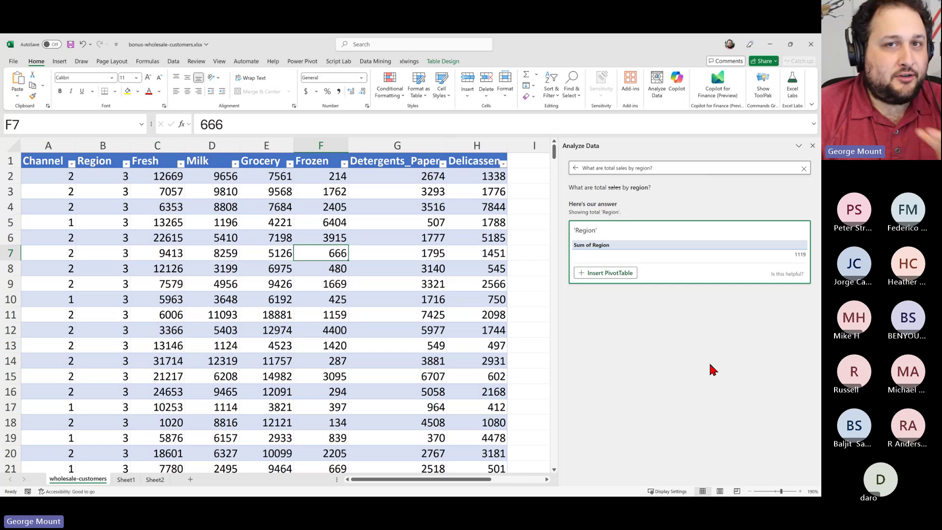
pyautogui.click(609, 273)
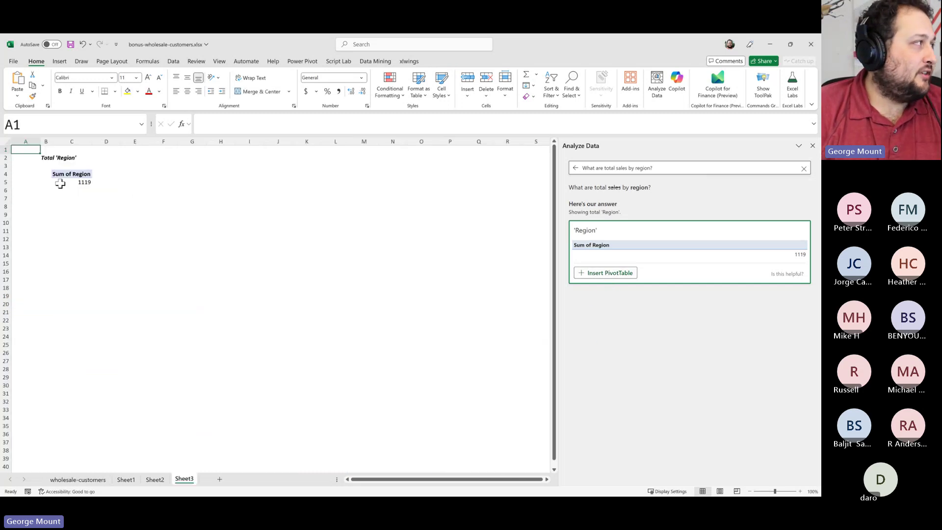
pyautogui.keyDown('ctrl'); pyautogui.scroll(2, 258, 234); pyautogui.keyUp('ctrl')
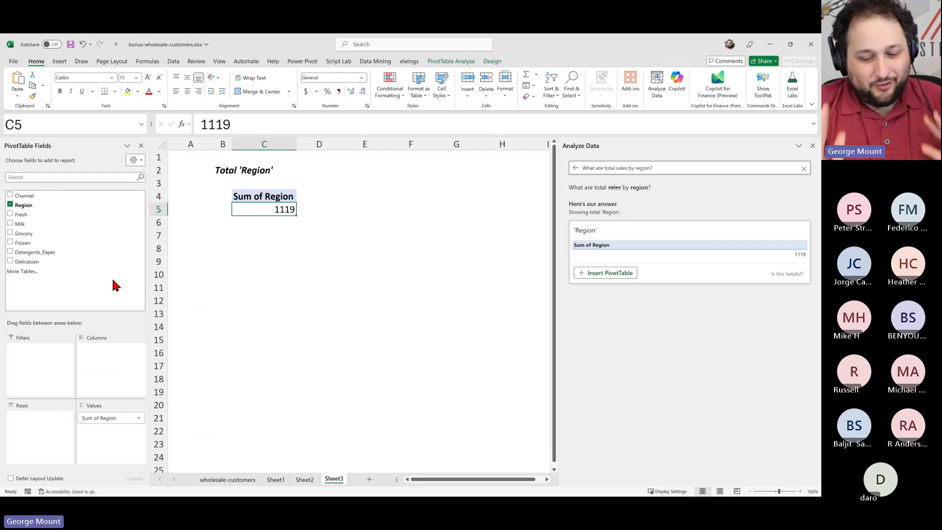
pyautogui.hotkey('ctrl', 'pageup')
pyautogui.hotkey('ctrl', 'pageup')
pyautogui.hotkey('ctrl', 'pageup')
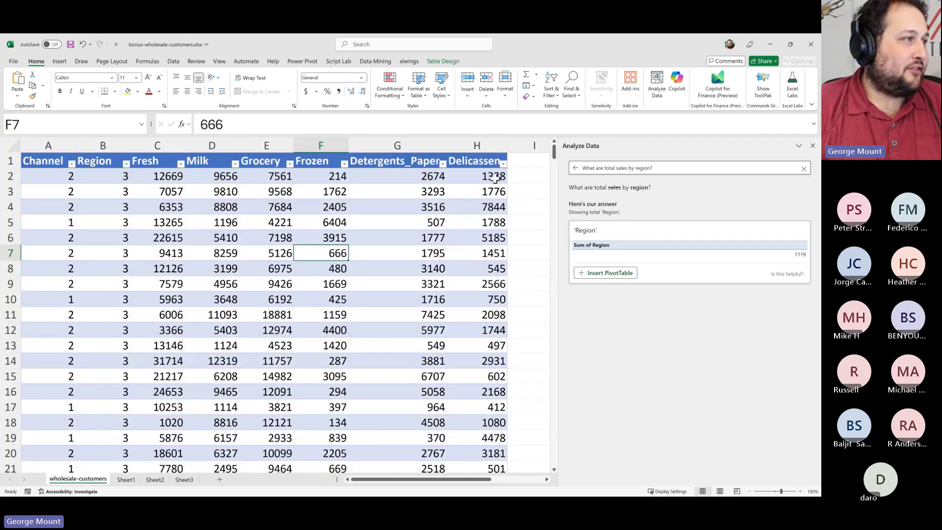
pyautogui.click(516, 213)
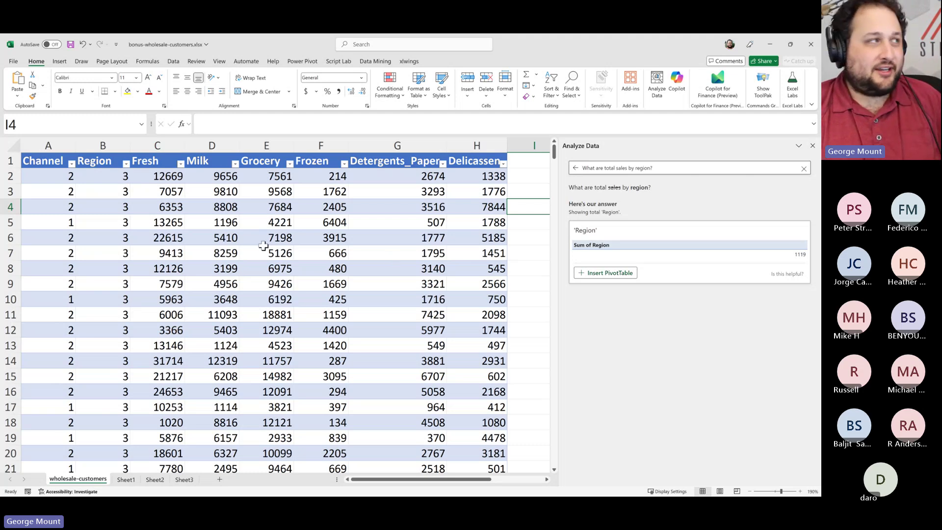
pyautogui.click(172, 166)
pyautogui.moveTo(184, 165); pyautogui.dragTo(486, 177)
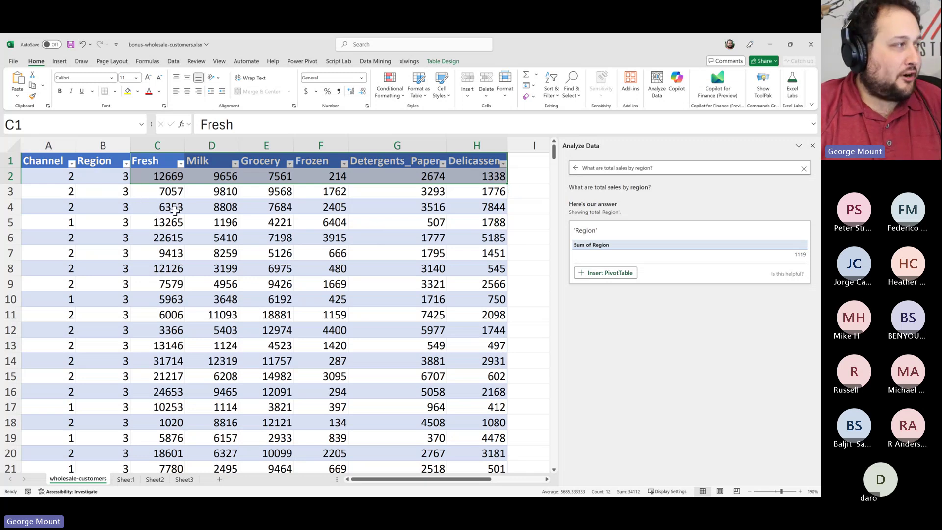
pyautogui.moveTo(149, 165); pyautogui.dragTo(462, 160)
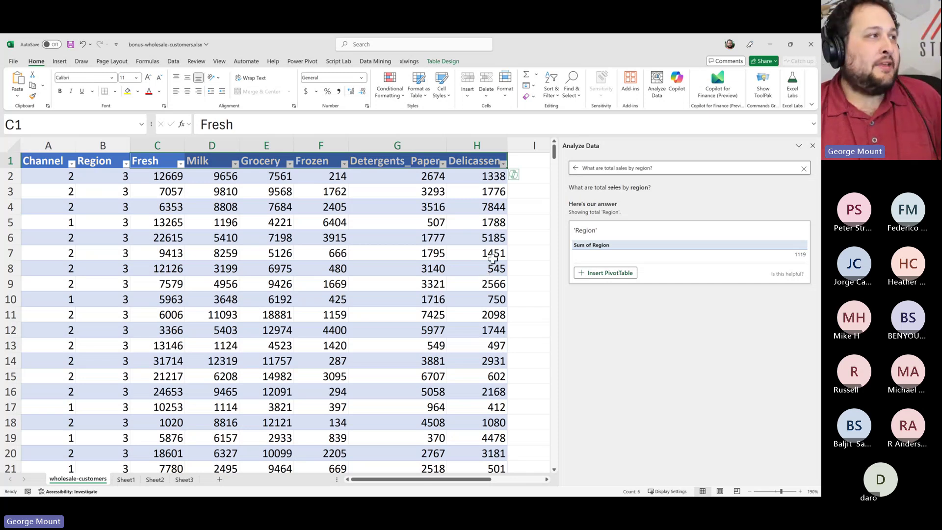
pyautogui.moveTo(523, 224); pyautogui.dragTo(476, 249)
pyautogui.click(483, 222)
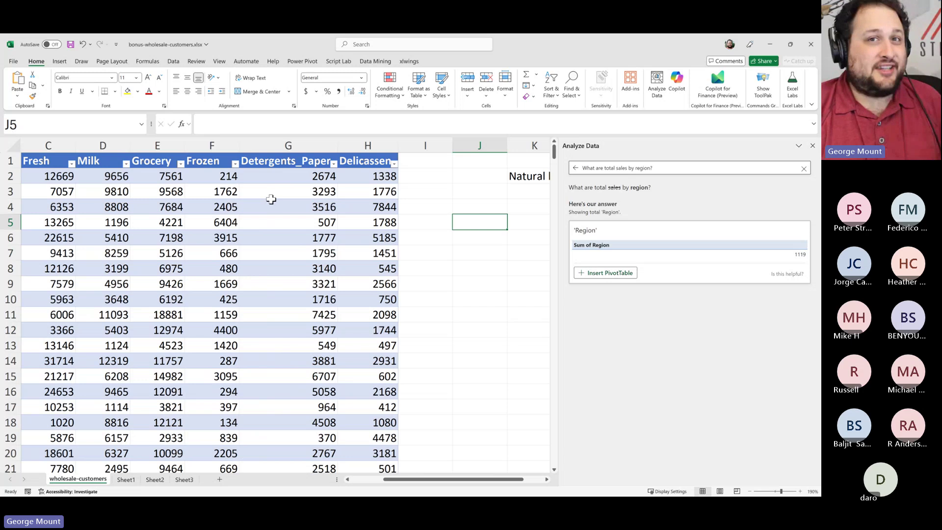
# Type 'Pivoted/nested dataset' in K3 and 'Unnest/unpivot this' in K4
pyautogui.click(527, 194)
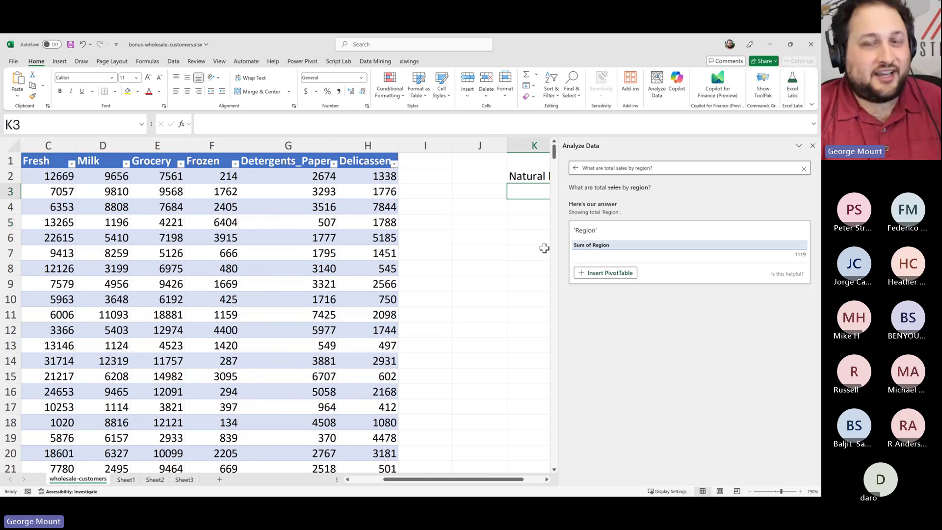
pyautogui.press('Left')
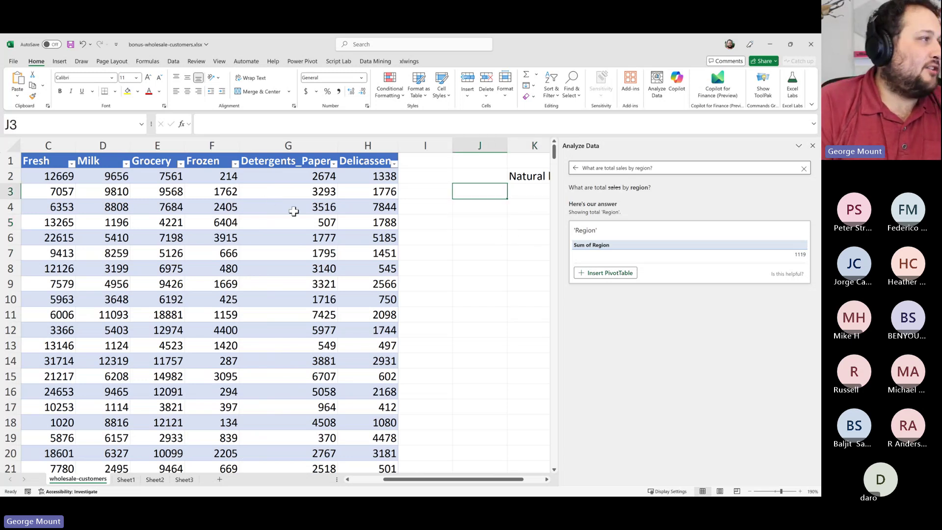
pyautogui.press('Right')
pyautogui.write('Pivoted/')
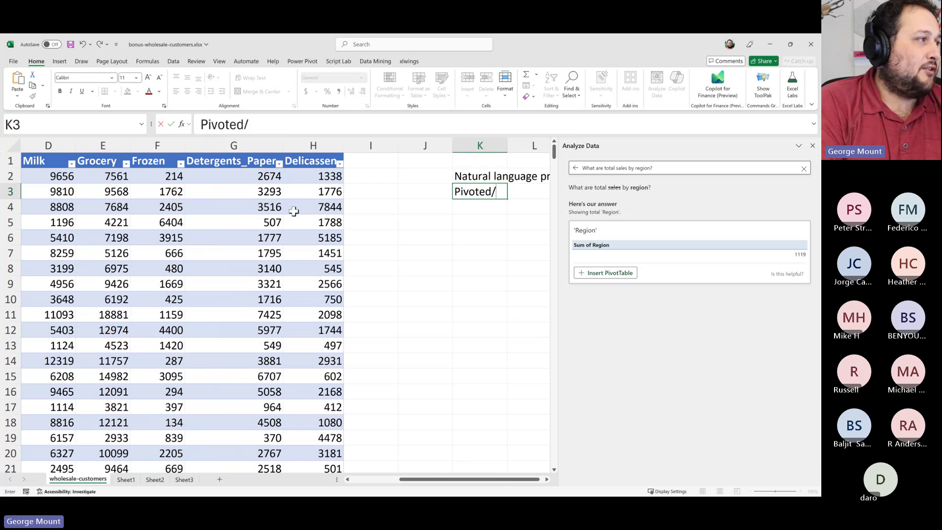
pyautogui.write('nested')
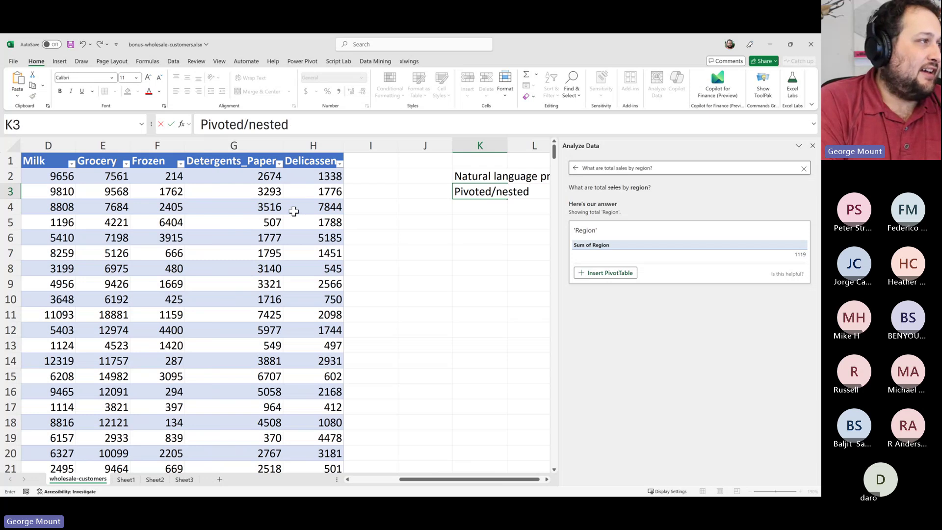
pyautogui.write(' dataset')
pyautogui.press('Return')
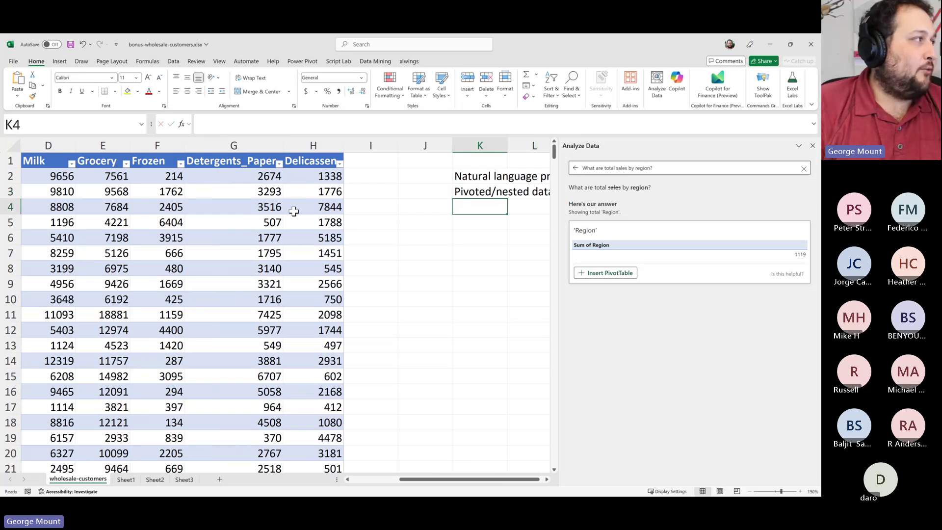
pyautogui.write('U')
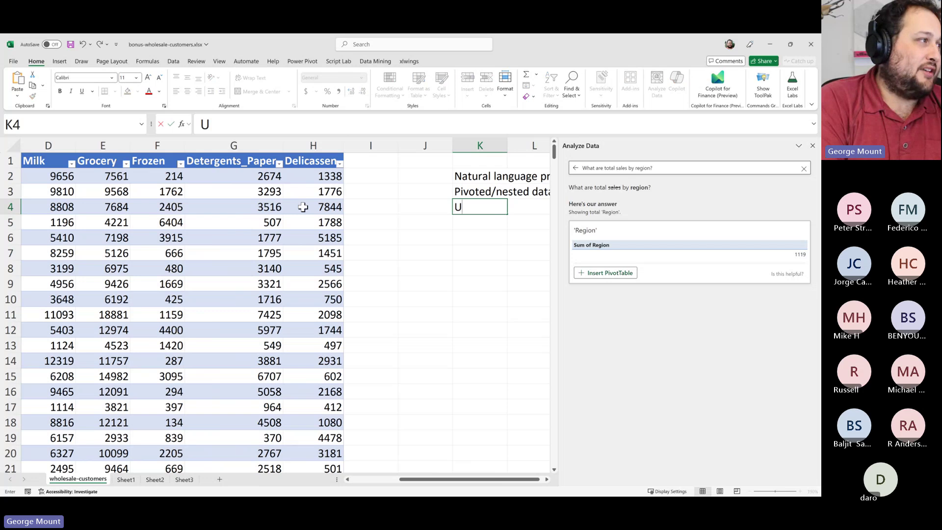
pyautogui.write('nnest/unpivot th')
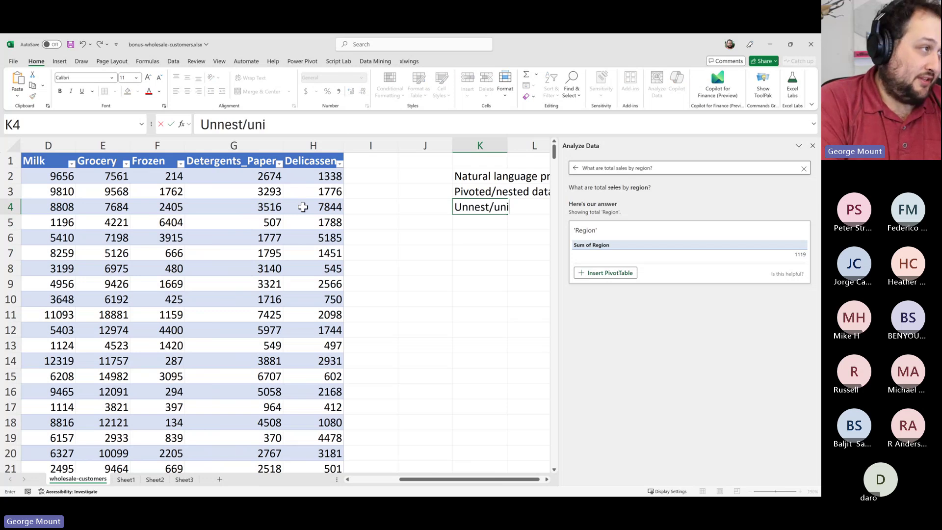
pyautogui.write('is')
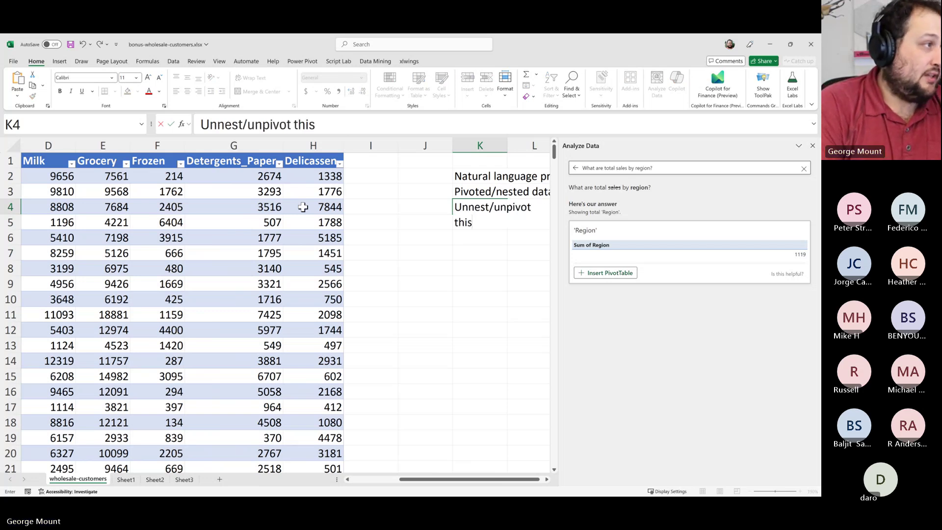
pyautogui.press('Return')
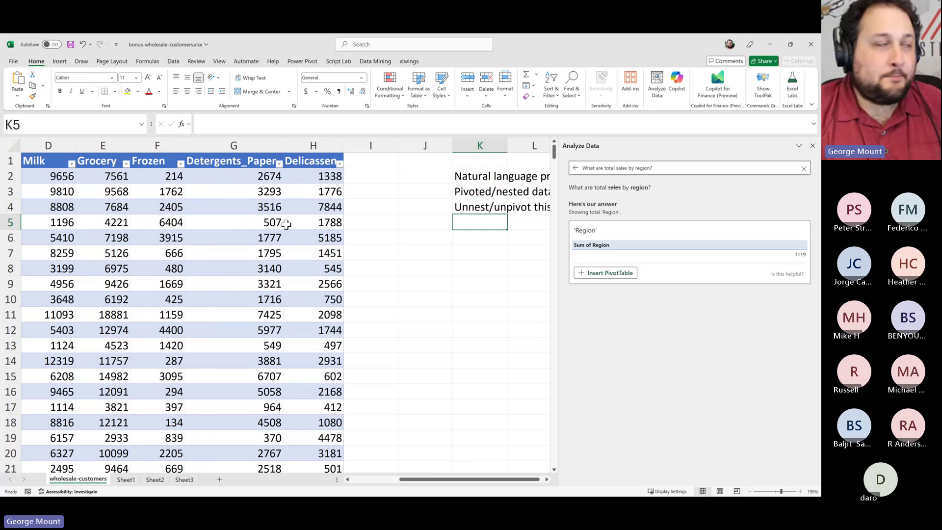
pyautogui.click(263, 209)
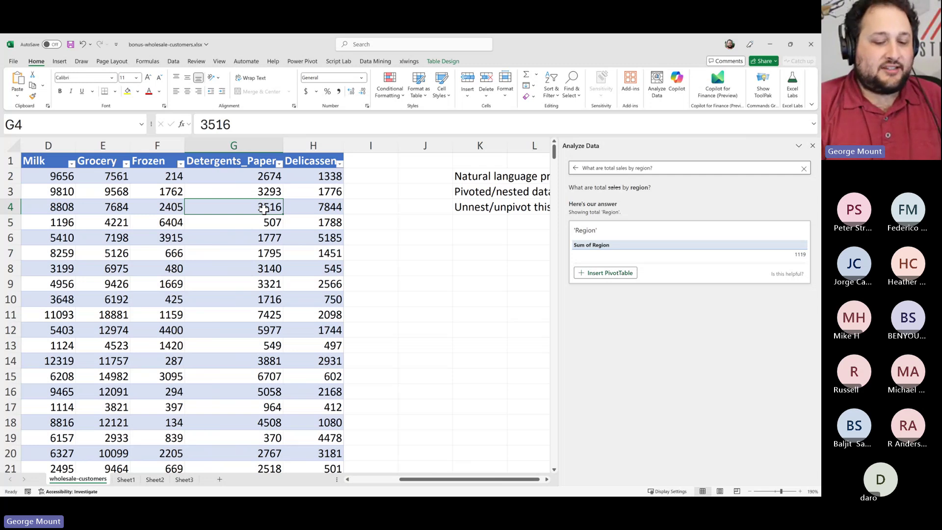
pyautogui.press('Left')
pyautogui.press('Left')
pyautogui.press('Left')
pyautogui.press('Left')
pyautogui.press('Left')
pyautogui.press('Left')
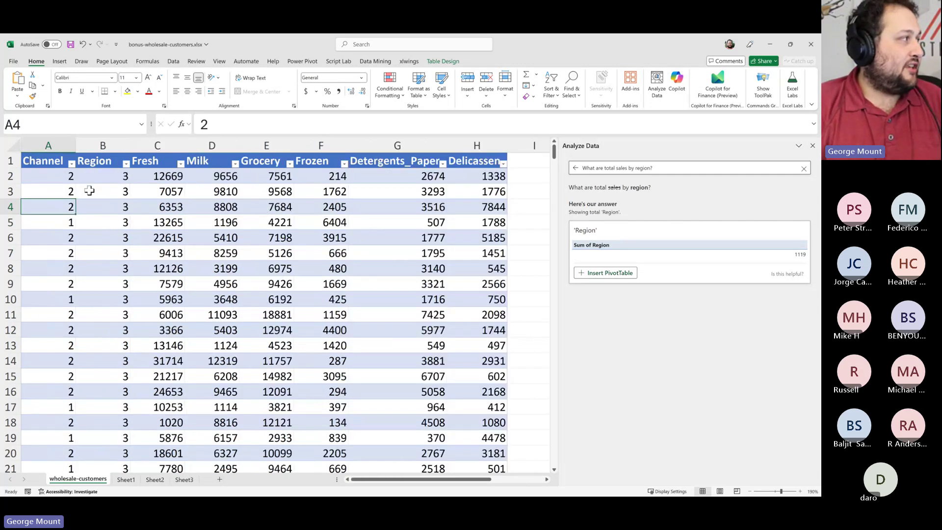
pyautogui.moveTo(51, 176); pyautogui.dragTo(45, 272)
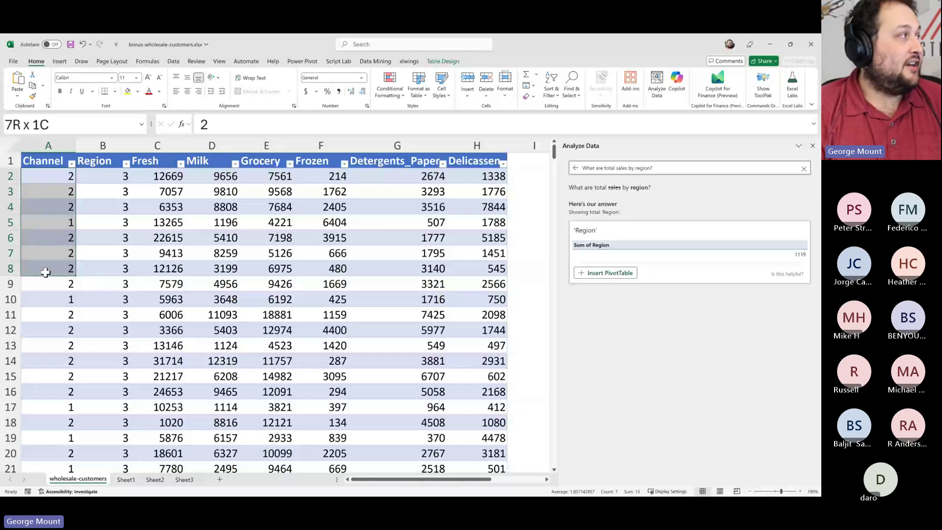
pyautogui.press('Down')
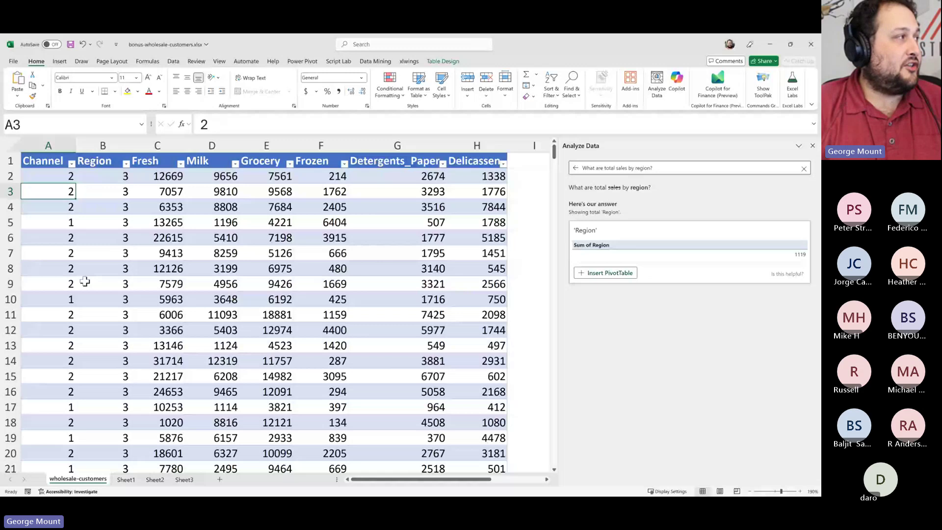
pyautogui.moveTo(266, 191); pyautogui.dragTo(431, 252)
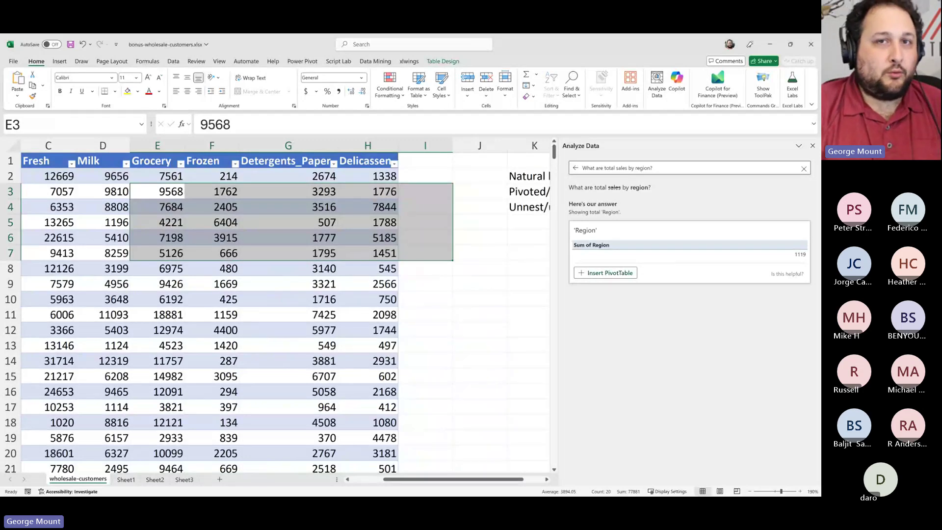
pyautogui.click(454, 295)
pyautogui.click(177, 207)
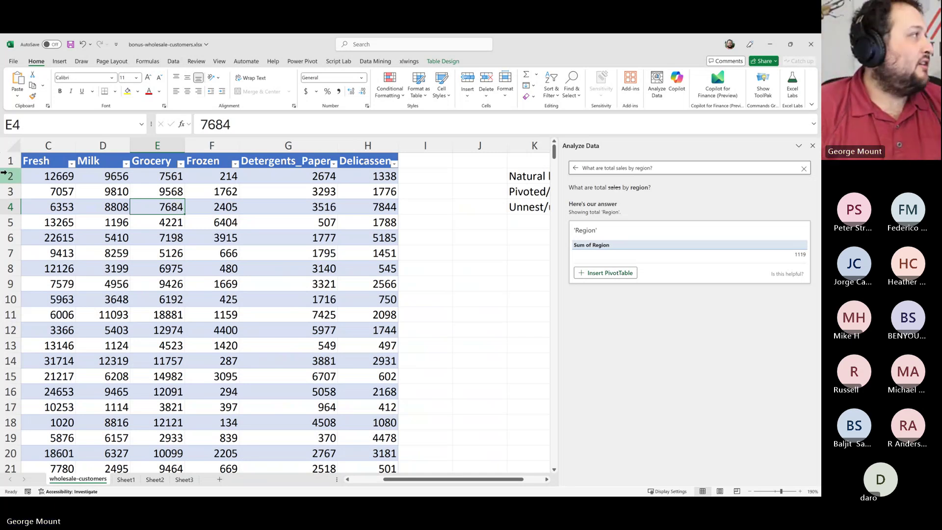
# Load the wholesale-customers table into Power Query with Data > From Table/Range
pyautogui.click(172, 62)
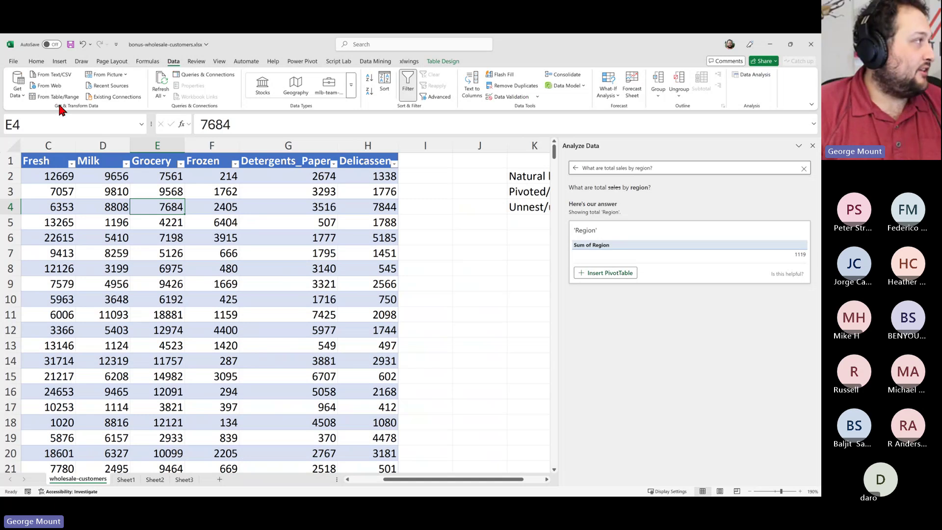
pyautogui.click(478, 283)
pyautogui.click(162, 238)
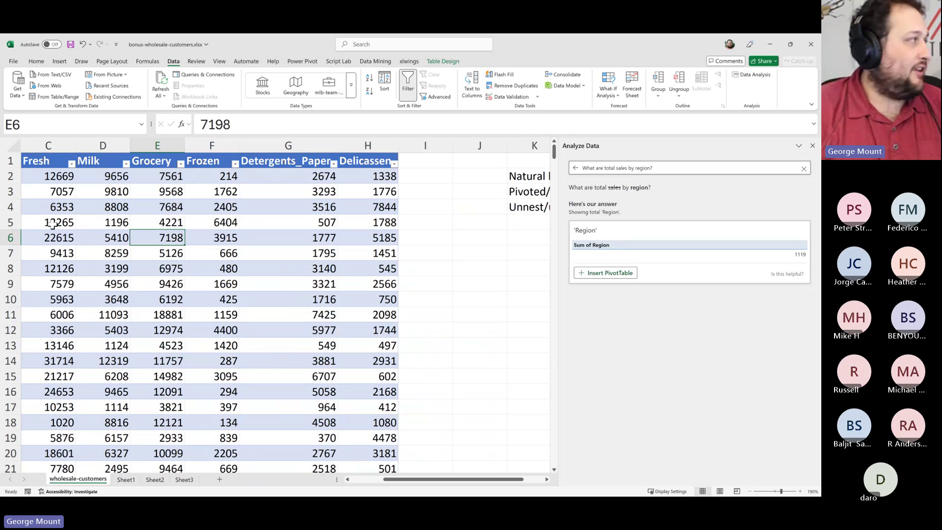
pyautogui.click(98, 206)
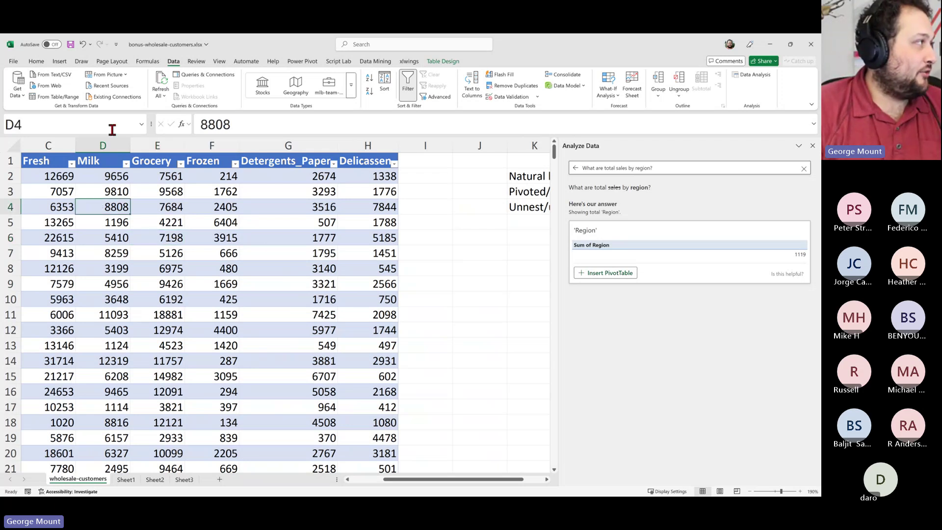
pyautogui.click(49, 97)
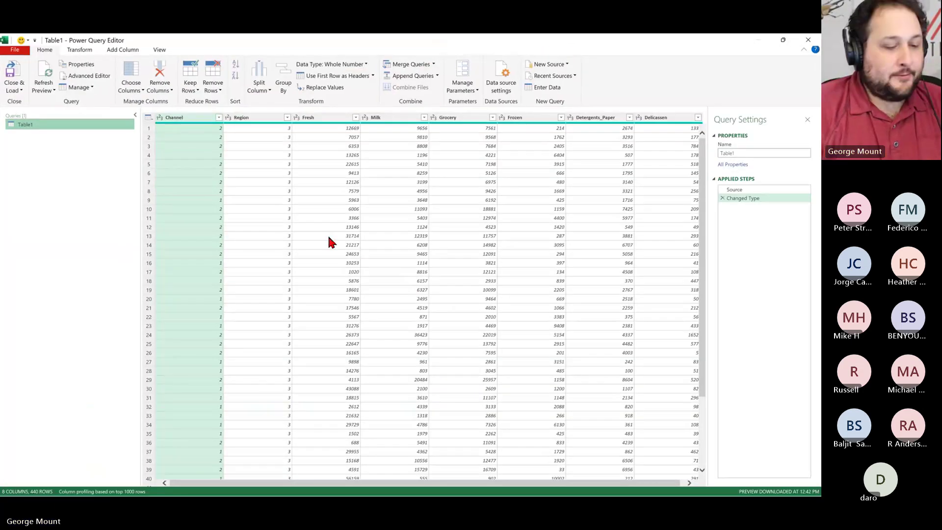
pyautogui.hotkey('ctrl', 'shift', '=')
pyautogui.hotkey('ctrl', 'shift', '=')
pyautogui.hotkey('ctrl', 'shift', '=')
pyautogui.hotkey('ctrl', 'shift', '=')
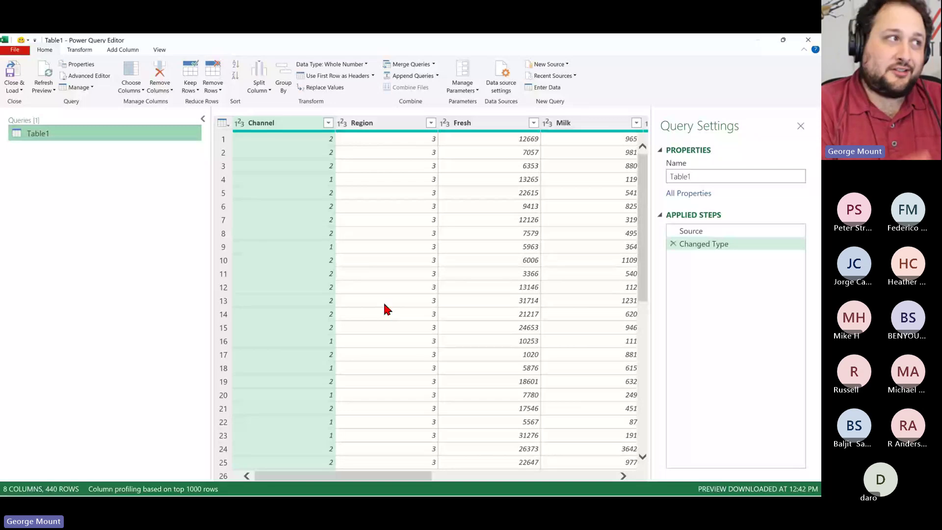
pyautogui.hotkey('ctrl', '-')
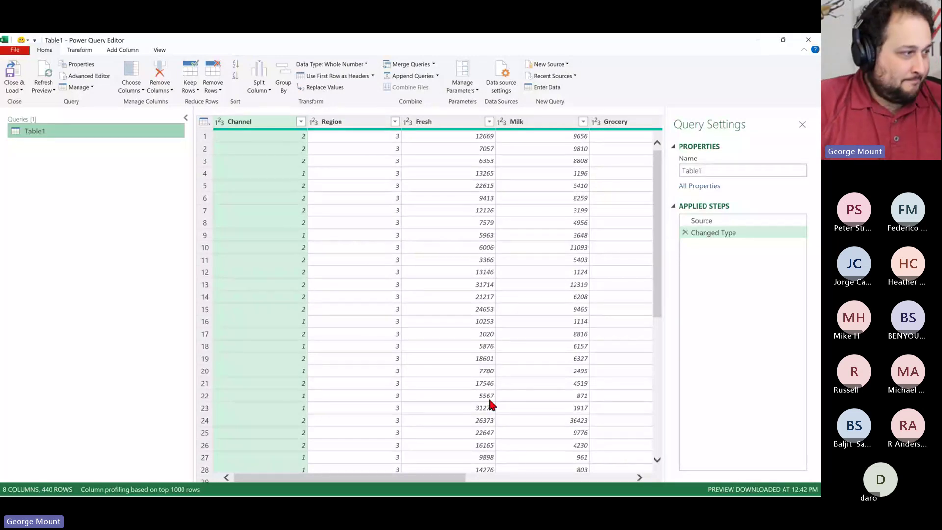
pyautogui.moveTo(448, 477); pyautogui.dragTo(598, 477)
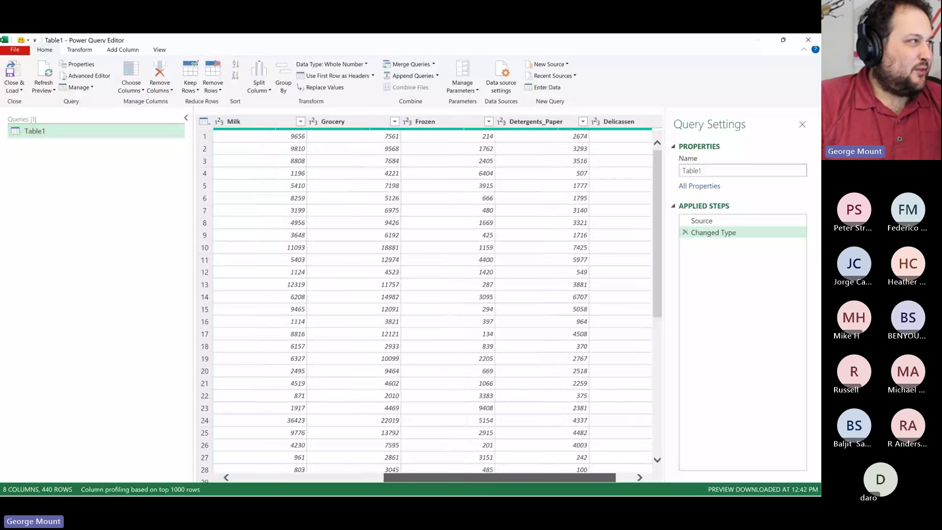
pyautogui.press('Home')
pyautogui.click(448, 176)
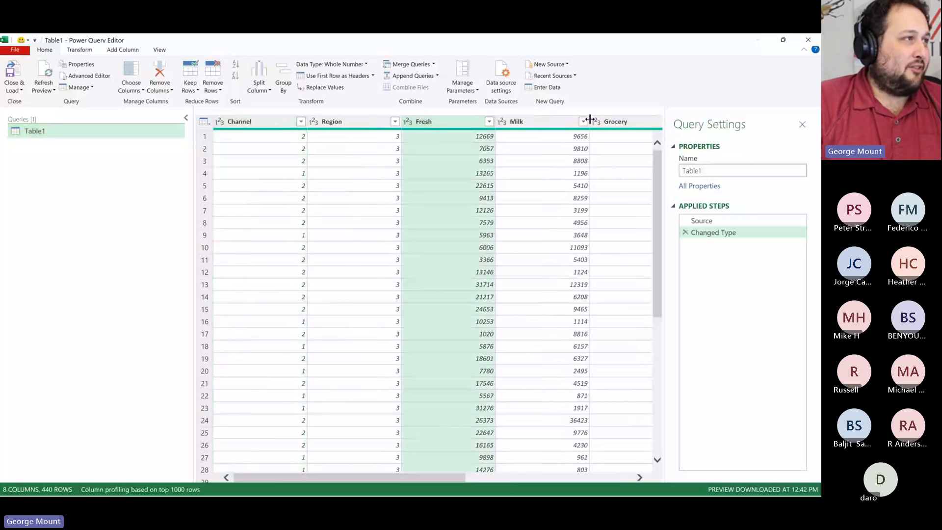
pyautogui.keyDown('ctrl'); pyautogui.click(595, 121); pyautogui.keyUp('ctrl')
pyautogui.keyDown('ctrl'); pyautogui.click(528, 122); pyautogui.keyUp('ctrl')
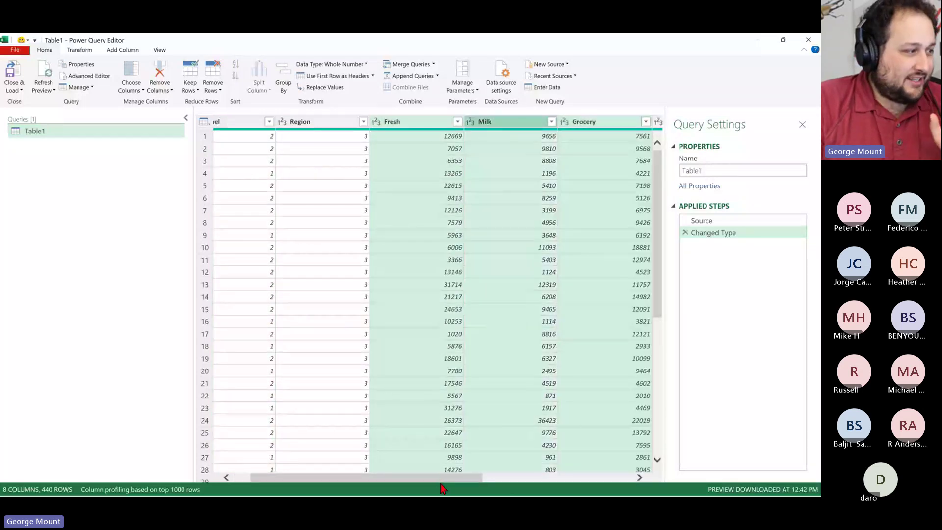
pyautogui.hscroll(-1, 210, 267)
pyautogui.click(252, 122)
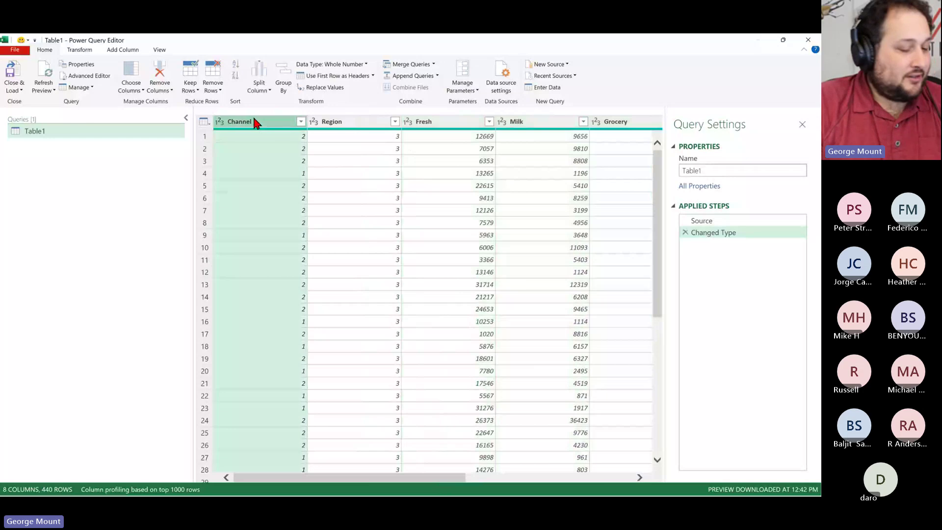
pyautogui.keyDown('ctrl'); pyautogui.click(362, 123); pyautogui.keyUp('ctrl')
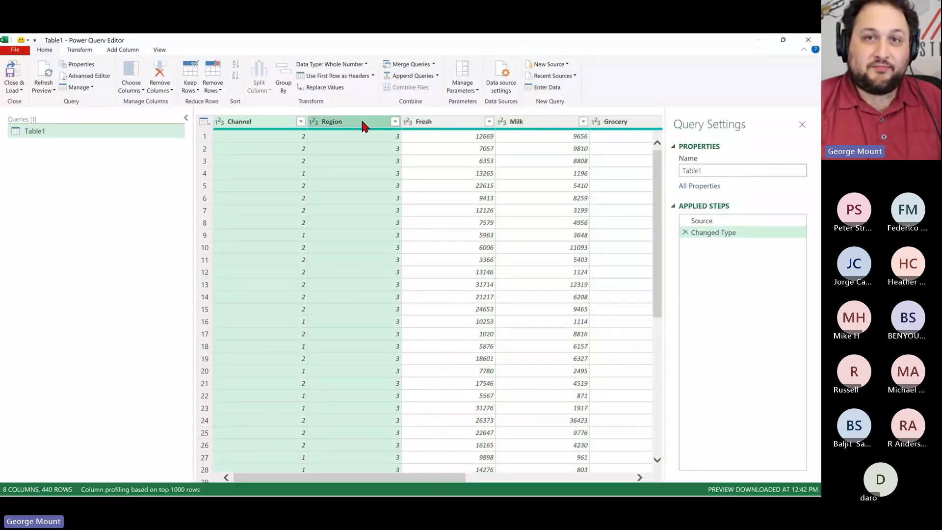
pyautogui.click(237, 129)
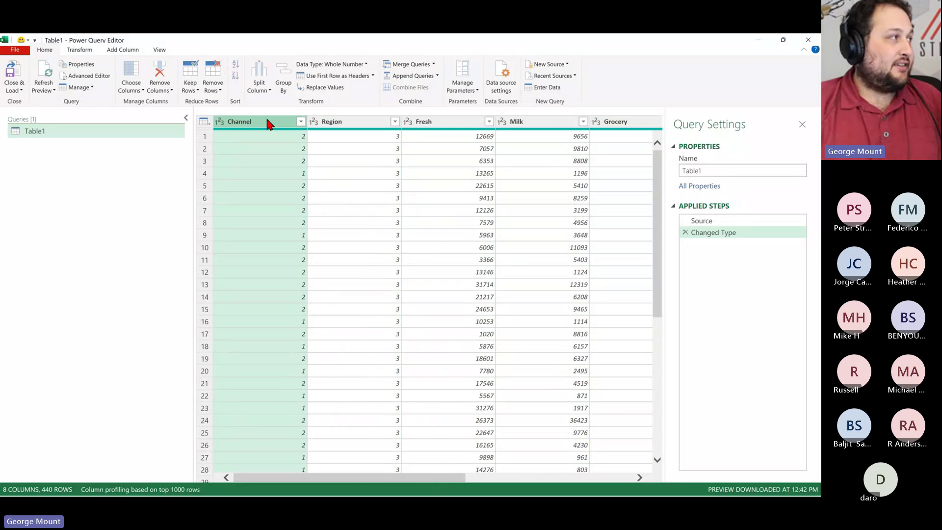
pyautogui.moveTo(355, 125)
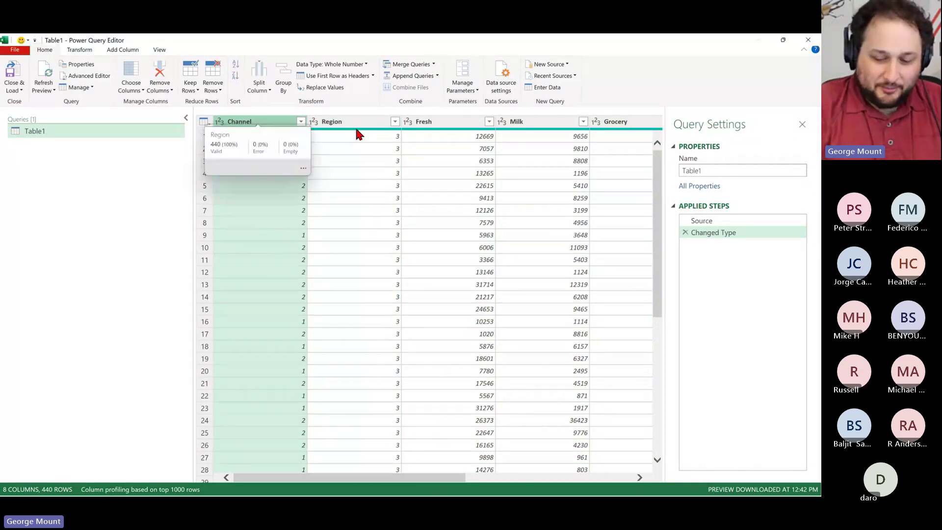
pyautogui.keyDown('ctrl'); pyautogui.click(360, 124); pyautogui.keyUp('ctrl')
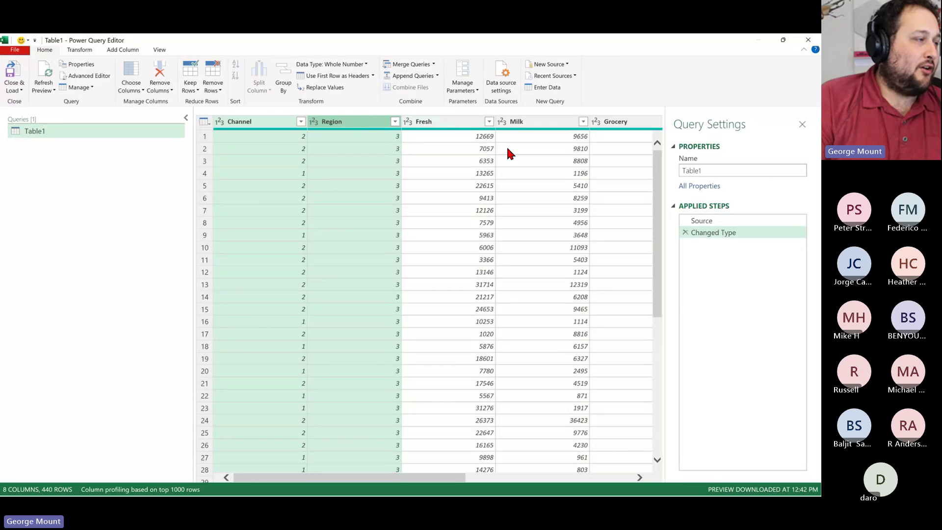
pyautogui.moveTo(447, 478); pyautogui.dragTo(540, 485)
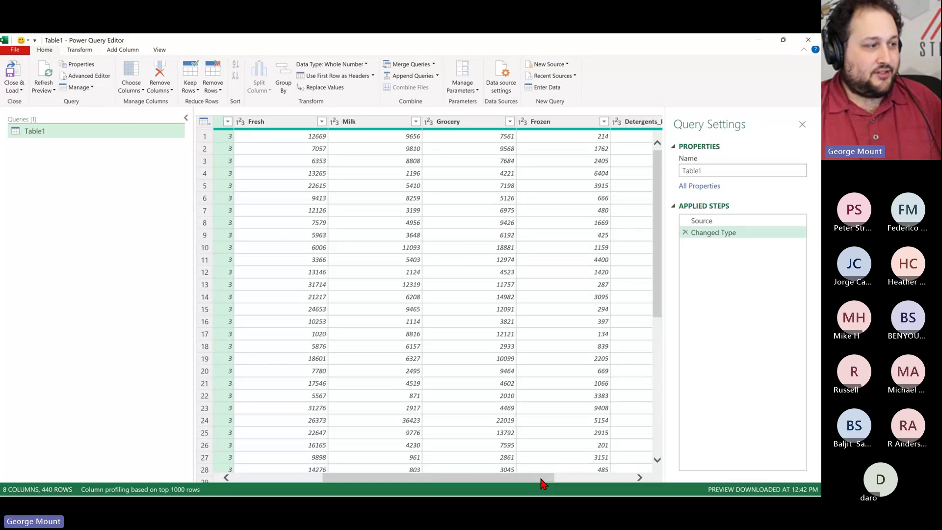
pyautogui.moveTo(541, 484); pyautogui.dragTo(451, 484)
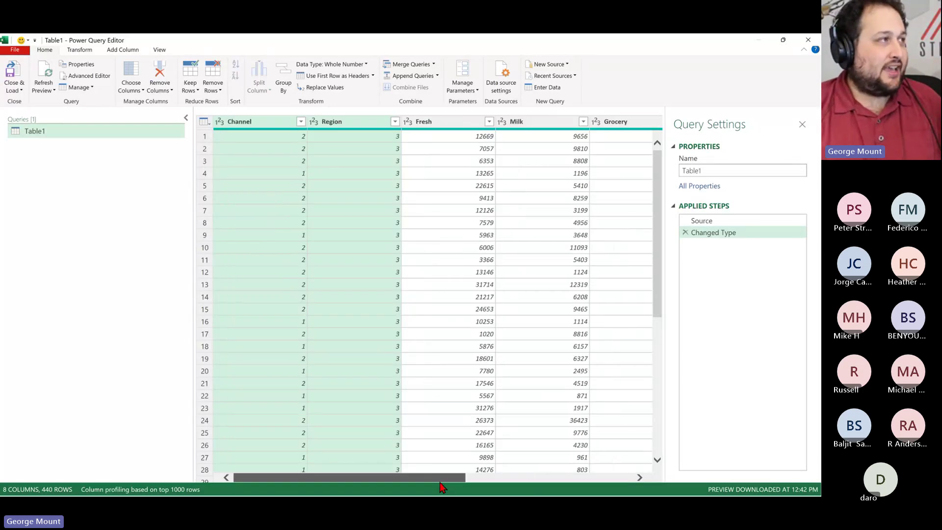
# Try Unpivot Other Columns, then delete the unpivot step to start over
pyautogui.rightClick(369, 128)
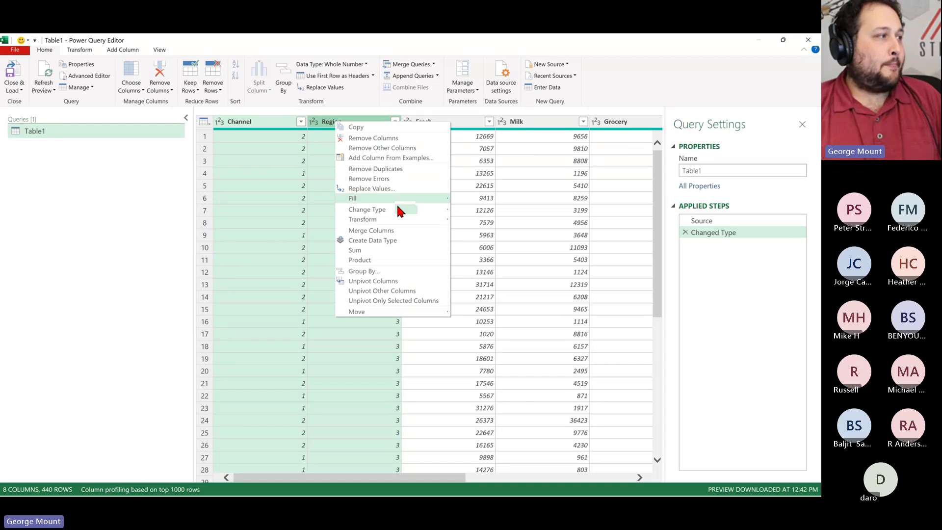
pyautogui.click(424, 291)
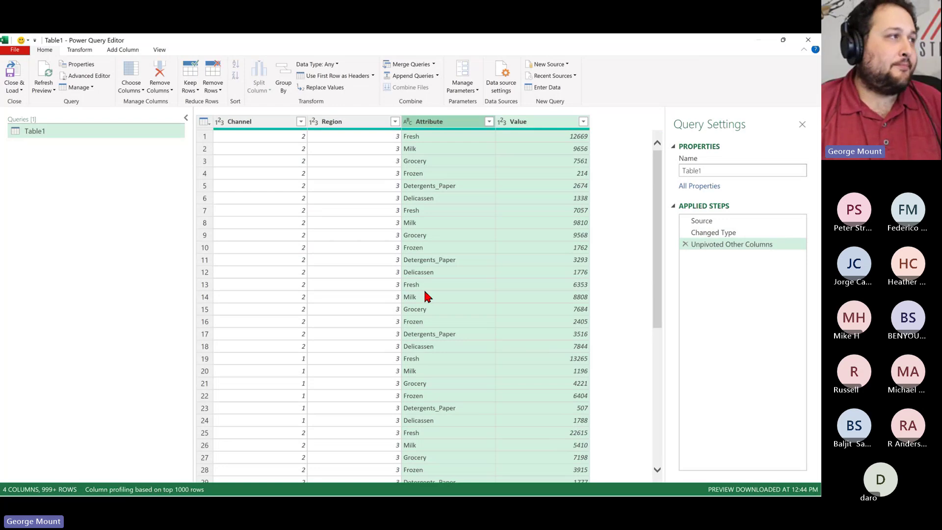
pyautogui.doubleClick(451, 124)
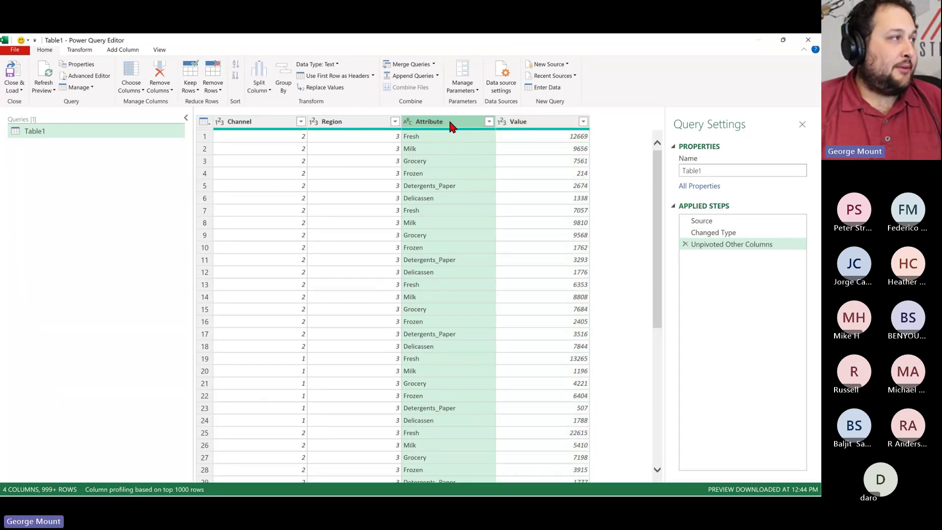
pyautogui.click(684, 243)
pyautogui.click(685, 244)
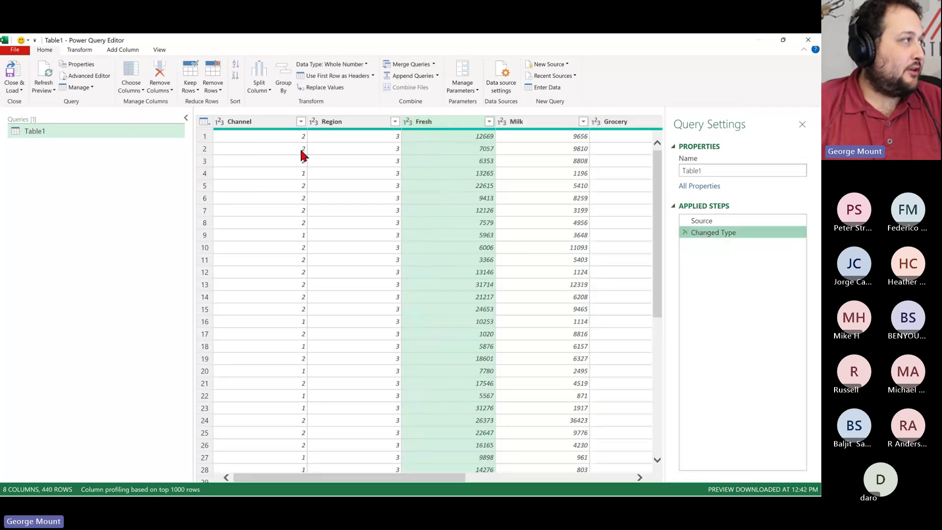
# Select Channel and Region and apply Unpivot Other Columns
pyautogui.click(264, 122)
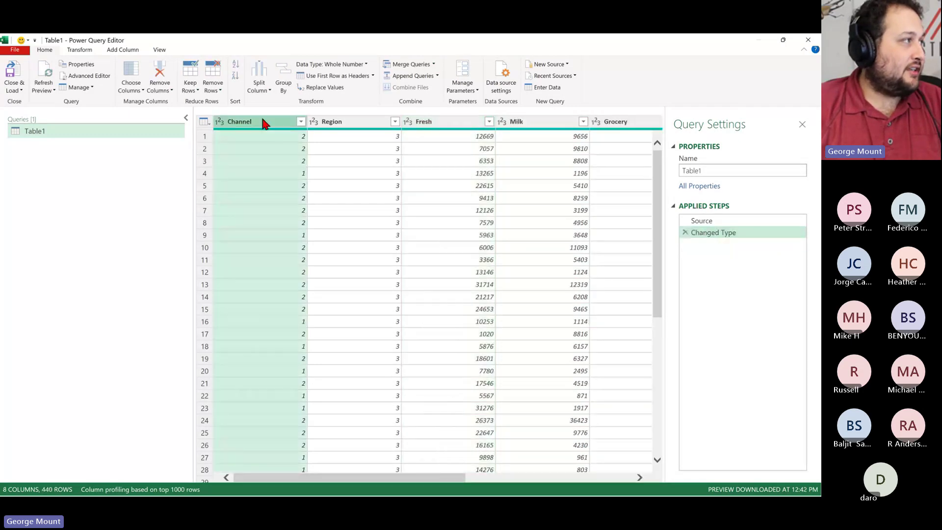
pyautogui.keyDown('ctrl'); pyautogui.click(362, 123); pyautogui.keyUp('ctrl')
pyautogui.rightClick(363, 123)
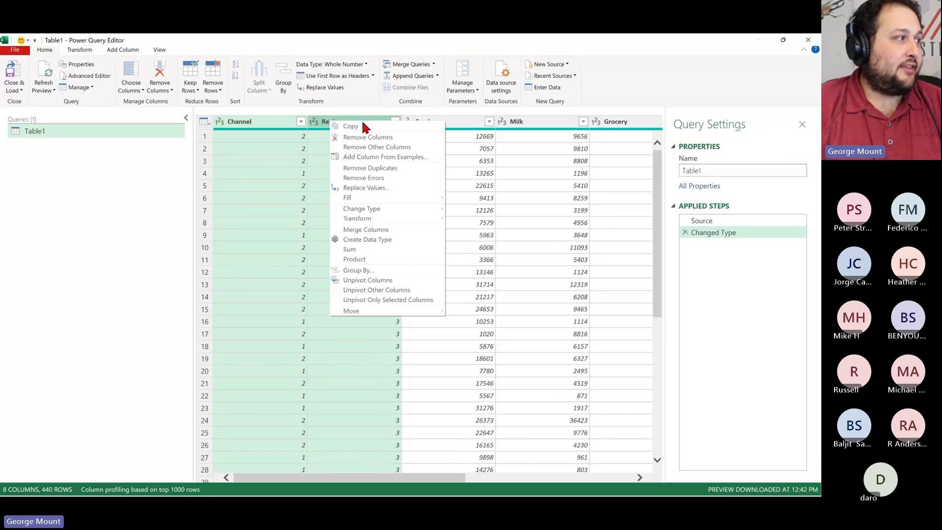
pyautogui.click(410, 293)
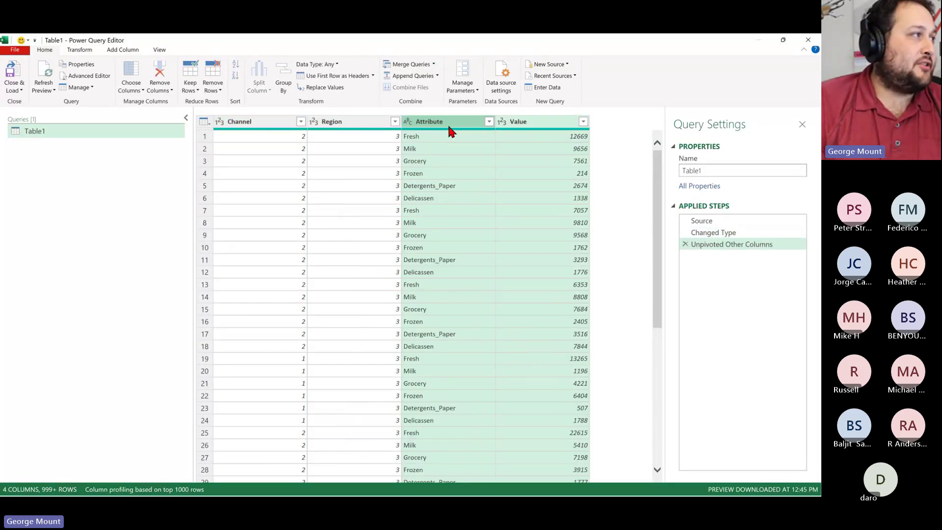
# Rename the Attribute column to Department and the Value column to Sales
pyautogui.doubleClick(451, 130)
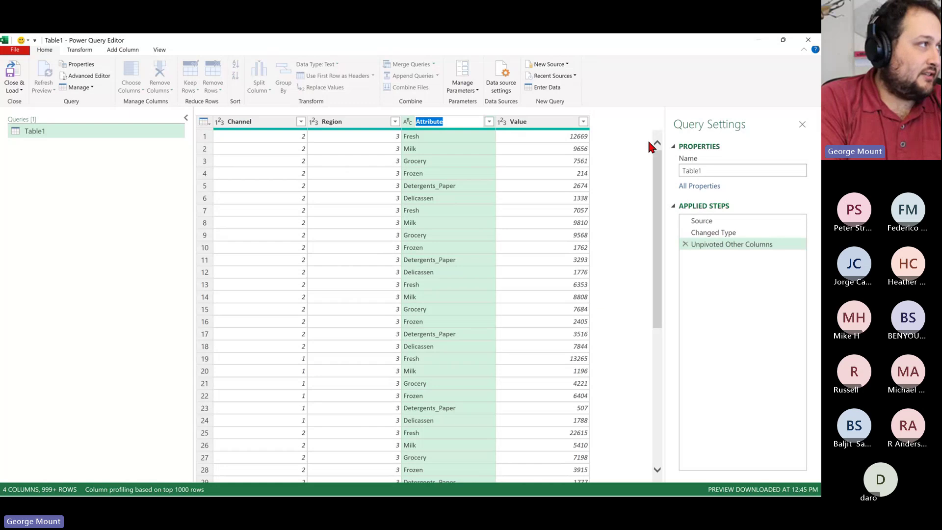
pyautogui.write('Department')
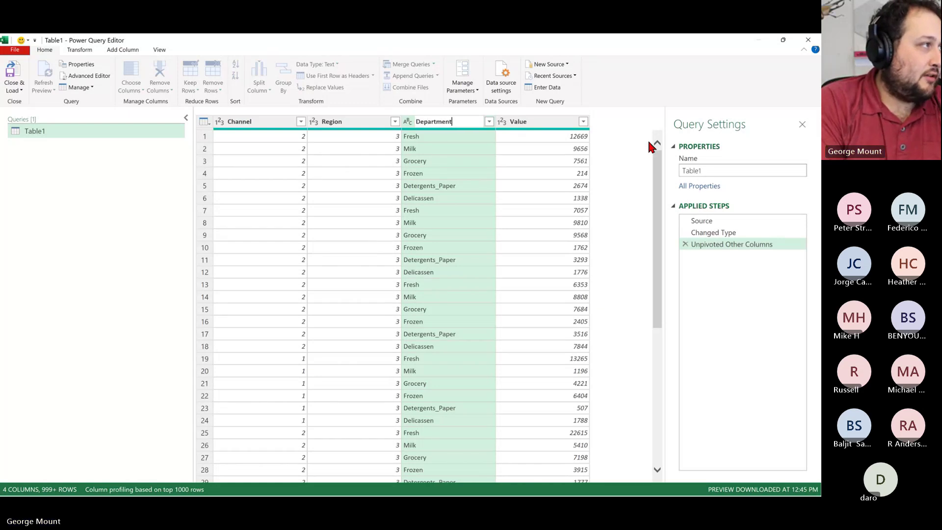
pyautogui.press('Return')
pyautogui.doubleClick(542, 122)
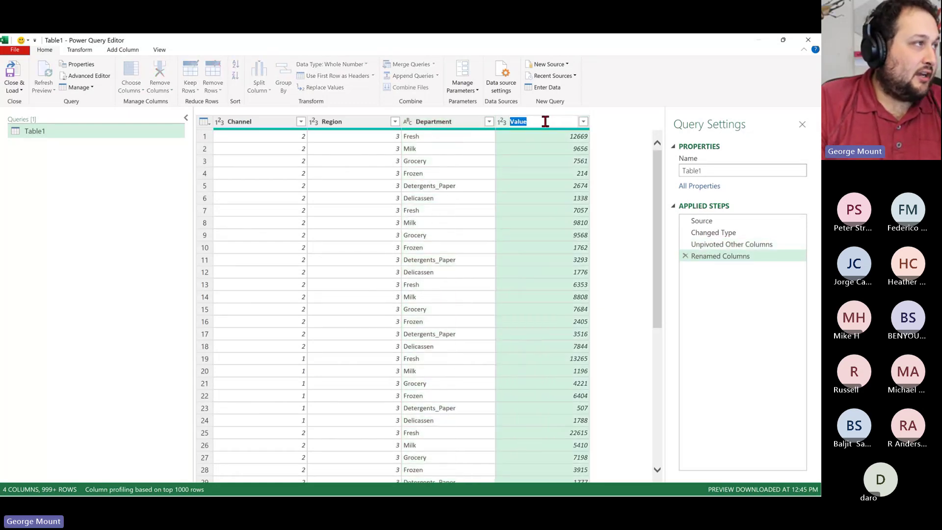
pyautogui.write('Sales')
pyautogui.press('Return')
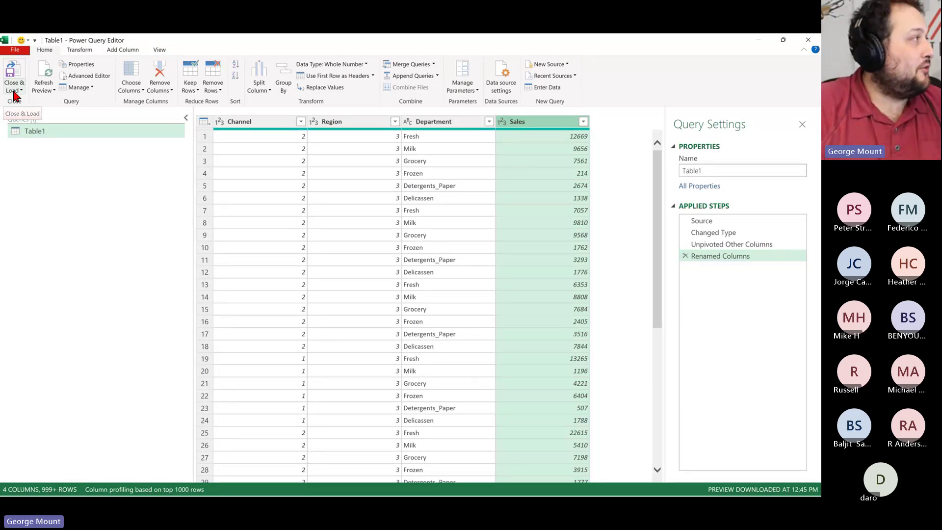
# Load the unpivoted query as a table on a new worksheet, with 'Add this data to the Data Model' unchecked
pyautogui.click(13, 93)
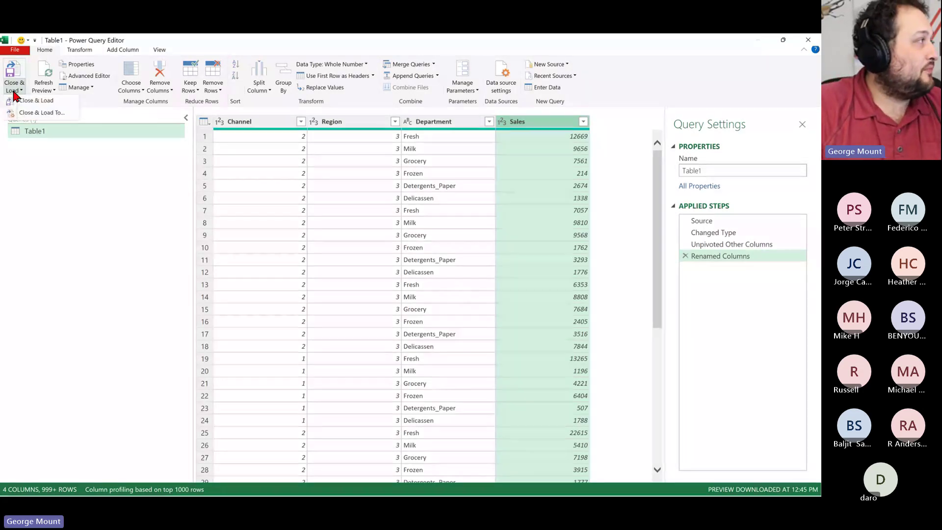
pyautogui.click(62, 114)
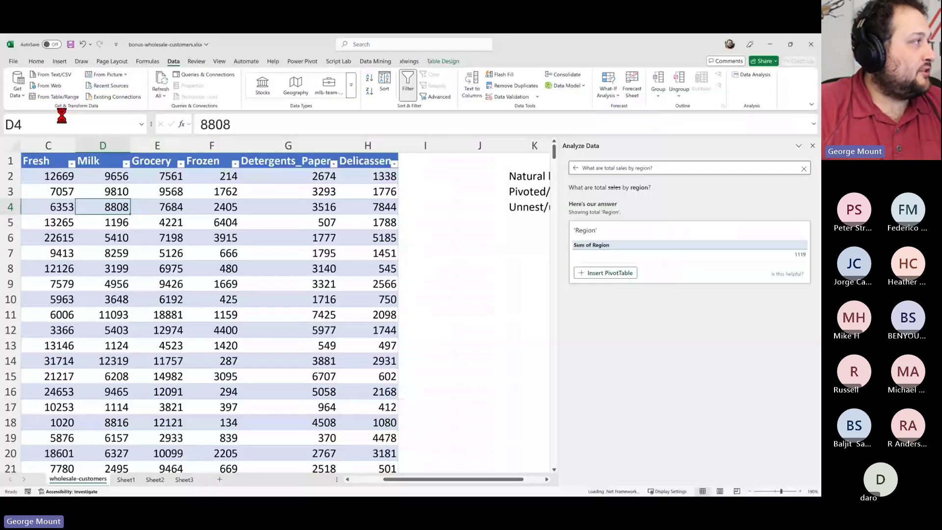
pyautogui.moveTo(167, 116); pyautogui.dragTo(400, 138)
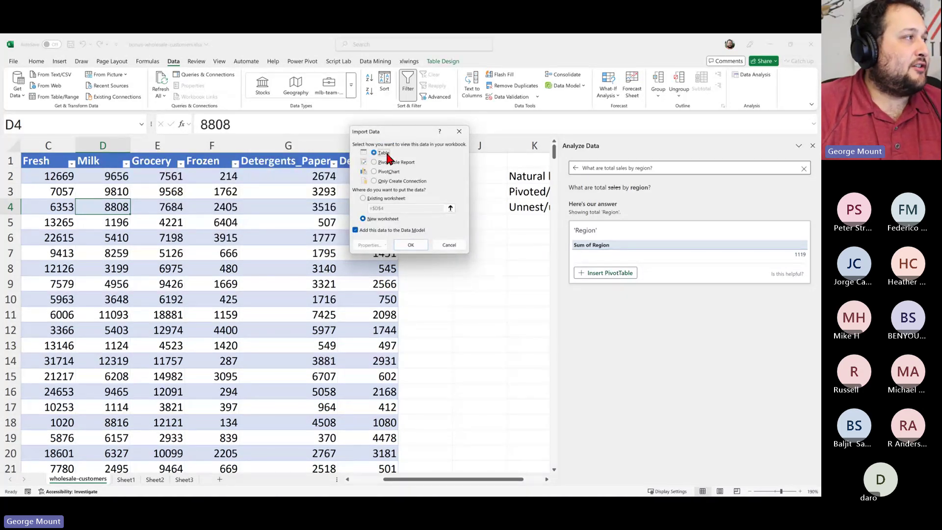
pyautogui.click(385, 230)
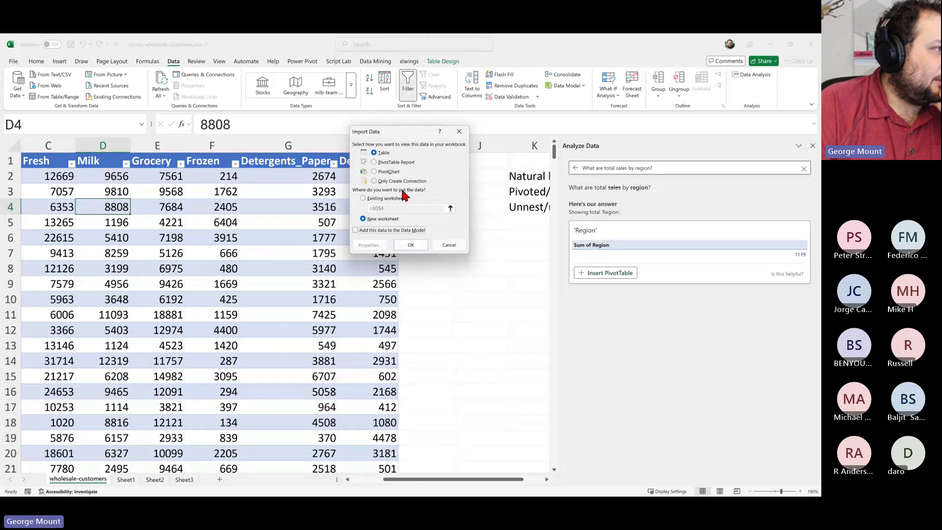
pyautogui.click(411, 244)
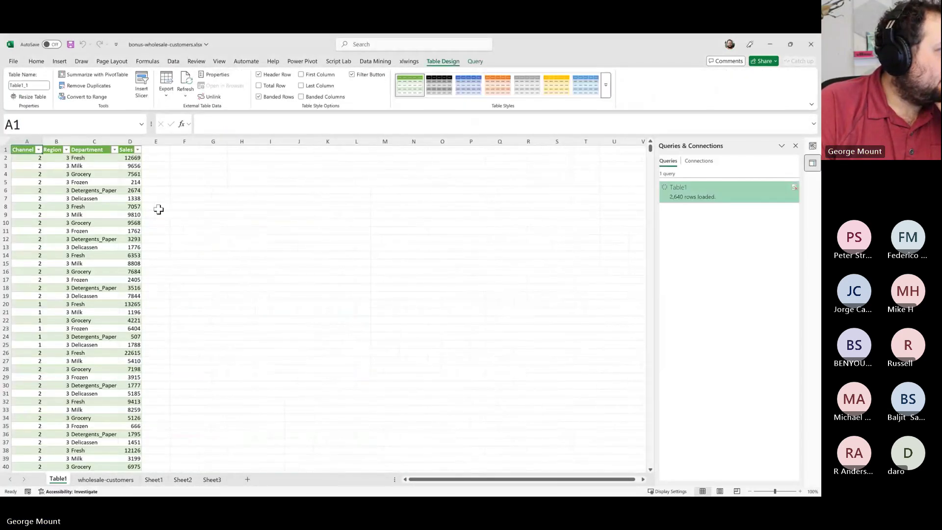
# Point out the Grocery and Delicassen values in Table1, then run Analyze Data from the Home tab
pyautogui.scroll(6, 195, 213)
pyautogui.click(192, 205)
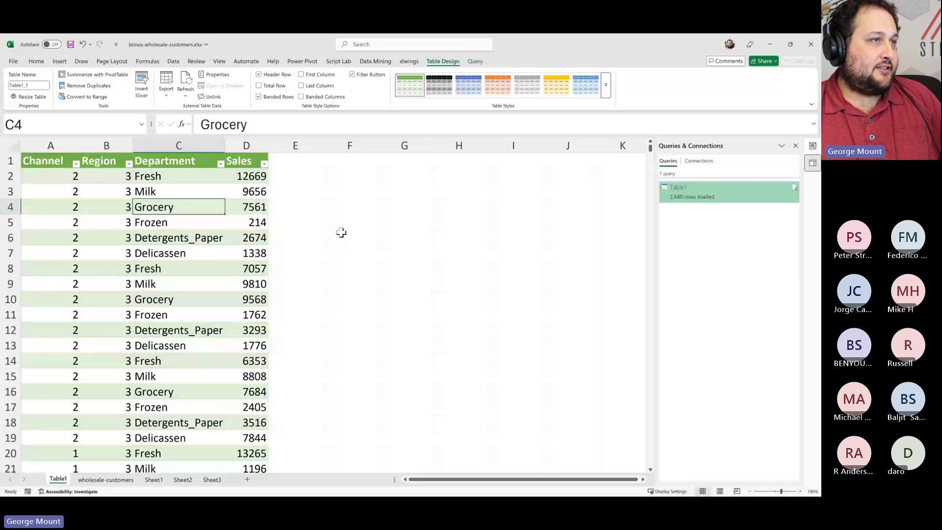
pyautogui.click(149, 253)
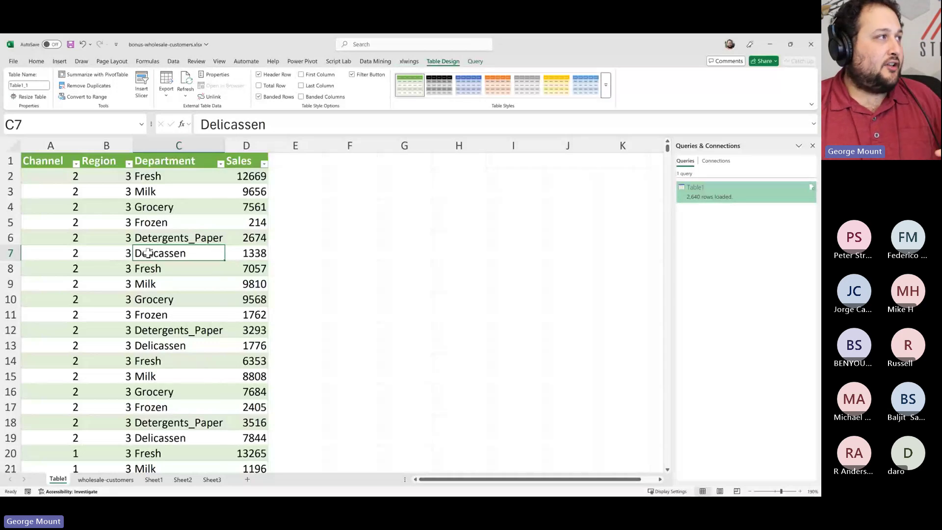
pyautogui.click(36, 61)
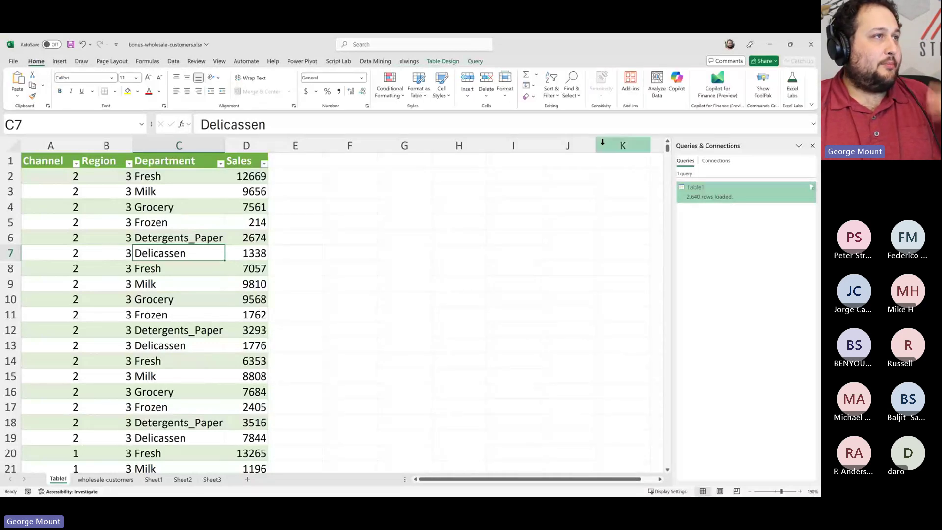
pyautogui.click(656, 86)
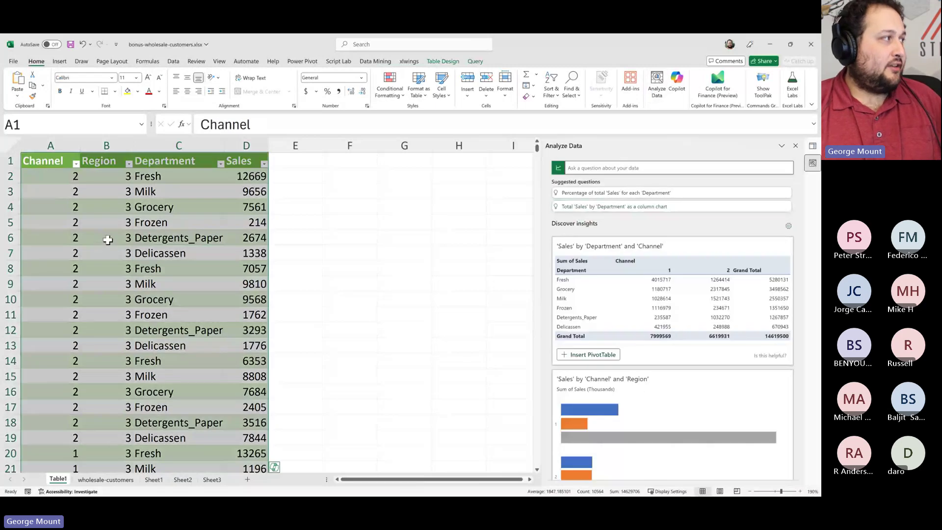
# Ask Analyze Data 'What are total sales by region?' to get a Sales by Region chart
pyautogui.scroll(-2, 108, 240)
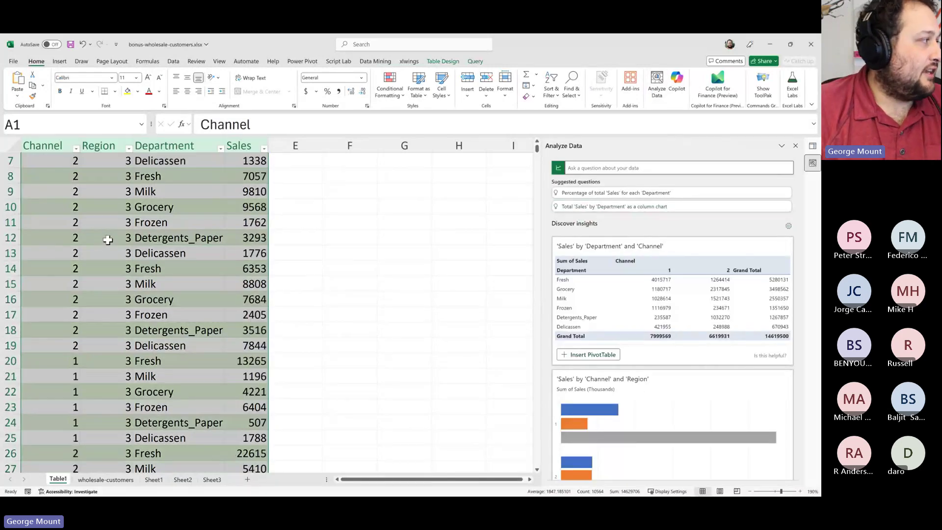
pyautogui.scroll(2, 108, 239)
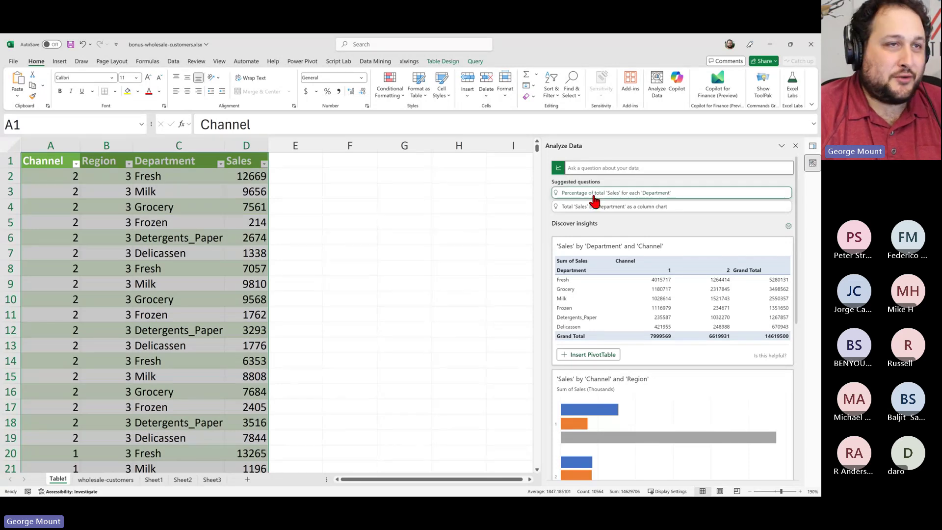
pyautogui.click(613, 168)
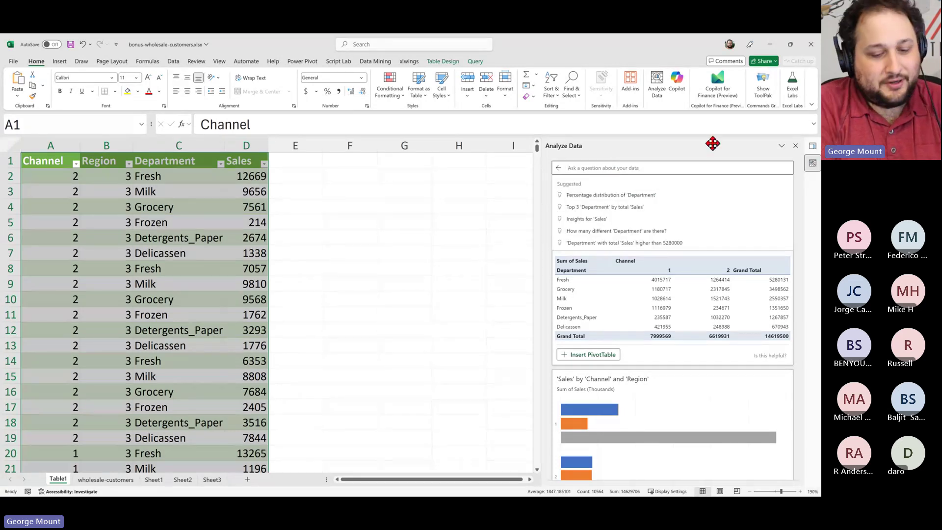
pyautogui.write('Total')
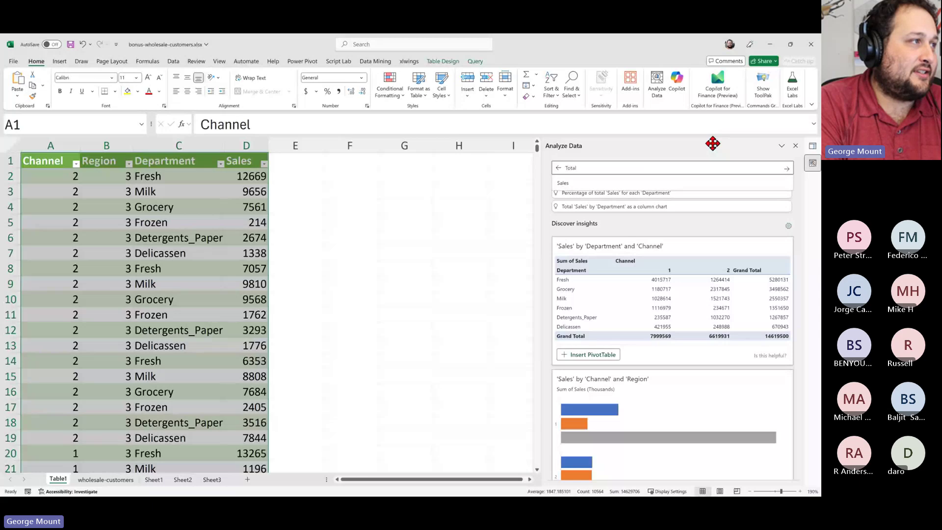
pyautogui.press('BackSpace')
pyautogui.press('BackSpace')
pyautogui.press('BackSpace')
pyautogui.press('BackSpace')
pyautogui.press('BackSpace')
pyautogui.write('Wha')
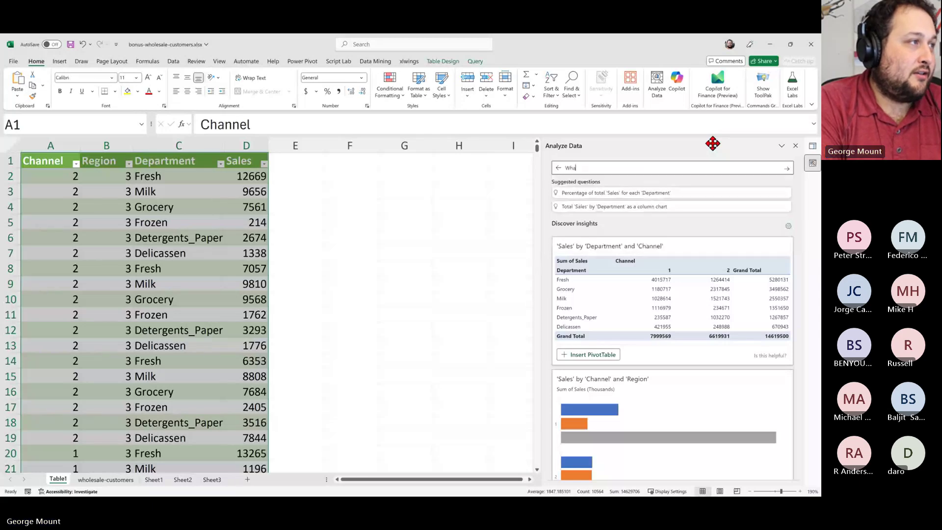
pyautogui.write('t are total sales by region?')
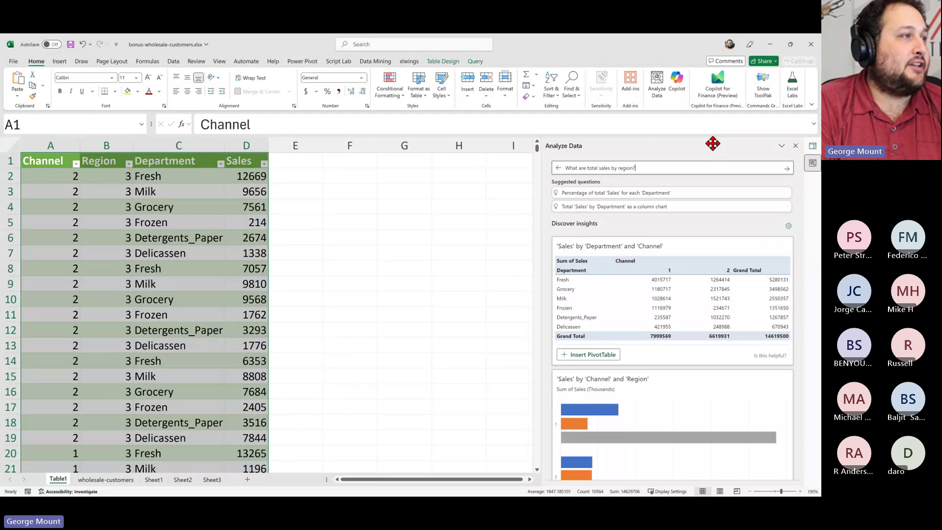
pyautogui.press('Return')
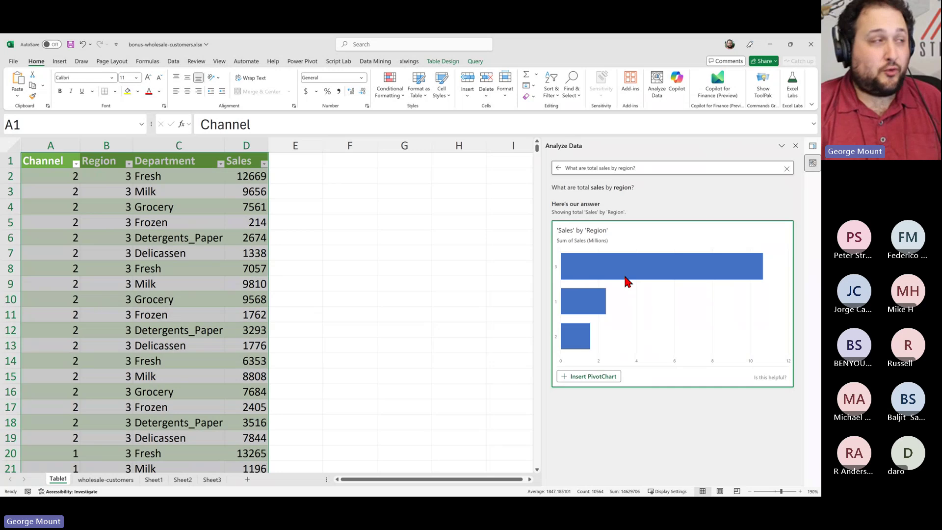
# Compare with the original sheet's Milk–Detergents_Paper headers and J2:J4 notes, then switch to PowerPoint
pyautogui.click(448, 286)
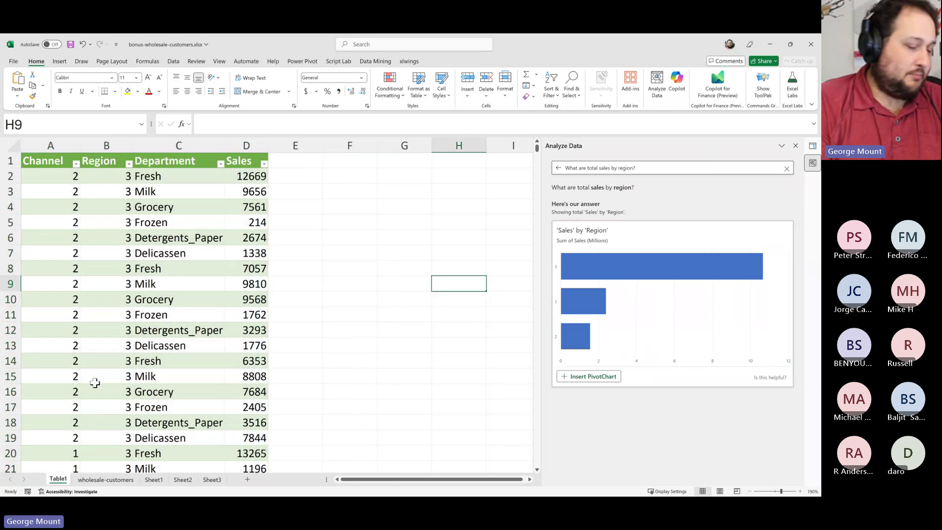
pyautogui.hotkey('ctrl', 'pagedown')
pyautogui.press('Up')
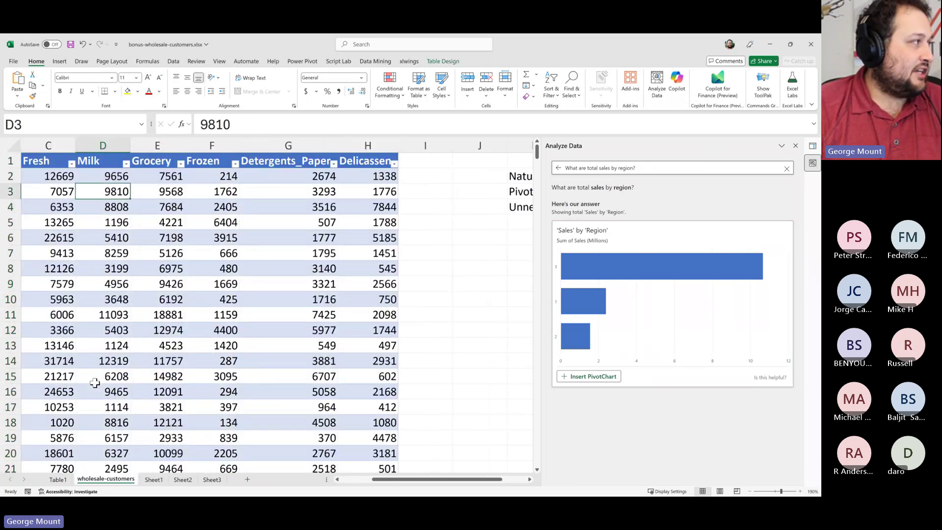
pyautogui.moveTo(98, 161); pyautogui.dragTo(281, 167)
pyautogui.moveTo(510, 175); pyautogui.dragTo(515, 207)
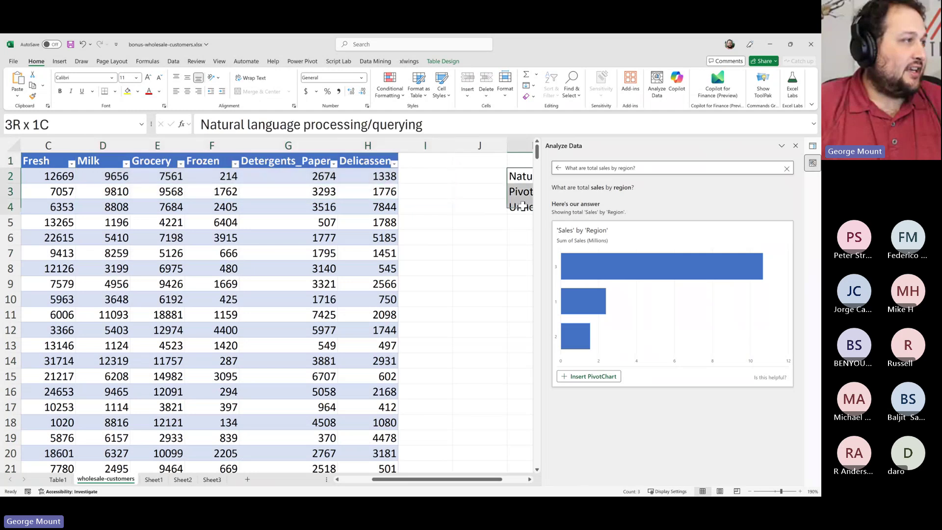
pyautogui.click(127, 180)
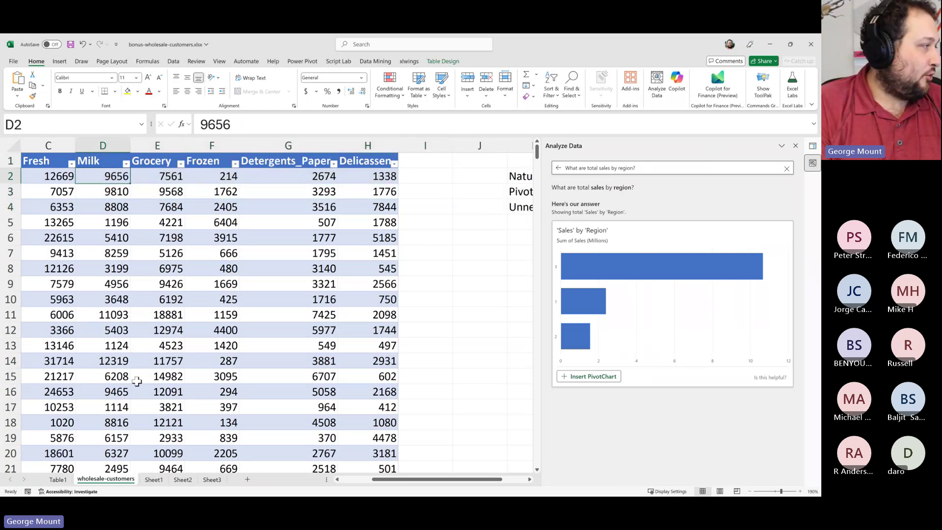
pyautogui.hotkey('ctrl', 'pageup')
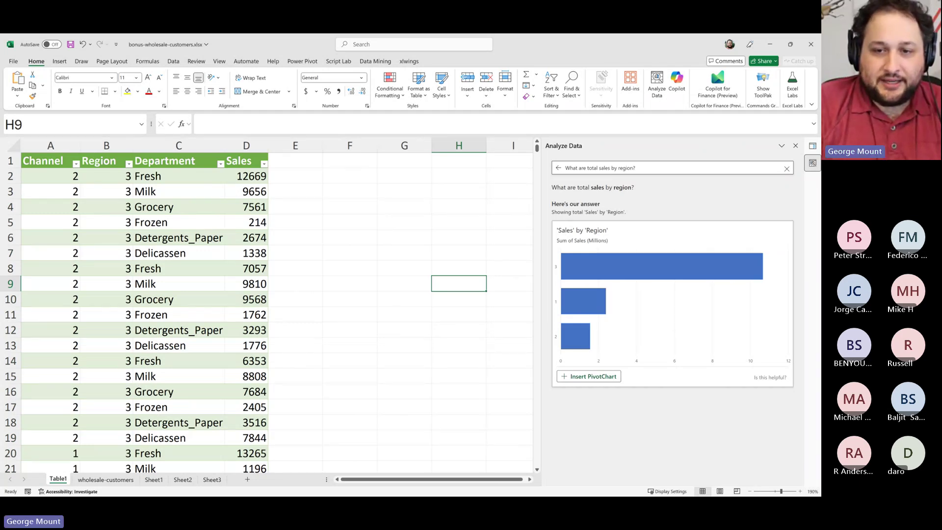
pyautogui.hotkey('alt', 'Tab')
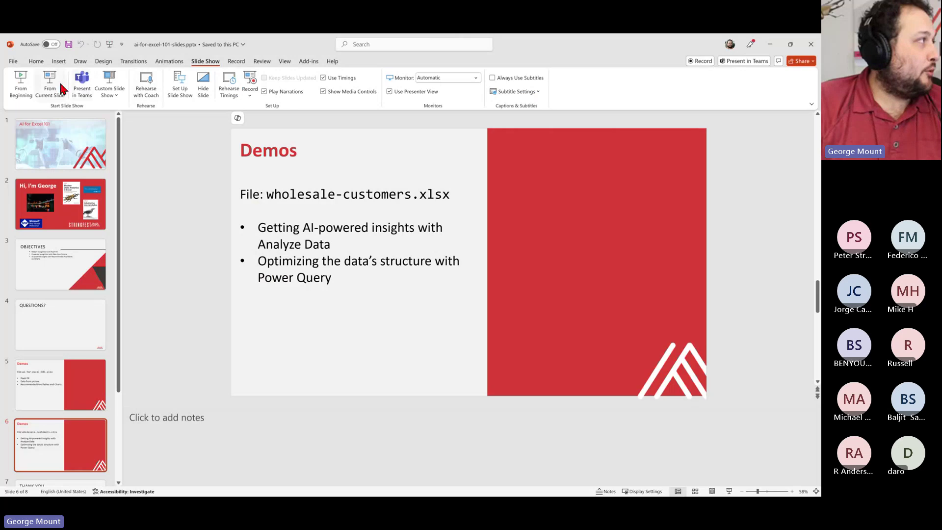
# Start the slide show at slide 6 'Demos' and advance through THANK YOU to the Find me slide
pyautogui.click(51, 88)
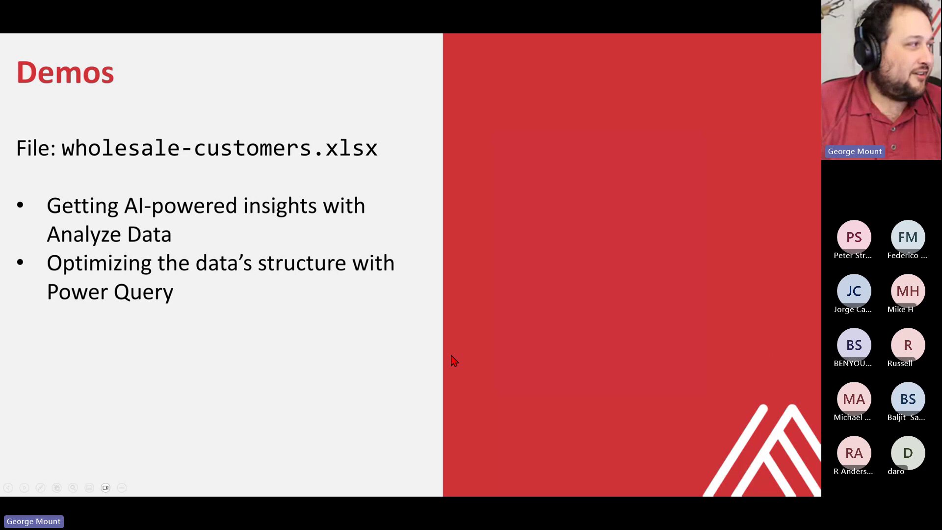
pyautogui.click(642, 328)
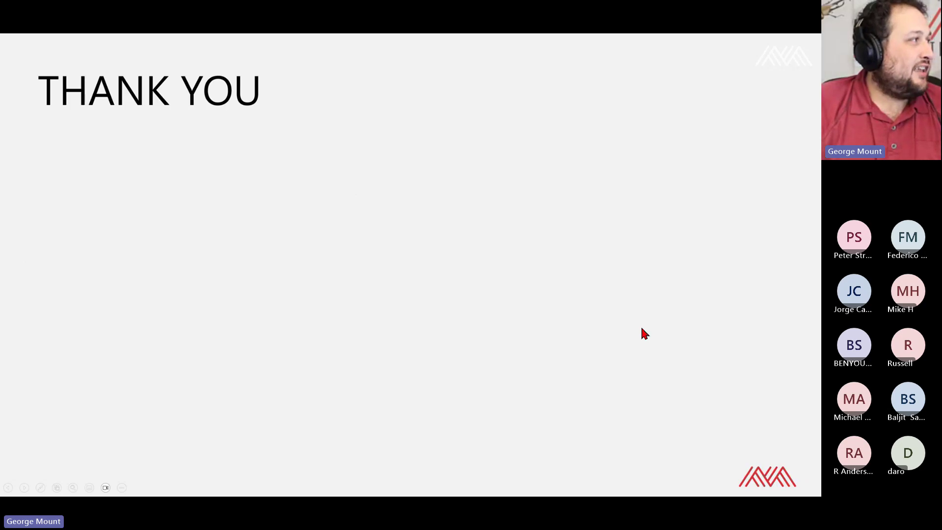
pyautogui.click(641, 329)
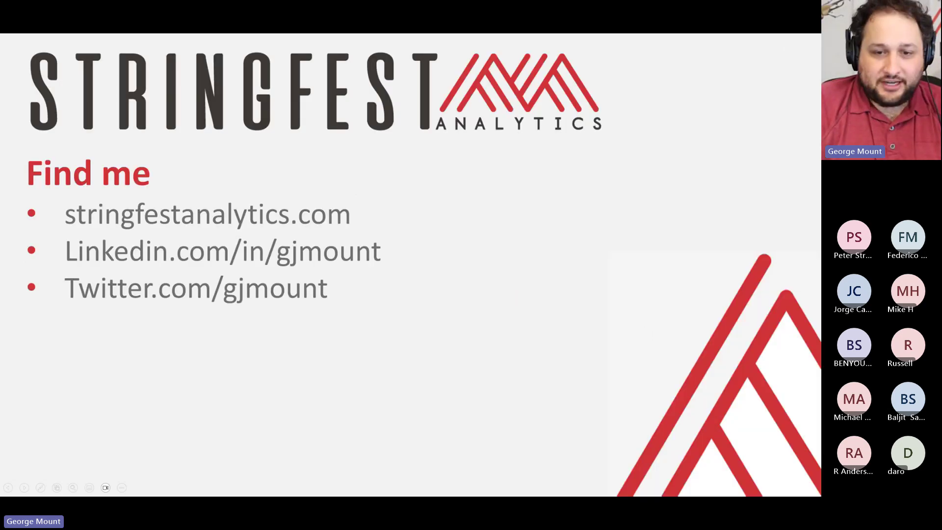
pyautogui.hotkey('alt', 'Tab')
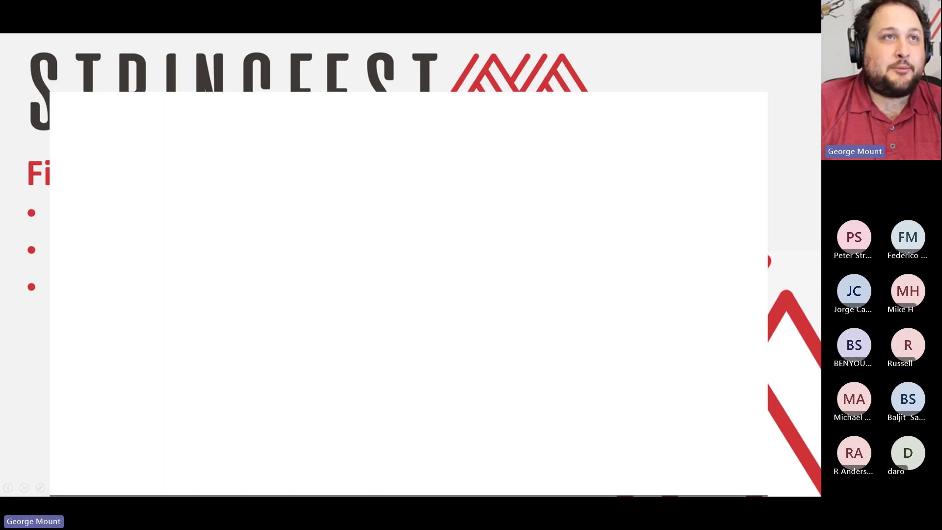
pyautogui.hotkey('alt', 'Tab')
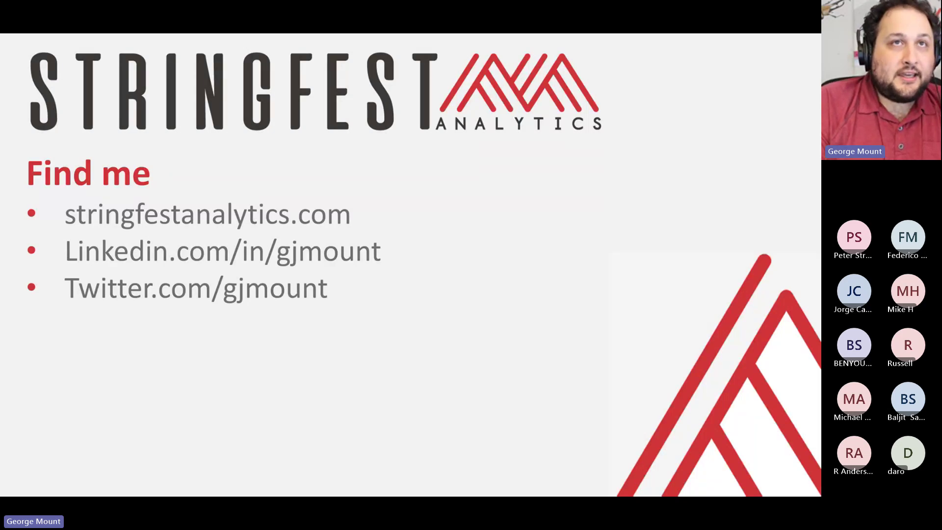
# Switch to the browser's Stringfest Analytics Eventbrite page and scroll down to its eight upcoming events
pyautogui.hotkey('alt', 'Tab')
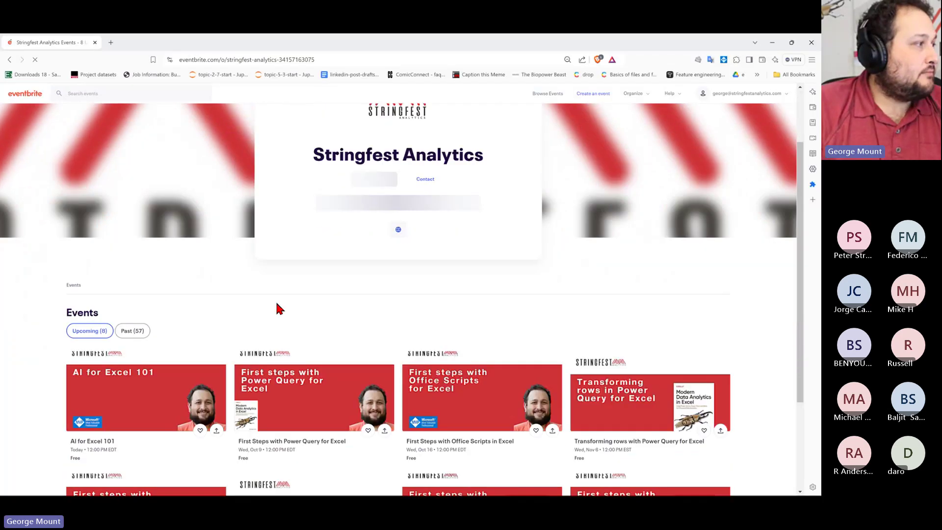
pyautogui.scroll(-1, 279, 309)
pyautogui.scroll(-2, 293, 305)
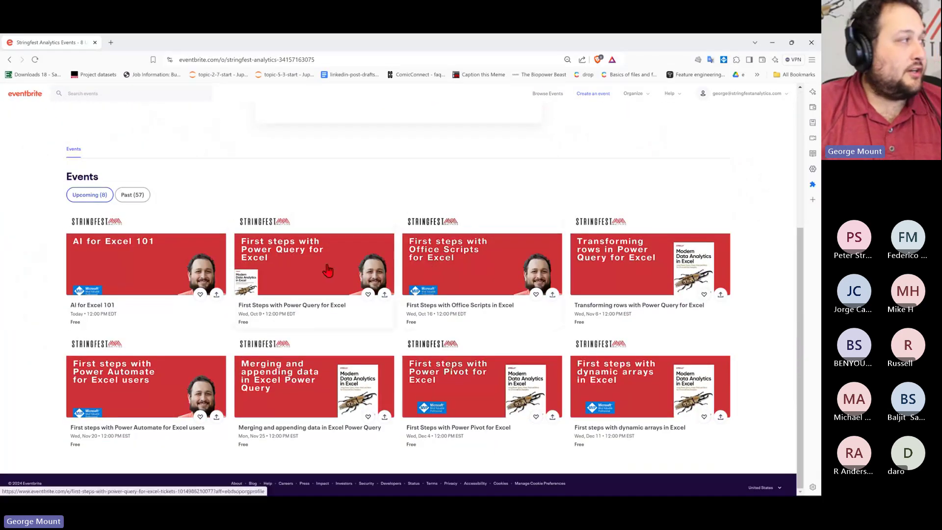